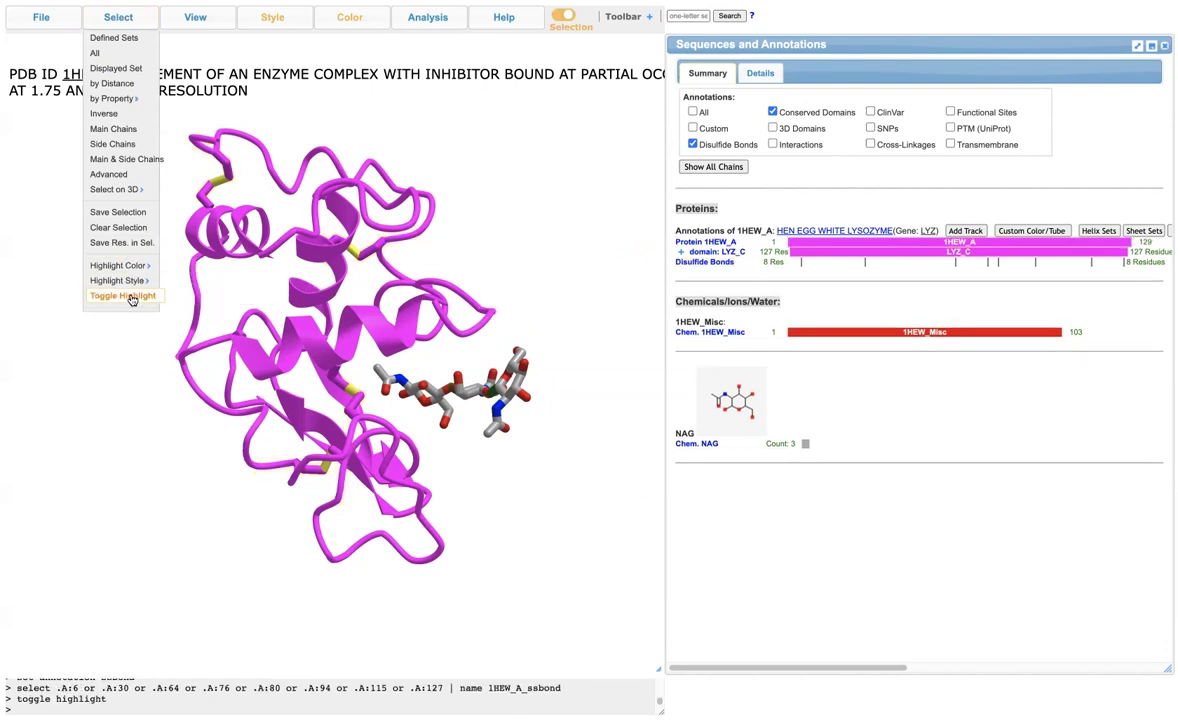
Clear the selection and show the detailed sequence view without the Conserved Domains and Disulfide Bonds annotations.
{"action": "left_click", "coordinate": [118, 227]}
{"action": "left_click", "coordinate": [760, 73]}
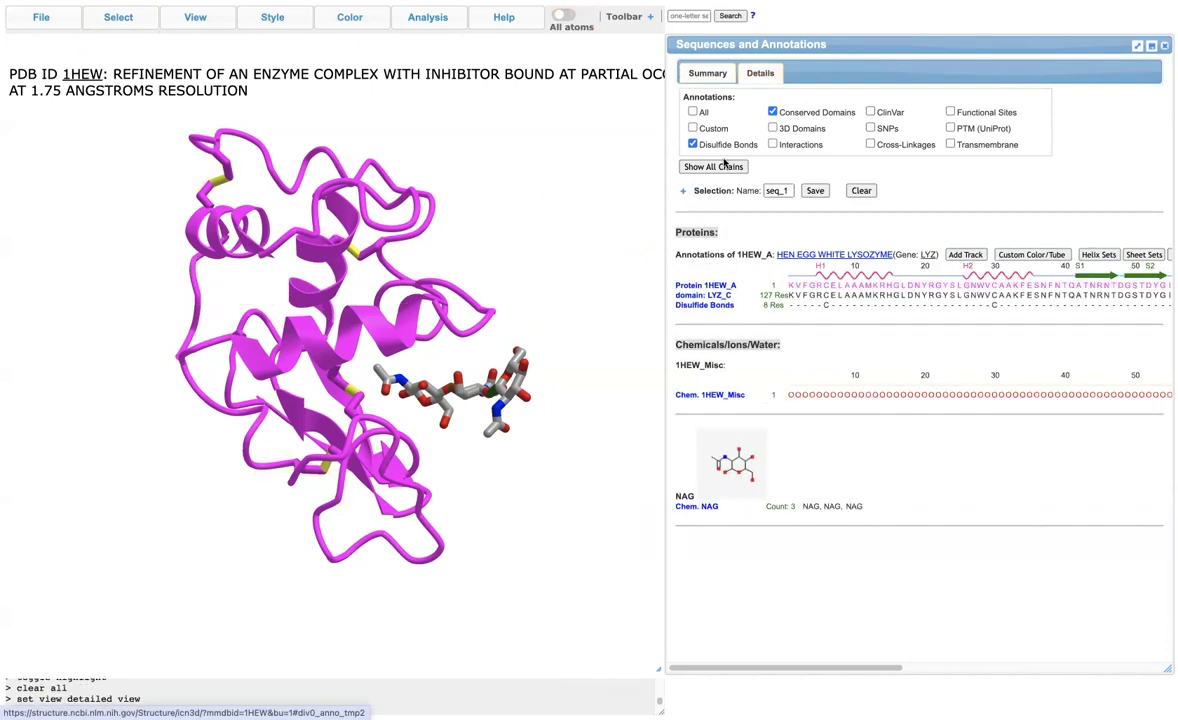
{"action": "left_click", "coordinate": [772, 112]}
{"action": "left_click", "coordinate": [693, 144]}
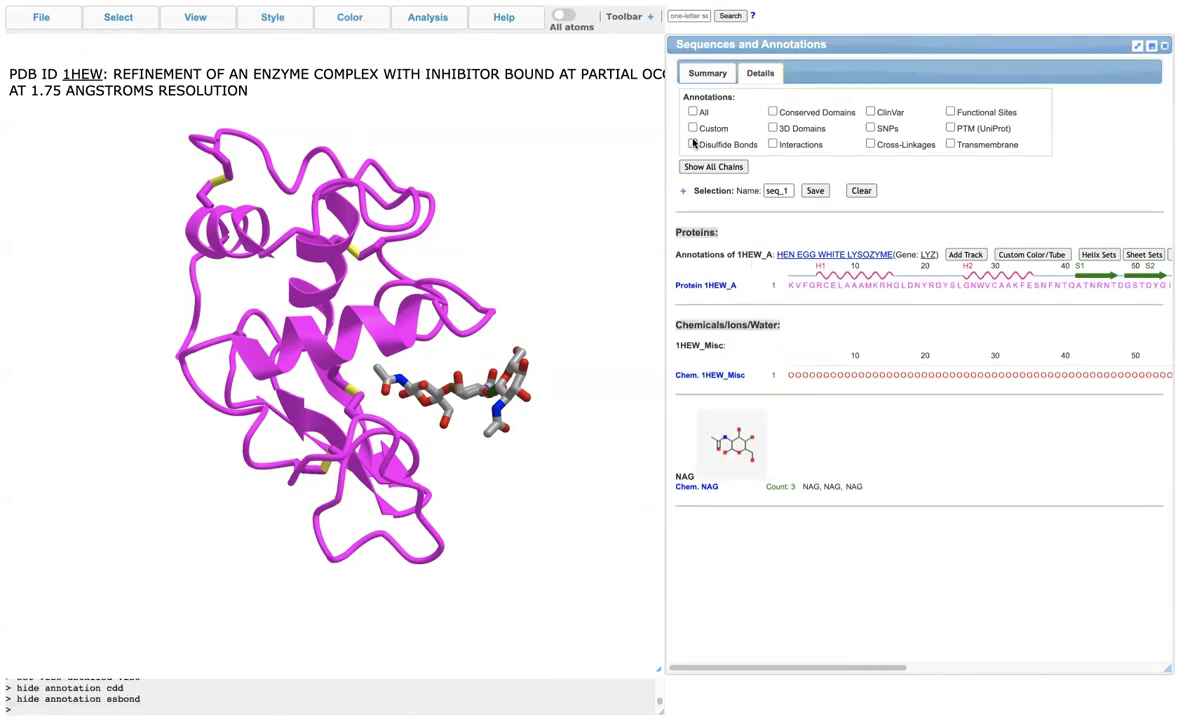
Select 1HEW_Misc, try a display style on its water molecules, and hide the water again.
{"action": "left_click", "coordinate": [744, 286]}
{"action": "left_click", "coordinate": [727, 376]}
{"action": "left_click", "coordinate": [272, 17]}
{"action": "left_click", "coordinate": [330, 158]}
{"action": "left_click", "coordinate": [330, 180]}
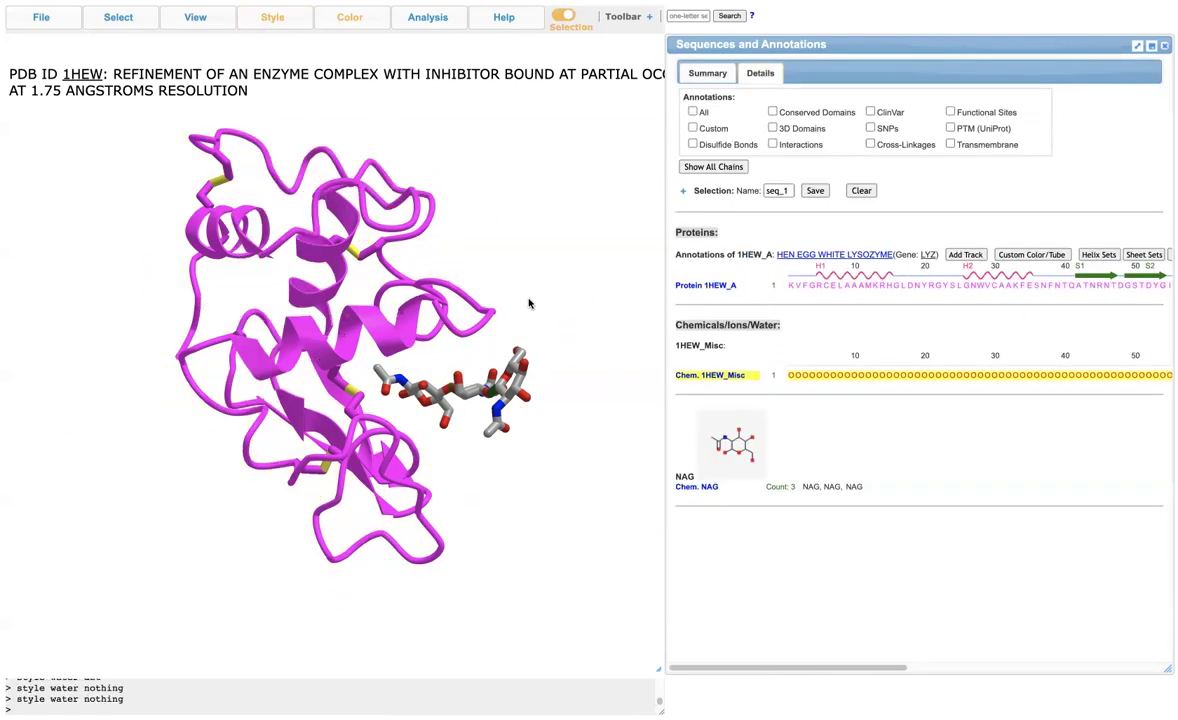
Select the NAG ligand, switch the selection to protein 1HEW_A, and keep selection mode active.
{"action": "left_click", "coordinate": [697, 487]}
{"action": "left_click_drag", "start_coordinate": [516, 382], "coordinate": [446, 389]}
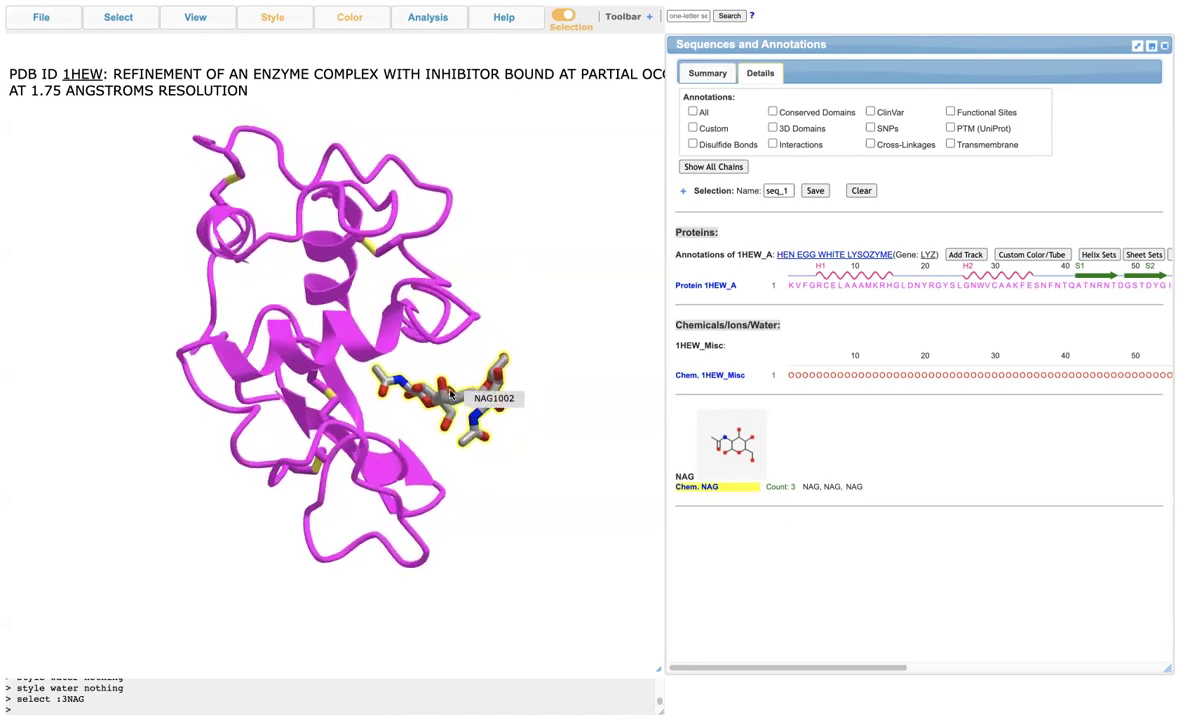
{"action": "left_click", "coordinate": [706, 287]}
{"action": "left_click", "coordinate": [563, 16]}
{"action": "left_click", "coordinate": [563, 16]}
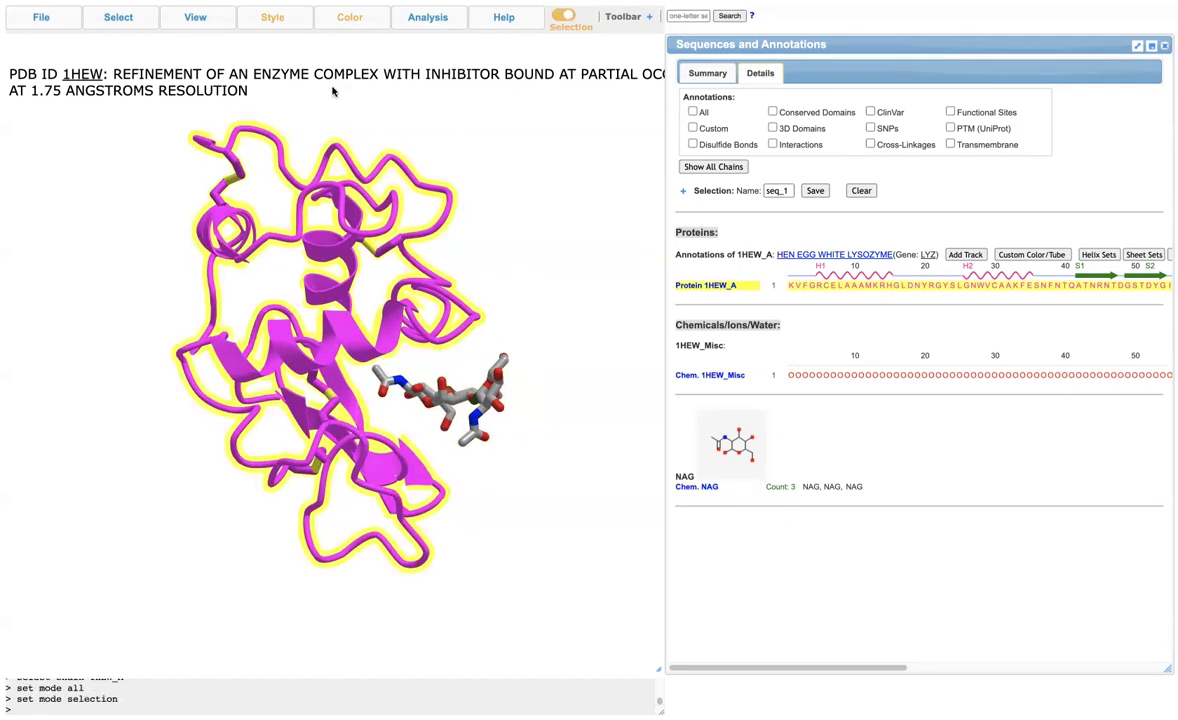
Try other display styles on the selected protein, including sphere, and return it to ribbon.
{"action": "left_click", "coordinate": [274, 19]}
{"action": "left_click_drag", "start_coordinate": [228, 372], "coordinate": [338, 160]}
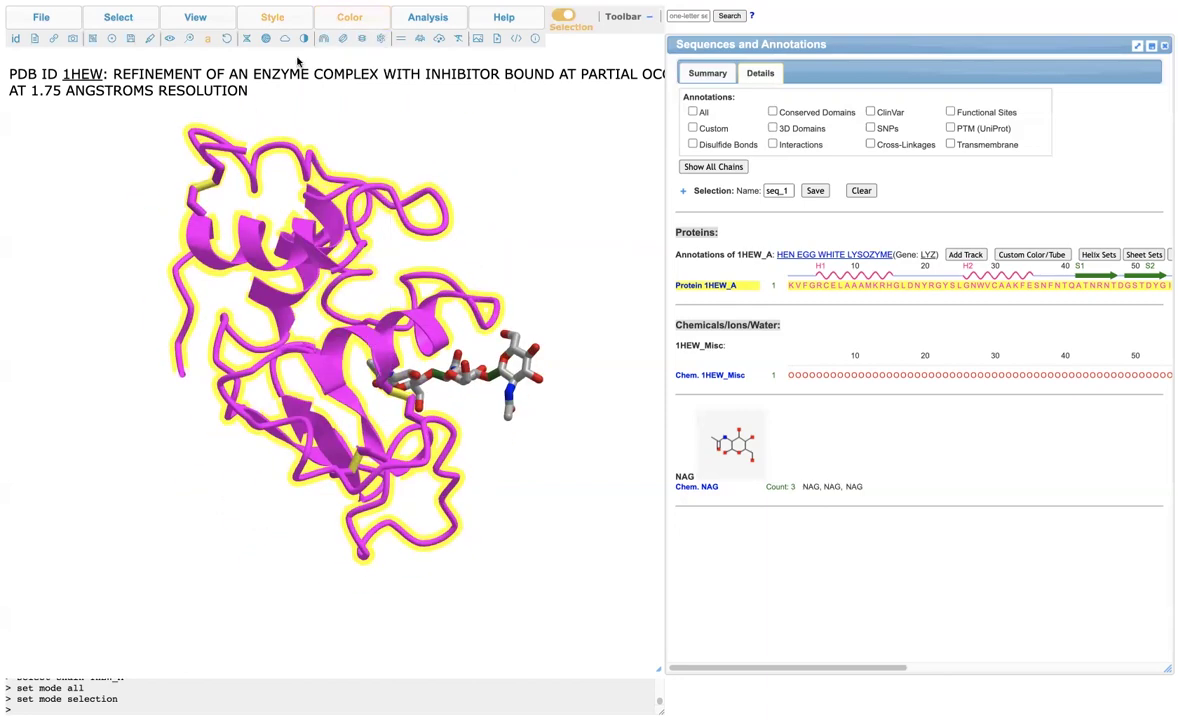
{"action": "mouse_move", "coordinate": [282, 24]}
{"action": "mouse_move", "coordinate": [292, 54]}
{"action": "left_click", "coordinate": [341, 69]}
{"action": "left_click", "coordinate": [339, 114]}
{"action": "left_click", "coordinate": [343, 38]}
{"action": "left_click", "coordinate": [344, 189]}
{"action": "left_click", "coordinate": [343, 38]}
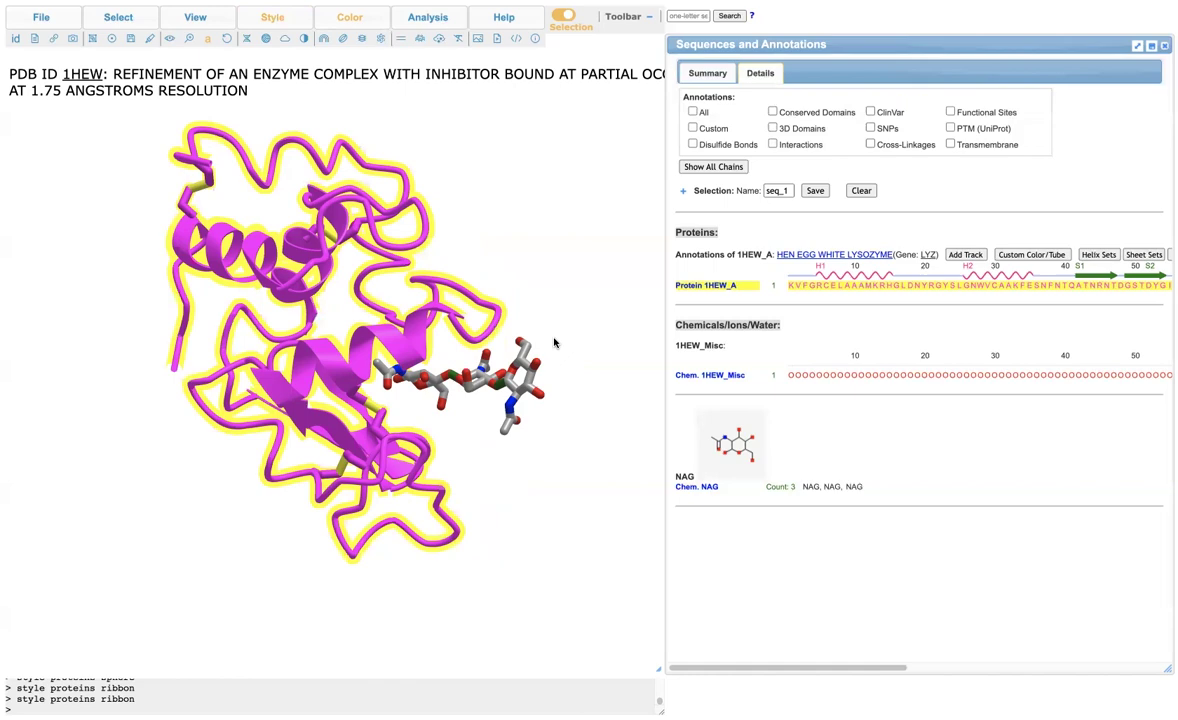
Color the selected protein as a rainbow for chains, followed by coloring it by residue.
{"action": "mouse_move", "coordinate": [349, 17]}
{"action": "mouse_move", "coordinate": [340, 80]}
{"action": "left_click", "coordinate": [427, 91]}
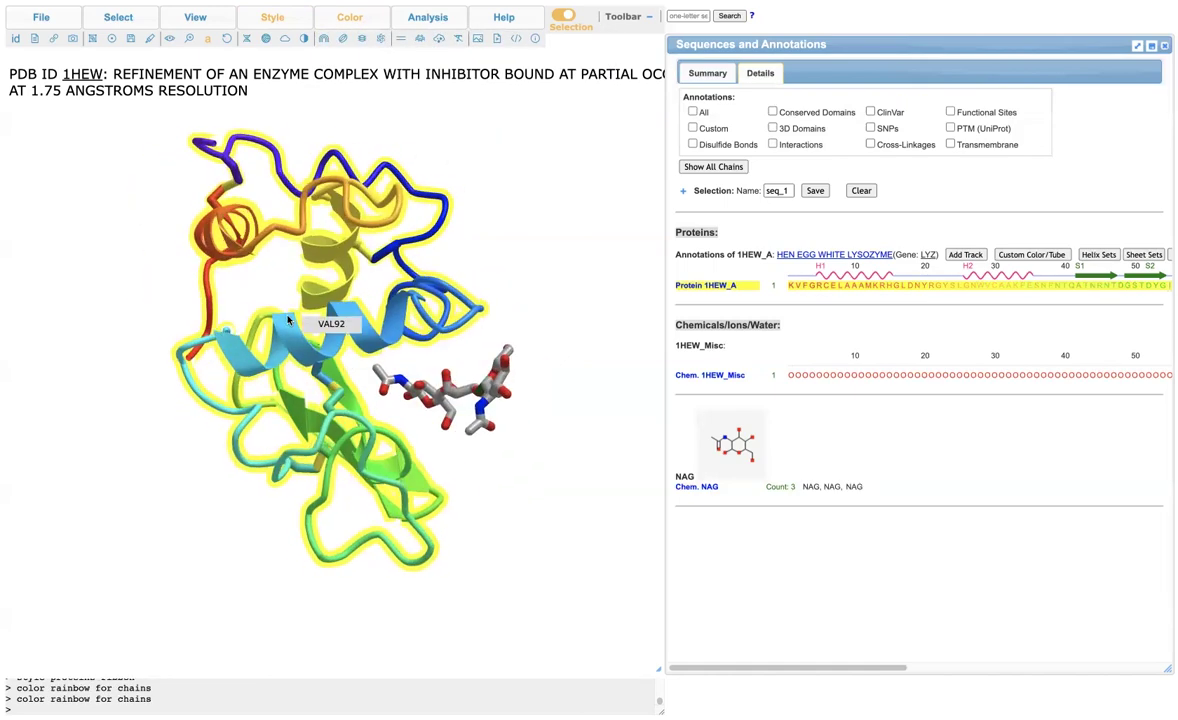
{"action": "mouse_move", "coordinate": [349, 17]}
{"action": "mouse_move", "coordinate": [350, 254]}
{"action": "left_click", "coordinate": [415, 254]}
Show the protein's side chains as sticks and hide them again.
{"action": "mouse_move", "coordinate": [272, 17]}
{"action": "mouse_move", "coordinate": [262, 51]}
{"action": "left_click", "coordinate": [336, 66]}
{"action": "mouse_move", "coordinate": [270, 18]}
{"action": "mouse_move", "coordinate": [262, 52]}
{"action": "left_click", "coordinate": [336, 112]}
Color the protein by secondary structure with sheets in yellow, and recolor it by charge.
{"action": "mouse_move", "coordinate": [349, 17]}
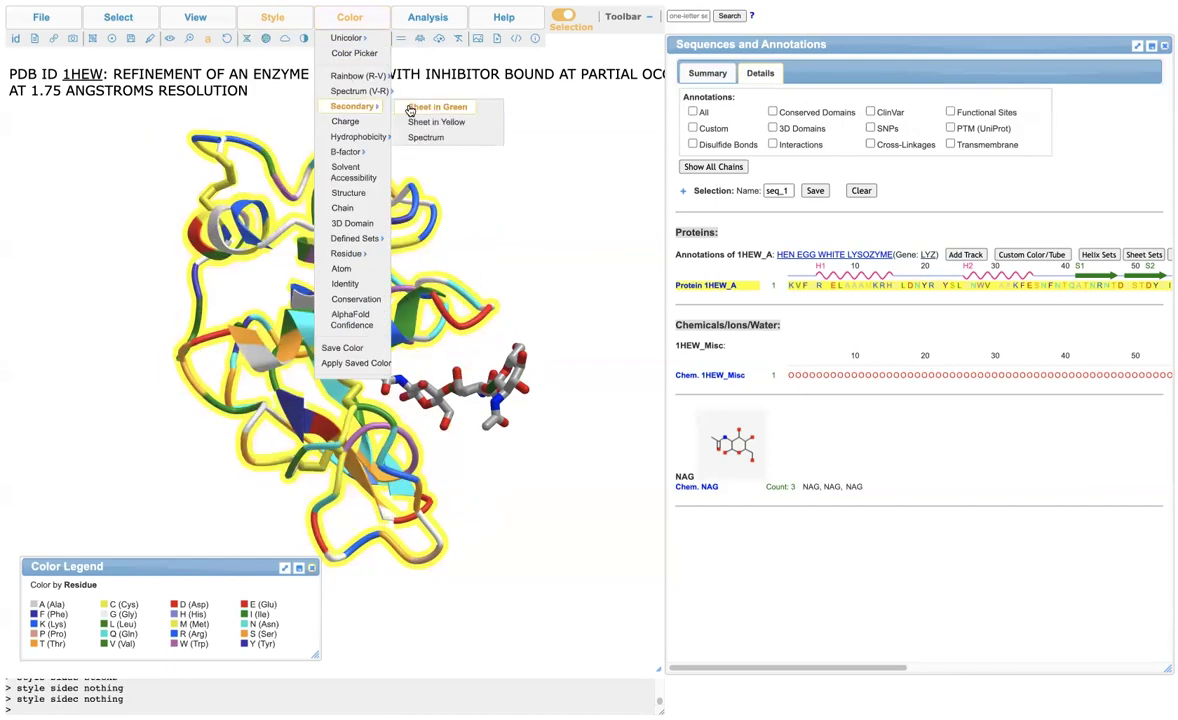
{"action": "mouse_move", "coordinate": [354, 106]}
{"action": "left_click", "coordinate": [426, 121]}
{"action": "mouse_move", "coordinate": [347, 28]}
{"action": "left_click", "coordinate": [345, 121]}
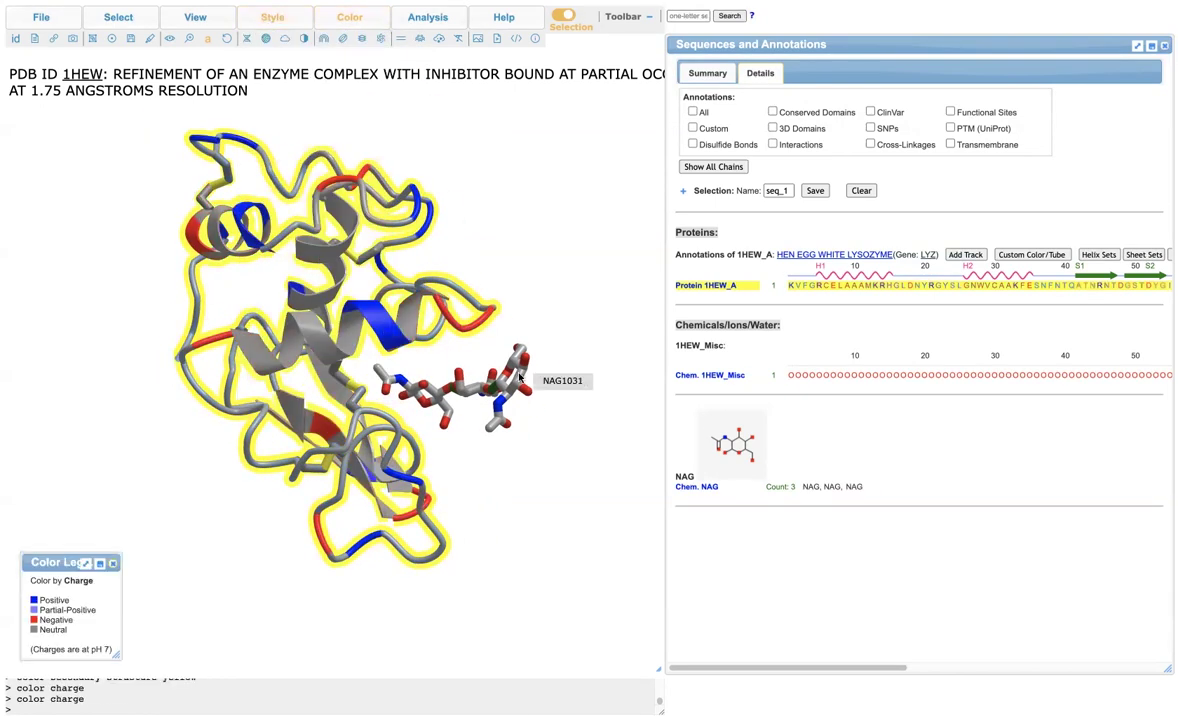
Color the protein by normalized hydrophobicity.
{"action": "mouse_move", "coordinate": [355, 137]}
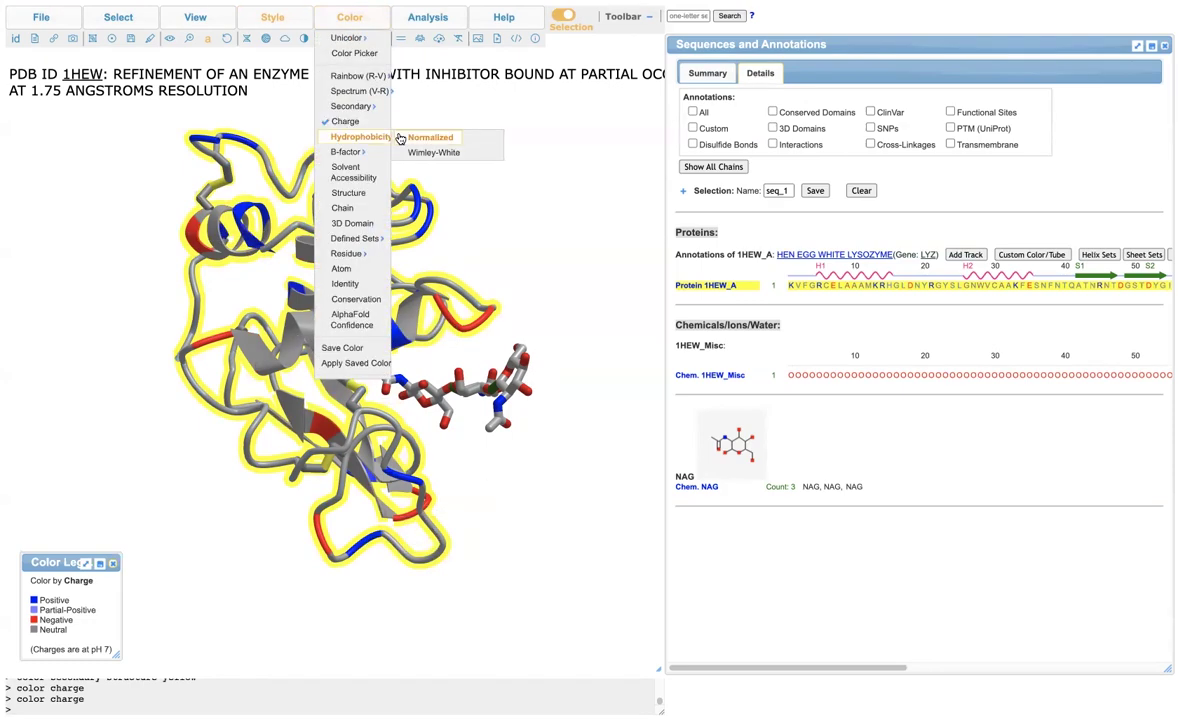
{"action": "left_click", "coordinate": [427, 137]}
{"action": "mouse_move", "coordinate": [349, 17]}
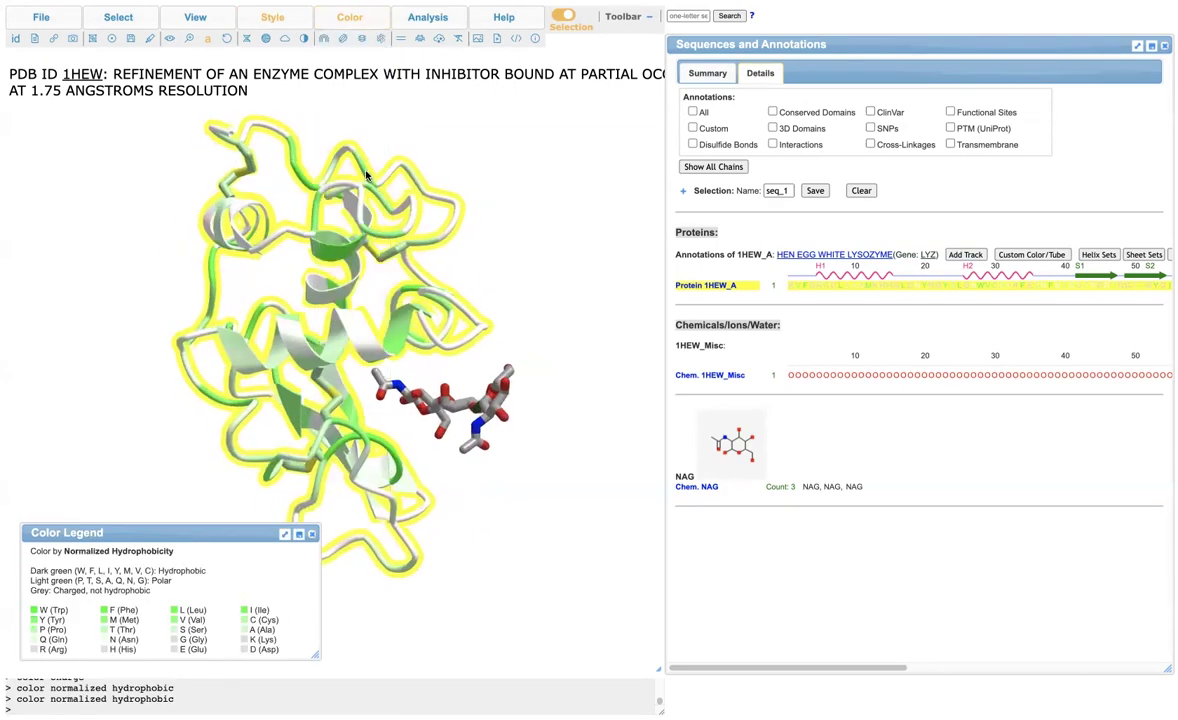
{"action": "mouse_move", "coordinate": [338, 151]}
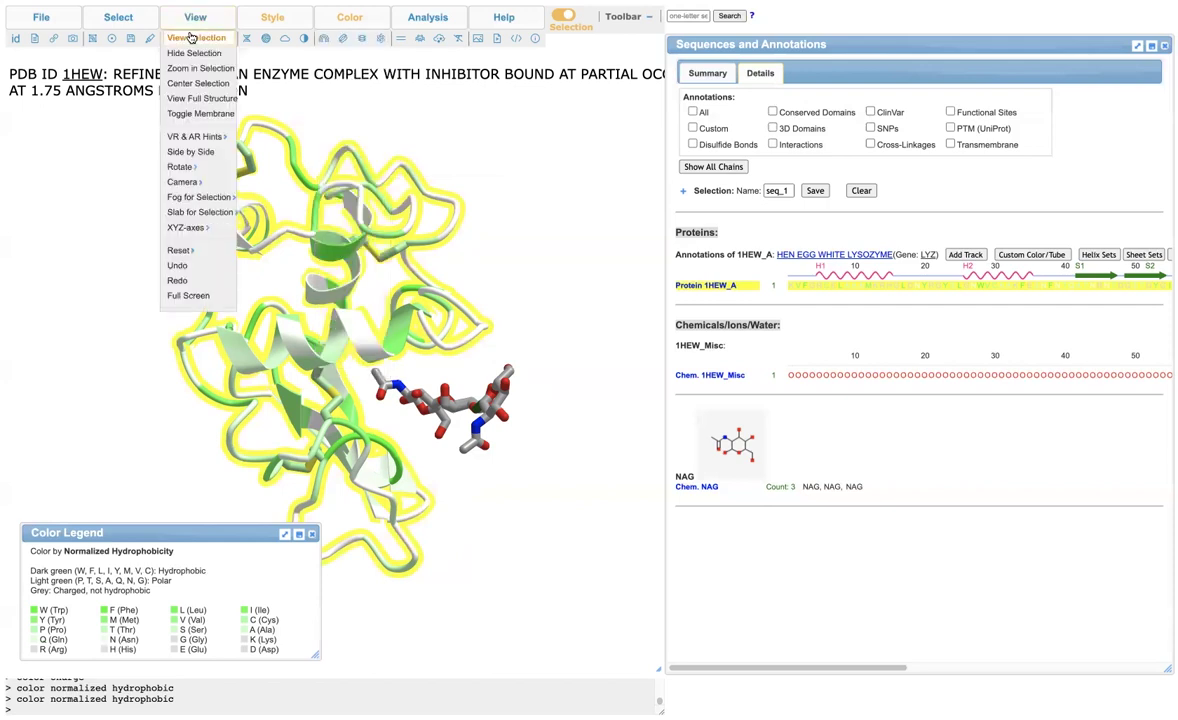
Display a molecular surface on the protein and inspect the ligand binding cleft.
{"action": "mouse_move", "coordinate": [272, 17]}
{"action": "mouse_move", "coordinate": [277, 342]}
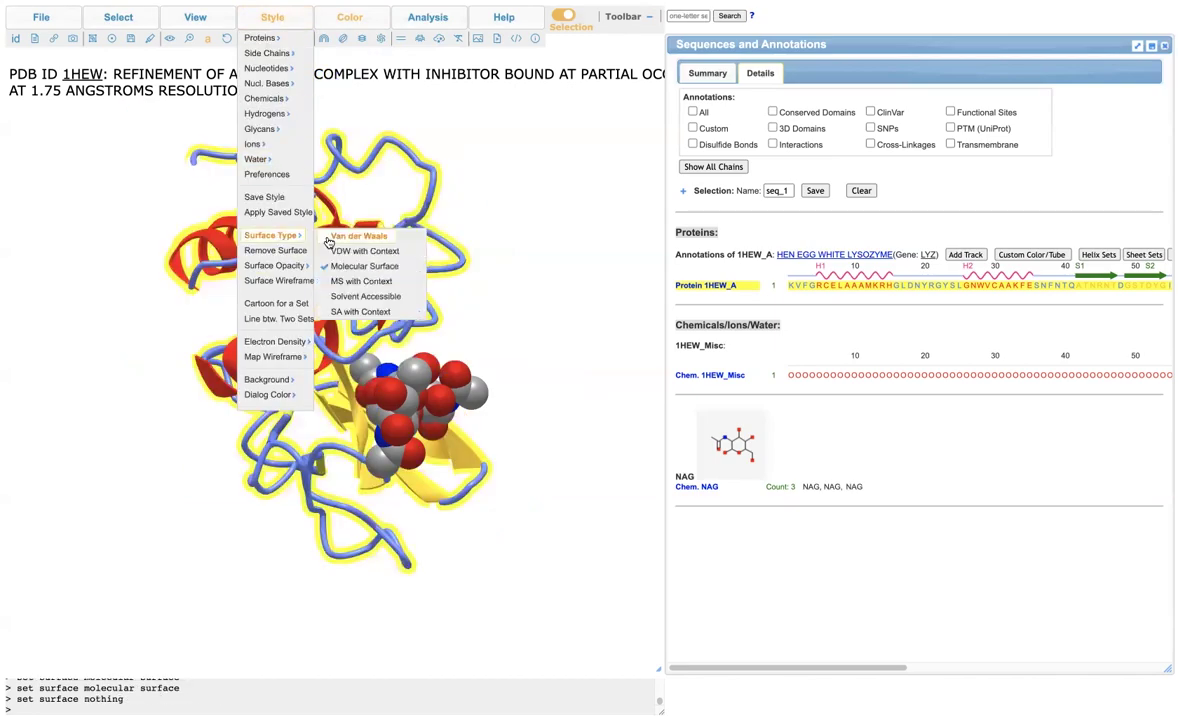
{"action": "left_click", "coordinate": [364, 266]}
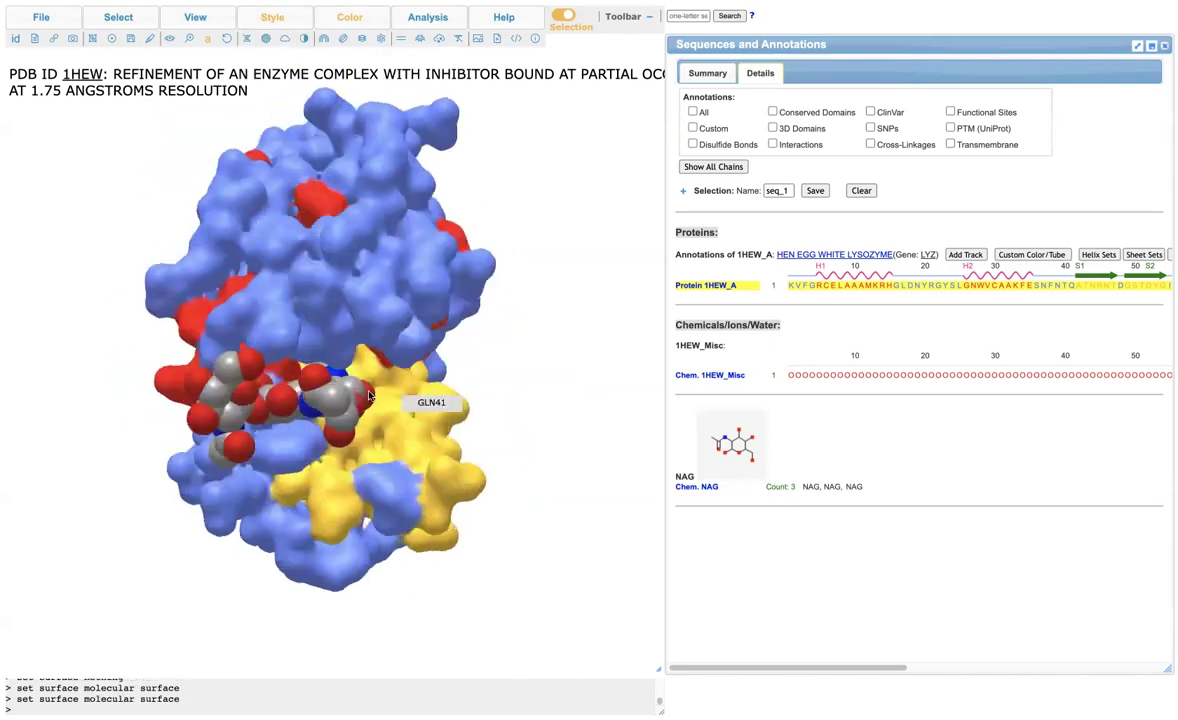
{"action": "left_click_drag", "start_coordinate": [396, 342], "coordinate": [407, 439]}
Remove the protein's surface and display the chemicals as sticks.
{"action": "mouse_move", "coordinate": [273, 18]}
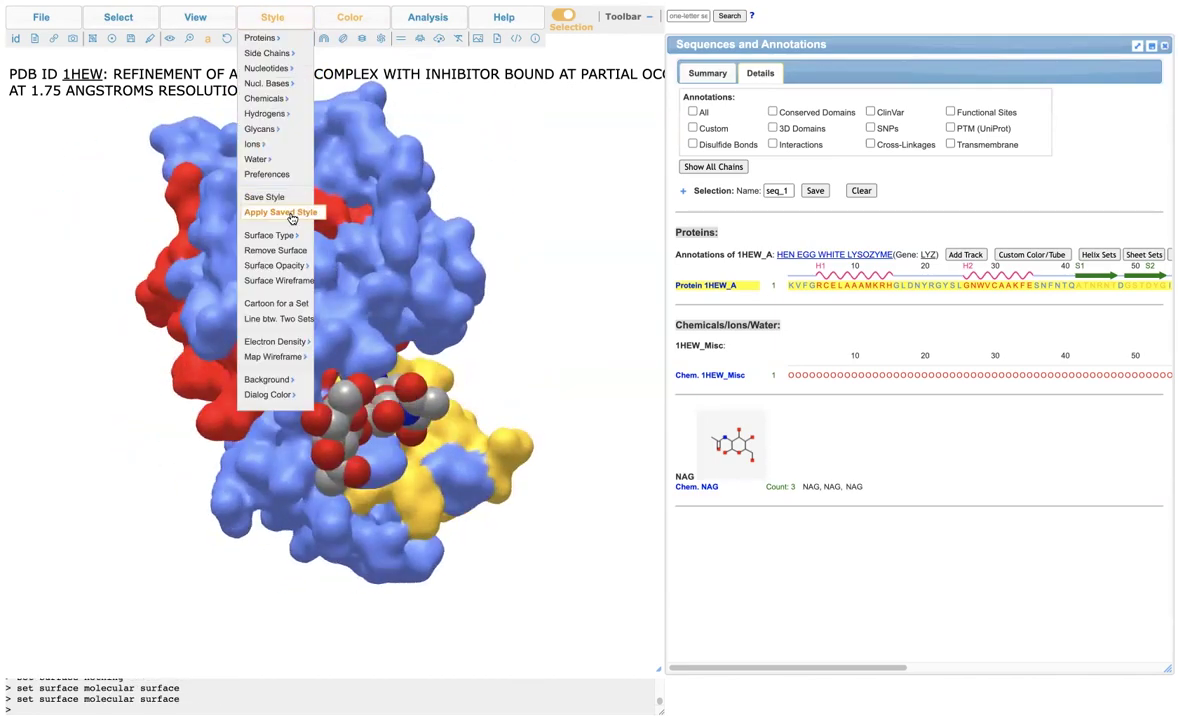
{"action": "left_click", "coordinate": [283, 251]}
{"action": "mouse_move", "coordinate": [268, 98]}
{"action": "left_click", "coordinate": [335, 113]}
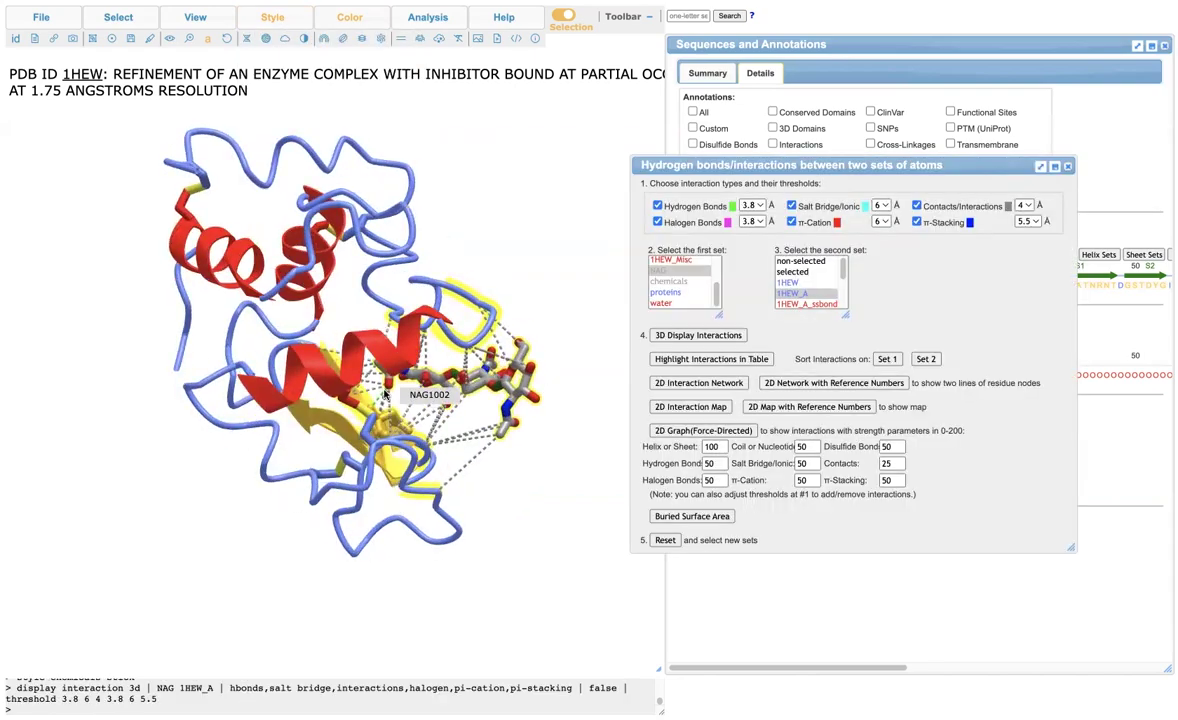
Show the side chains of the residues interacting with NAG as sticks and move the interactions dialog out of the way.
{"action": "left_click_drag", "start_coordinate": [448, 450], "coordinate": [515, 302]}
{"action": "left_click_drag", "start_coordinate": [810, 165], "coordinate": [75, 439]}
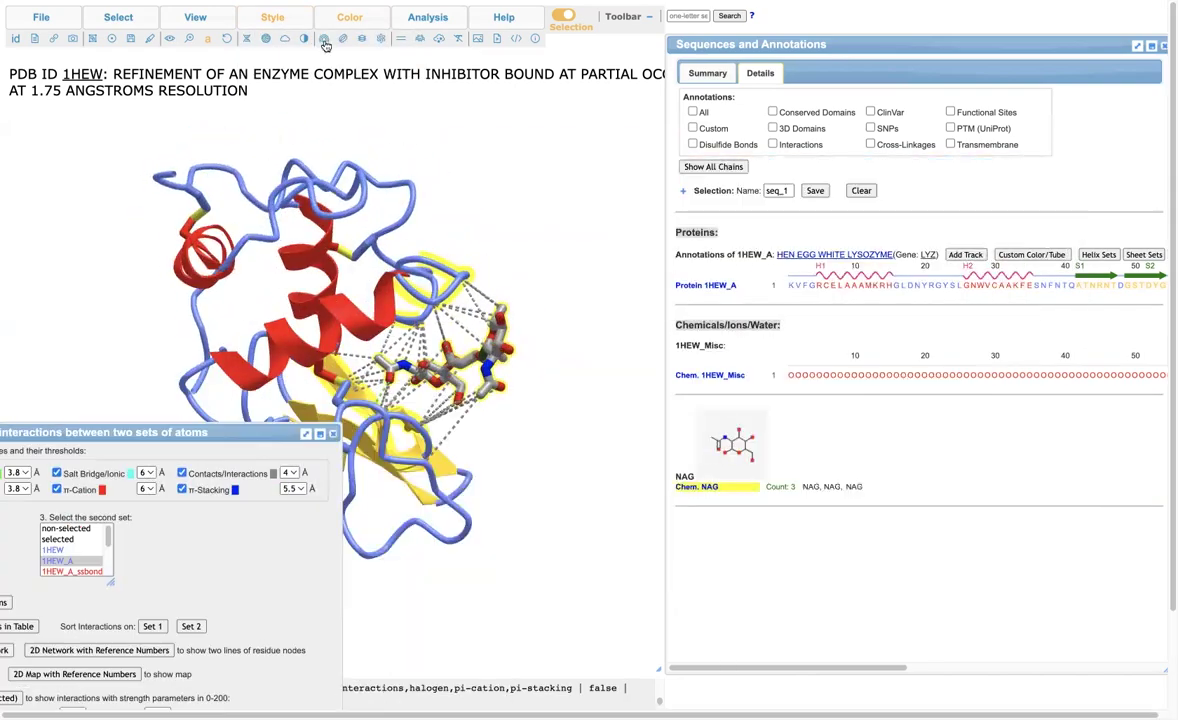
{"action": "mouse_move", "coordinate": [273, 18]}
{"action": "mouse_move", "coordinate": [273, 53]}
{"action": "left_click", "coordinate": [345, 71]}
{"action": "left_click_drag", "start_coordinate": [150, 439], "coordinate": [342, 170]}
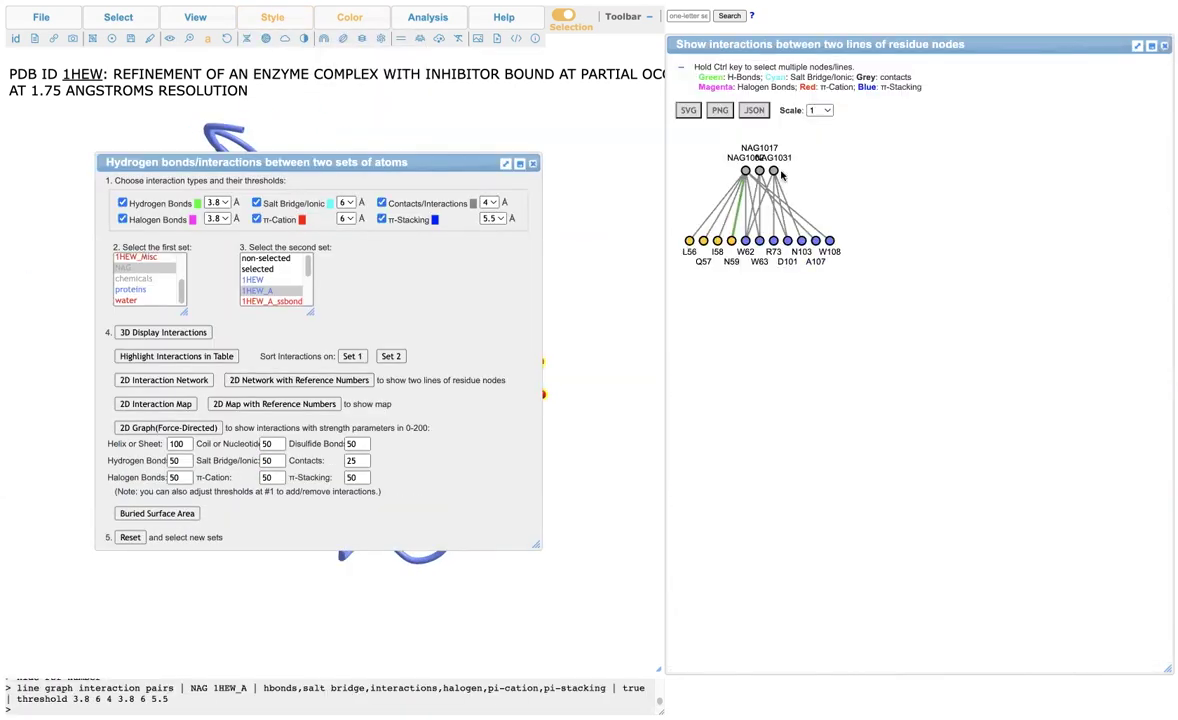
{"action": "left_click_drag", "start_coordinate": [342, 170], "coordinate": [200, 506]}
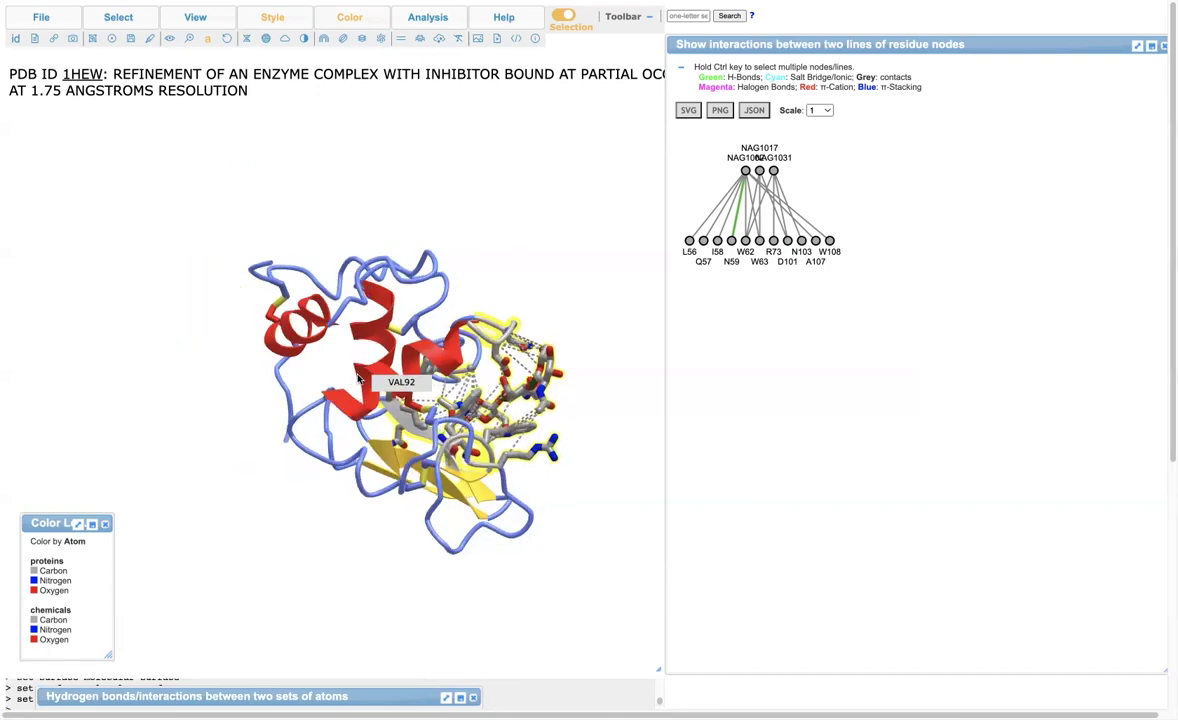
Zoom in on the selected binding-site residues and center the view on the selection.
{"action": "left_click_drag", "start_coordinate": [358, 378], "coordinate": [163, 10]}
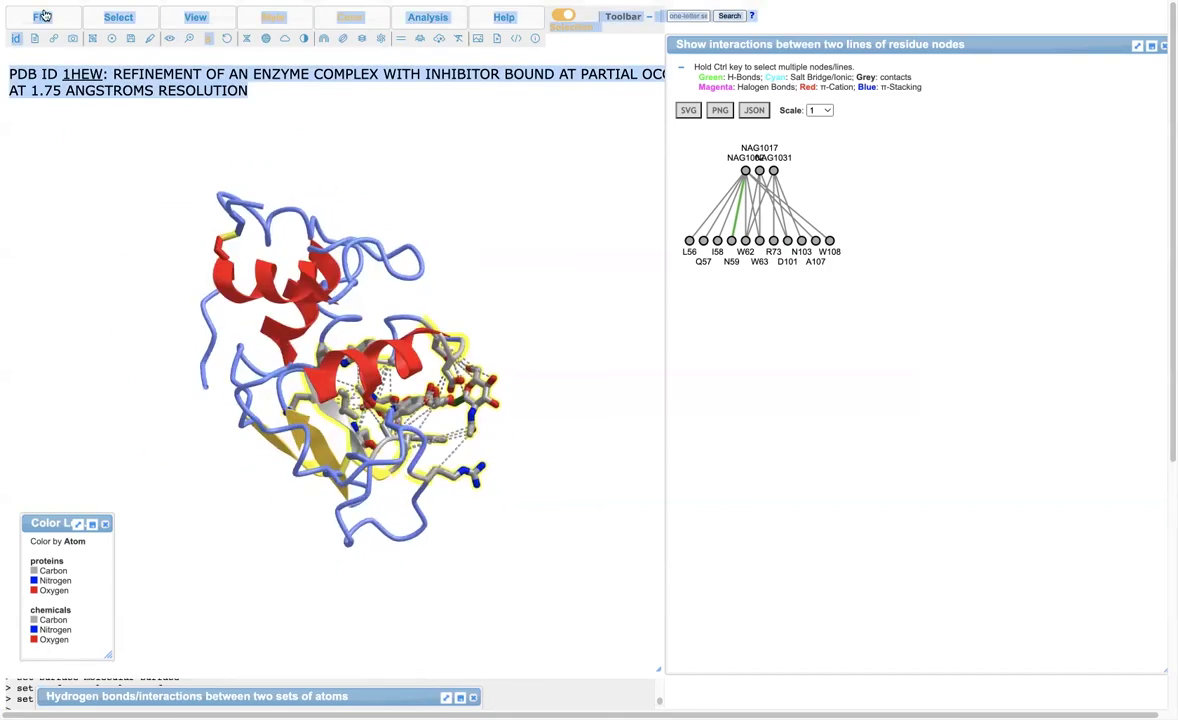
{"action": "mouse_move", "coordinate": [190, 18]}
{"action": "left_click", "coordinate": [195, 71]}
{"action": "left_click_drag", "start_coordinate": [400, 425], "coordinate": [394, 333]}
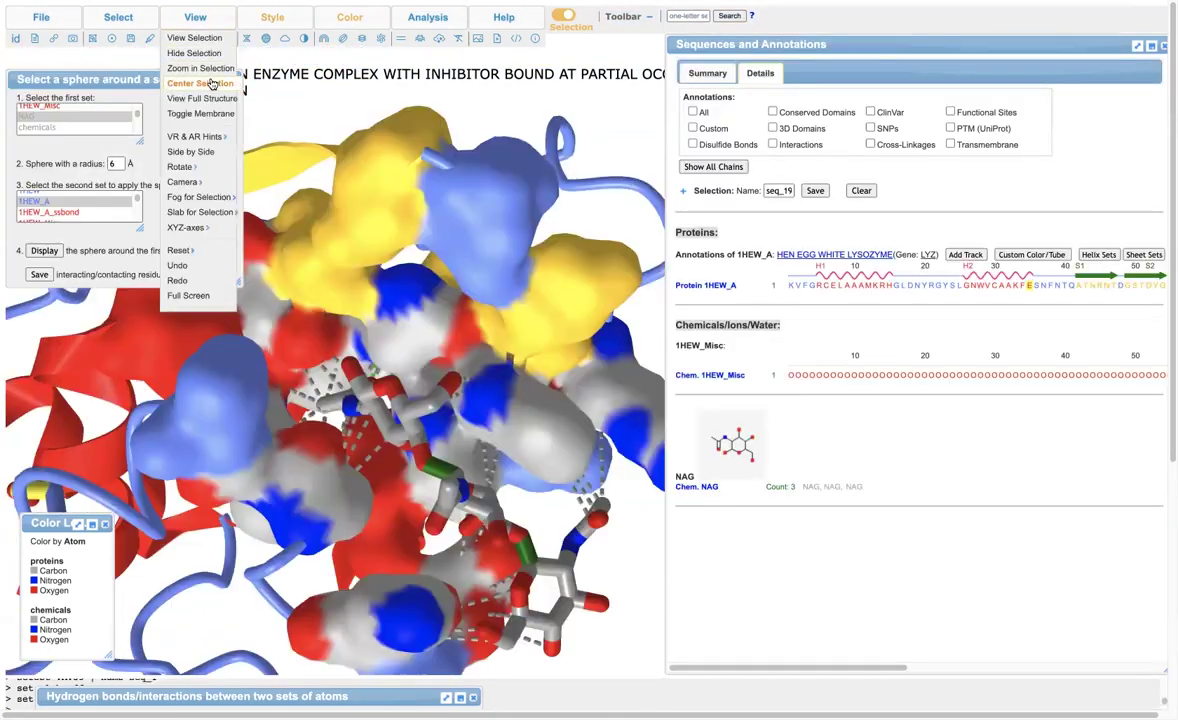
{"action": "left_click", "coordinate": [212, 81]}
Display the selected glutamate's side chain as sticks in the binding site.
{"action": "left_click", "coordinate": [341, 18]}
{"action": "mouse_move", "coordinate": [276, 18]}
{"action": "left_click", "coordinate": [336, 69]}
{"action": "mouse_move", "coordinate": [416, 240]}
{"action": "left_click_drag", "start_coordinate": [400, 373], "coordinate": [391, 416]}
Add a residue label to the selected glutamate at label scale 5.0.
{"action": "left_click", "coordinate": [507, 296]}
{"action": "left_click", "coordinate": [490, 340]}
{"action": "scroll", "coordinate": [391, 416], "scroll_direction": "down", "scroll_amount": 10}
{"action": "right_click_drag", "start_coordinate": [540, 398], "coordinate": [350, 350]}
{"action": "scroll", "coordinate": [350, 350], "scroll_direction": "up", "scroll_amount": 8}
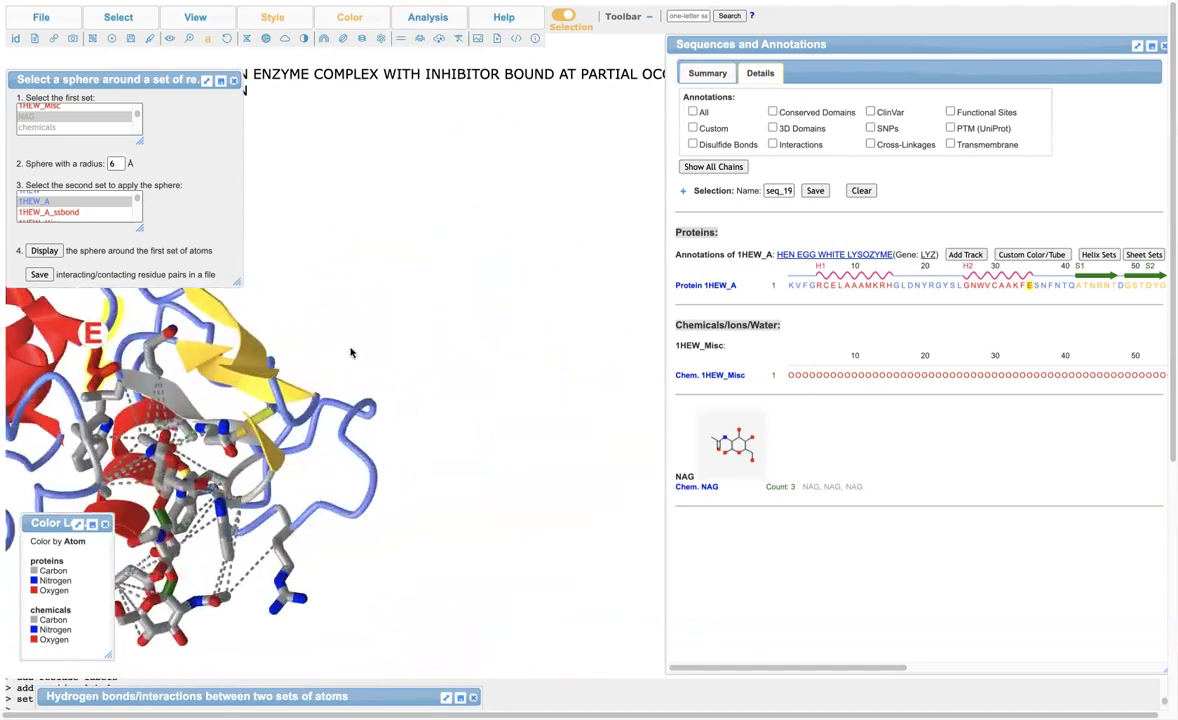
Close the sphere selection dialog and the defined sets list, and request a share link for the current view.
{"action": "left_click", "coordinate": [234, 81]}
{"action": "left_click", "coordinate": [116, 39]}
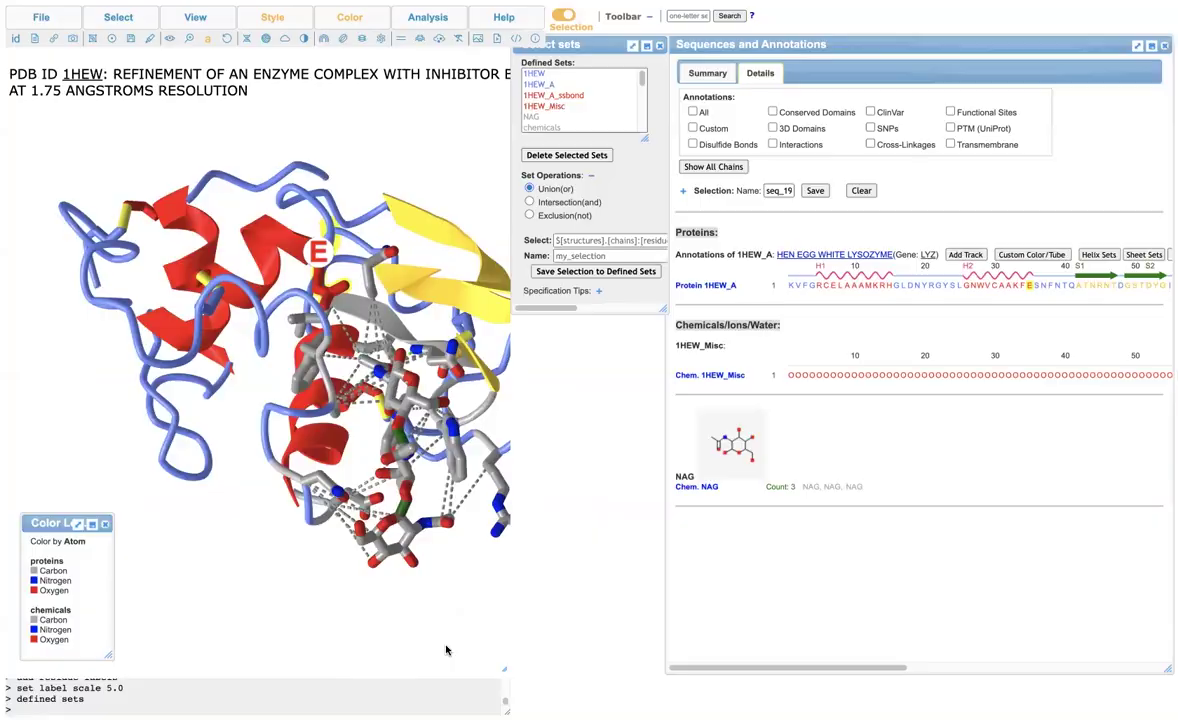
{"action": "left_click", "coordinate": [659, 45]}
{"action": "mouse_move", "coordinate": [41, 17]}
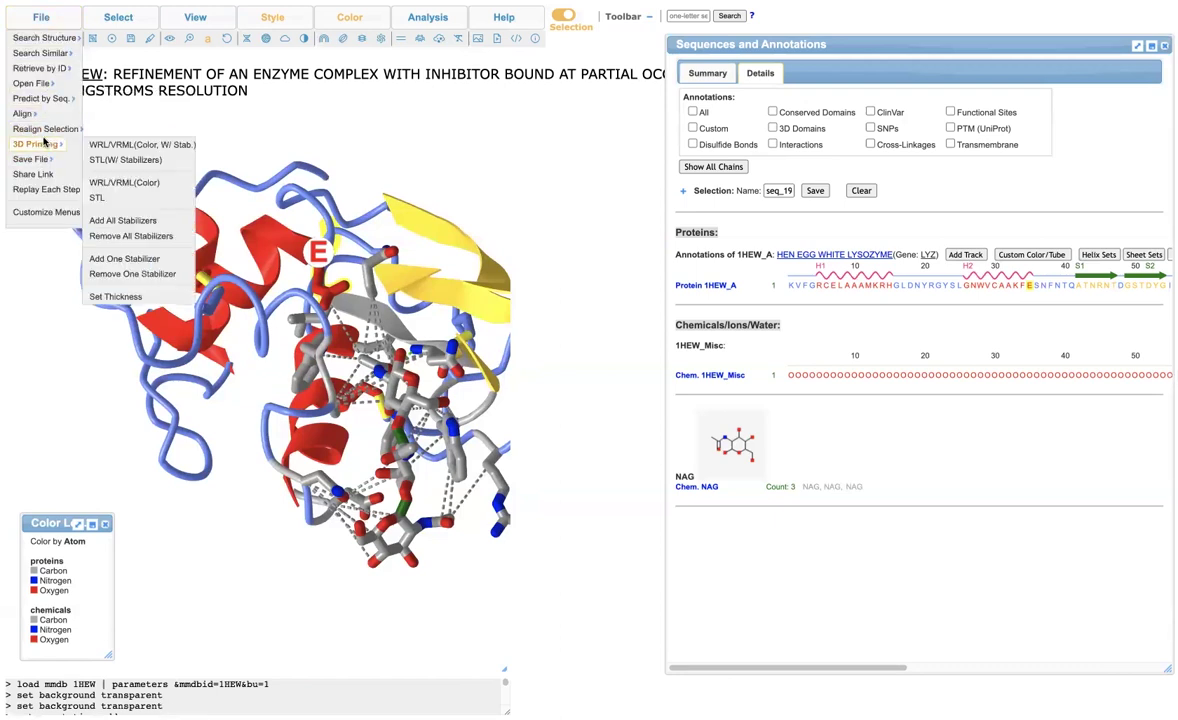
{"action": "left_click", "coordinate": [35, 174]}
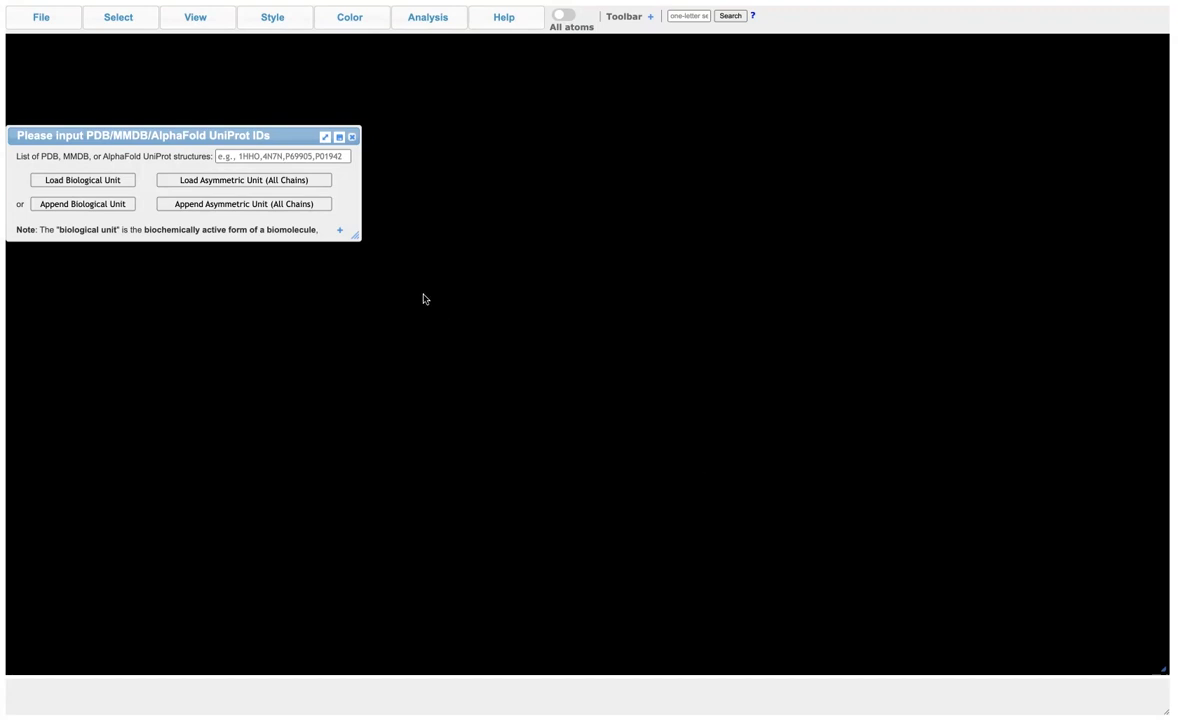
Load PDB structure 1HEW as a biological unit, expanding the note on biological and asymmetric units.
{"action": "left_click", "coordinate": [252, 156]}
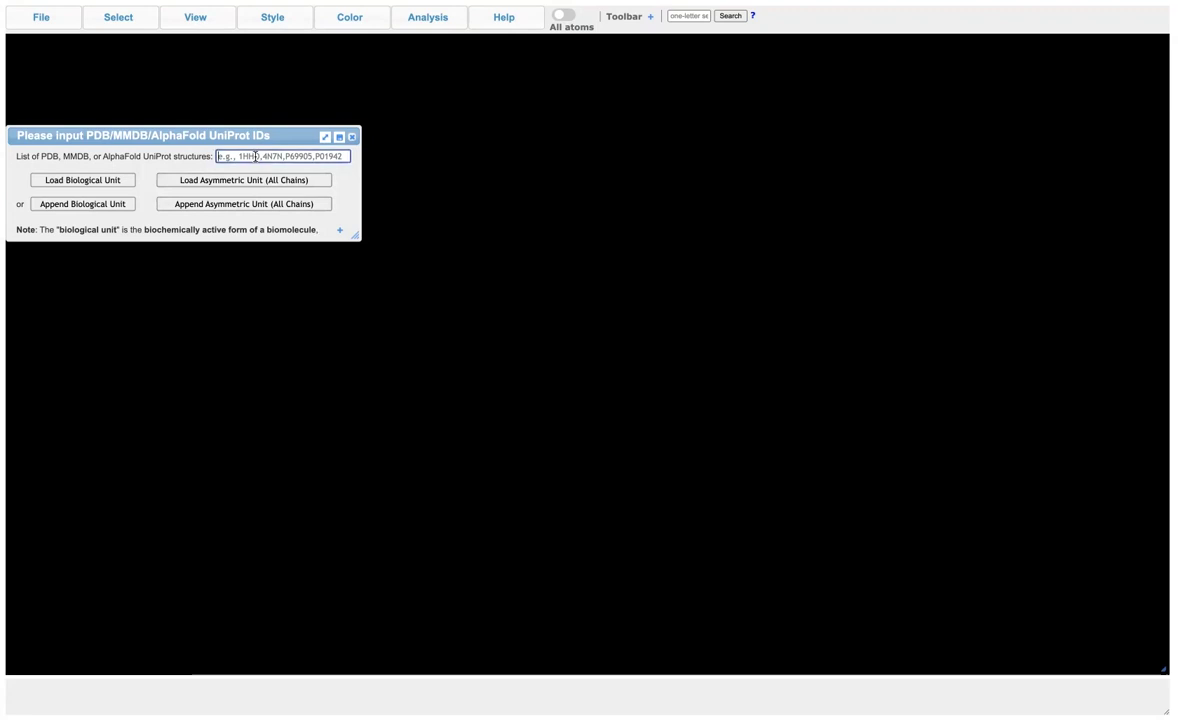
{"action": "type", "text": "1HEW"}
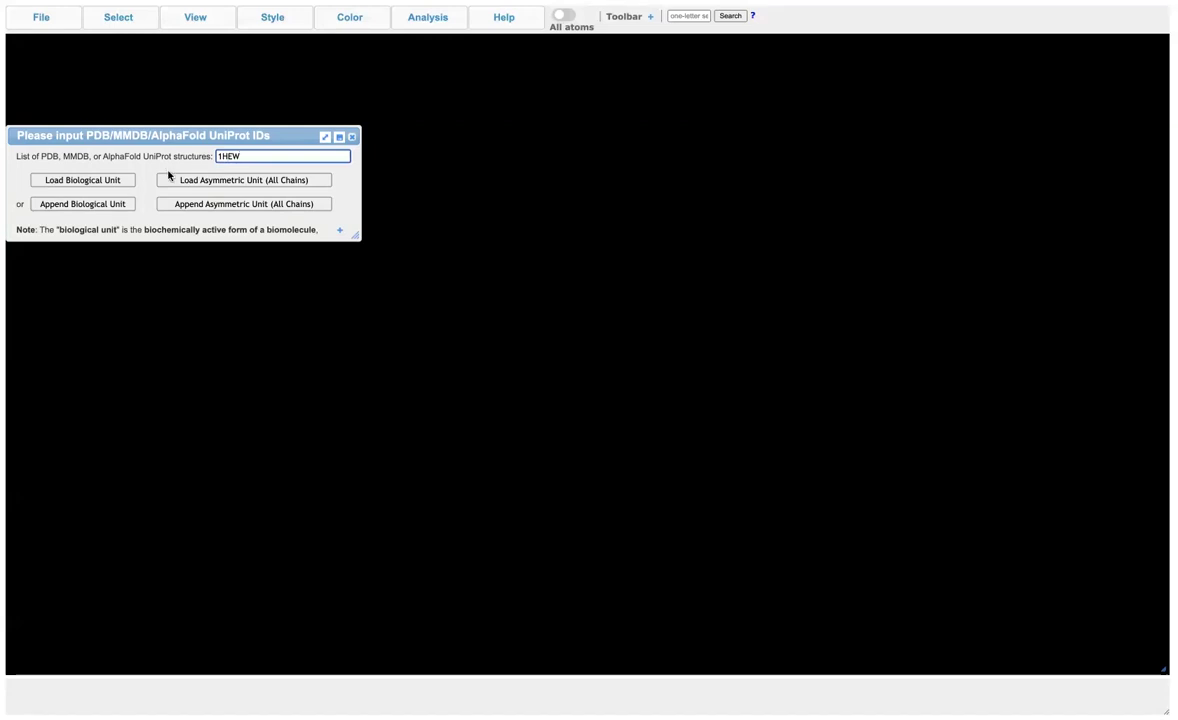
{"action": "left_click", "coordinate": [340, 234]}
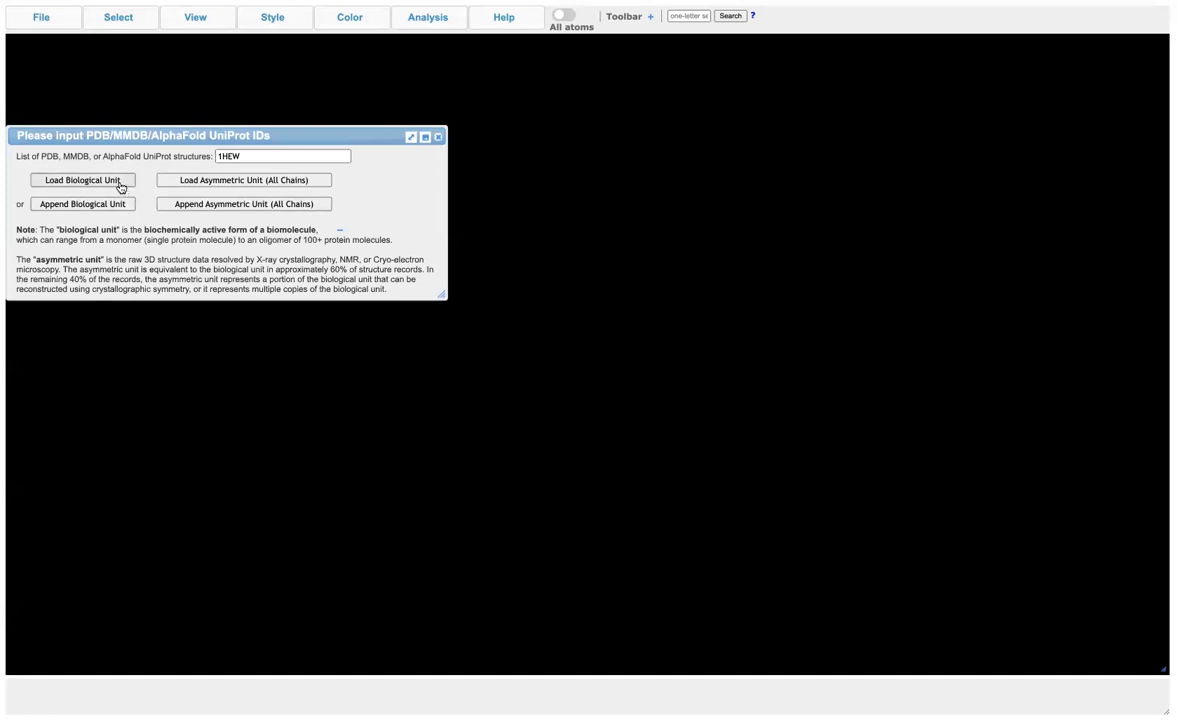
{"action": "left_click", "coordinate": [83, 180]}
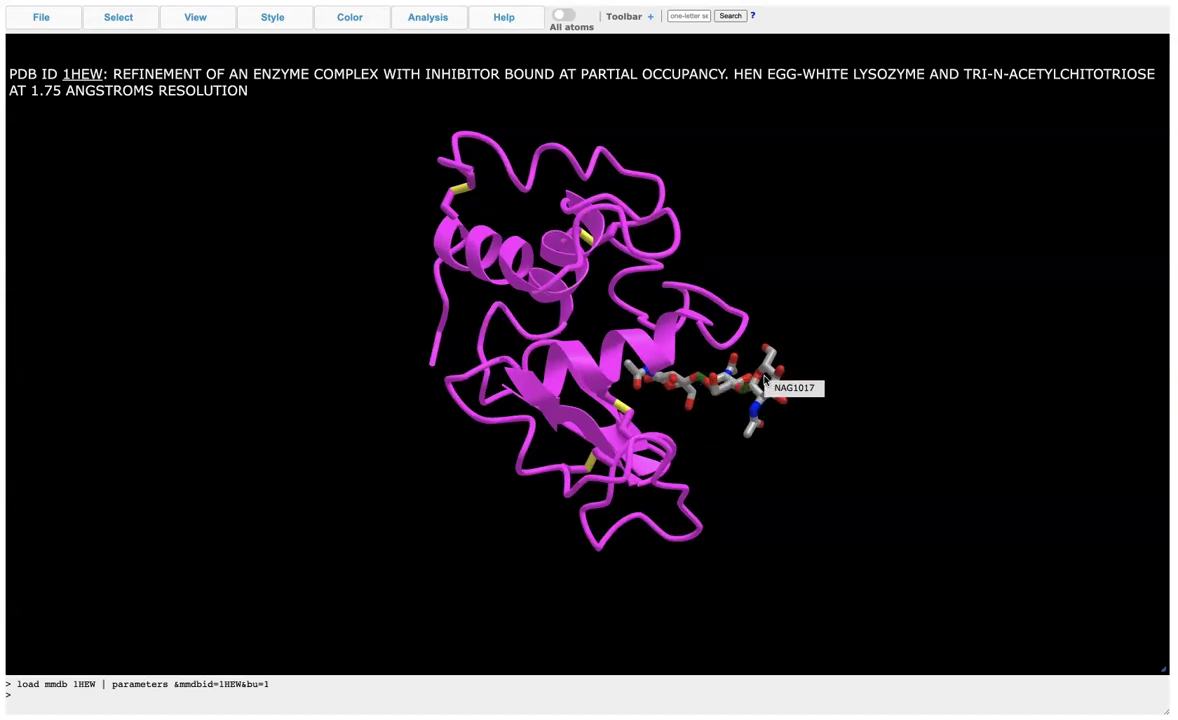
Examine the lysozyme and its bound inhibitor from different angles and at different zoom levels.
{"action": "left_click_drag", "start_coordinate": [702, 400], "coordinate": [563, 347]}
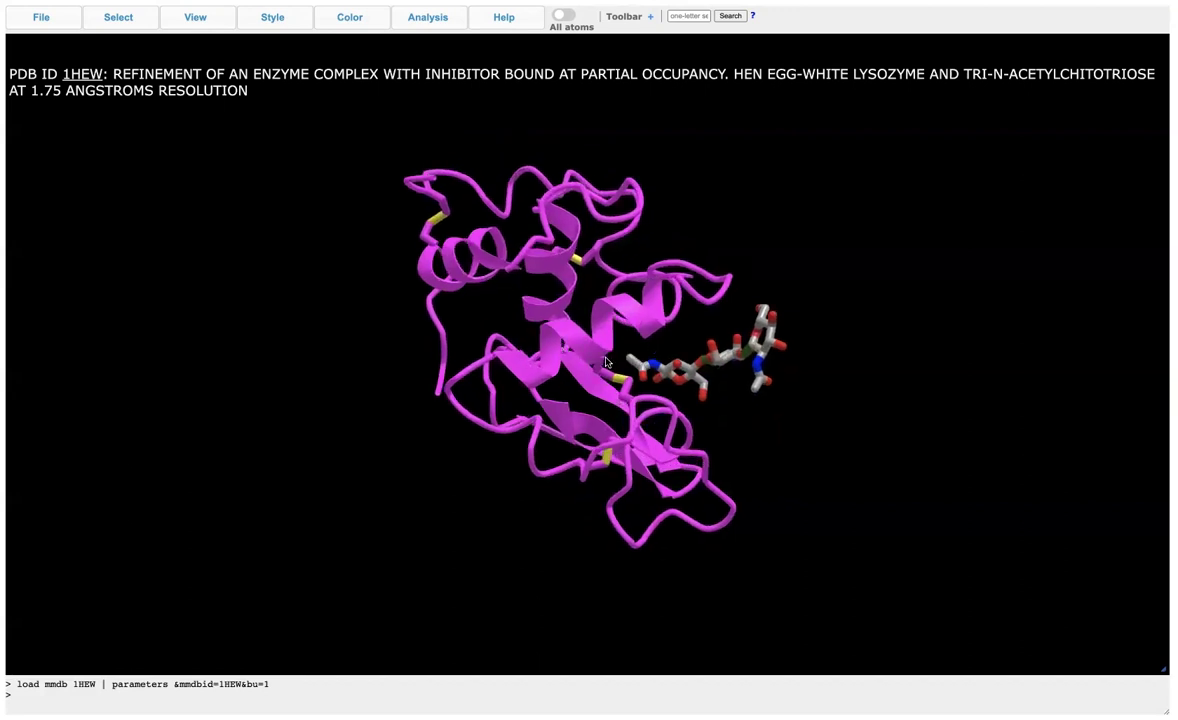
{"action": "scroll", "coordinate": [612, 361], "scroll_direction": "down", "scroll_amount": 5}
{"action": "left_click_drag", "start_coordinate": [624, 359], "coordinate": [523, 284]}
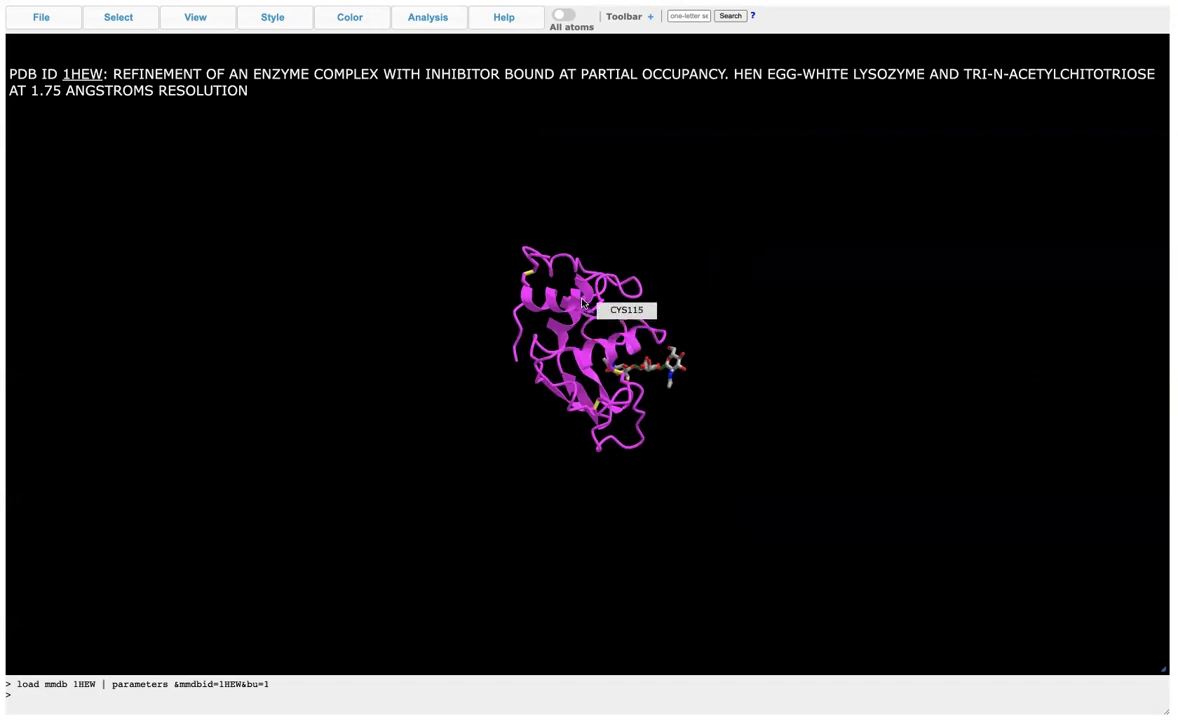
{"action": "scroll", "coordinate": [583, 303], "scroll_direction": "up", "scroll_amount": 10}
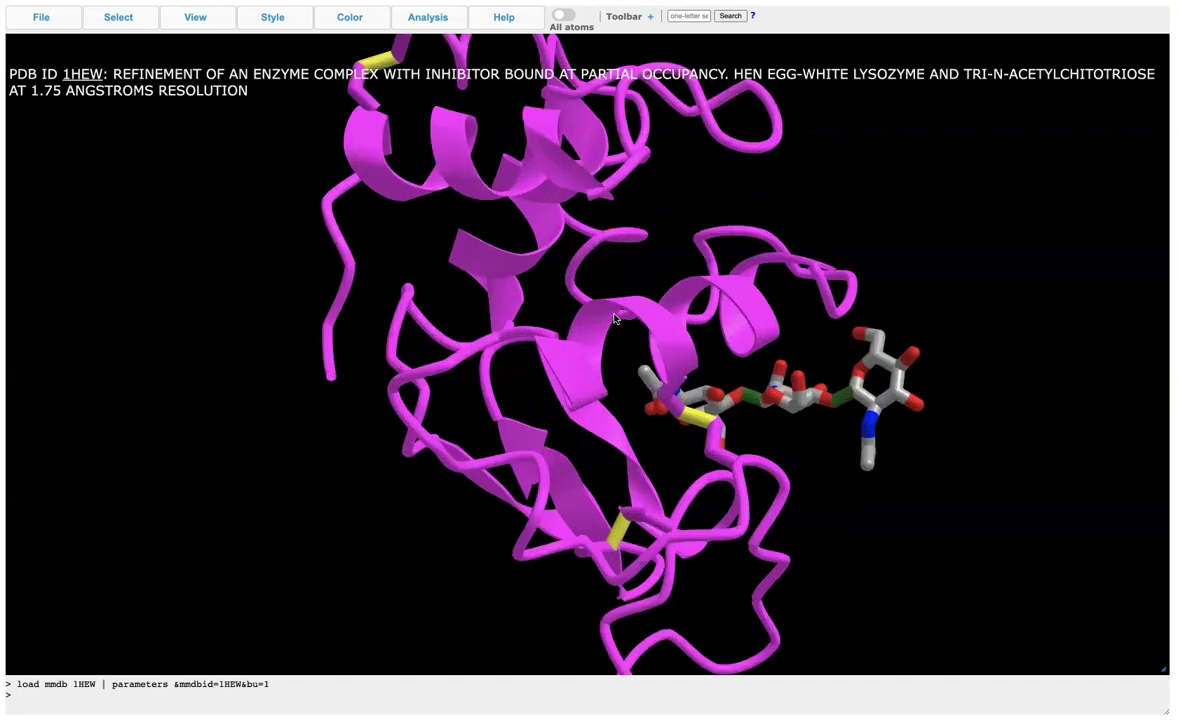
{"action": "scroll", "coordinate": [615, 318], "scroll_direction": "down", "scroll_amount": 2}
{"action": "scroll", "coordinate": [615, 318], "scroll_direction": "down", "scroll_amount": 4}
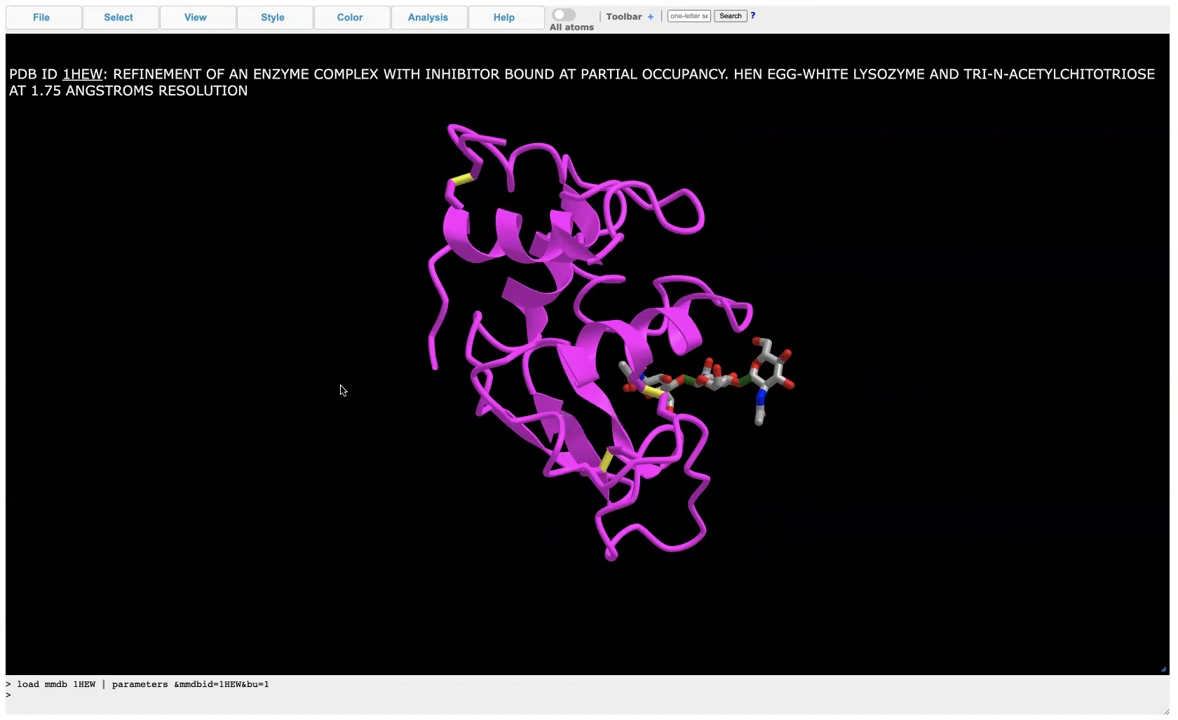
Set the structure viewer's background to transparent.
{"action": "left_click", "coordinate": [270, 16]}
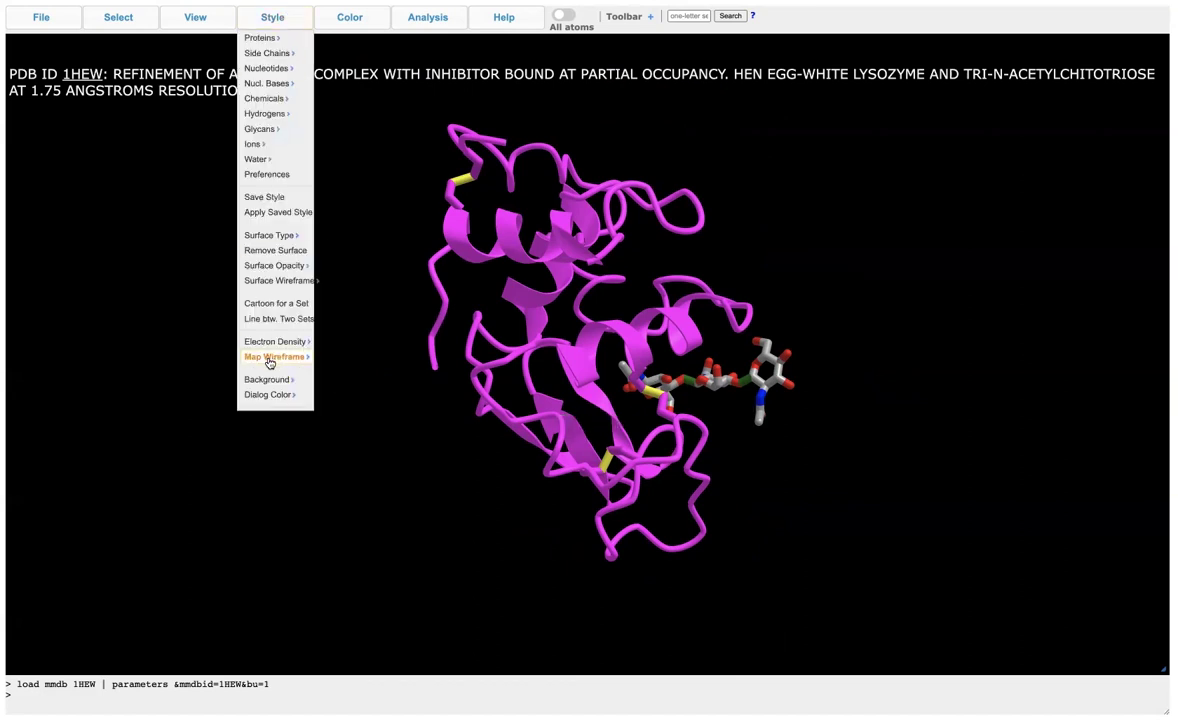
{"action": "mouse_move", "coordinate": [275, 380]}
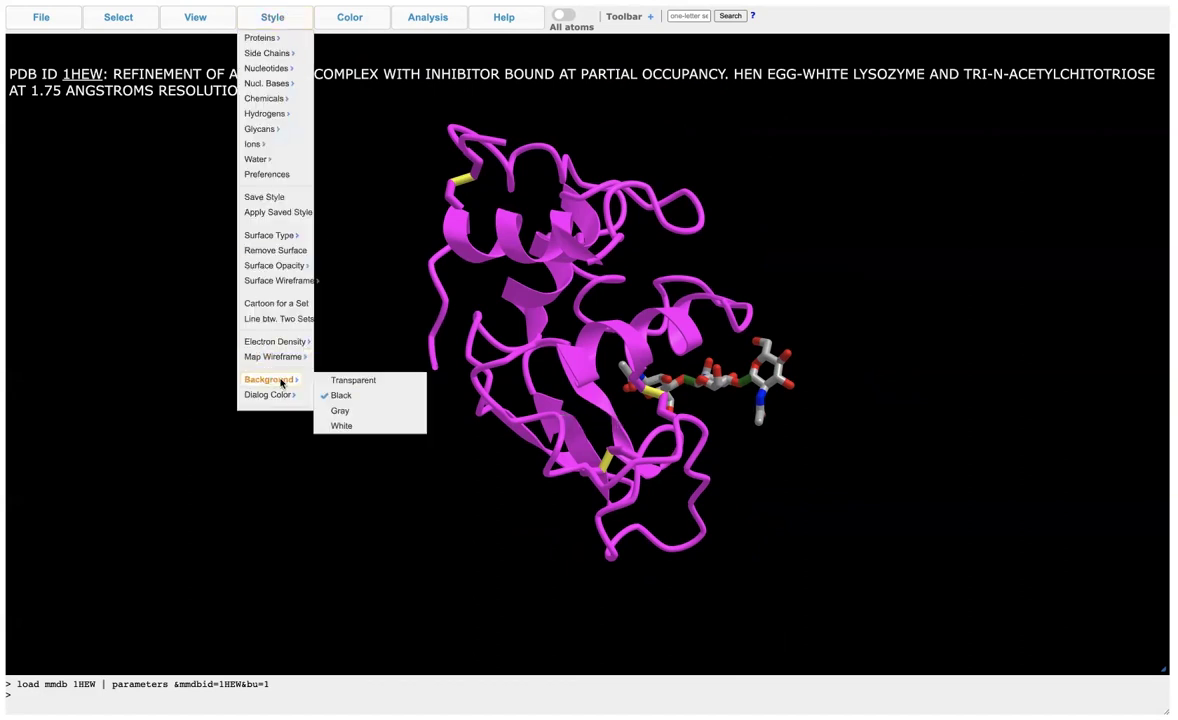
{"action": "left_click", "coordinate": [338, 378]}
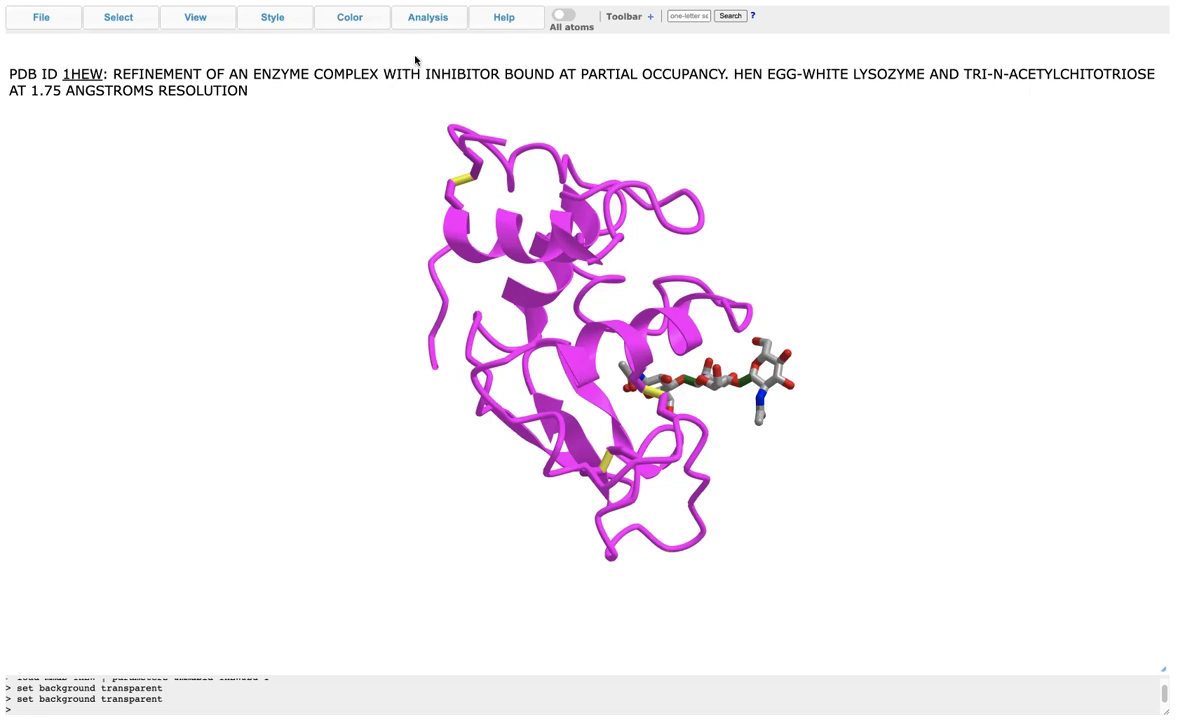
Show the sequences and annotations for the 1HEW structure.
{"action": "left_click", "coordinate": [412, 19]}
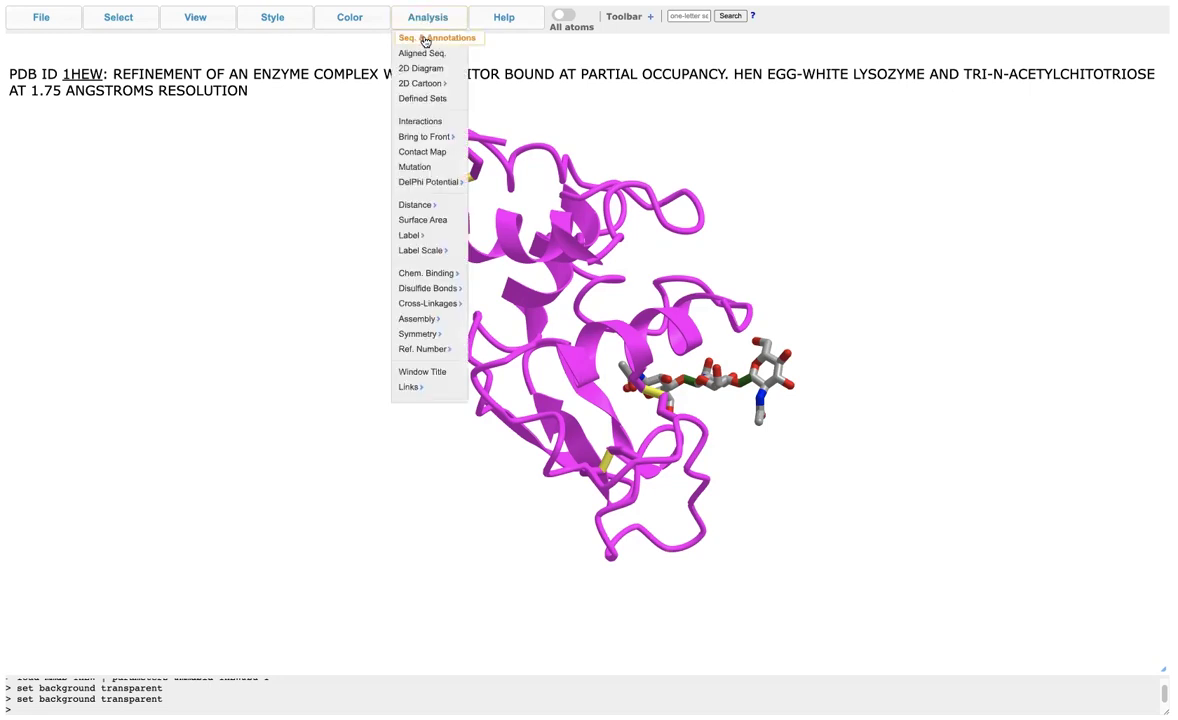
{"action": "left_click", "coordinate": [425, 39]}
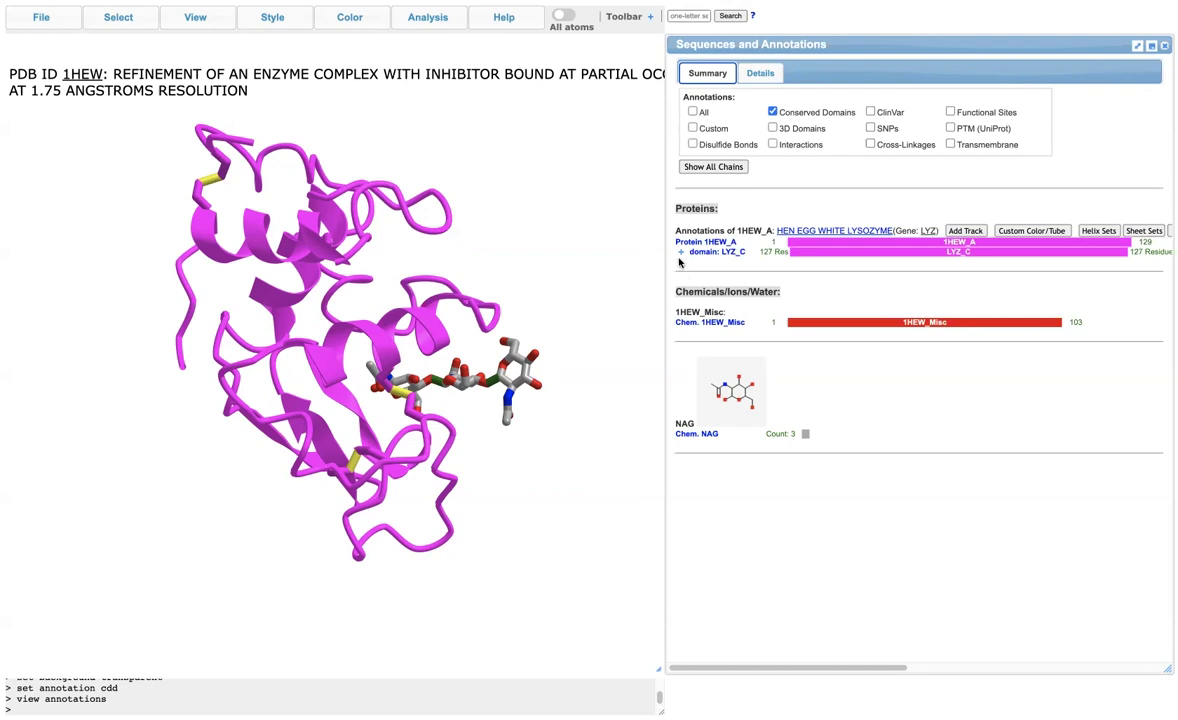
Try the 3D Domains, Functional Sites and PTM (UniProt) annotations, switching each one on and off again.
{"action": "left_click", "coordinate": [773, 128]}
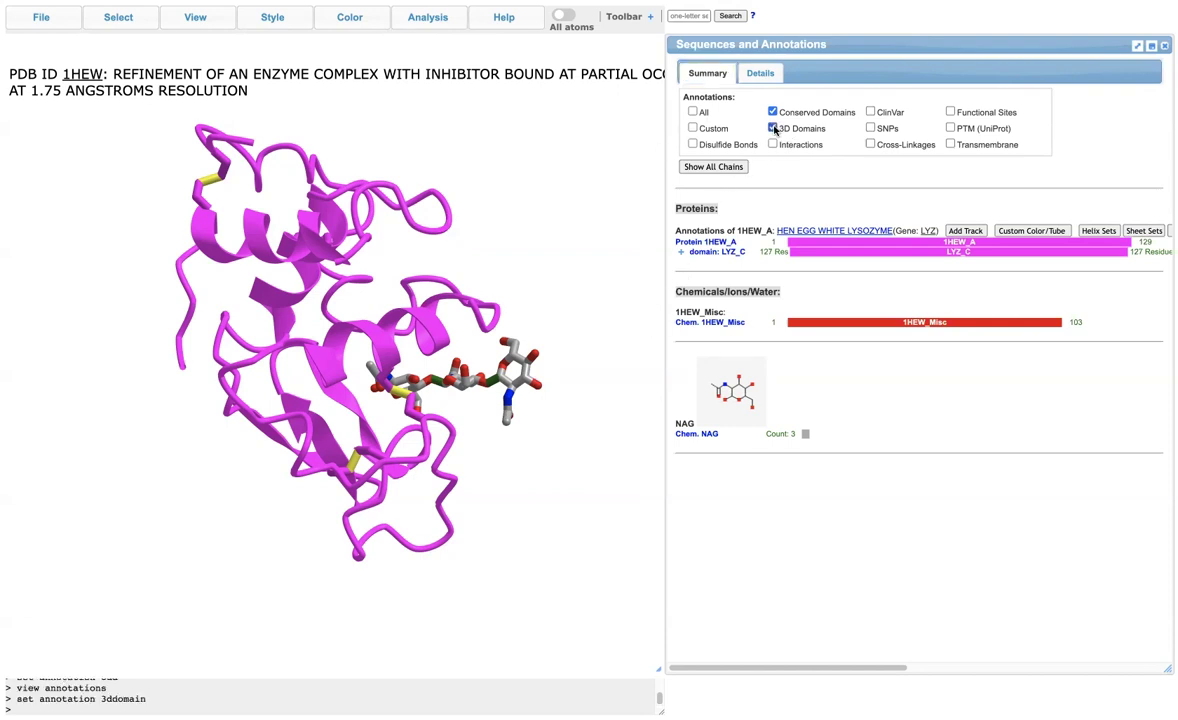
{"action": "left_click", "coordinate": [773, 128]}
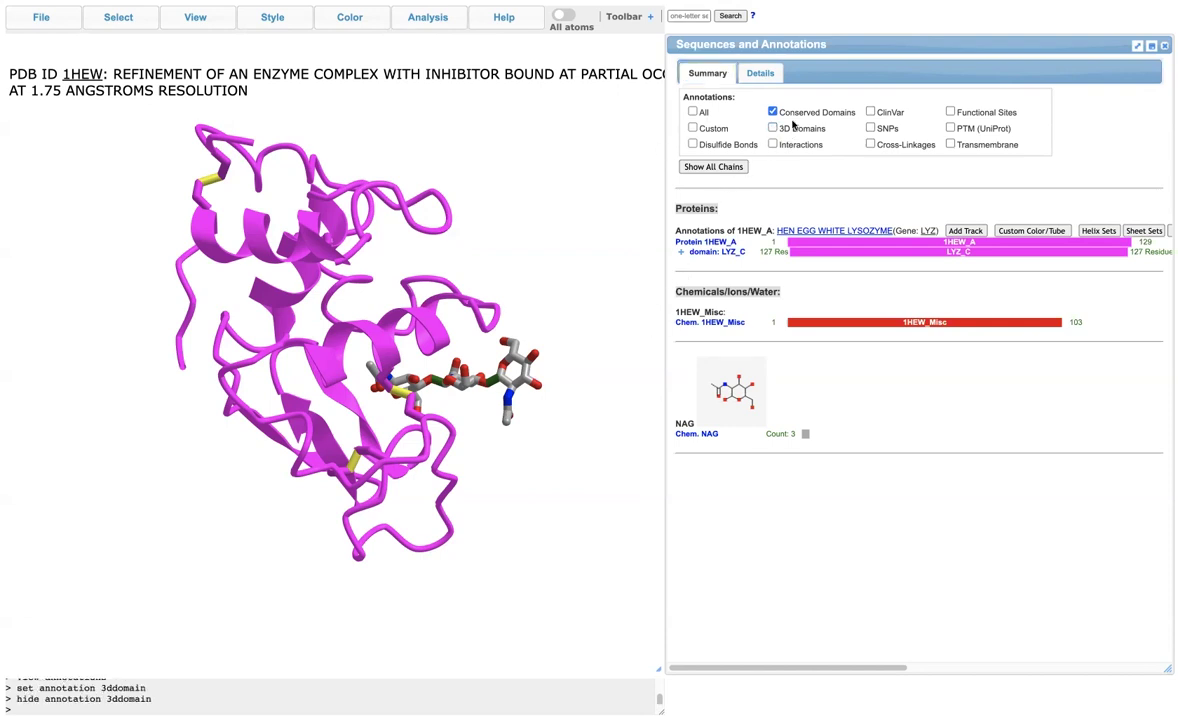
{"action": "left_click", "coordinate": [950, 112]}
{"action": "left_click", "coordinate": [950, 112]}
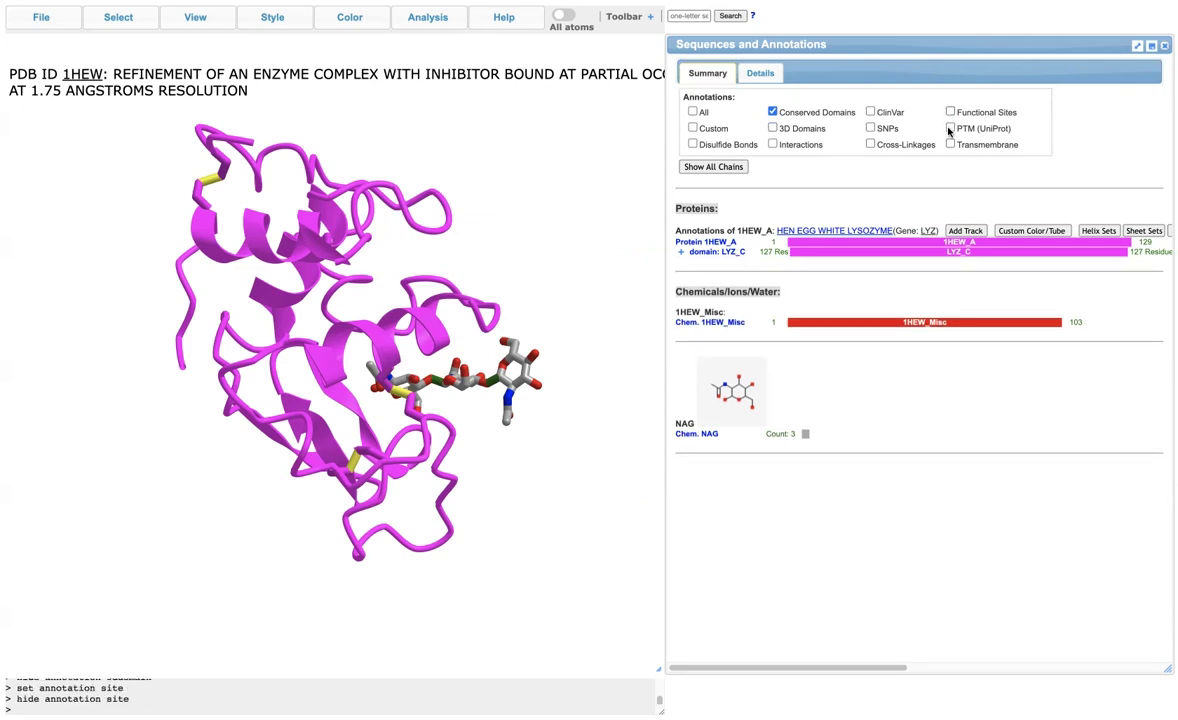
{"action": "left_click", "coordinate": [950, 128]}
{"action": "left_click", "coordinate": [950, 128]}
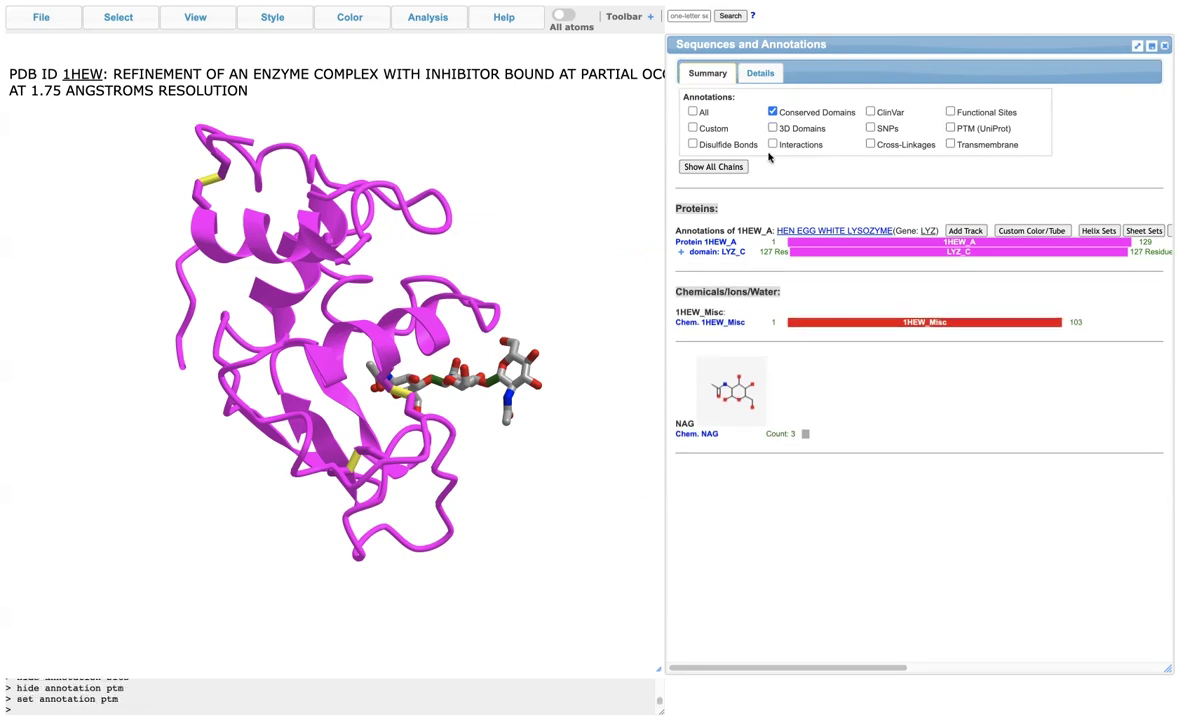
Add the Disulfide Bonds annotation track and select its residues to inspect them in the 3D structure.
{"action": "left_click", "coordinate": [693, 145]}
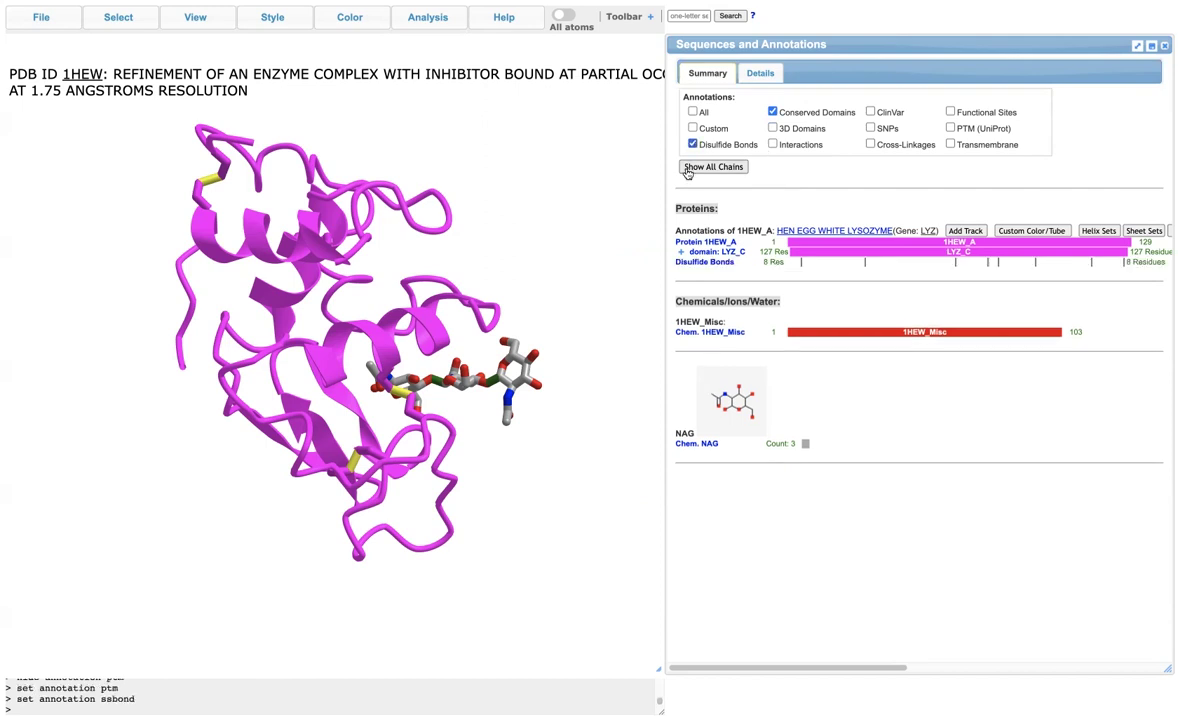
{"action": "left_click", "coordinate": [711, 263]}
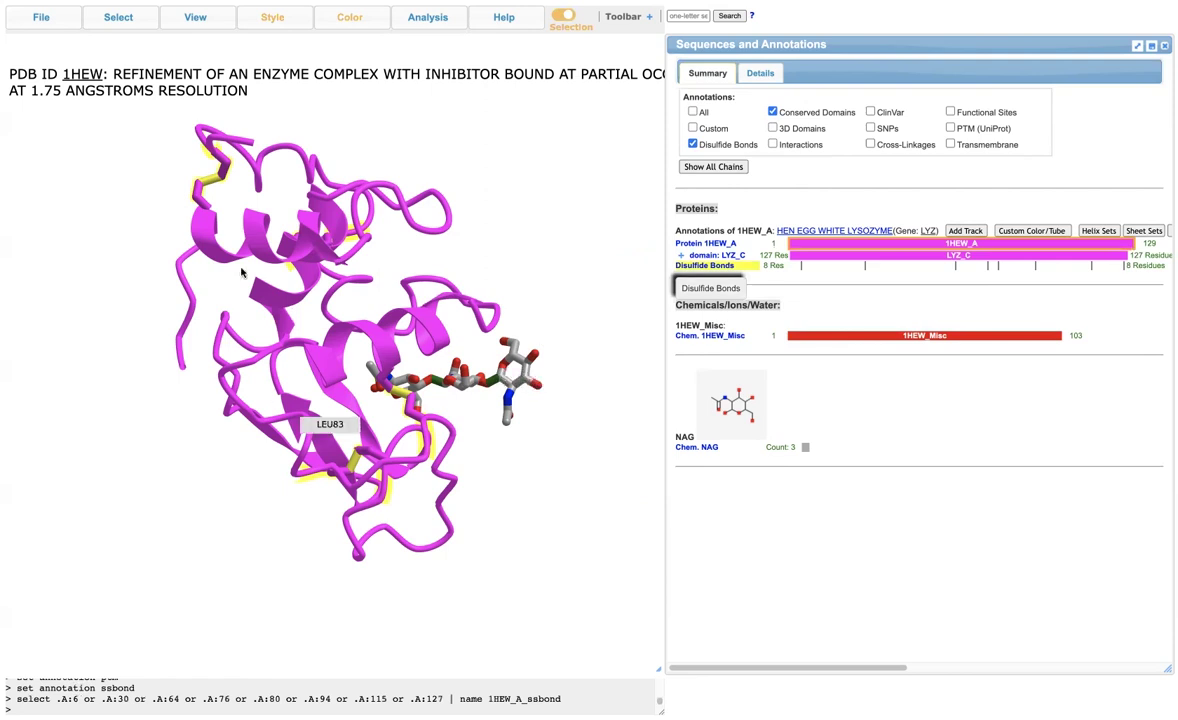
{"action": "mouse_move", "coordinate": [340, 429]}
{"action": "left_mouse_down"}
{"action": "mouse_move", "coordinate": [386, 490]}
{"action": "mouse_move", "coordinate": [310, 468]}
{"action": "left_mouse_up"}
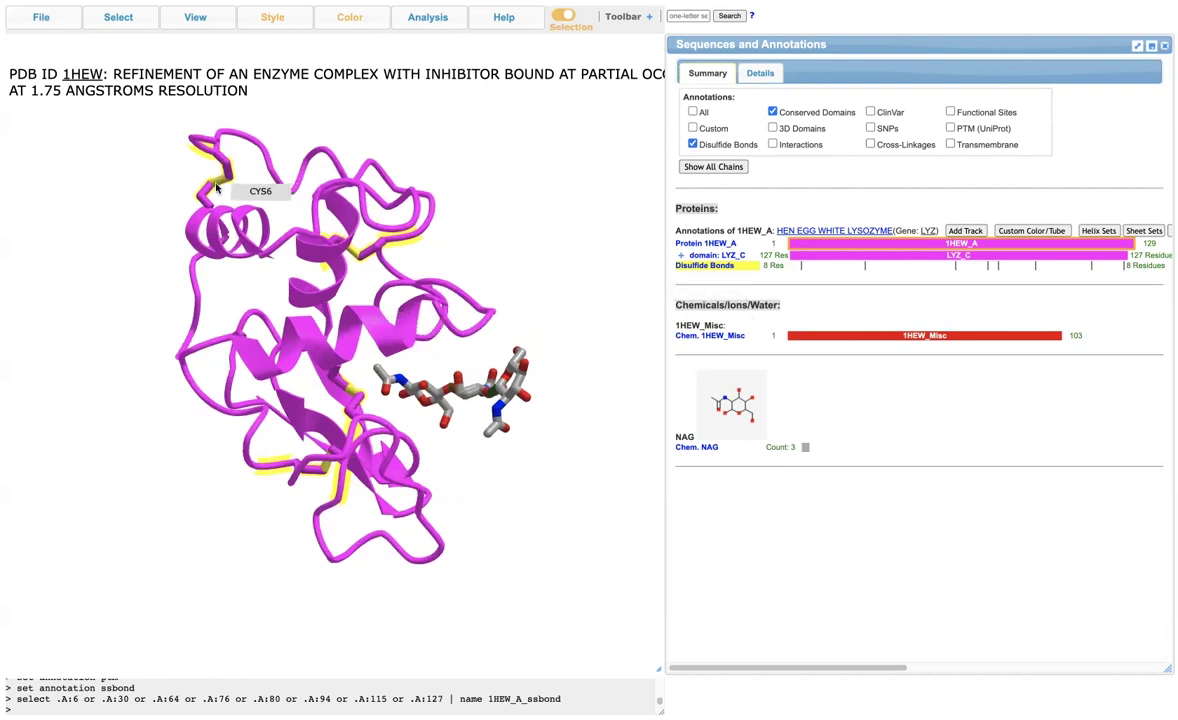
Toggle the selection highlight off and on again, and clear the disulfide bond selection.
{"action": "left_click", "coordinate": [119, 19]}
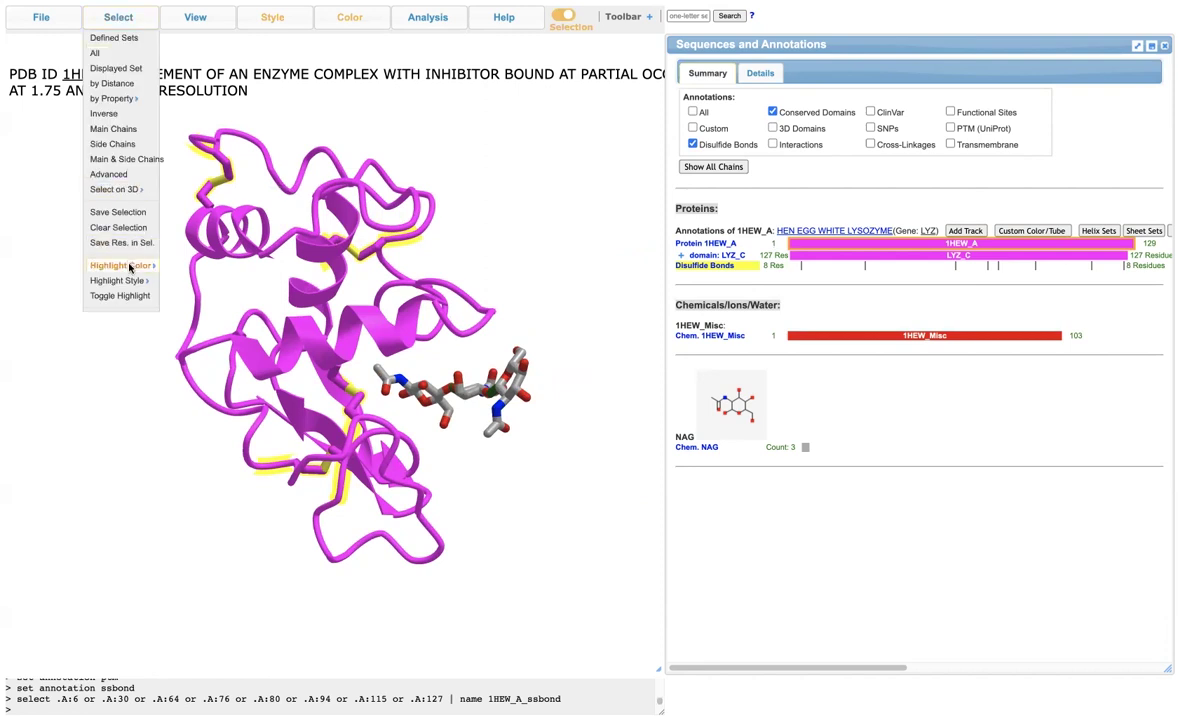
{"action": "mouse_move", "coordinate": [129, 267]}
{"action": "left_click", "coordinate": [131, 298]}
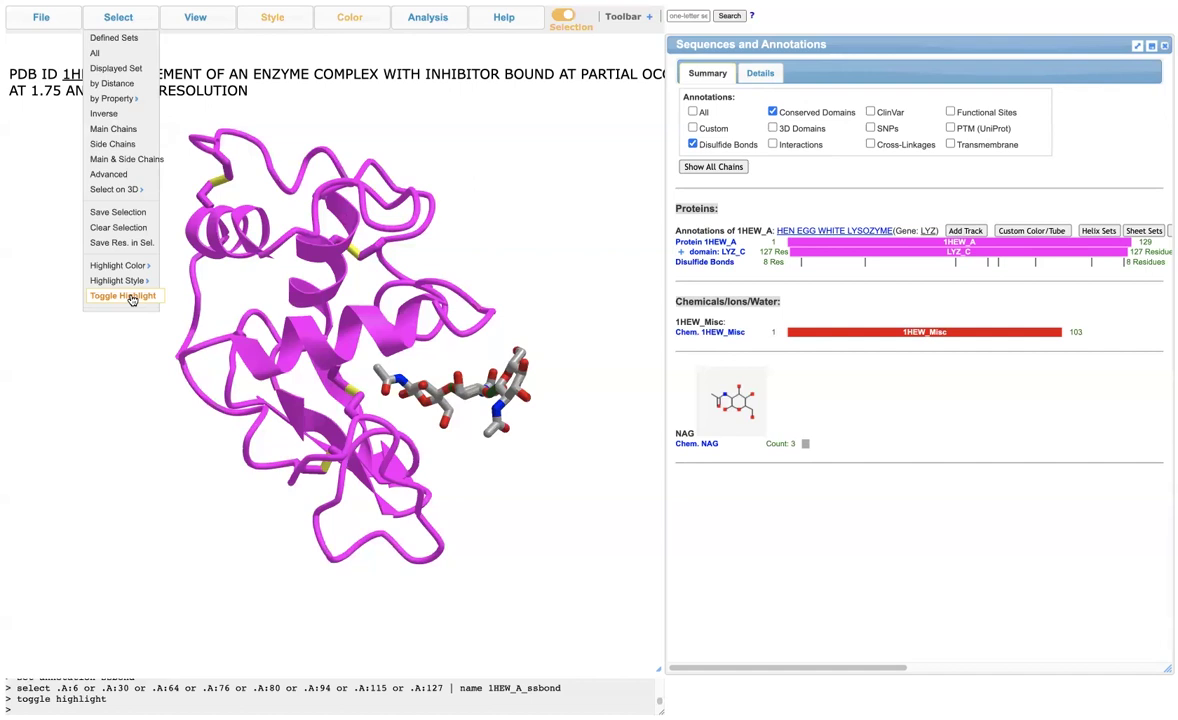
{"action": "left_click", "coordinate": [131, 298]}
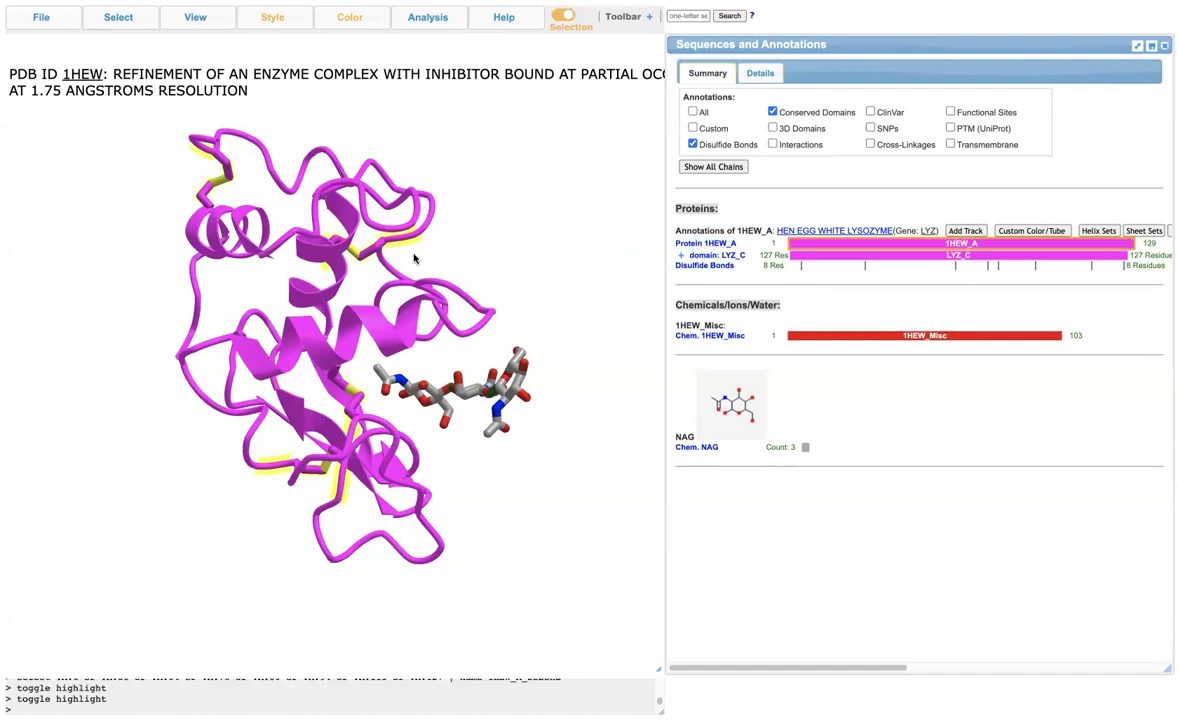
{"action": "mouse_move", "coordinate": [118, 27]}
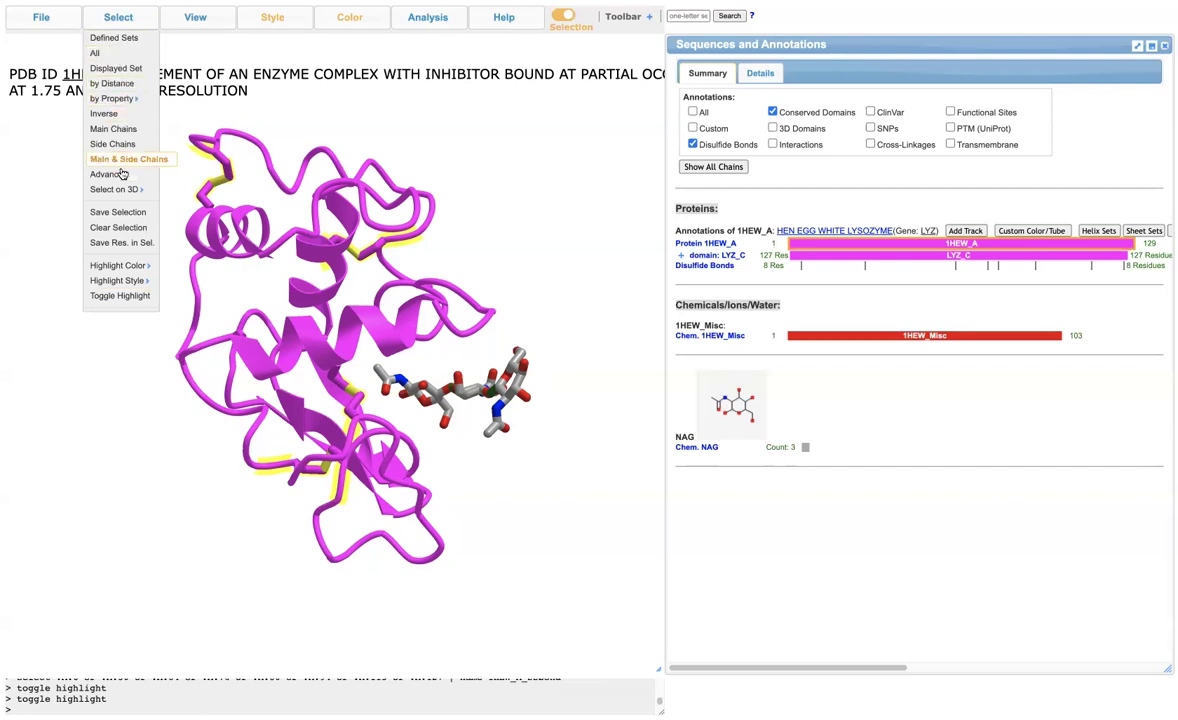
{"action": "left_click", "coordinate": [124, 227]}
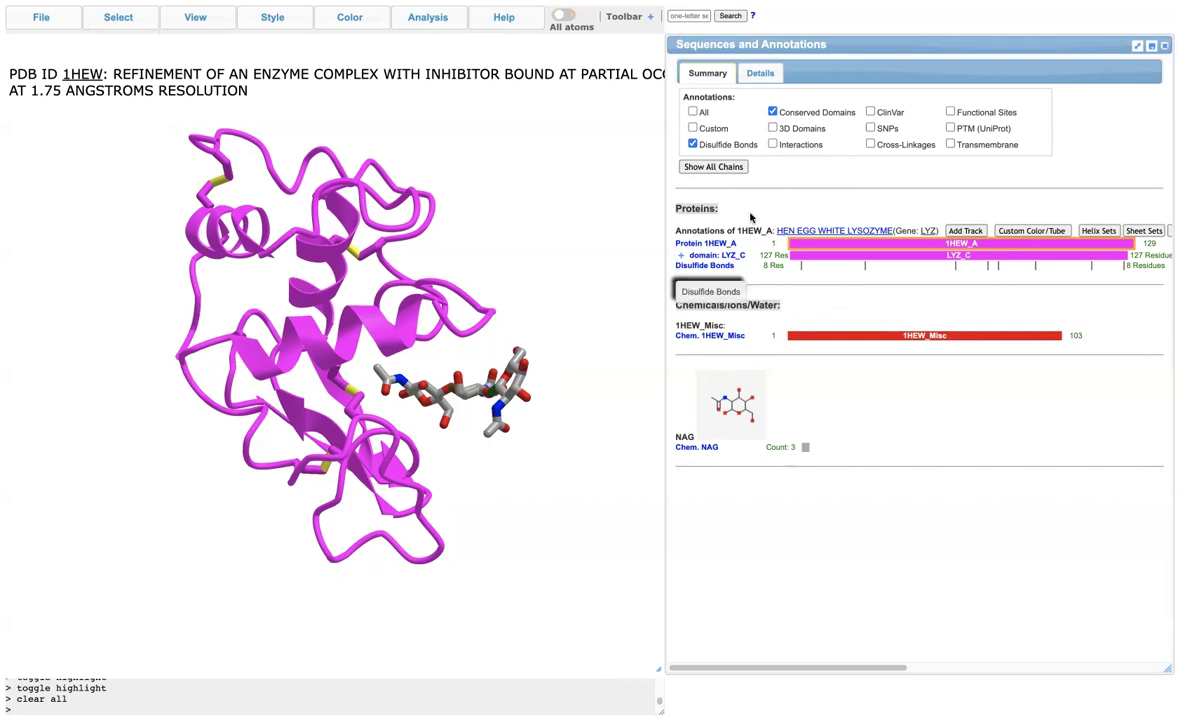
Switch the annotations to the detailed view and look along the residue-level lysozyme sequence.
{"action": "left_click", "coordinate": [750, 78]}
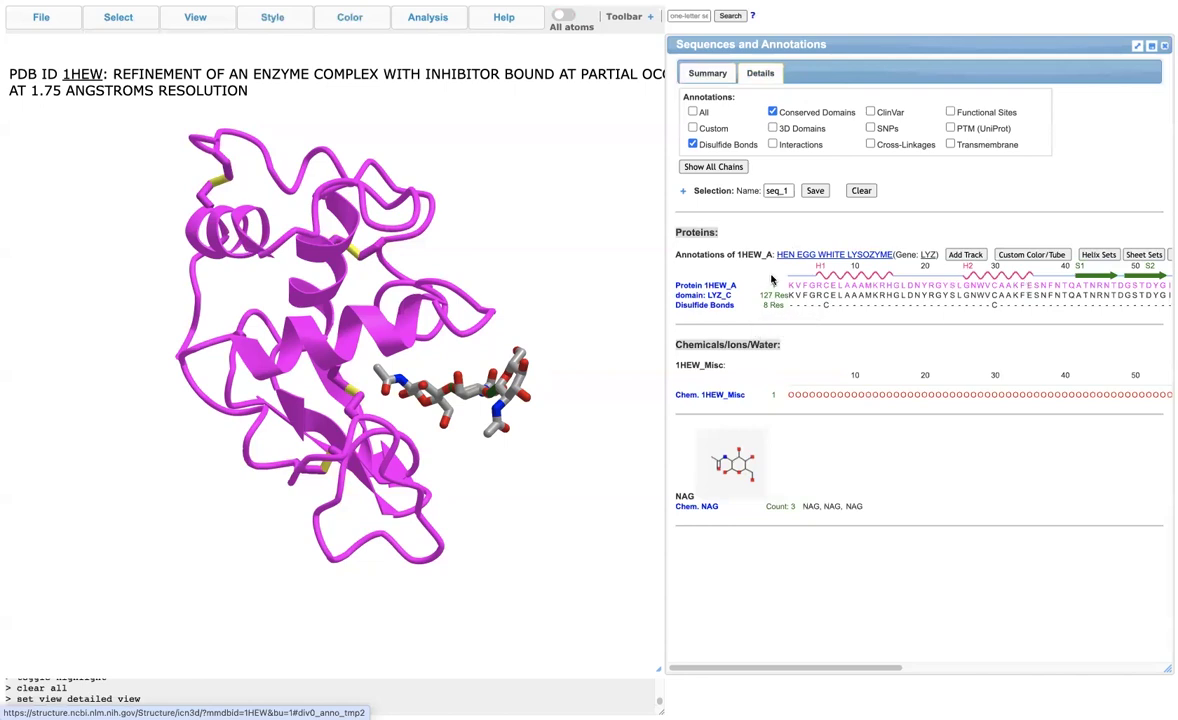
{"action": "scroll", "coordinate": [759, 295], "scroll_direction": "right", "scroll_amount": 1}
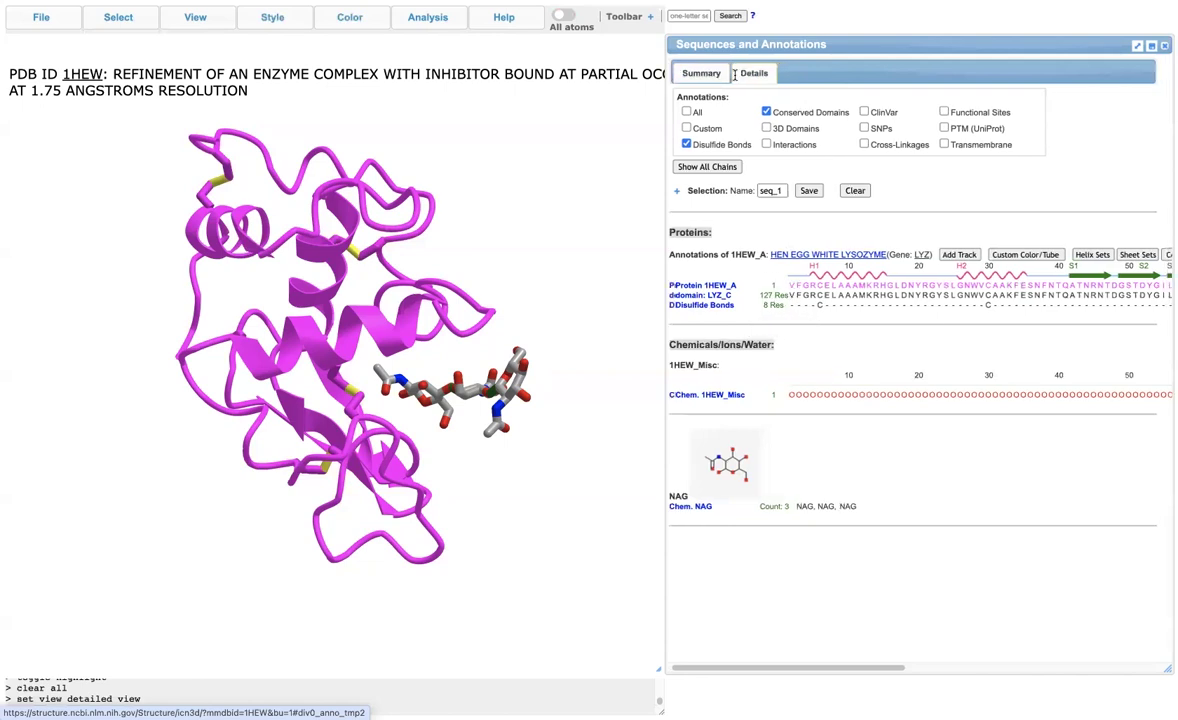
{"action": "scroll", "coordinate": [830, 323], "scroll_direction": "right", "scroll_amount": 10}
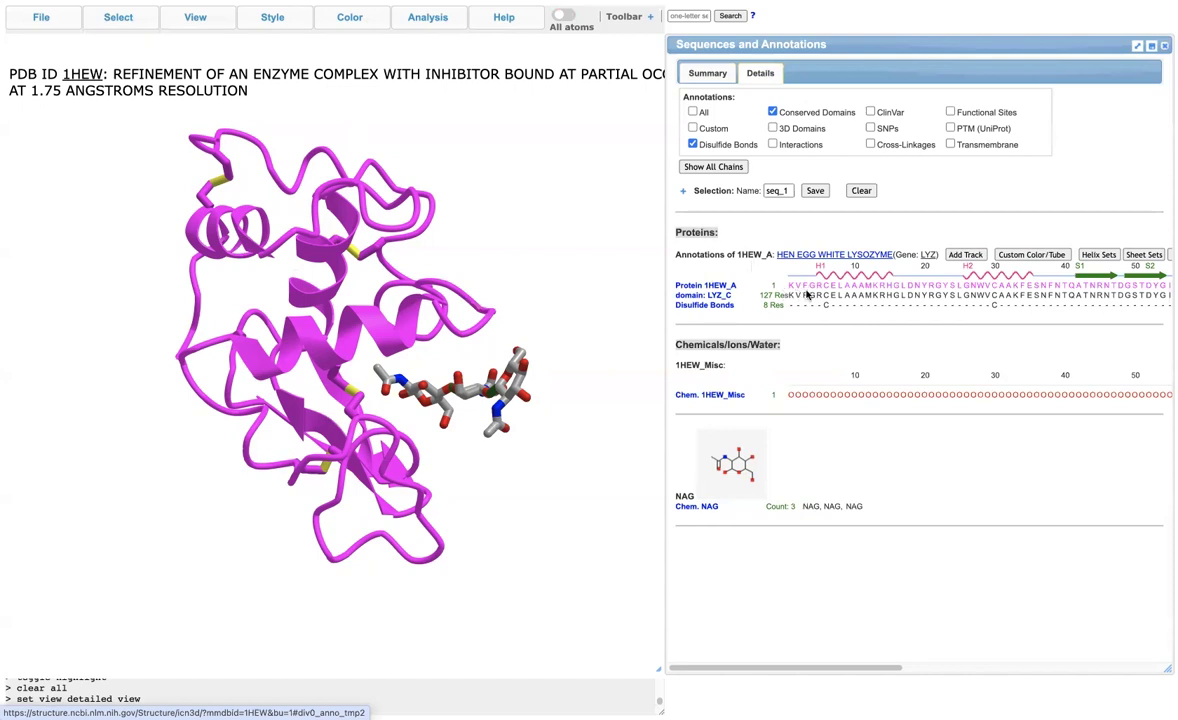
Hide the Conserved Domains and Disulfide Bonds annotations, leaving only the protein sequence and chemical tracks to review.
{"action": "left_click", "coordinate": [772, 113]}
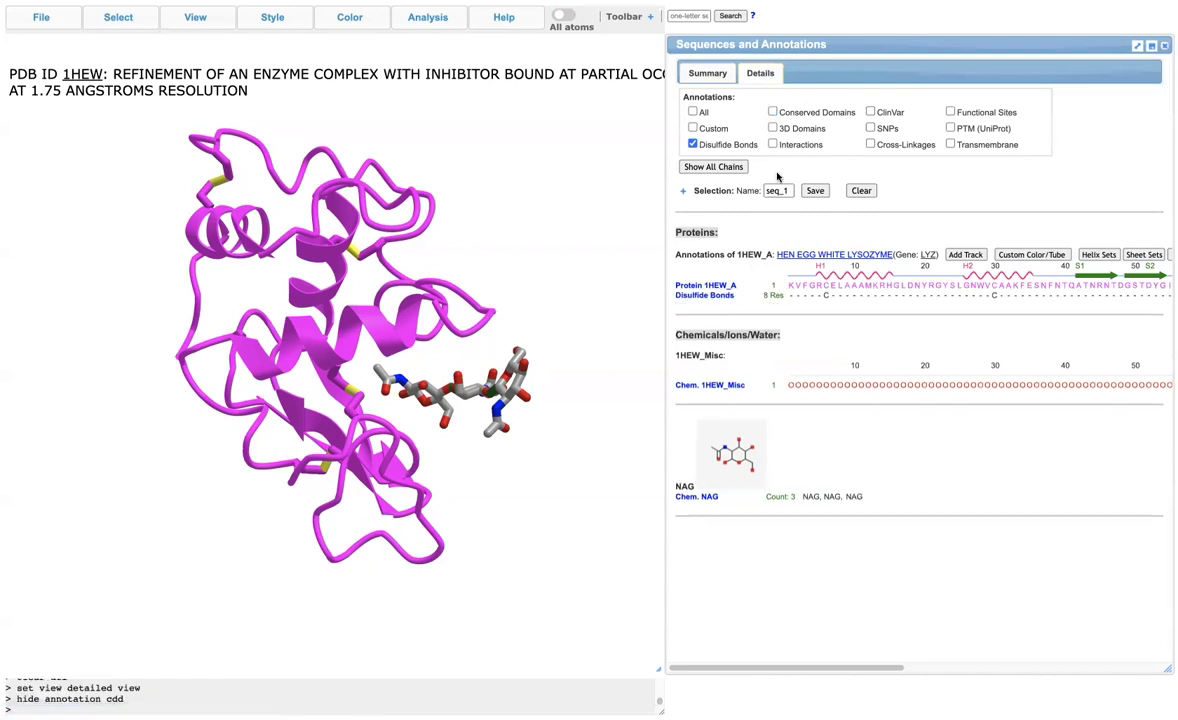
{"action": "left_click", "coordinate": [692, 144]}
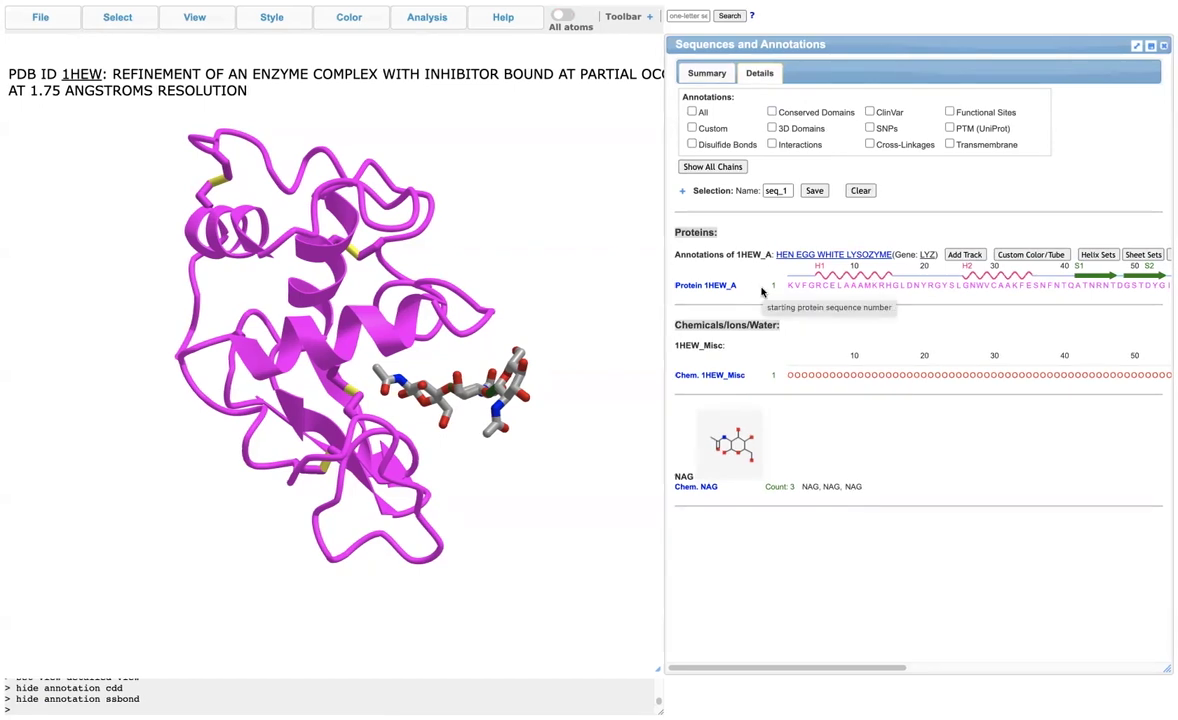
{"action": "scroll", "coordinate": [875, 300], "scroll_direction": "right", "scroll_amount": 10}
{"action": "scroll", "coordinate": [875, 300], "scroll_direction": "left", "scroll_amount": 10}
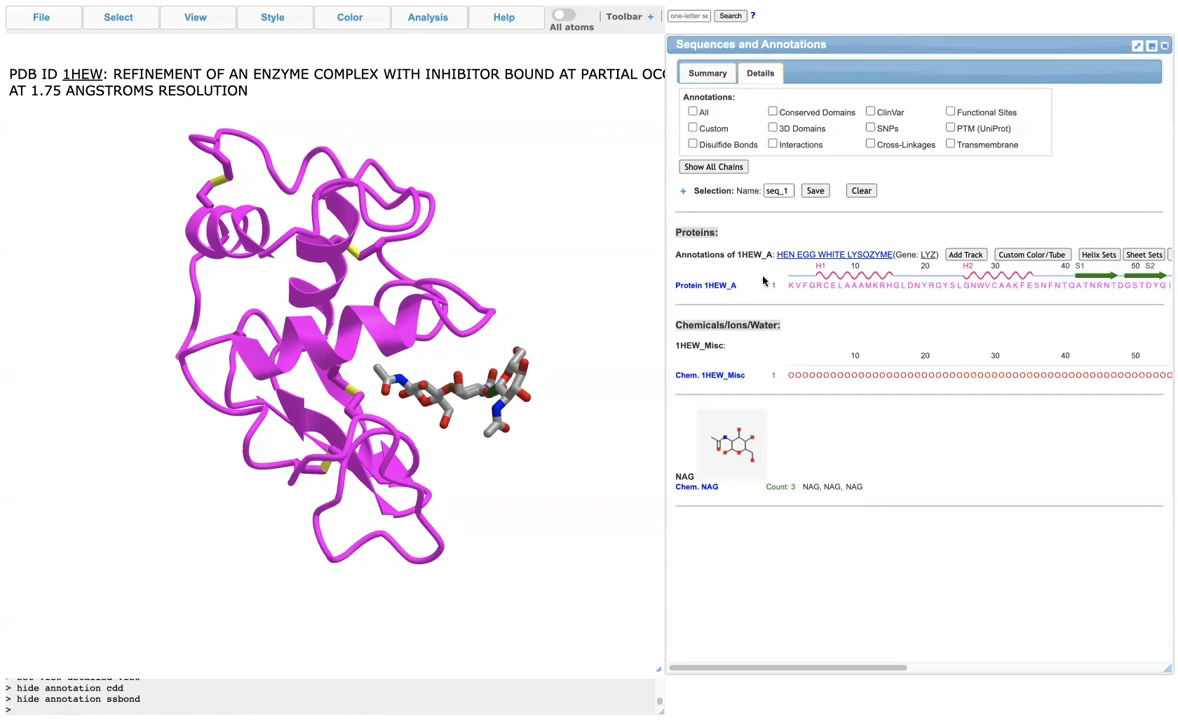
Select the whole protein chain 1HEW_A from its sequence track.
{"action": "left_click", "coordinate": [712, 286]}
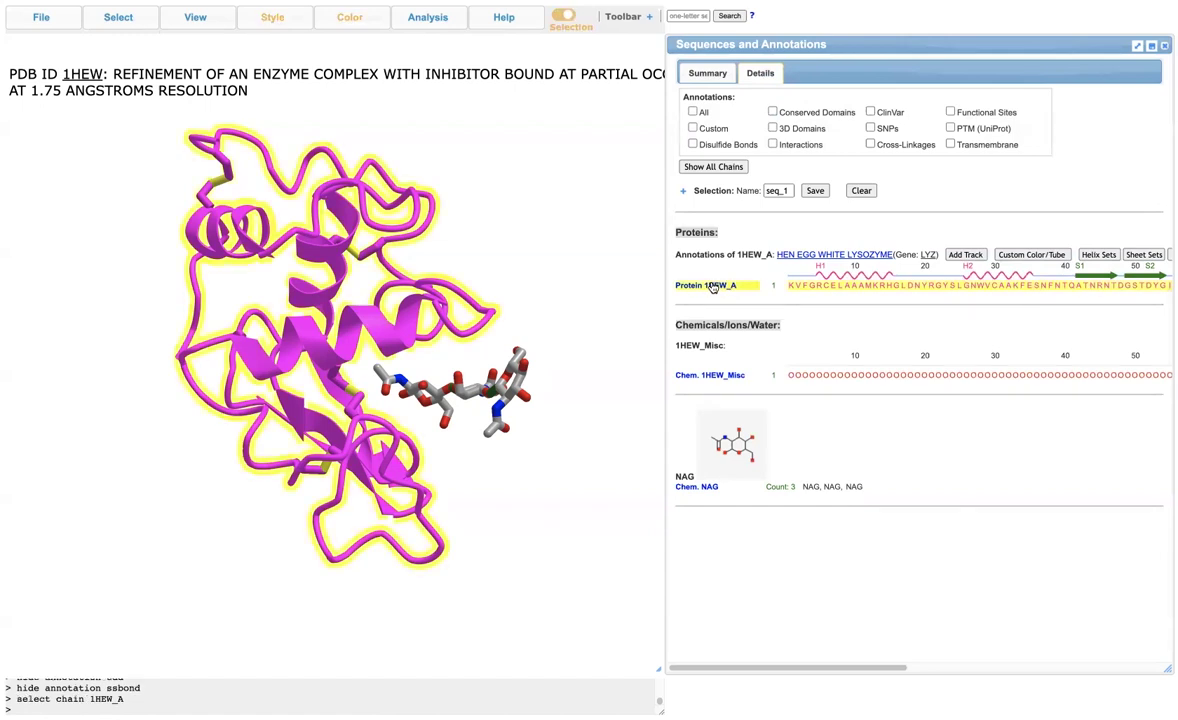
{"action": "left_click", "coordinate": [712, 287]}
{"action": "left_click", "coordinate": [712, 287]}
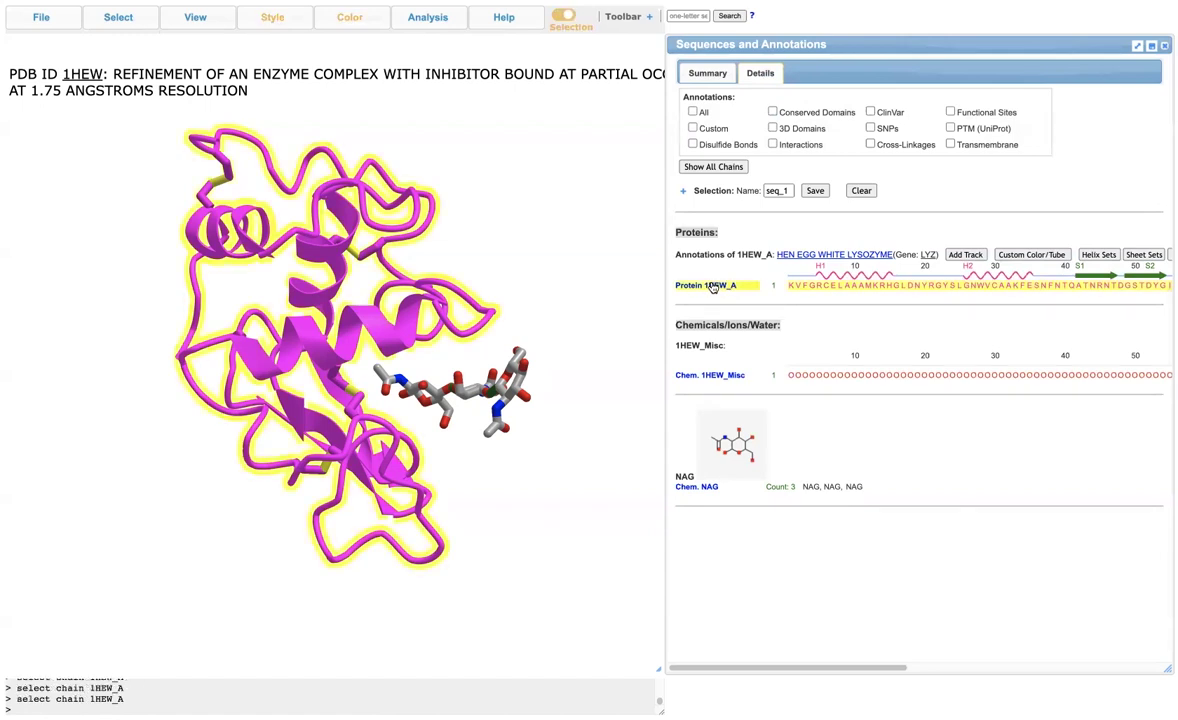
Select the 1HEW_Misc chain and display its water molecules in the Dot style.
{"action": "left_click", "coordinate": [726, 377]}
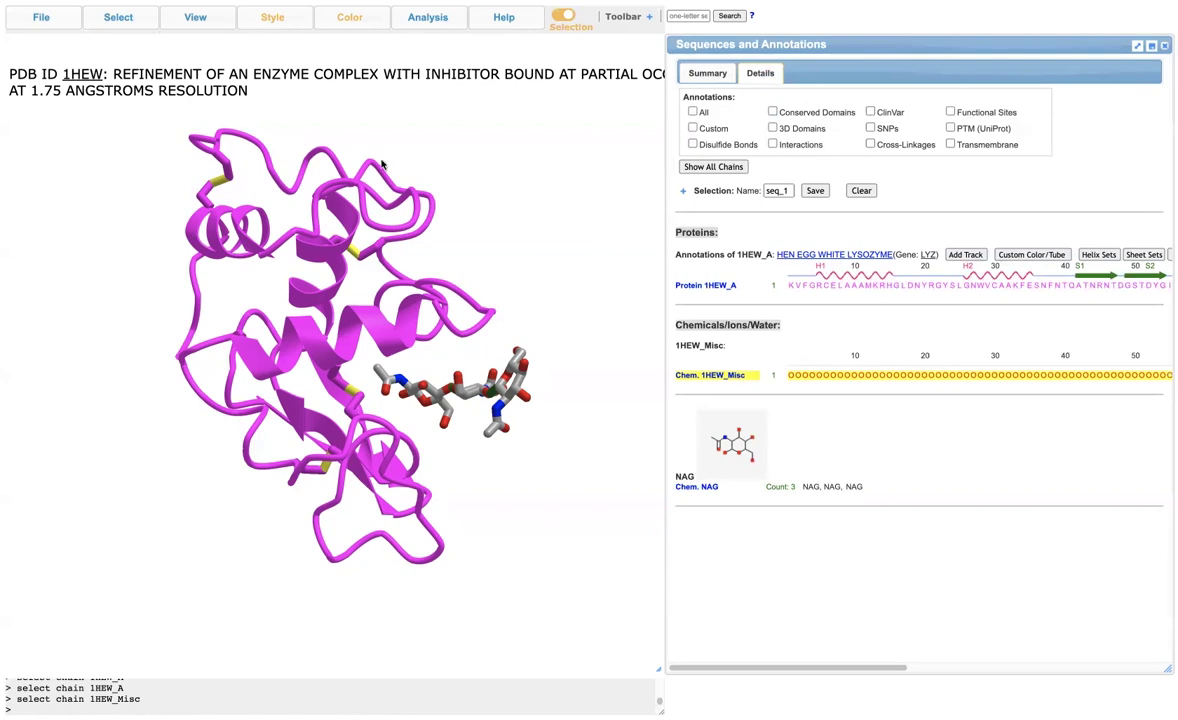
{"action": "mouse_move", "coordinate": [303, 22]}
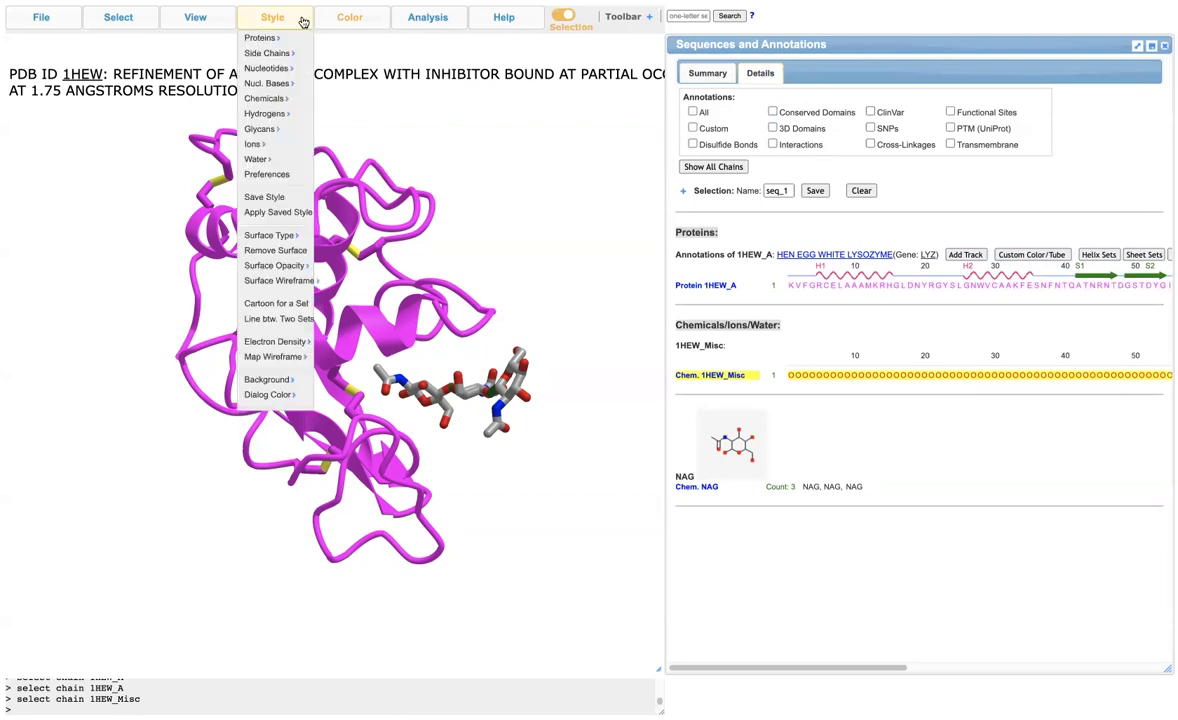
{"action": "mouse_move", "coordinate": [265, 160]}
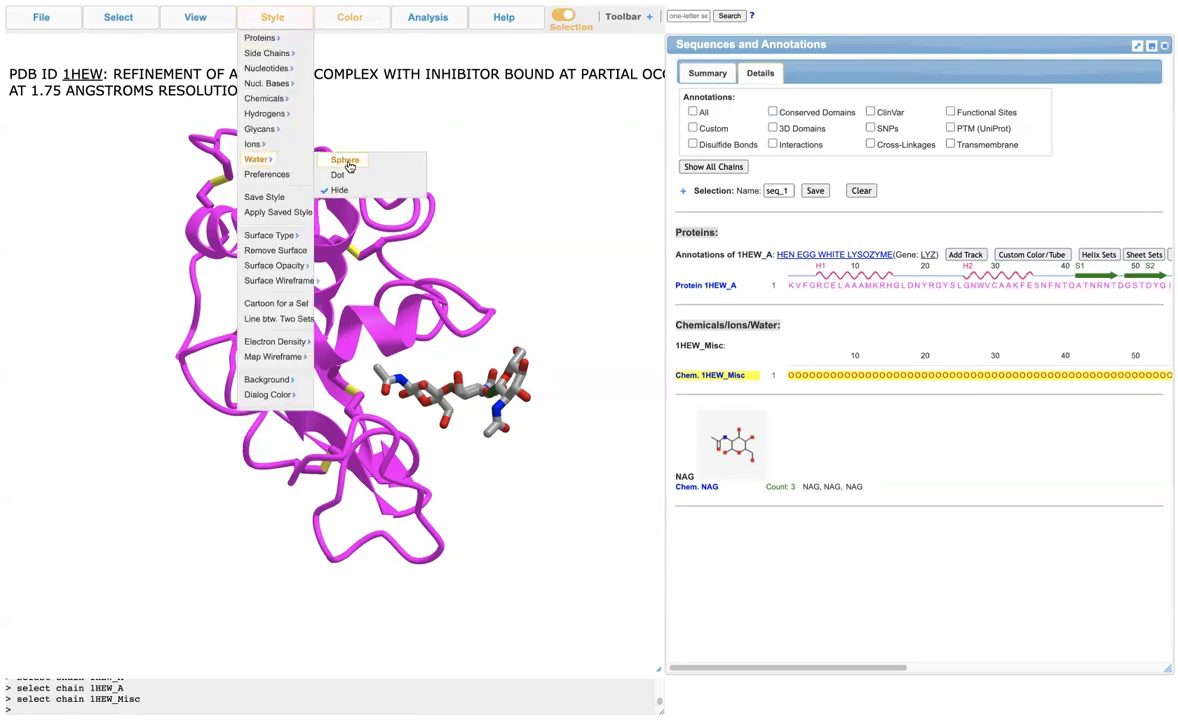
{"action": "left_click", "coordinate": [340, 175]}
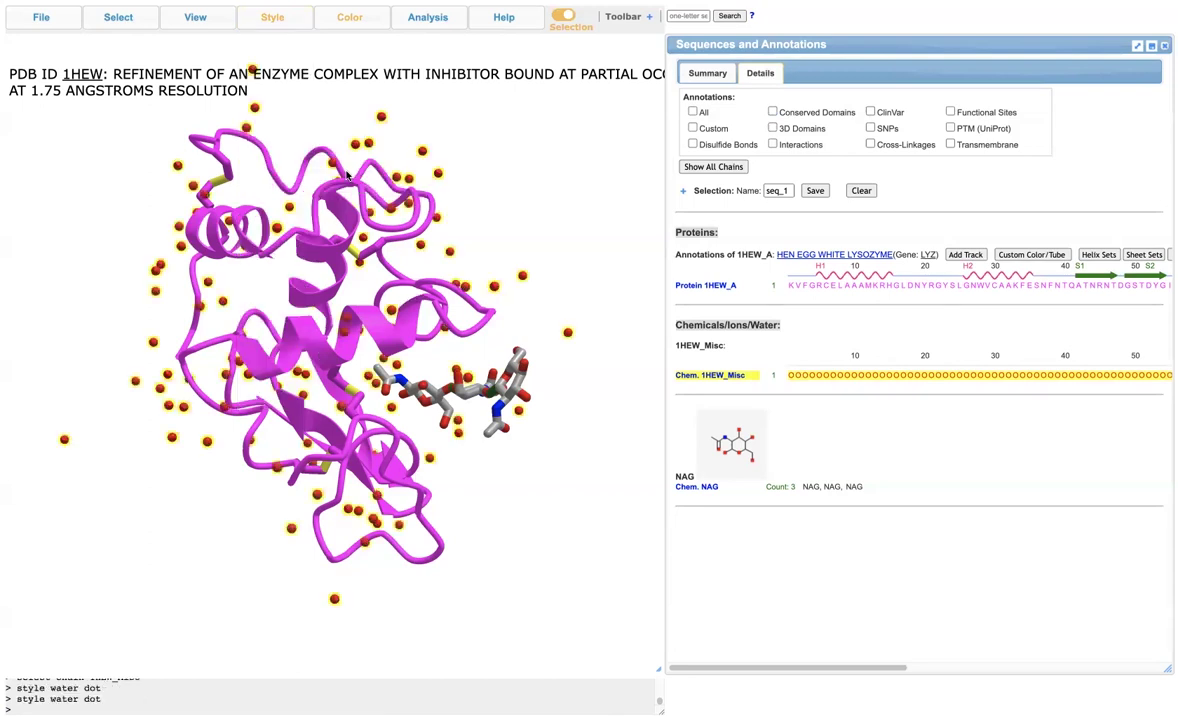
Hide the water molecules around the protein.
{"action": "left_click", "coordinate": [272, 17]}
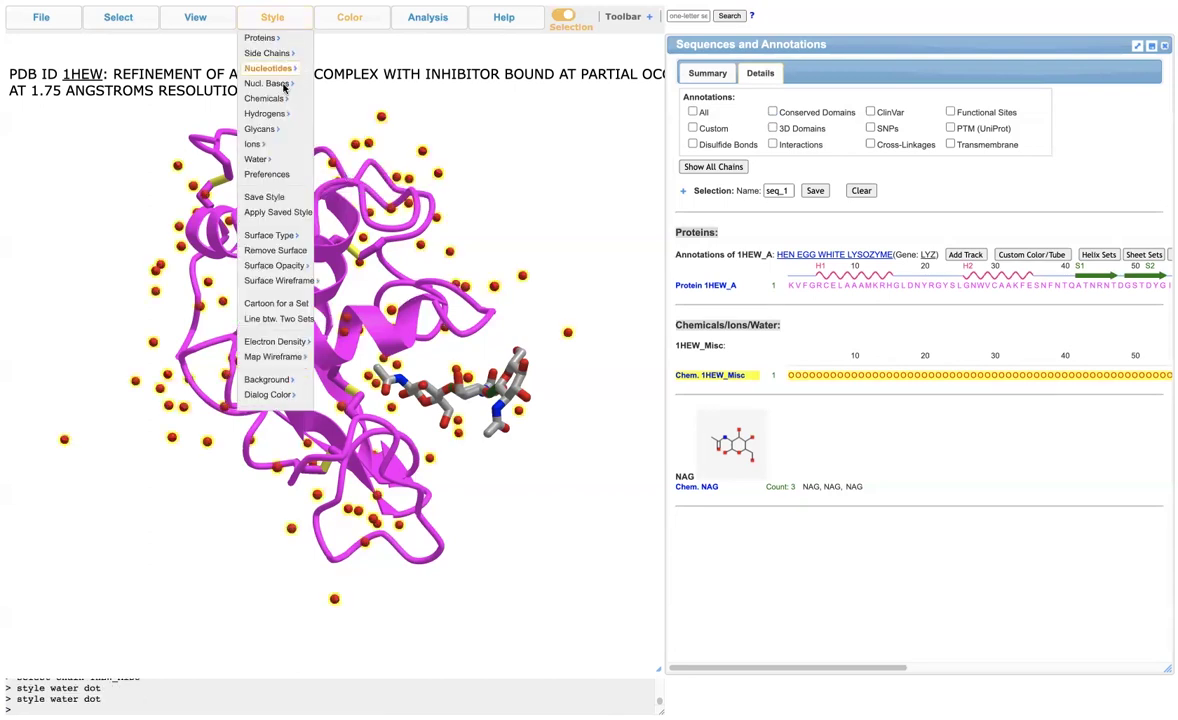
{"action": "mouse_move", "coordinate": [272, 163]}
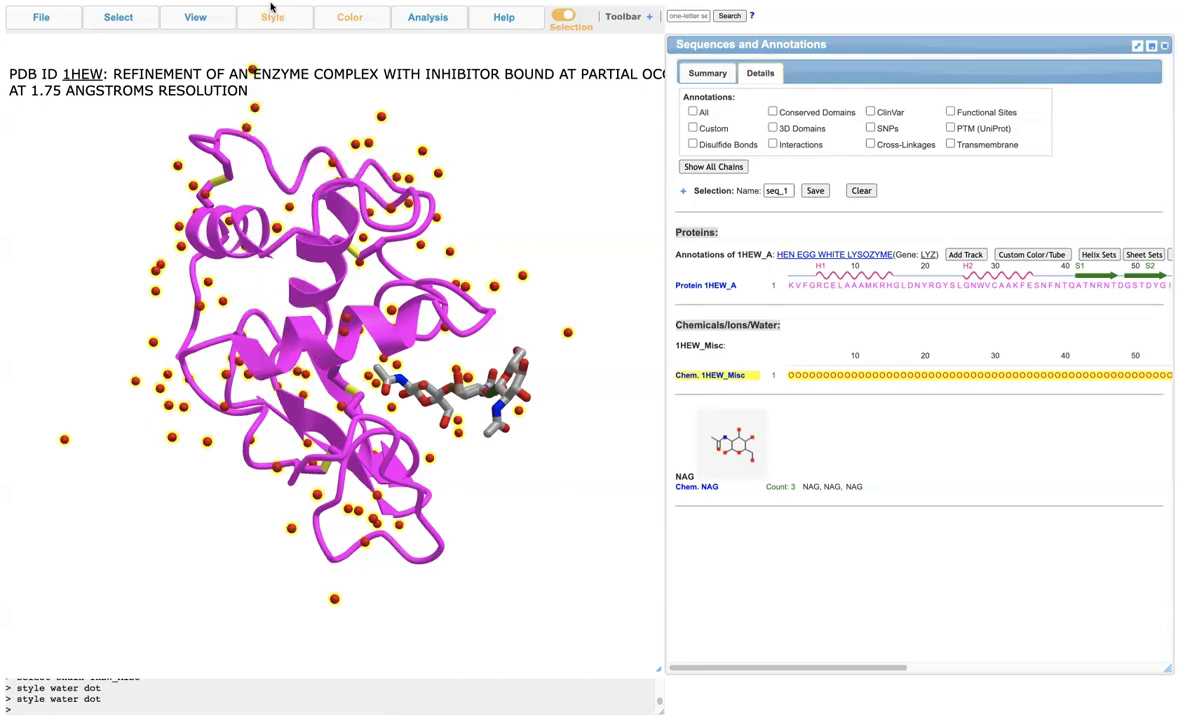
{"action": "mouse_move", "coordinate": [270, 28]}
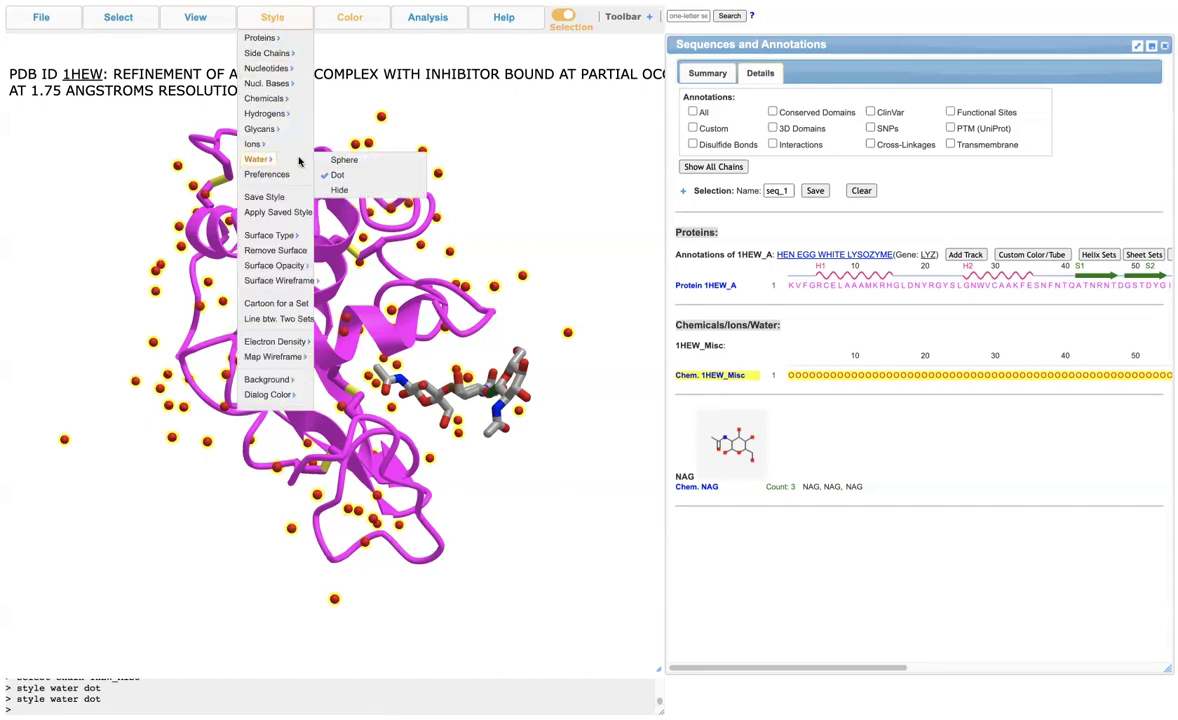
{"action": "left_click", "coordinate": [338, 189]}
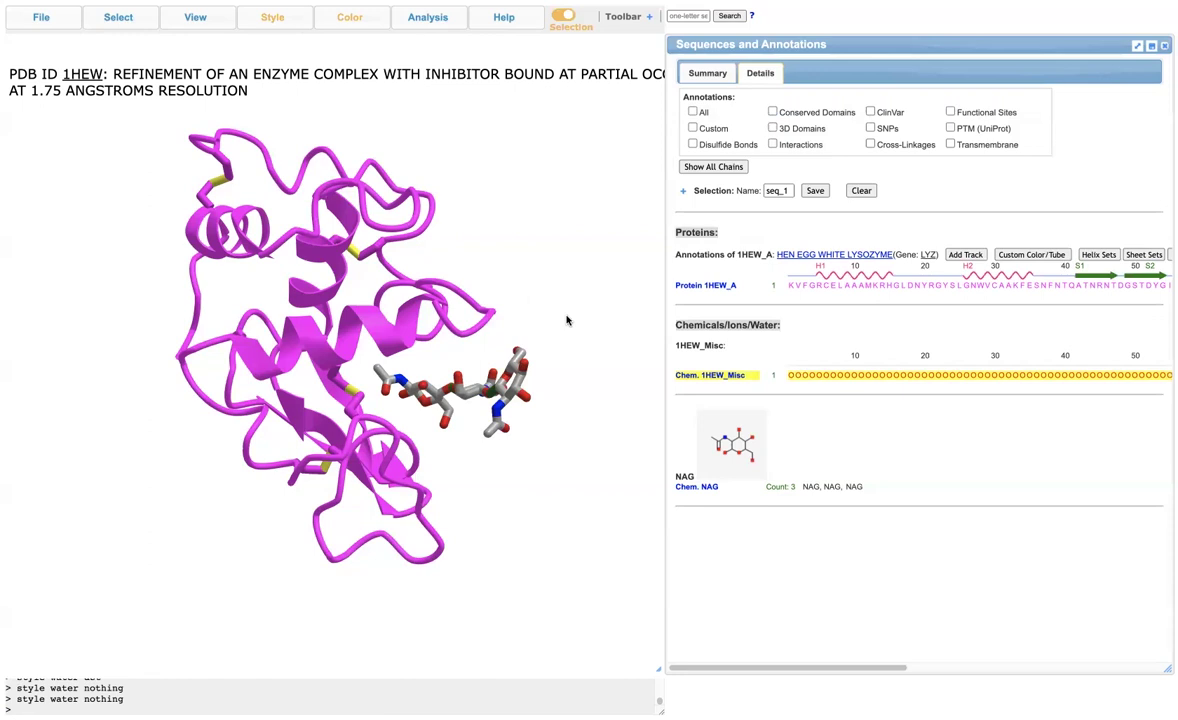
Select the NAG inhibitor residues and inspect them in the binding site.
{"action": "left_click", "coordinate": [699, 489]}
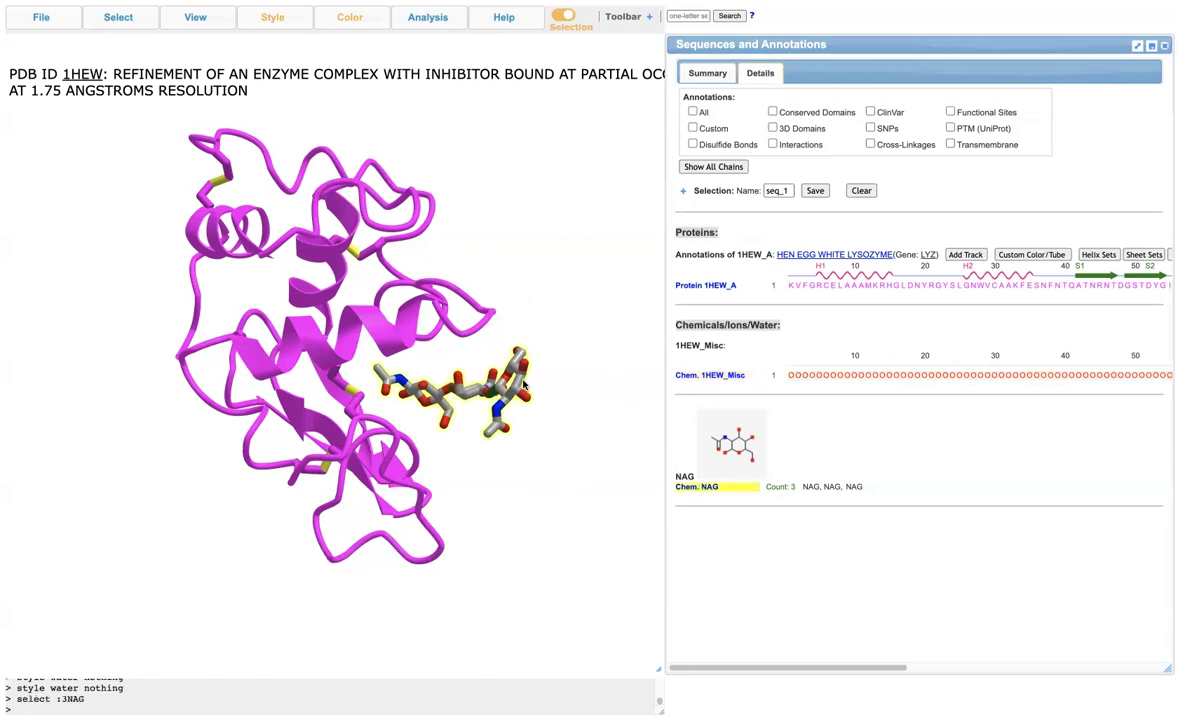
{"action": "left_click_drag", "start_coordinate": [482, 388], "coordinate": [440, 358]}
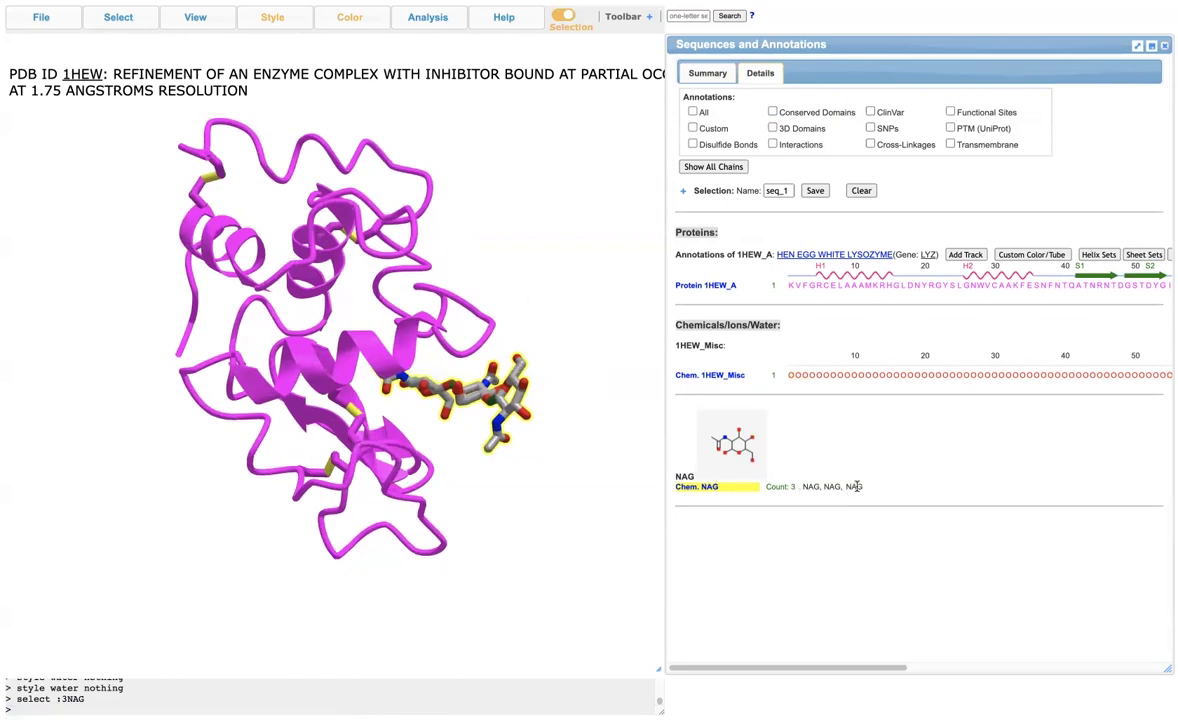
Switch the selection from the NAG ligand to the whole protein chain 1HEW_A.
{"action": "left_click_drag", "start_coordinate": [427, 406], "coordinate": [451, 393]}
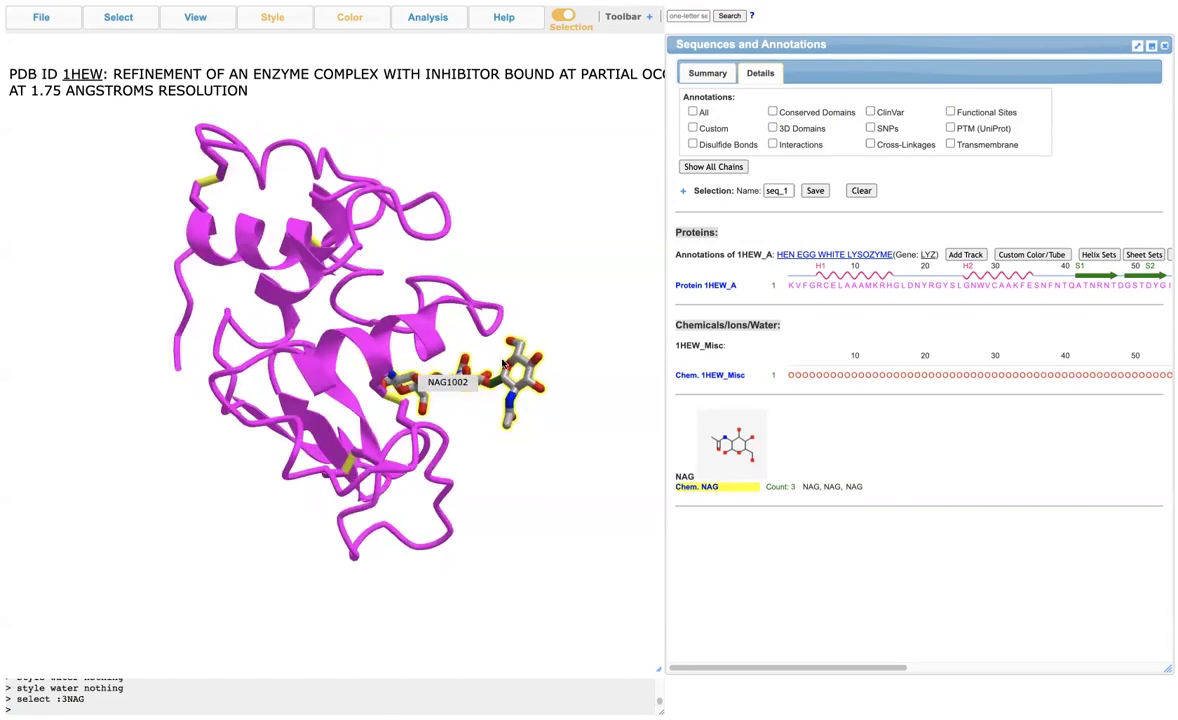
{"action": "left_click_drag", "start_coordinate": [481, 414], "coordinate": [442, 408]}
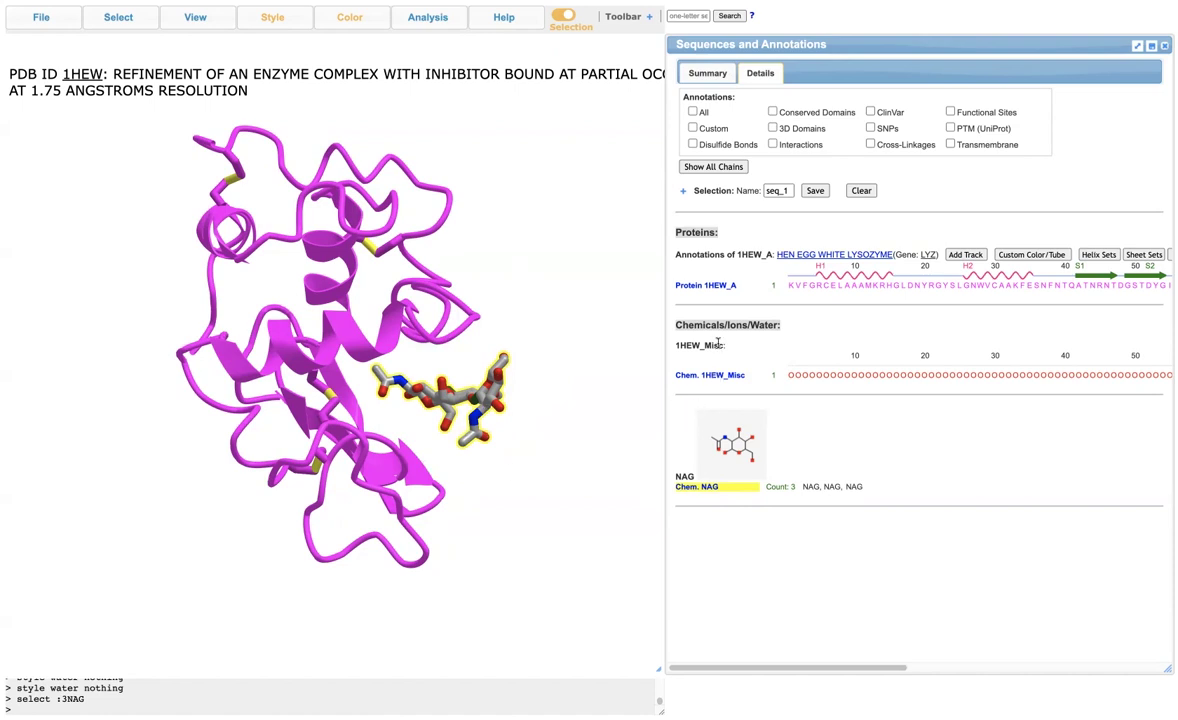
{"action": "left_click", "coordinate": [704, 286]}
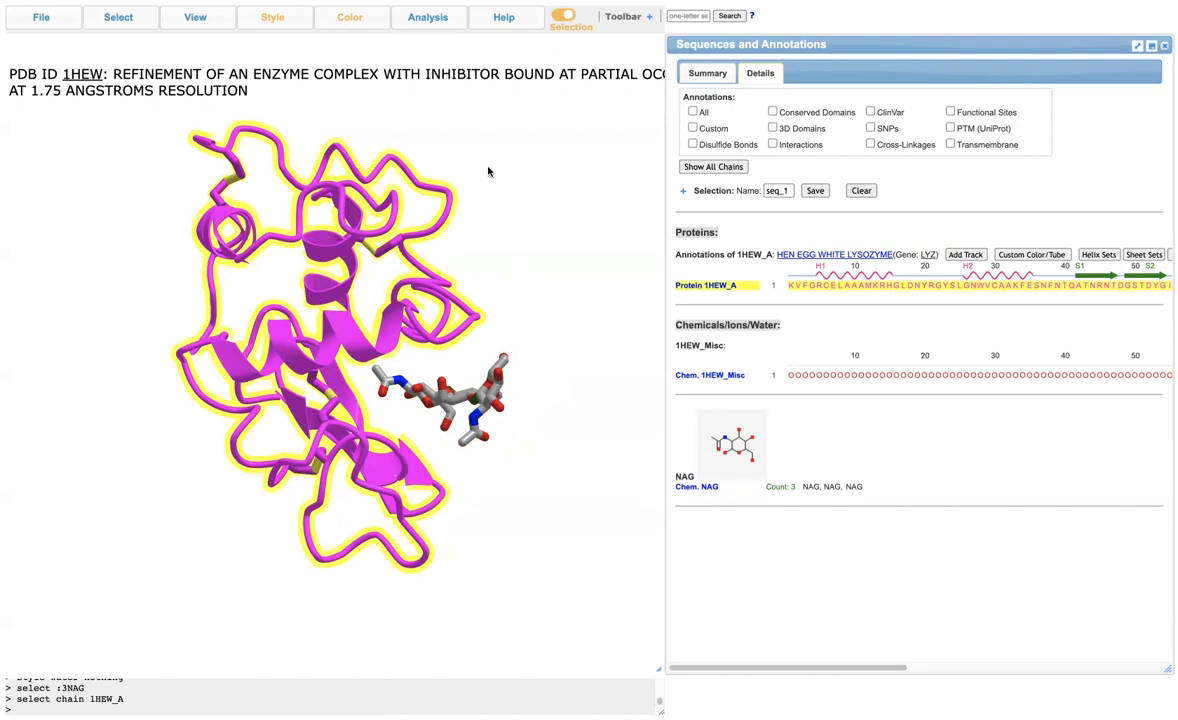
Toggle the mode to all atoms and back to selection, and expand the quick-access toolbar.
{"action": "left_click", "coordinate": [565, 20]}
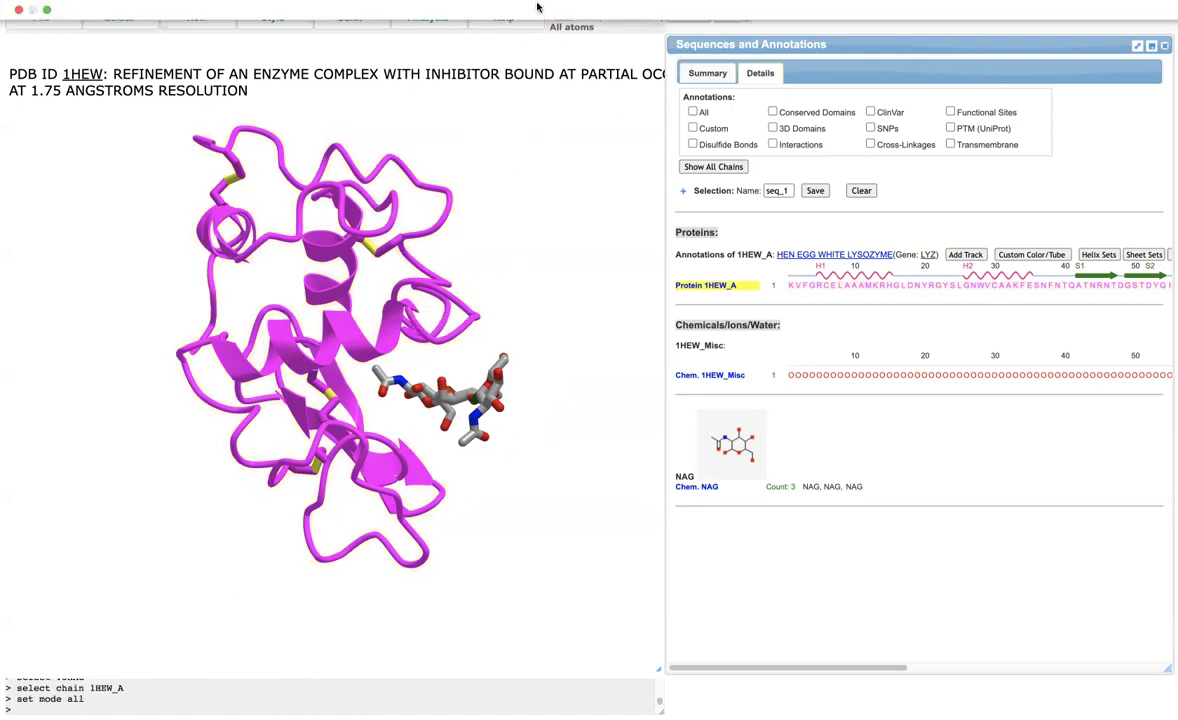
{"action": "left_click", "coordinate": [565, 22]}
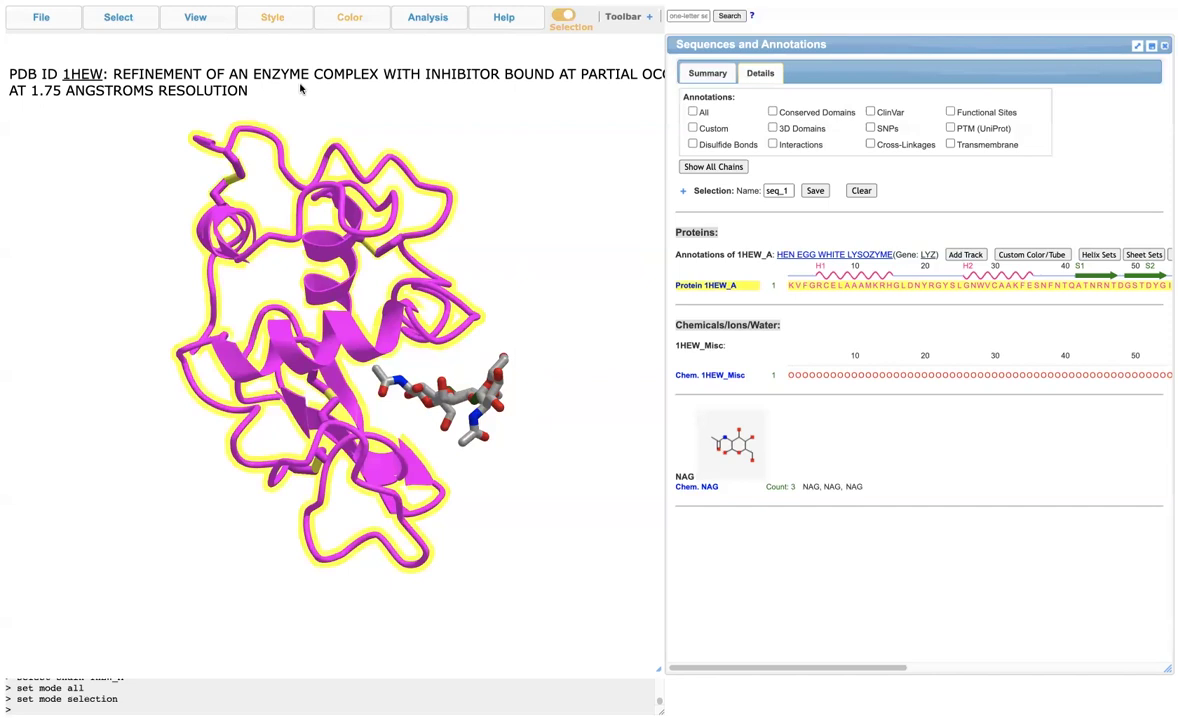
{"action": "left_click", "coordinate": [650, 20]}
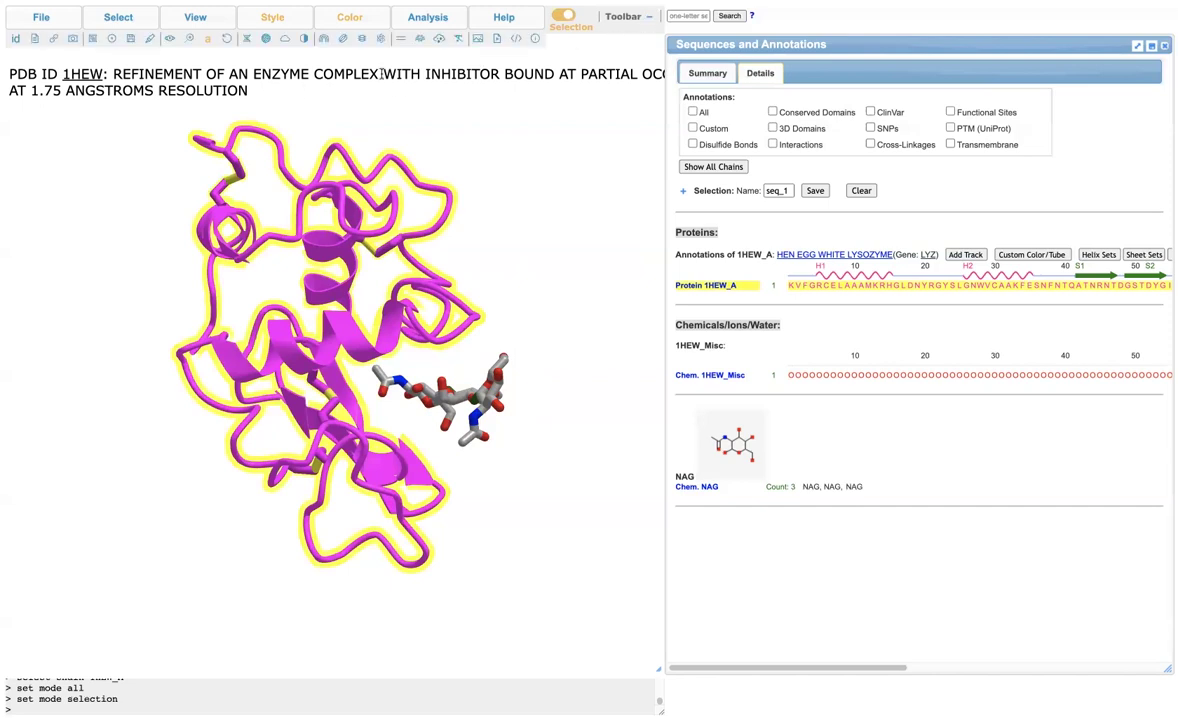
{"action": "mouse_move", "coordinate": [118, 20]}
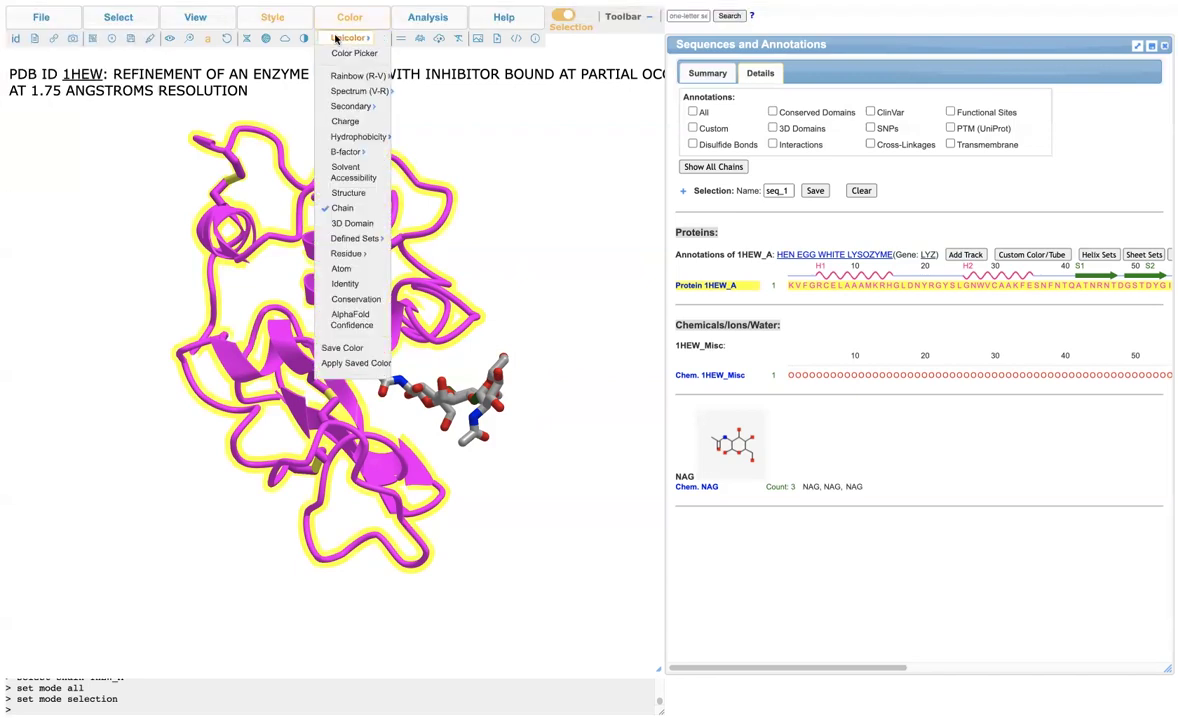
{"action": "mouse_move", "coordinate": [278, 32]}
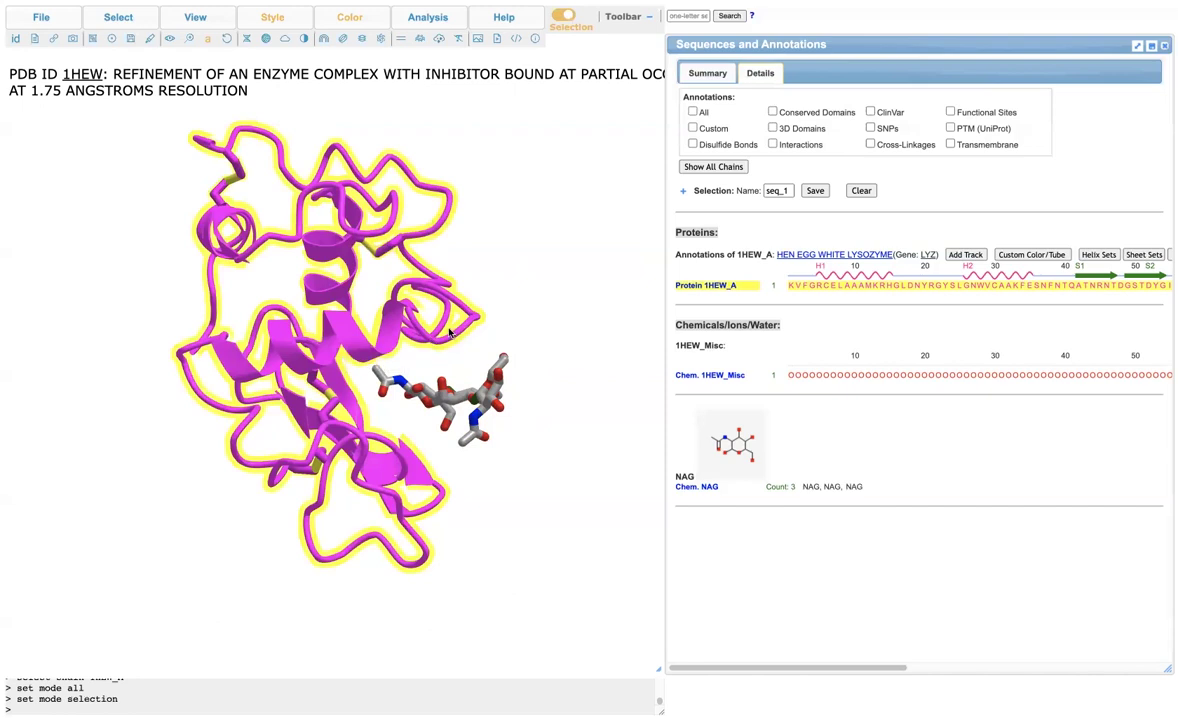
Display the side chains of the selected 1HEW_A protein in the Stick style.
{"action": "left_click_drag", "start_coordinate": [250, 394], "coordinate": [345, 301]}
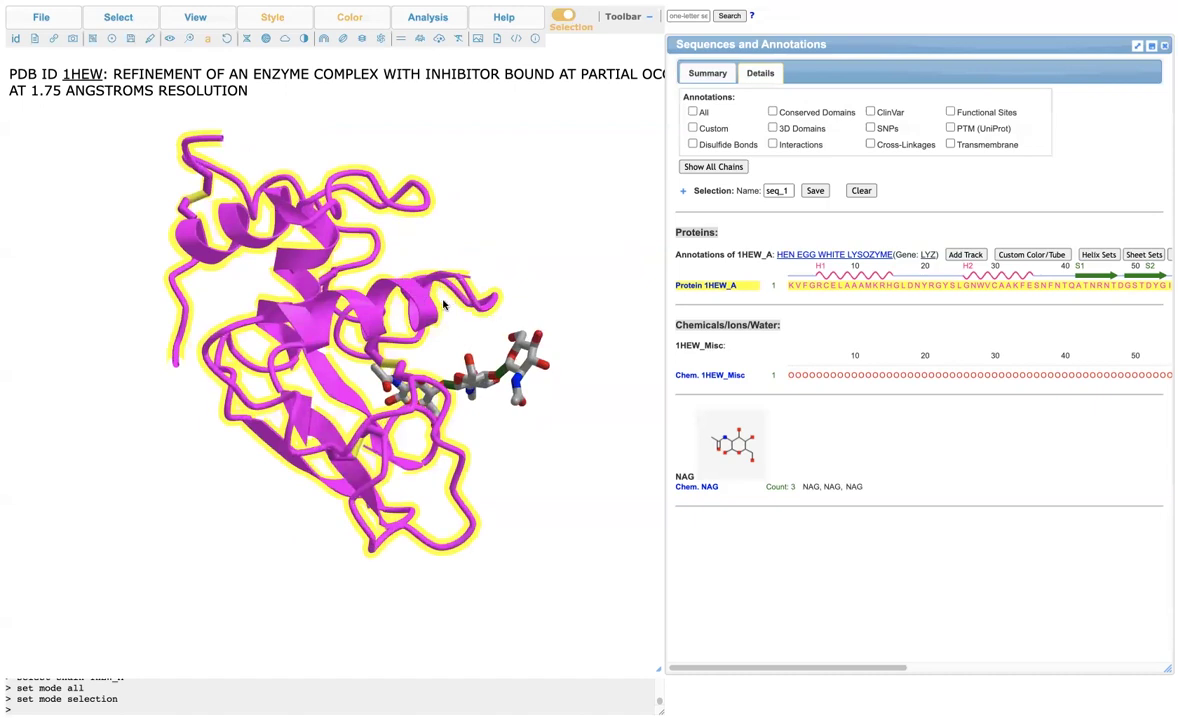
{"action": "left_click_drag", "start_coordinate": [325, 346], "coordinate": [343, 136]}
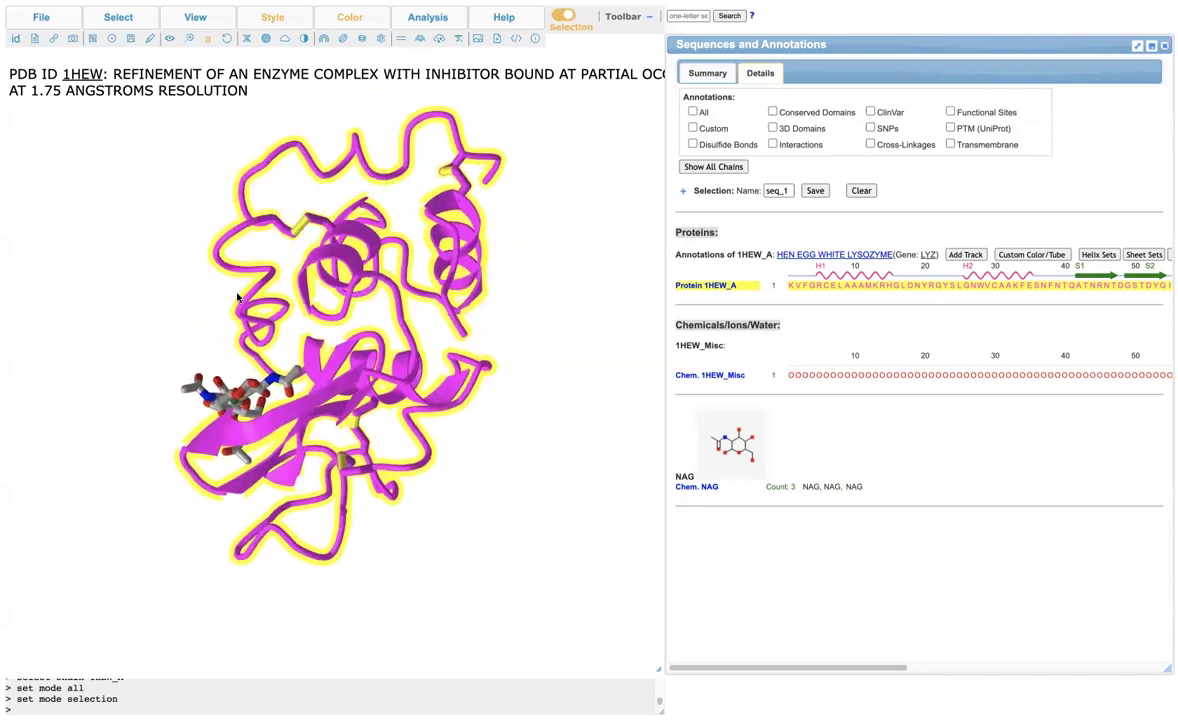
{"action": "left_click_drag", "start_coordinate": [409, 283], "coordinate": [405, 312]}
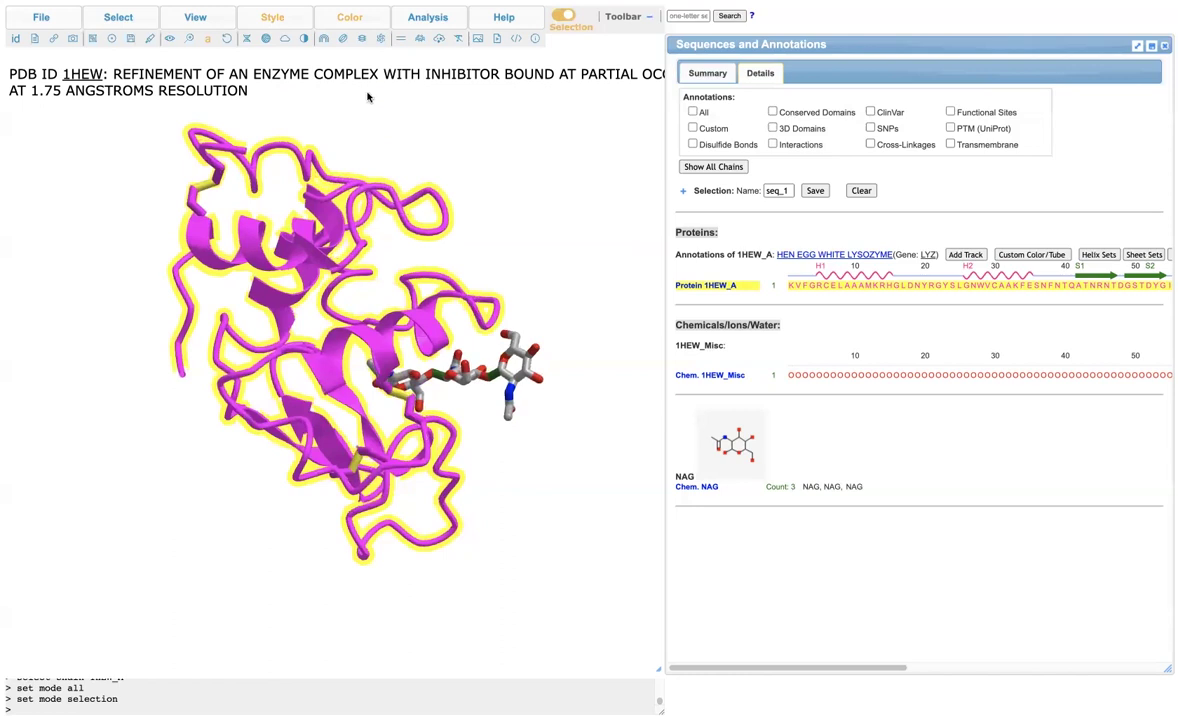
{"action": "mouse_move", "coordinate": [347, 30]}
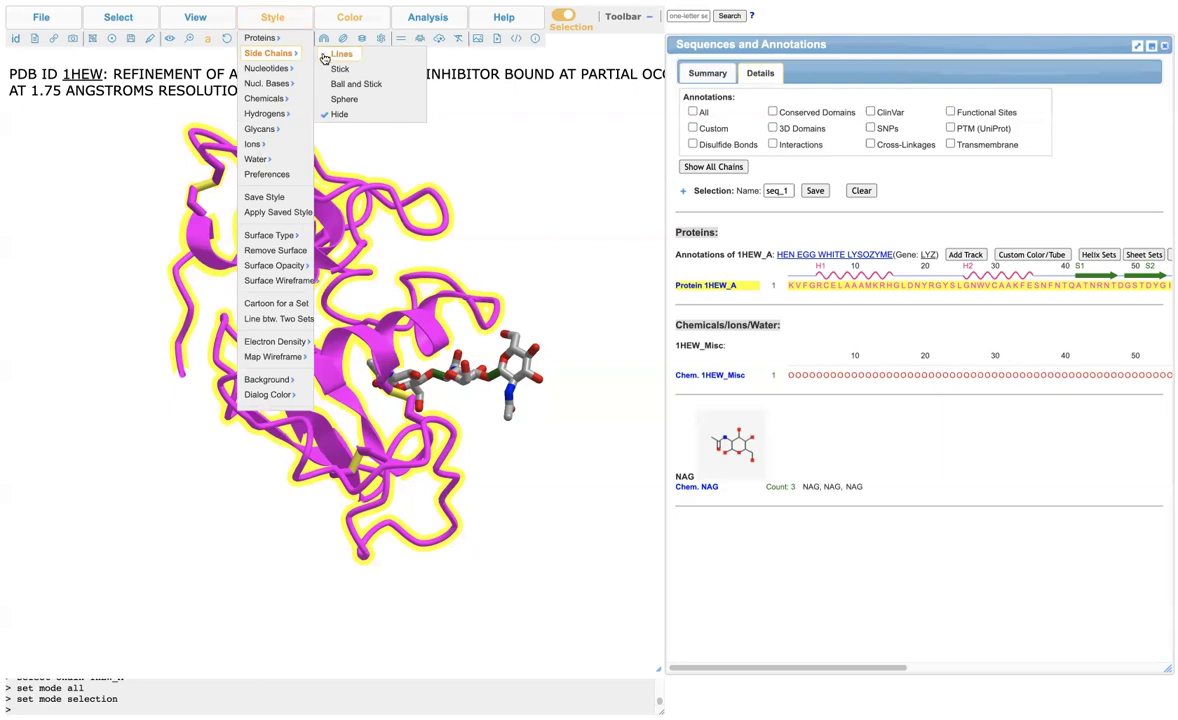
{"action": "left_click", "coordinate": [341, 69]}
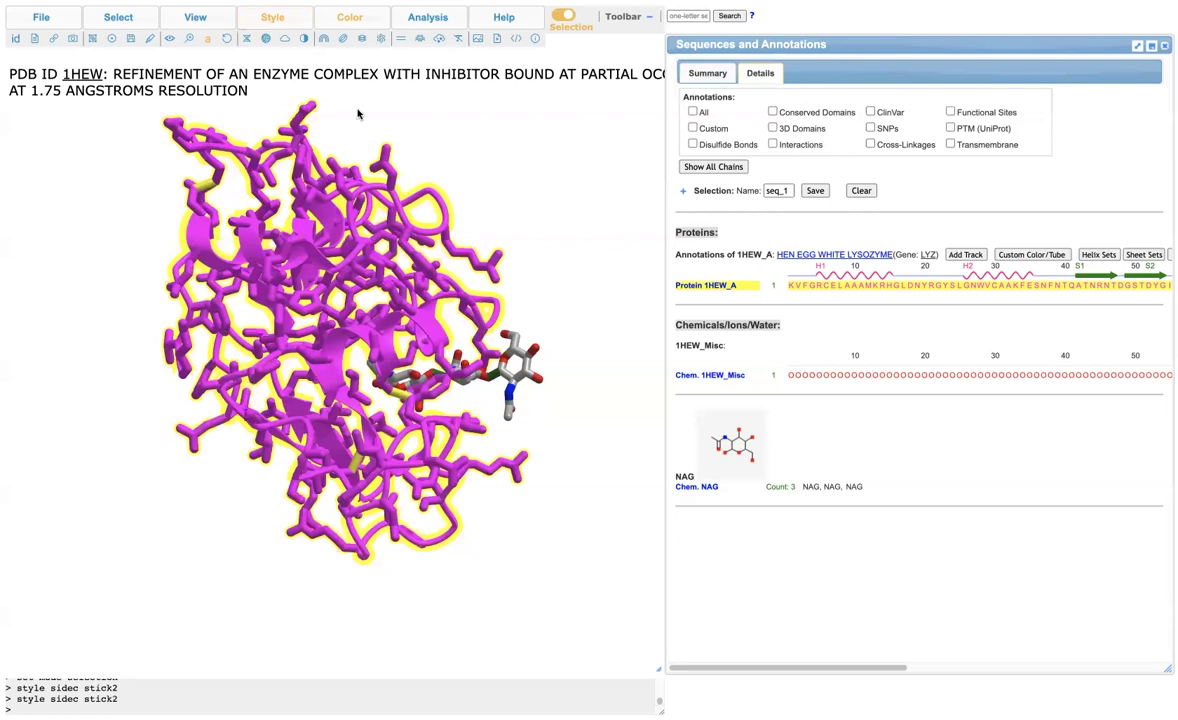
{"action": "left_click_drag", "start_coordinate": [451, 244], "coordinate": [449, 298]}
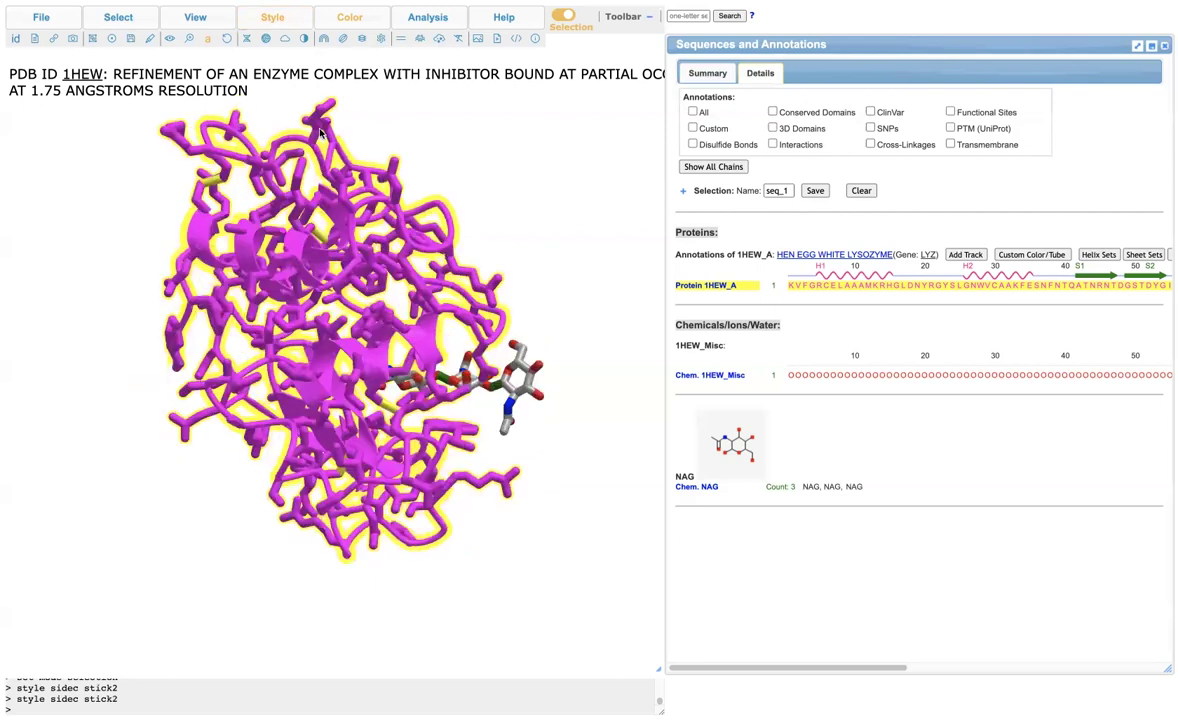
Hide the side chains of the selected 1HEW_A protein.
{"action": "left_click", "coordinate": [271, 17]}
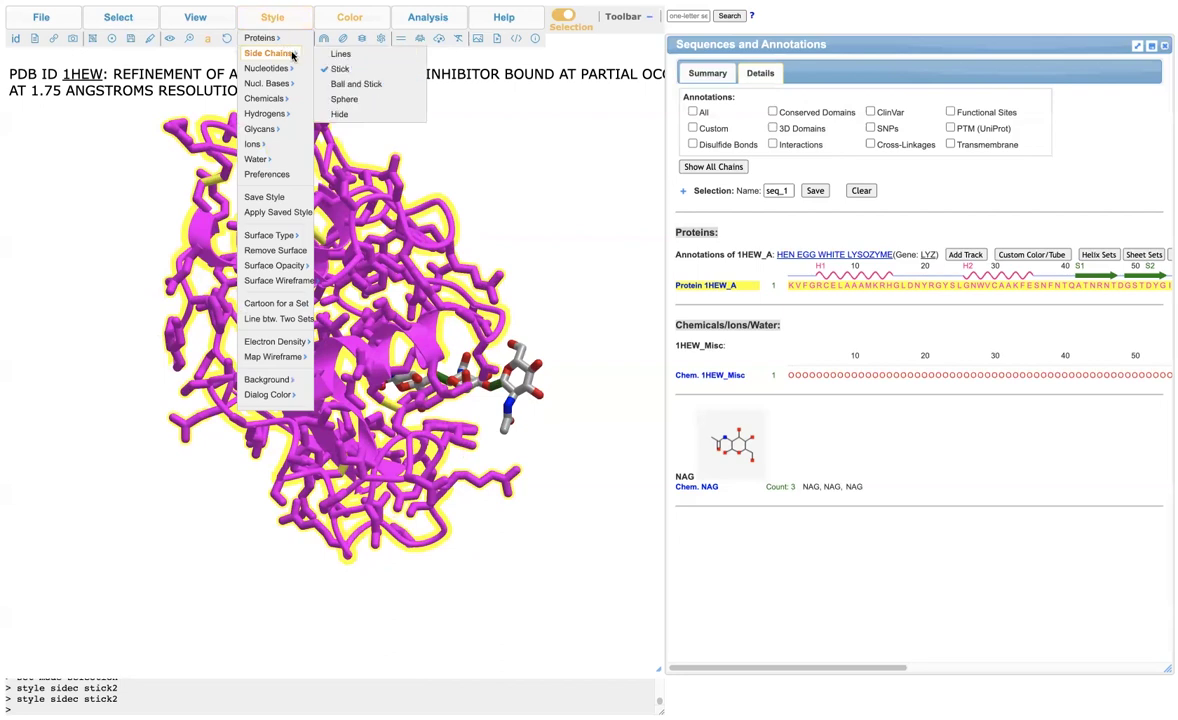
{"action": "mouse_move", "coordinate": [285, 19]}
{"action": "left_click", "coordinate": [339, 114]}
{"action": "left_click_drag", "start_coordinate": [570, 382], "coordinate": [495, 300]}
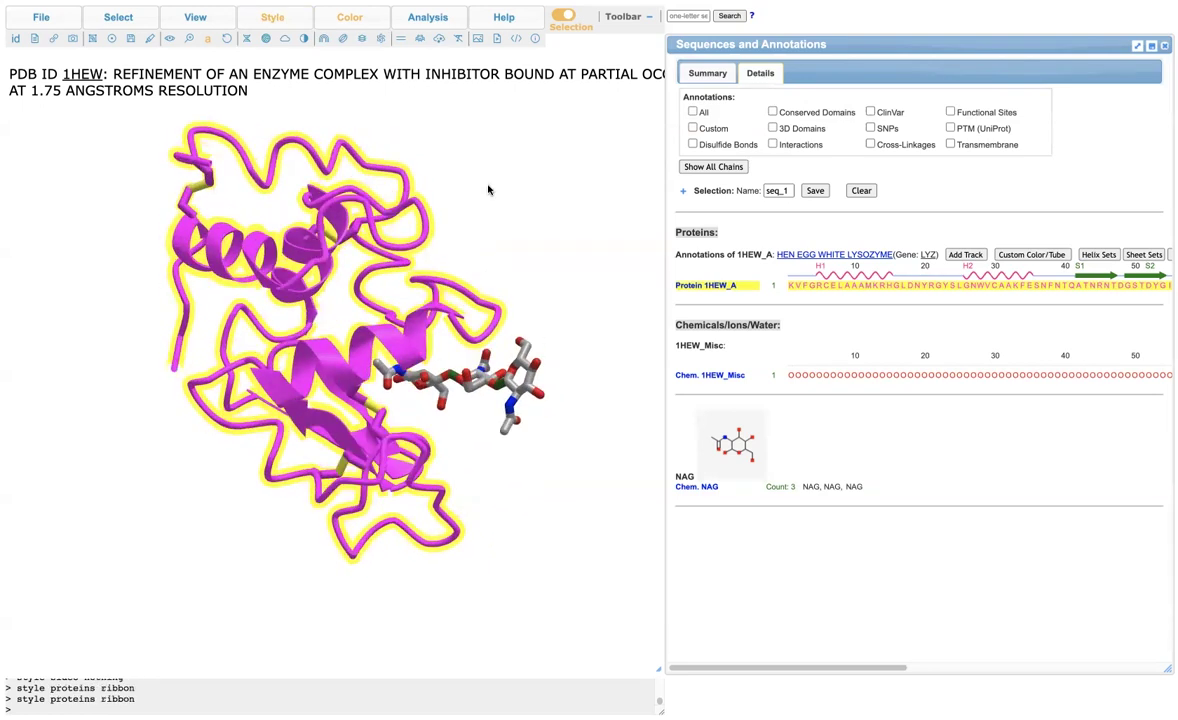
Display the selected protein in the Ball and Stick style, followed by the Sphere style.
{"action": "left_click", "coordinate": [295, 22]}
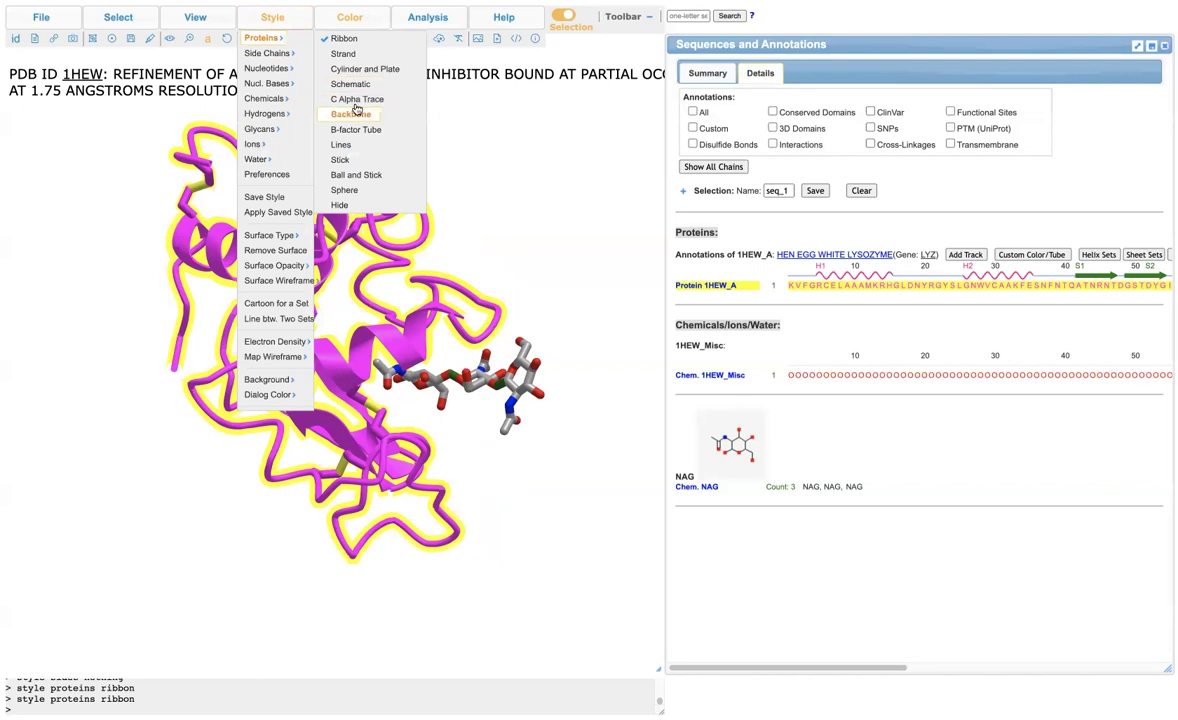
{"action": "left_click", "coordinate": [353, 177]}
{"action": "left_click", "coordinate": [272, 17]}
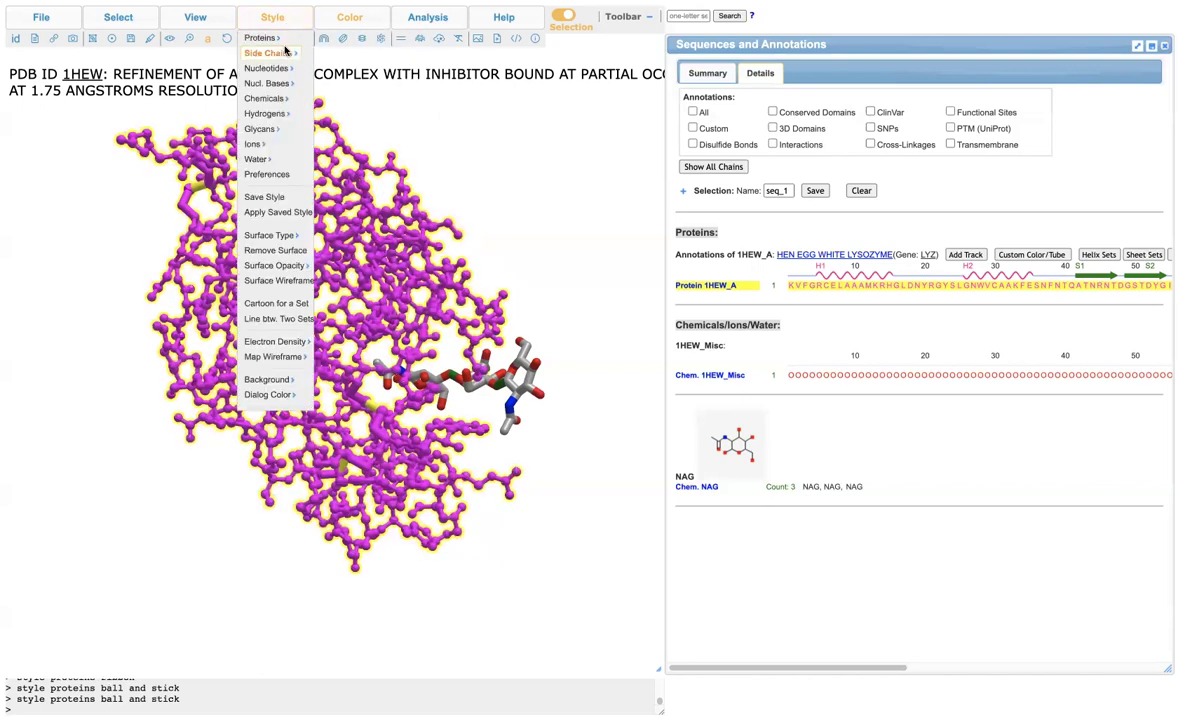
{"action": "mouse_move", "coordinate": [266, 38]}
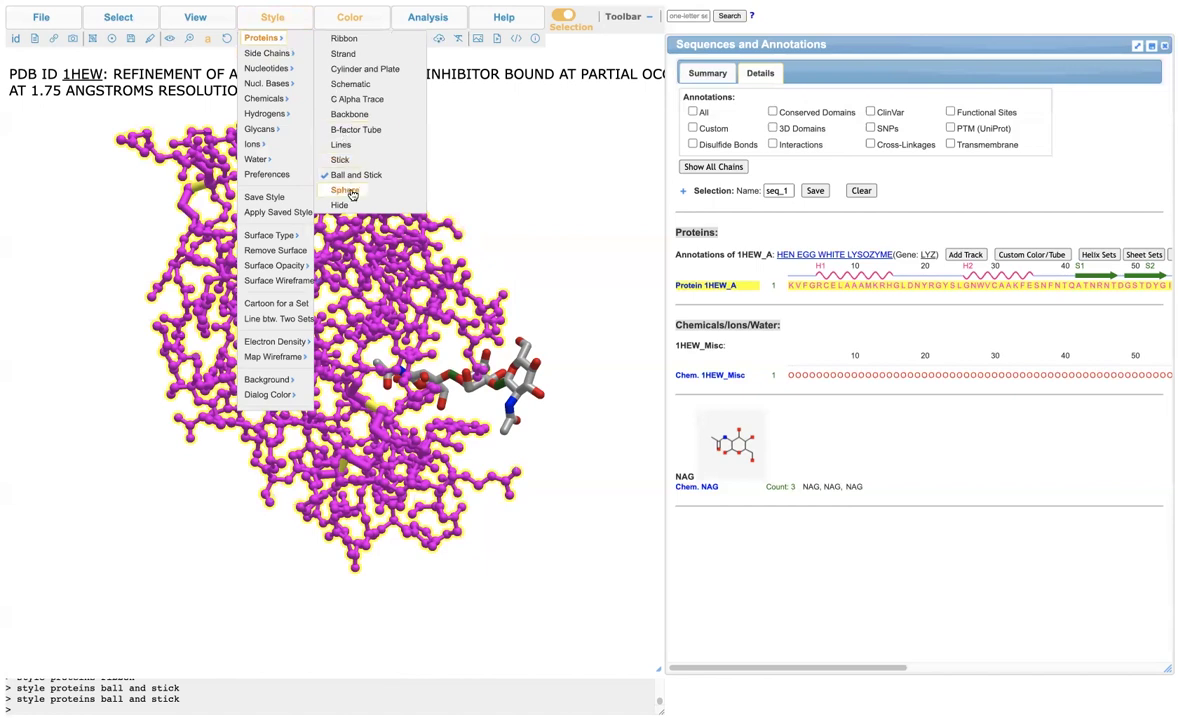
{"action": "left_click", "coordinate": [345, 190]}
Set the selected protein's style back to Ribbon.
{"action": "left_click", "coordinate": [274, 18]}
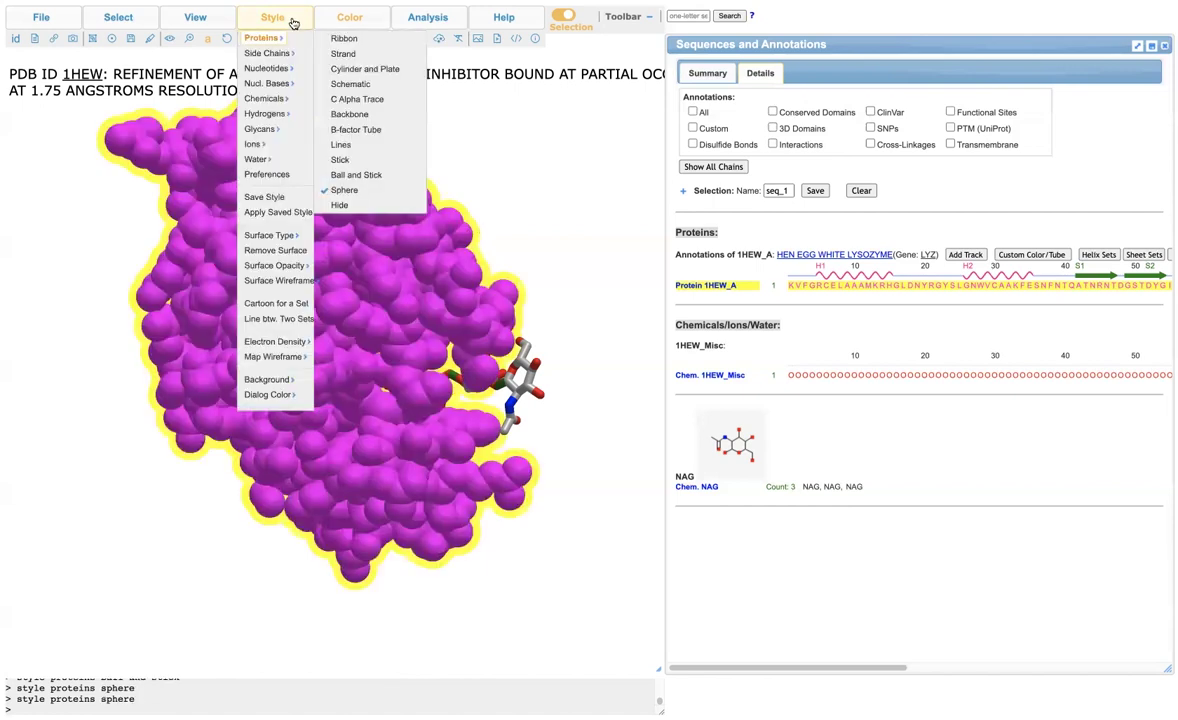
{"action": "left_click", "coordinate": [345, 40]}
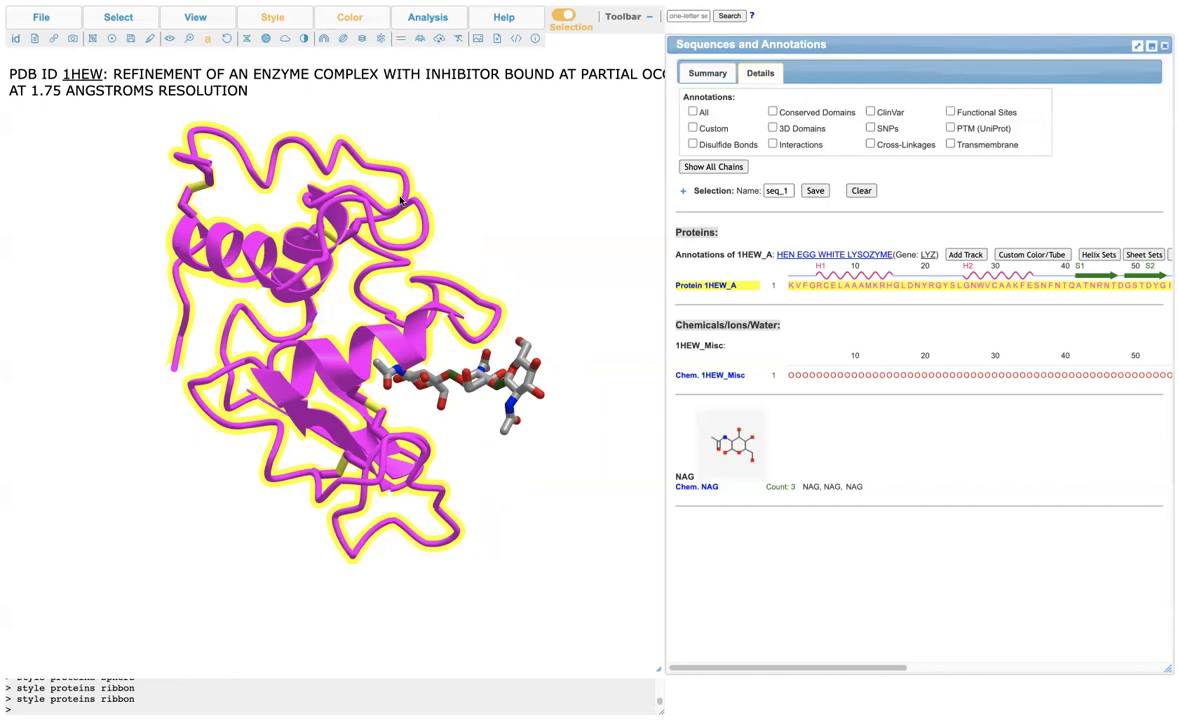
Color the selected protein with the Rainbow (R-V) scheme for chains.
{"action": "left_click", "coordinate": [352, 18]}
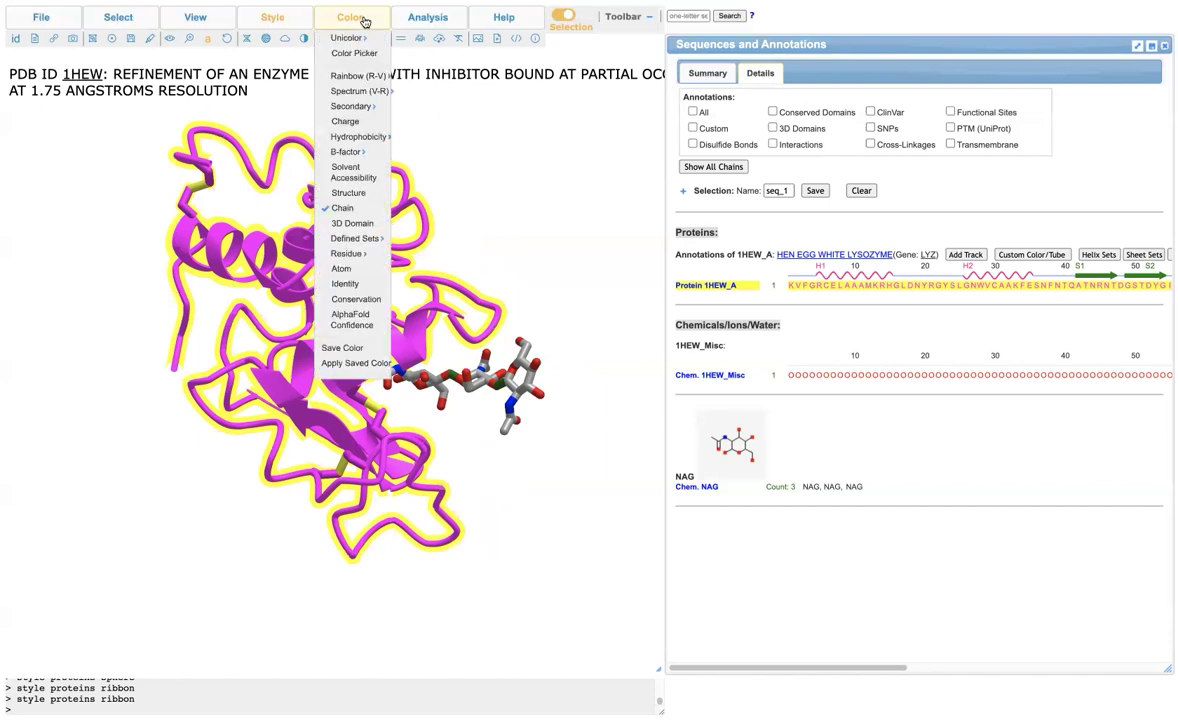
{"action": "mouse_move", "coordinate": [355, 38]}
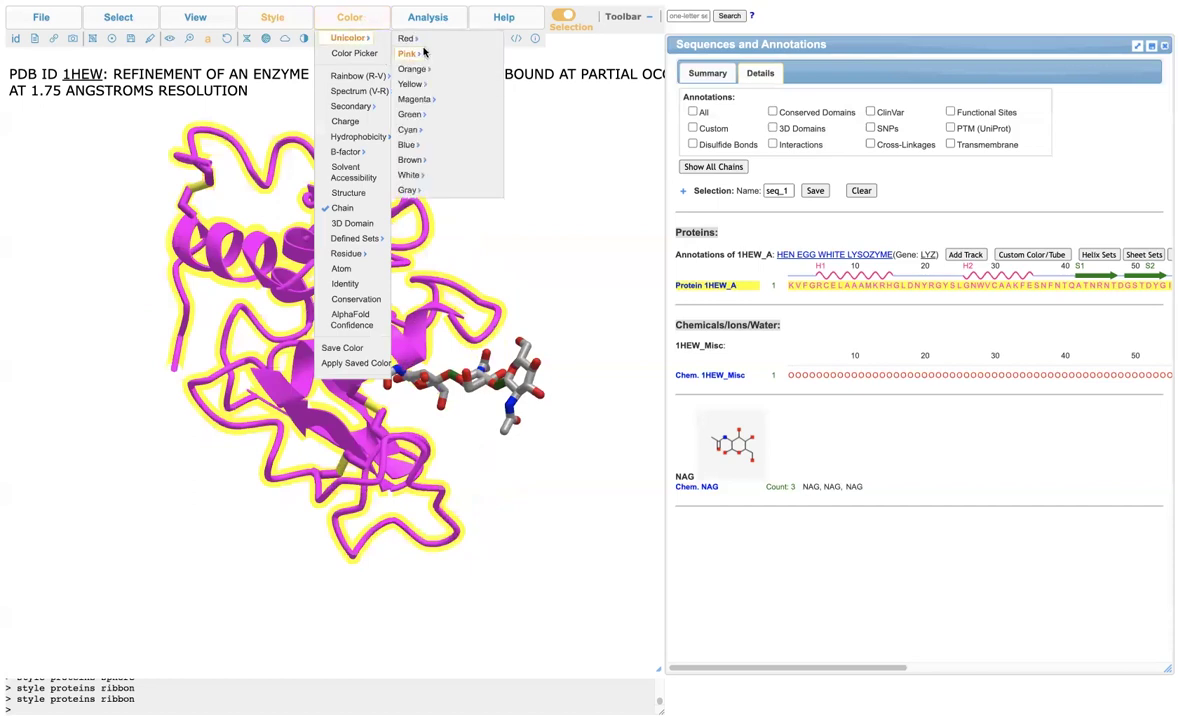
{"action": "mouse_move", "coordinate": [409, 44]}
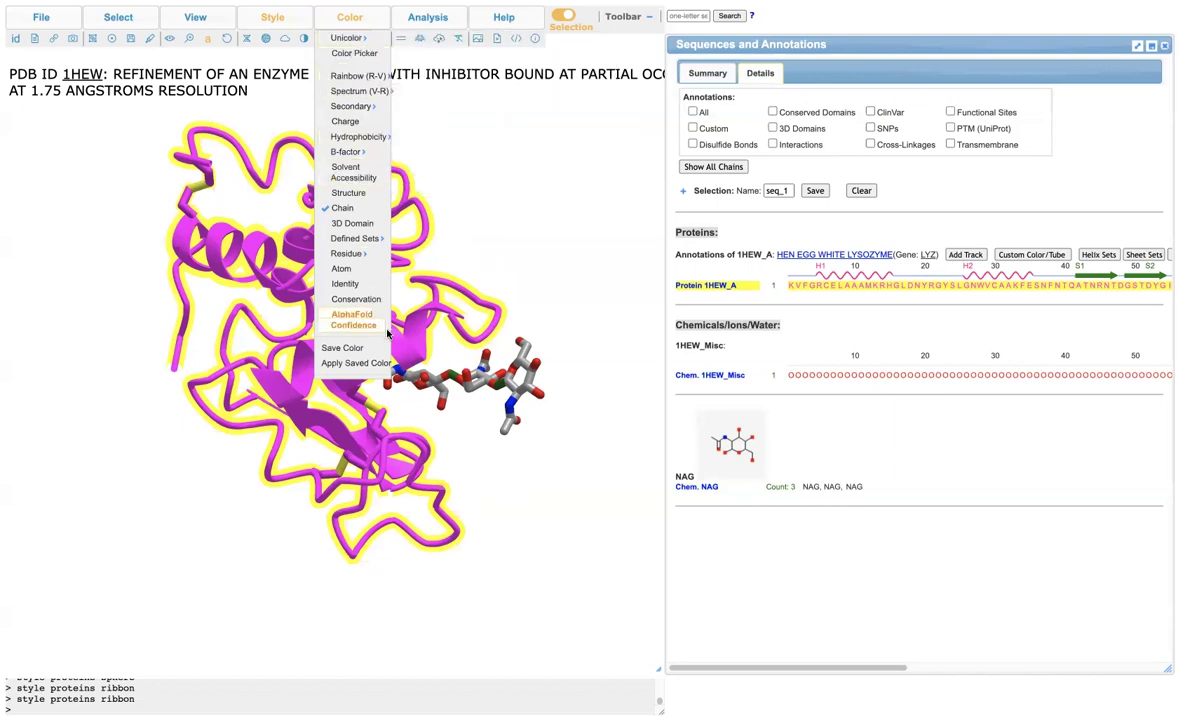
{"action": "mouse_move", "coordinate": [340, 81]}
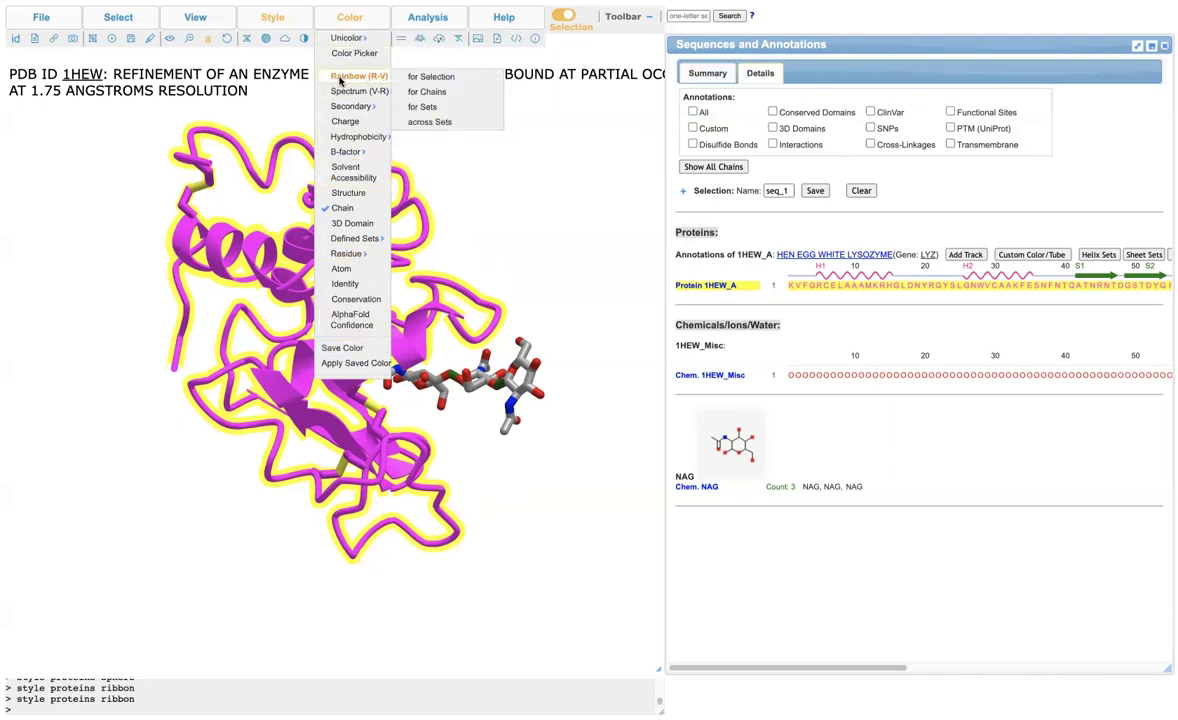
{"action": "left_click", "coordinate": [428, 92]}
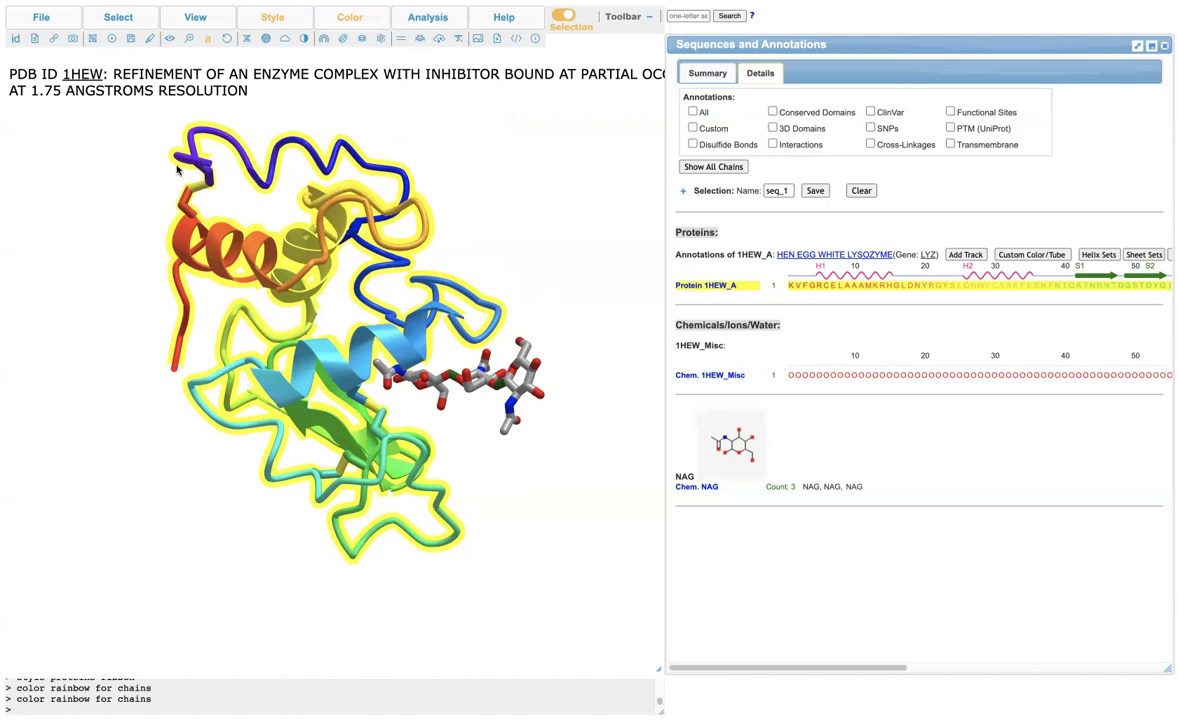
Trace the rainbow-colored protein chain from its red end to its violet end, viewing the fold and binding site from several angles.
{"action": "mouse_move", "coordinate": [210, 172]}
{"action": "left_mouse_down"}
{"action": "mouse_move", "coordinate": [177, 168]}
{"action": "mouse_move", "coordinate": [205, 175]}
{"action": "left_mouse_up"}
{"action": "left_click_drag", "start_coordinate": [187, 383], "coordinate": [163, 375]}
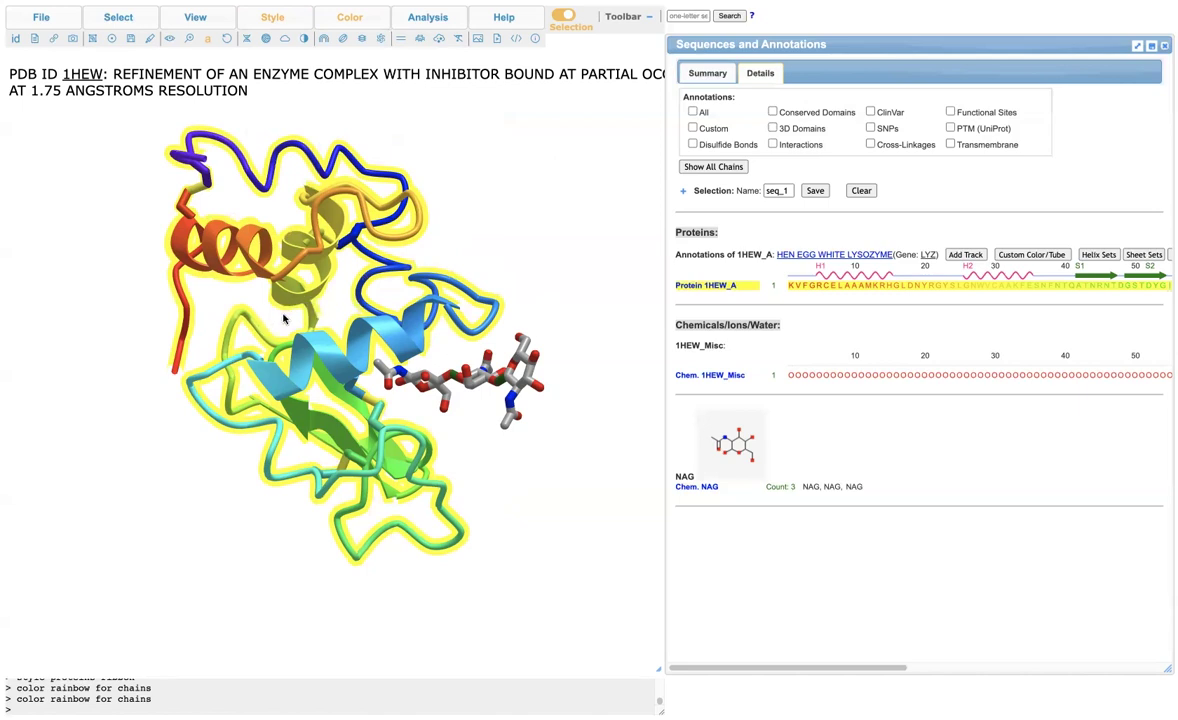
{"action": "left_click_drag", "start_coordinate": [250, 210], "coordinate": [201, 196]}
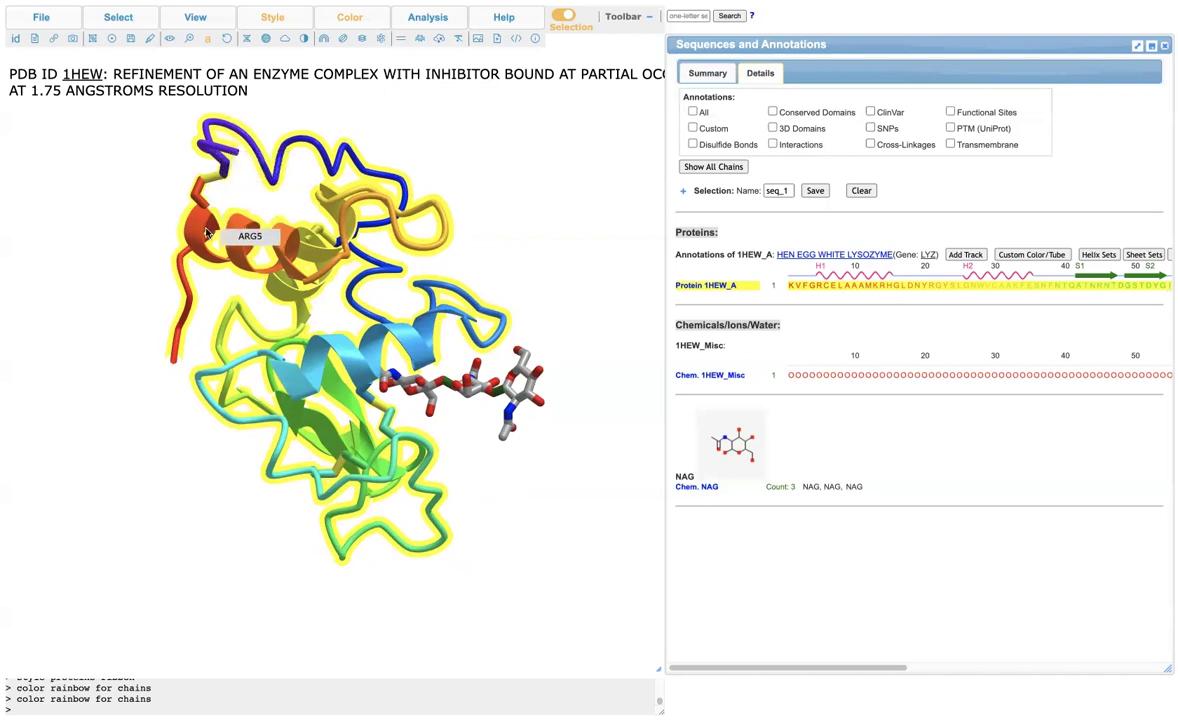
{"action": "left_click_drag", "start_coordinate": [179, 190], "coordinate": [245, 255]}
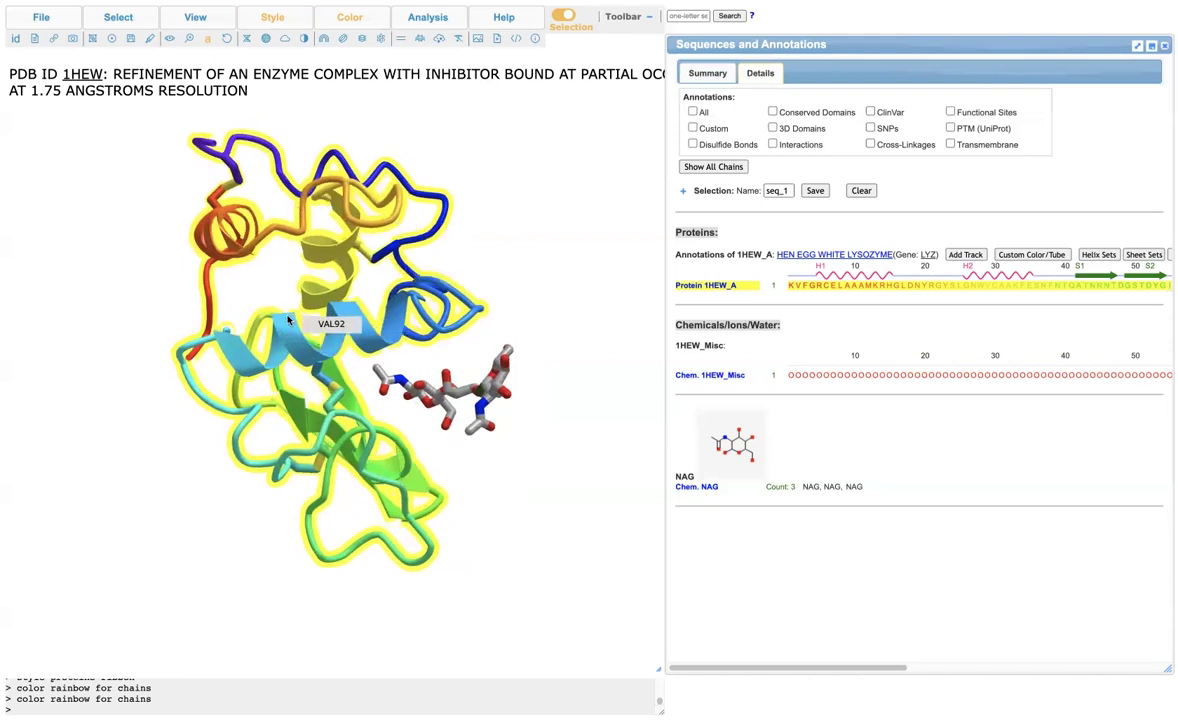
{"action": "left_click_drag", "start_coordinate": [333, 381], "coordinate": [277, 328]}
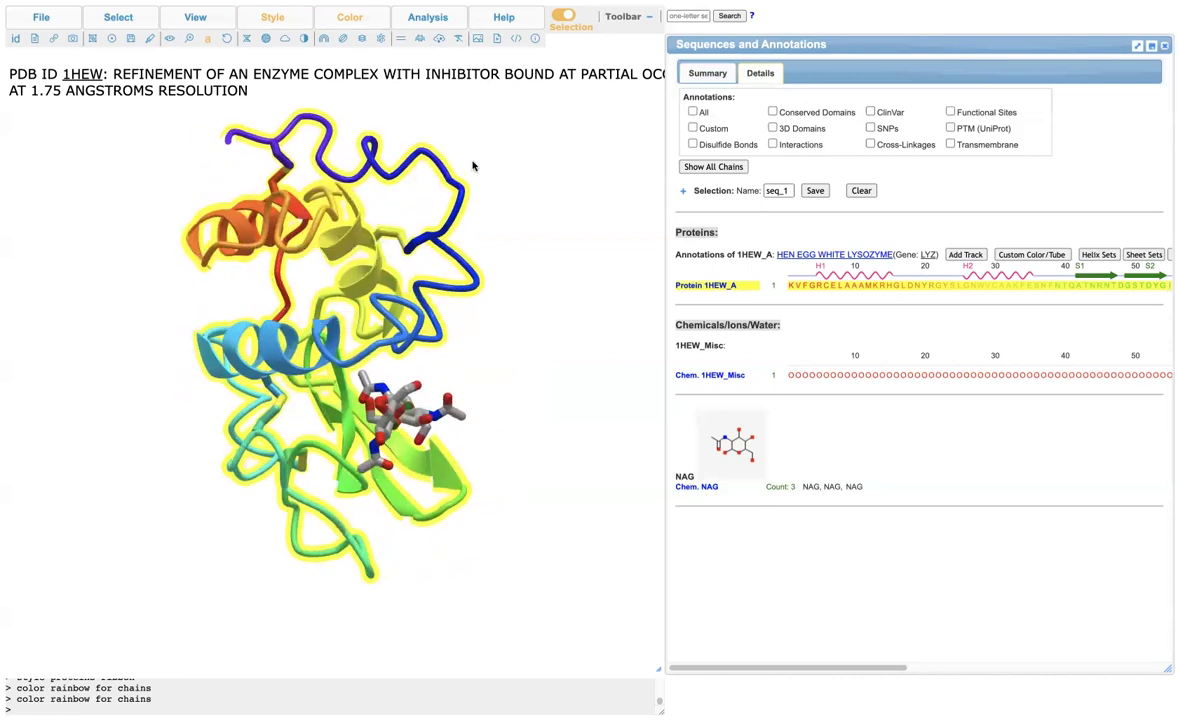
{"action": "left_click_drag", "start_coordinate": [312, 256], "coordinate": [332, 305]}
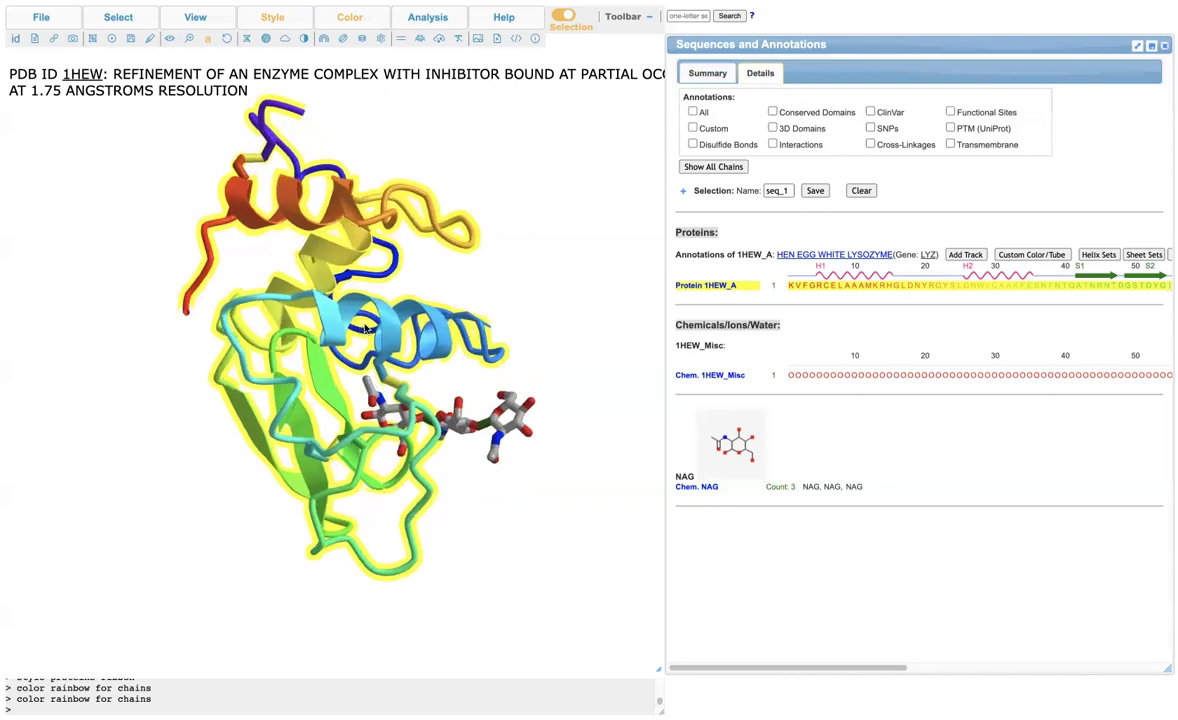
{"action": "left_click_drag", "start_coordinate": [292, 238], "coordinate": [333, 64]}
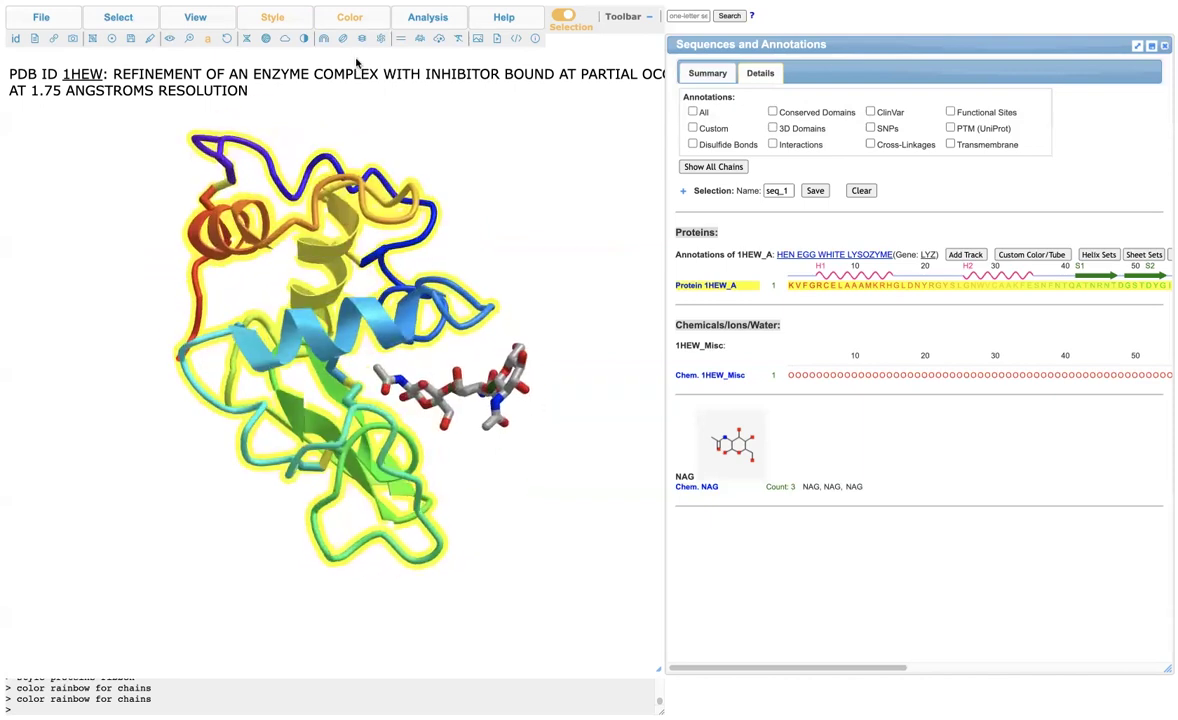
Color the selected protein by residue using the default residue colors.
{"action": "left_click", "coordinate": [362, 20]}
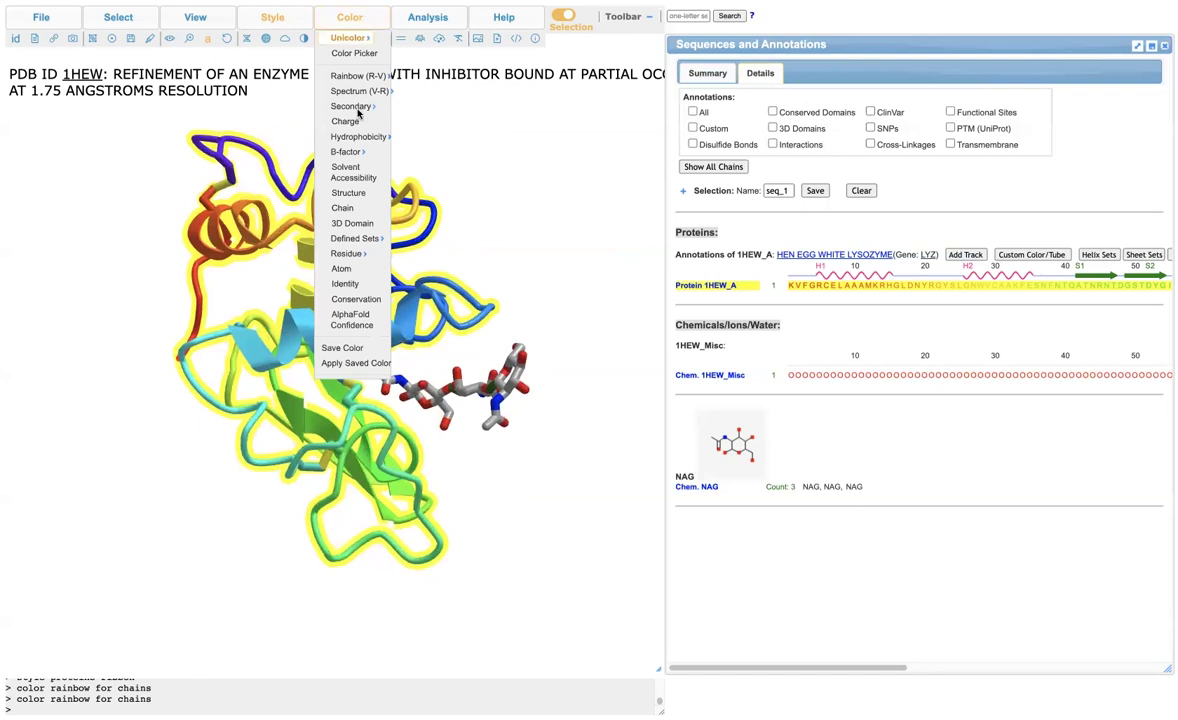
{"action": "mouse_move", "coordinate": [356, 252]}
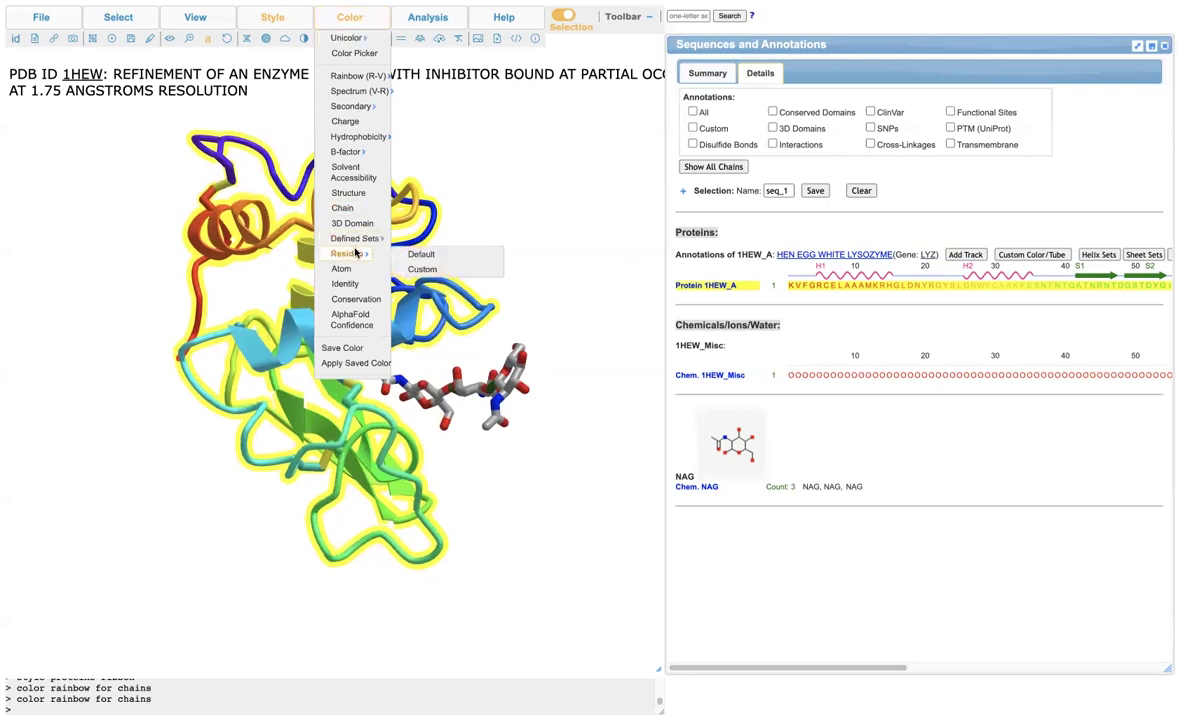
{"action": "left_click", "coordinate": [418, 254]}
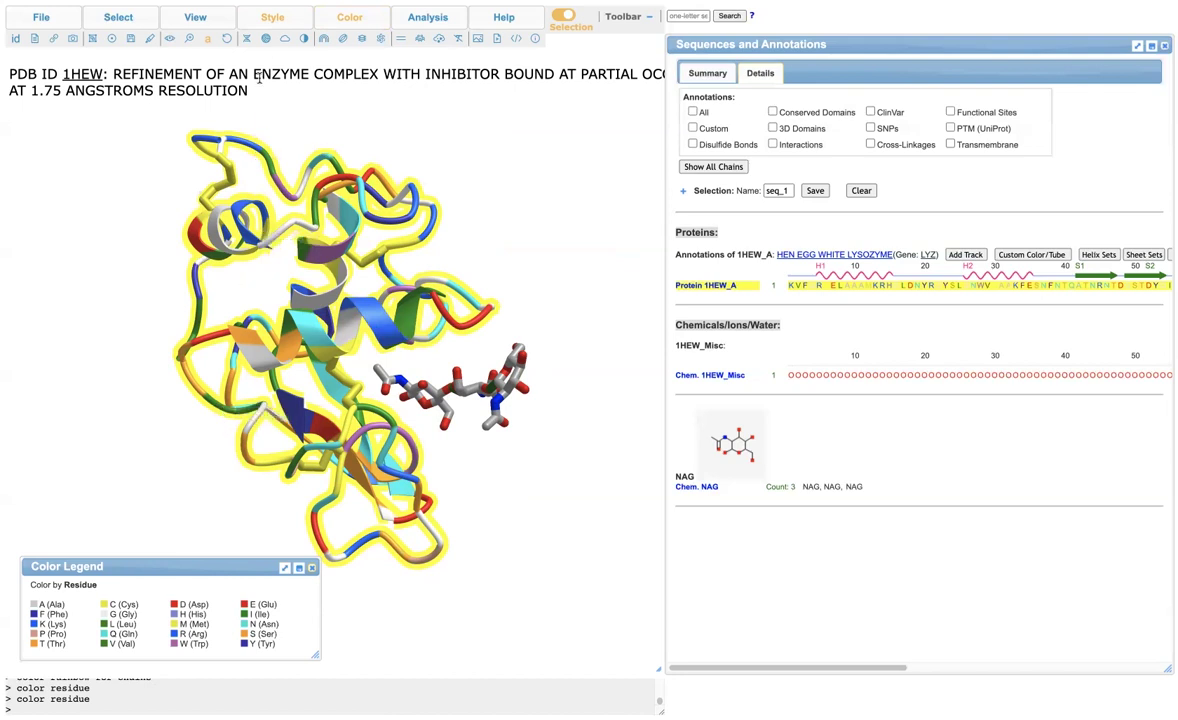
Display the selected protein's side chains in the Stick style.
{"action": "left_click", "coordinate": [272, 17]}
{"action": "mouse_move", "coordinate": [273, 52]}
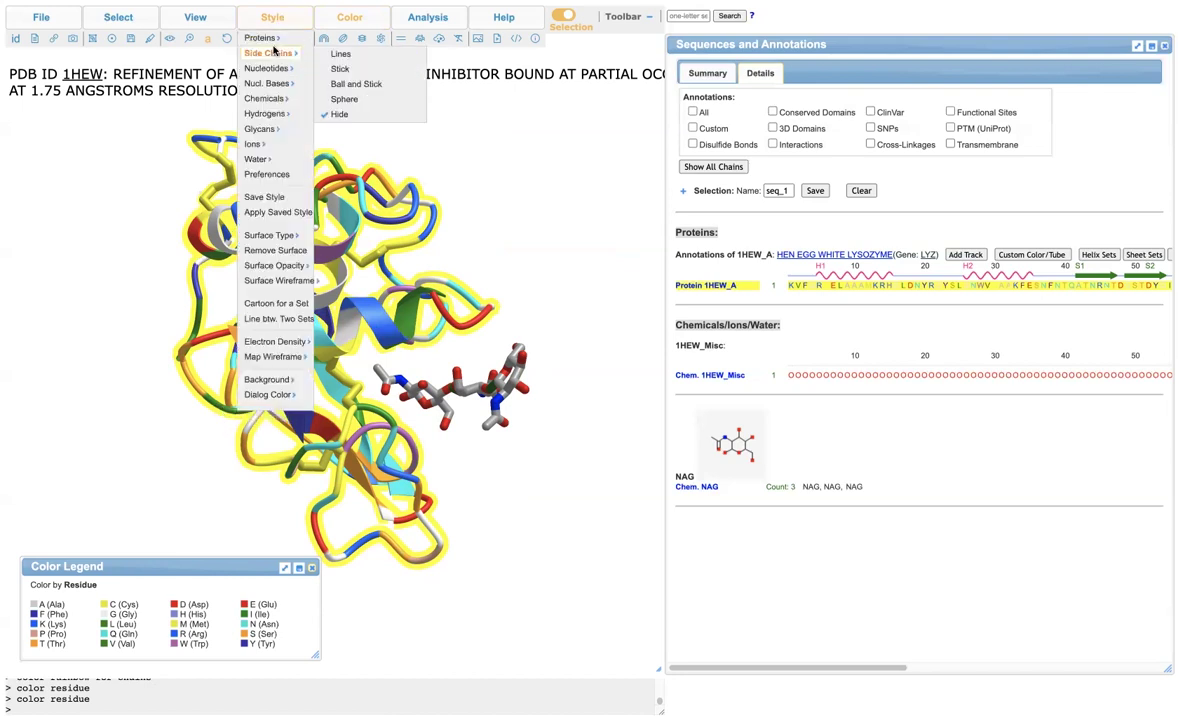
{"action": "left_click", "coordinate": [341, 69]}
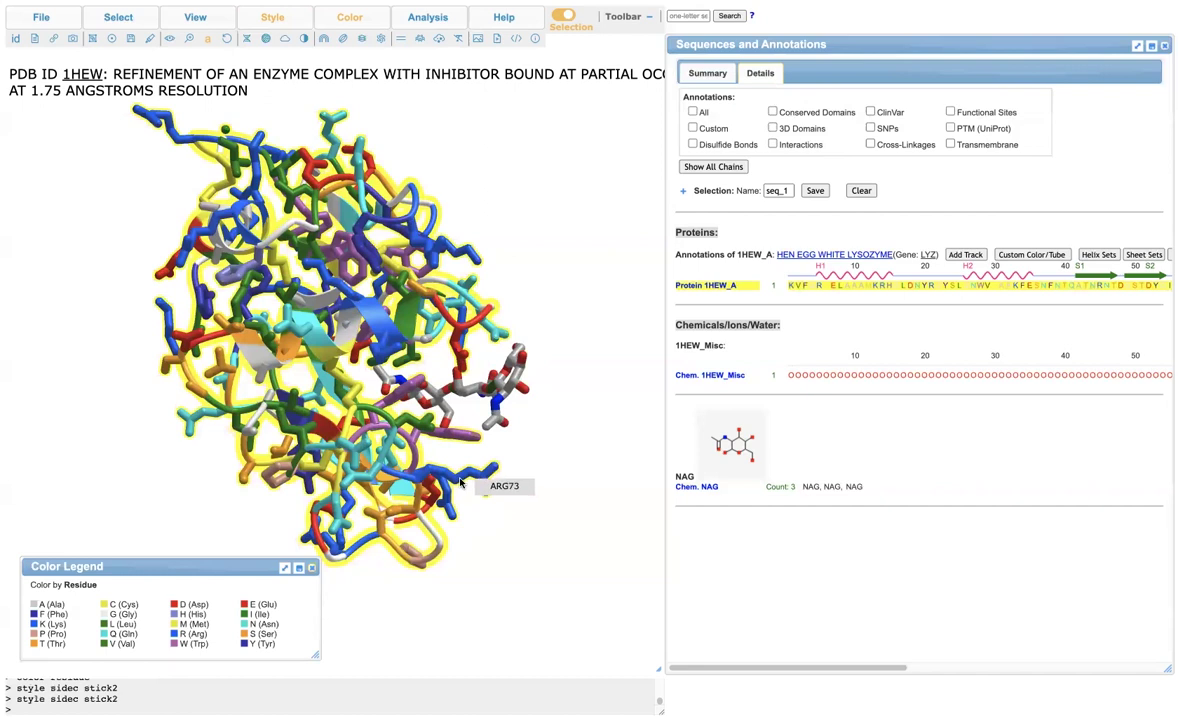
Hide the selected protein's side chains.
{"action": "left_click", "coordinate": [336, 24]}
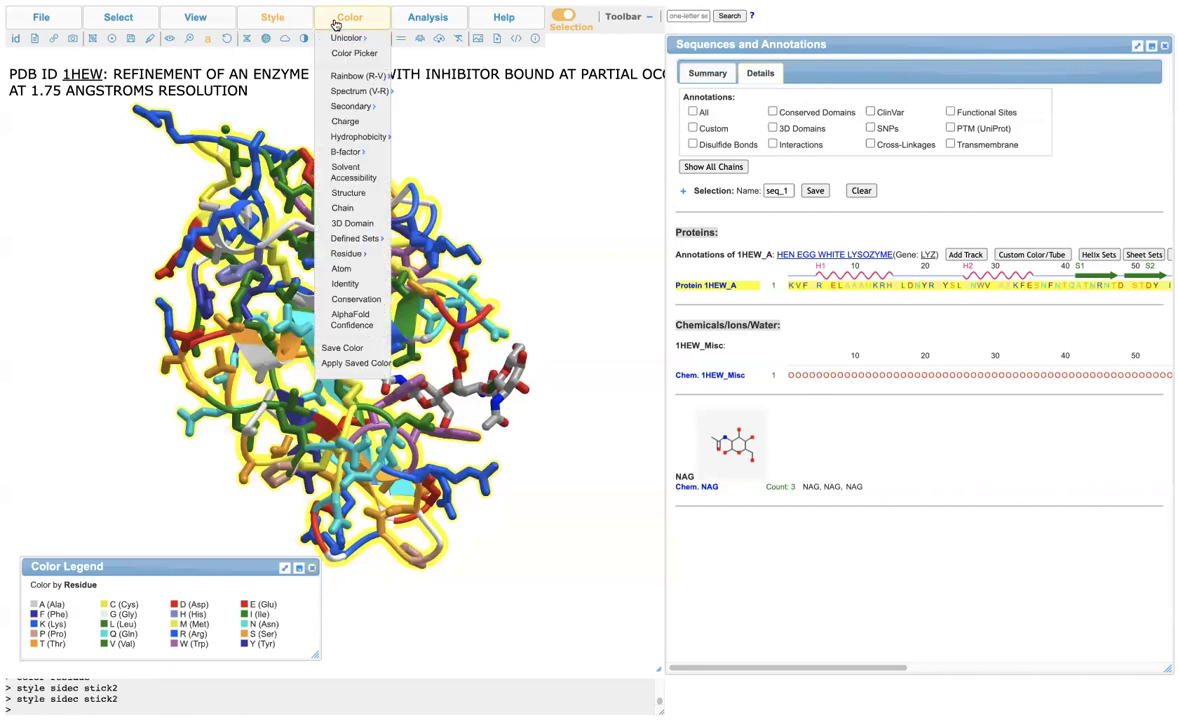
{"action": "left_click", "coordinate": [270, 17]}
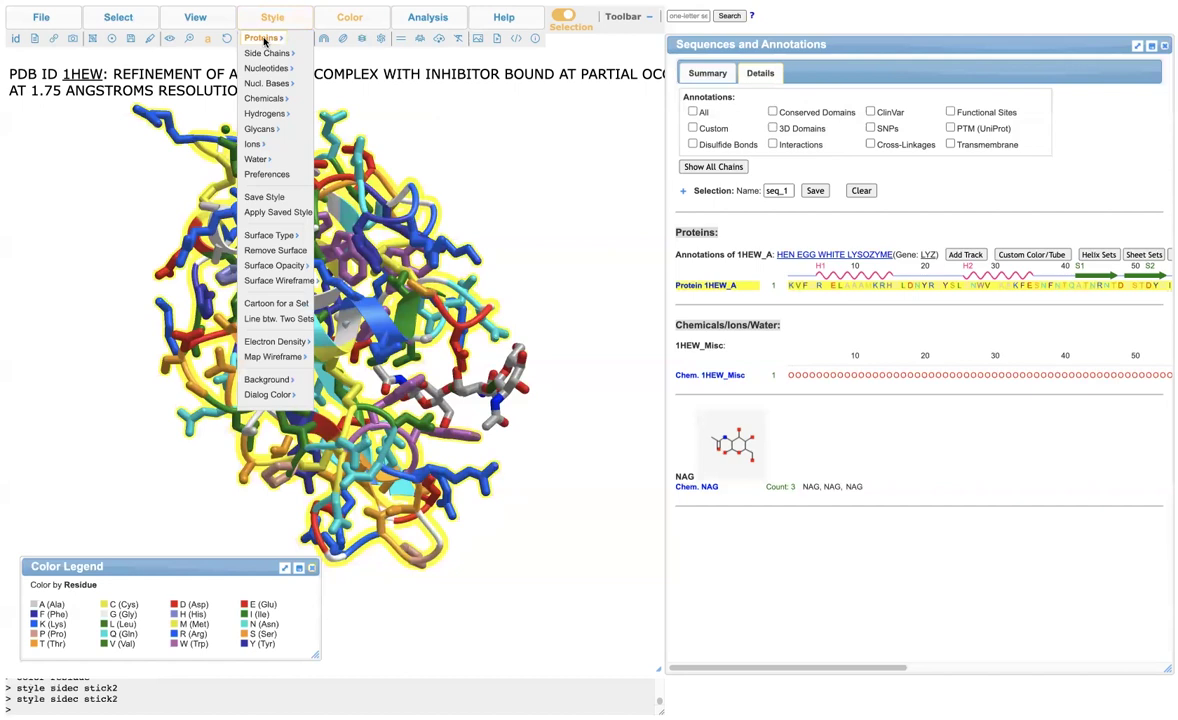
{"action": "mouse_move", "coordinate": [270, 53]}
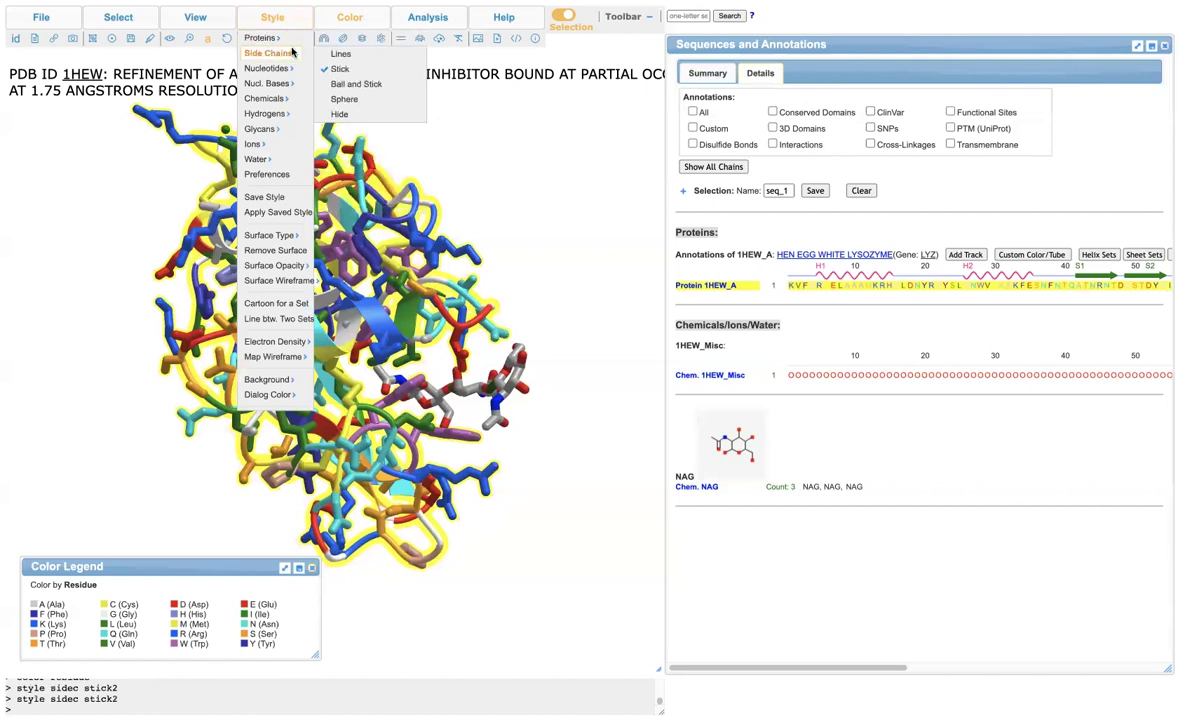
{"action": "left_click", "coordinate": [340, 116]}
Color the selected protein by secondary structure using the Sheet in Yellow scheme.
{"action": "left_click", "coordinate": [293, 19]}
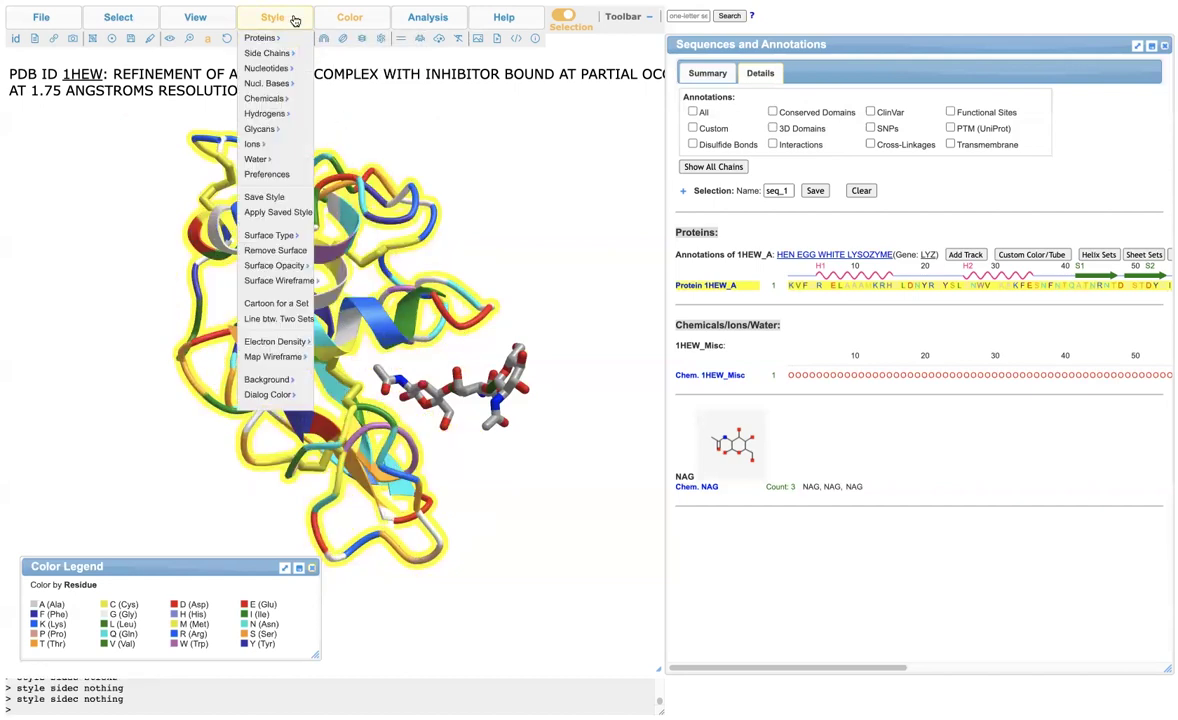
{"action": "left_click", "coordinate": [325, 21]}
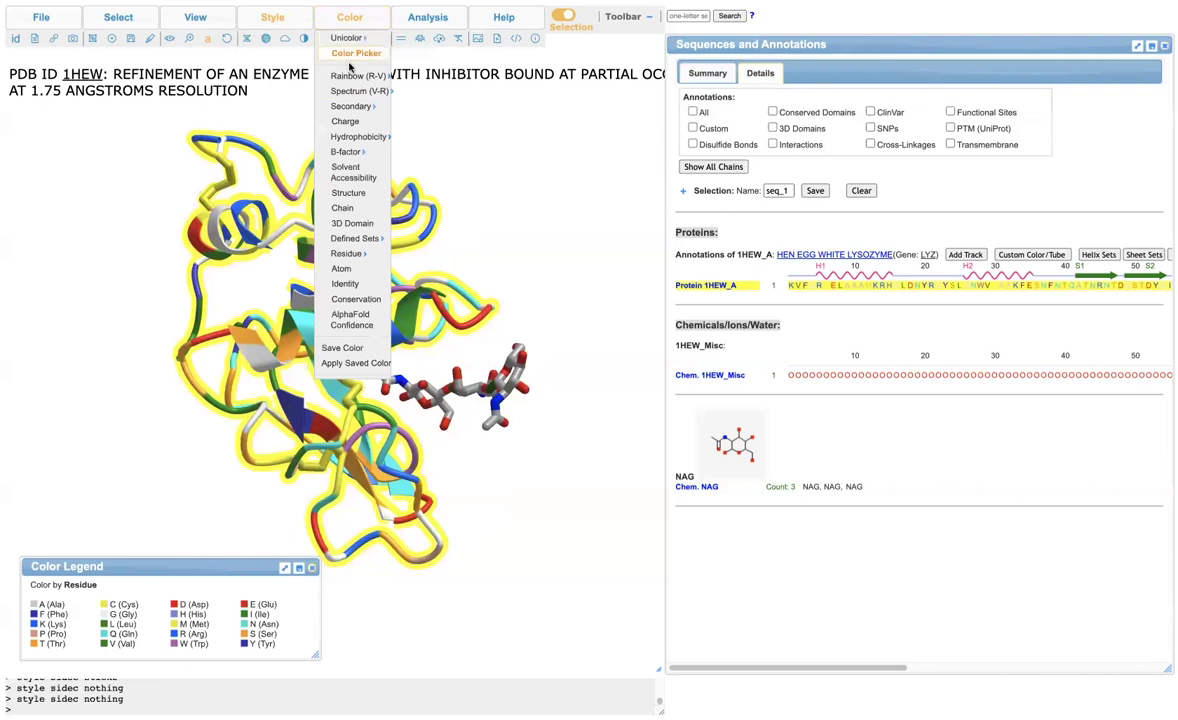
{"action": "mouse_move", "coordinate": [359, 103]}
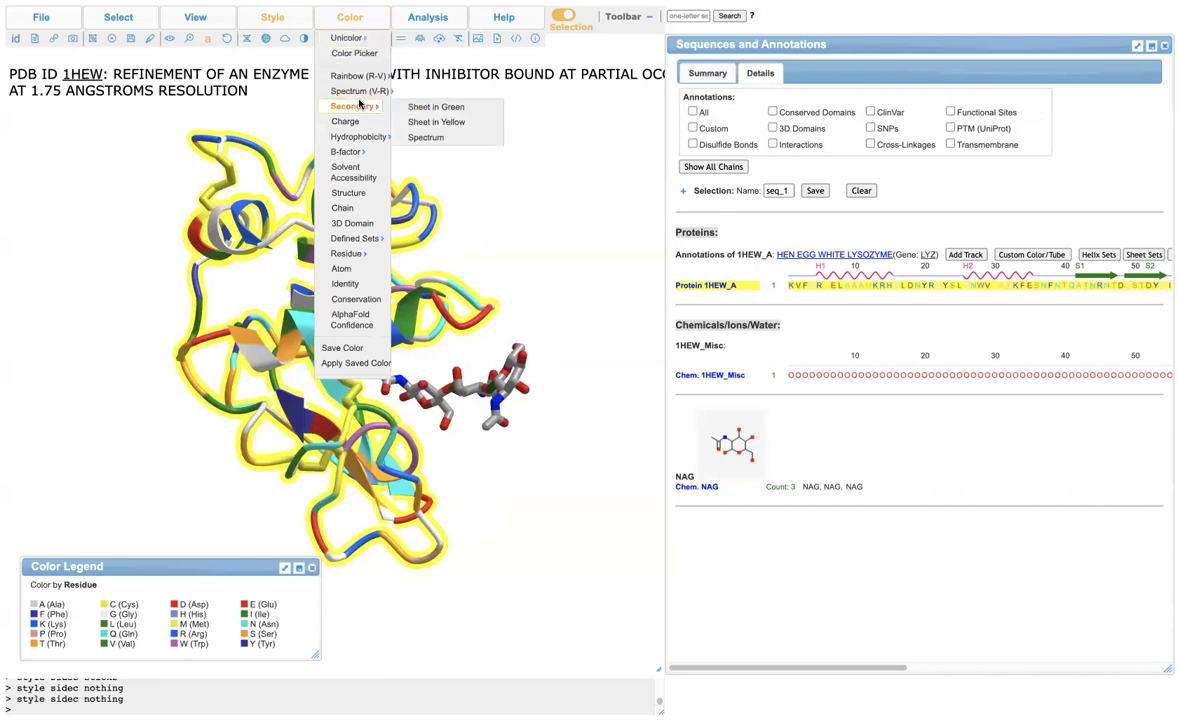
{"action": "left_click", "coordinate": [413, 122]}
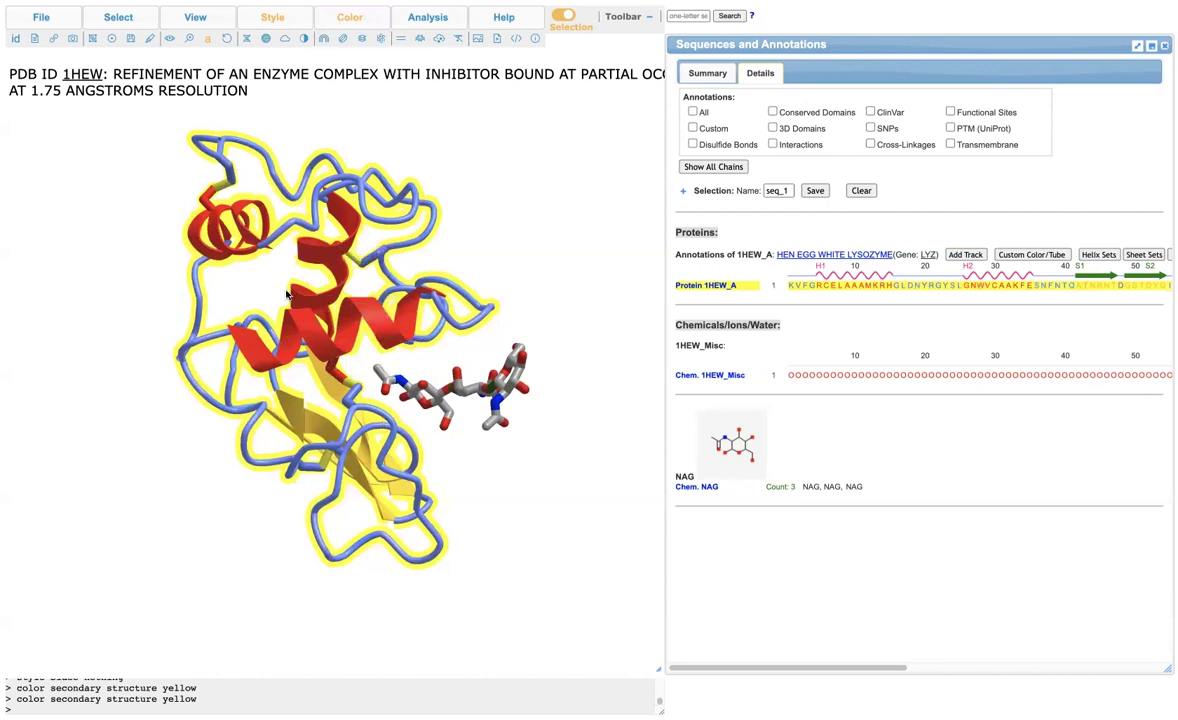
{"action": "left_click_drag", "start_coordinate": [262, 268], "coordinate": [314, 289]}
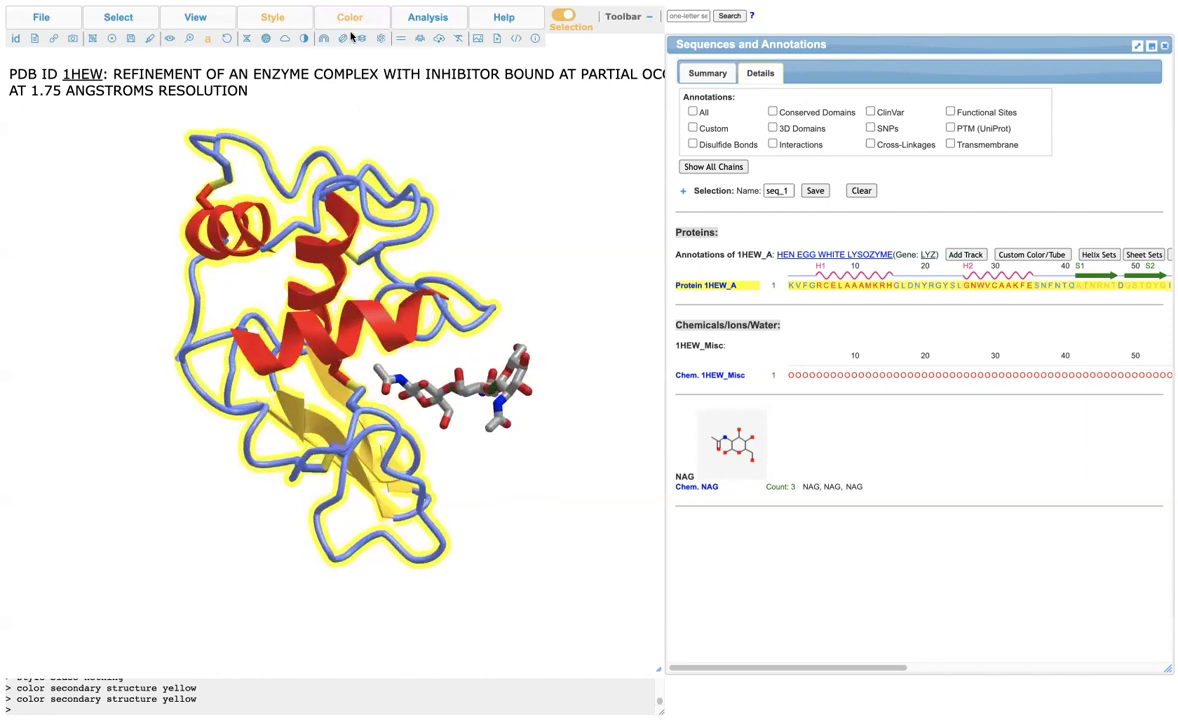
Color the selected protein by charge and inspect the positive and negative residues along the chain and near the NAG ligand.
{"action": "left_click", "coordinate": [349, 18]}
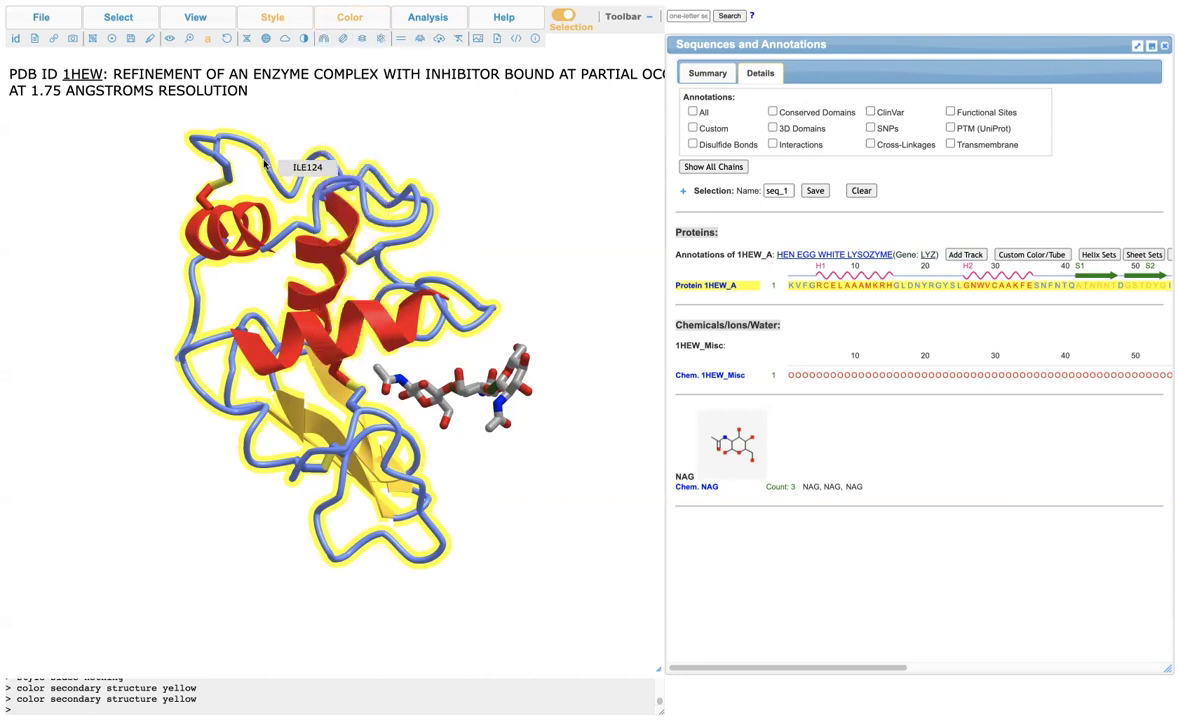
{"action": "mouse_move", "coordinate": [273, 20]}
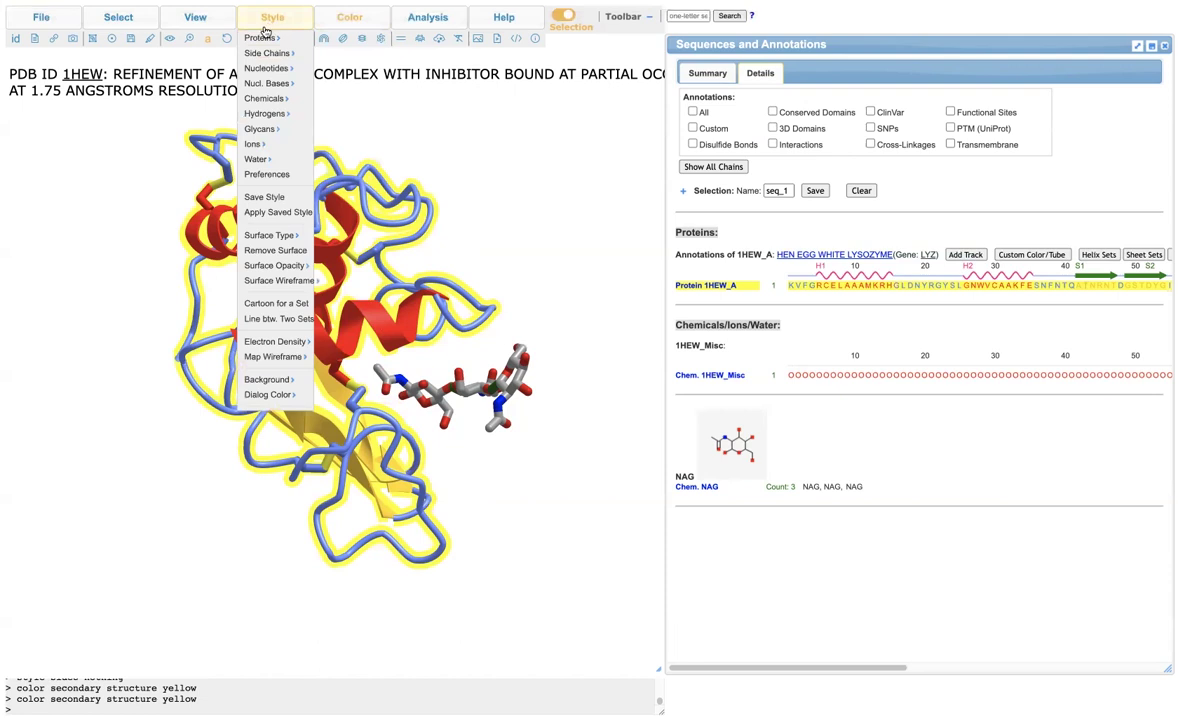
{"action": "mouse_move", "coordinate": [324, 22]}
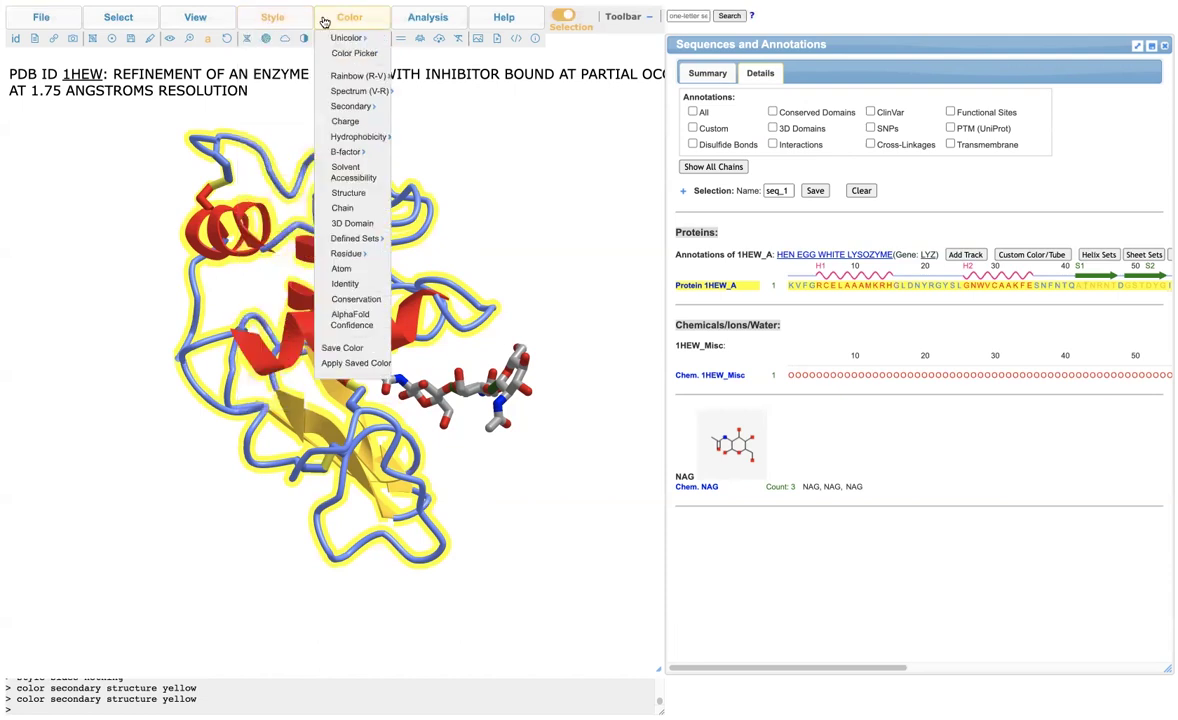
{"action": "left_click", "coordinate": [343, 124]}
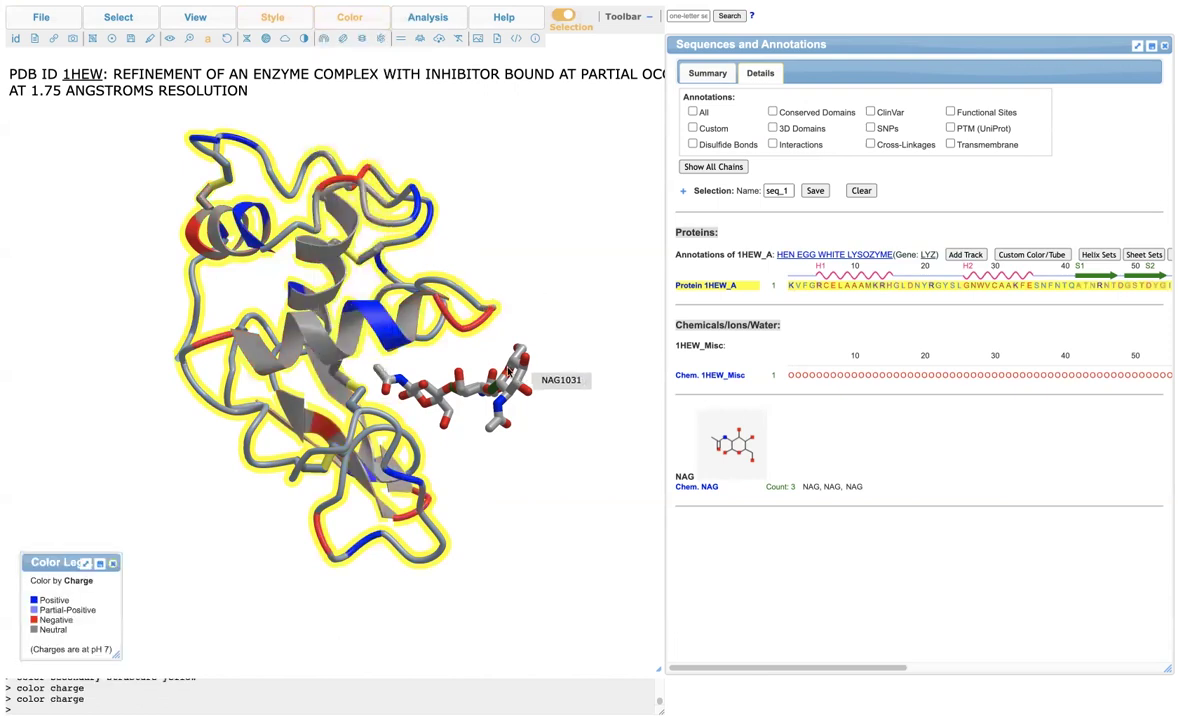
{"action": "mouse_move", "coordinate": [385, 329]}
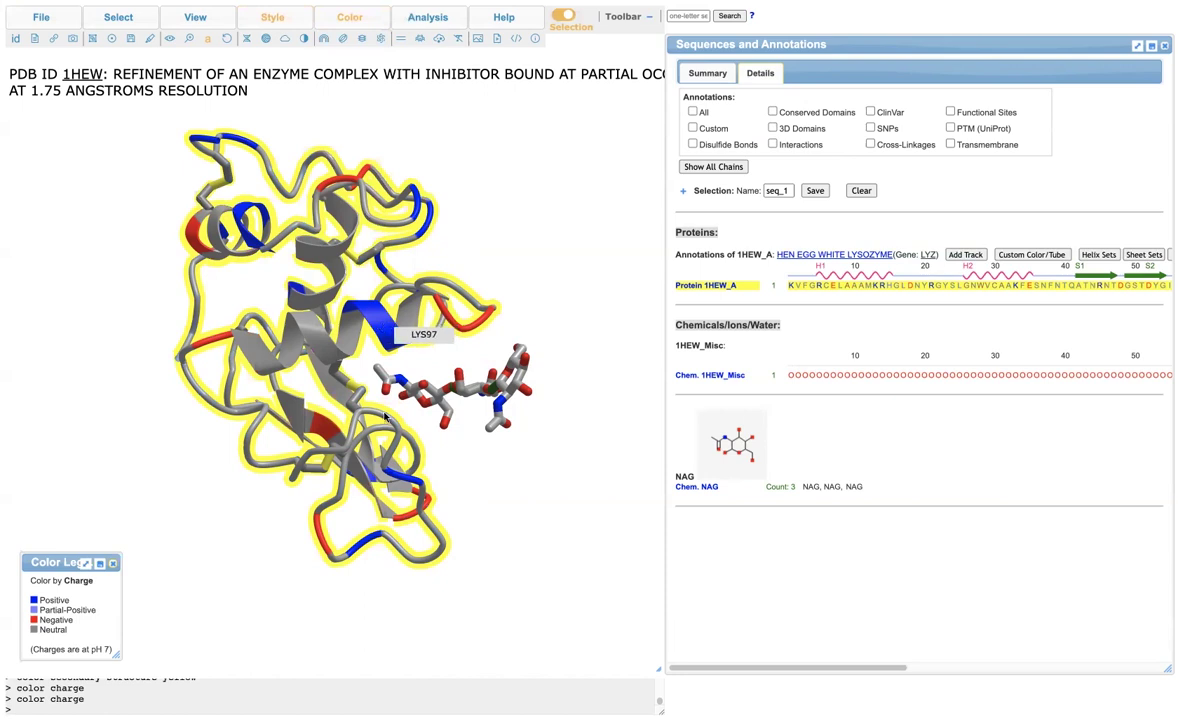
{"action": "mouse_move", "coordinate": [413, 485]}
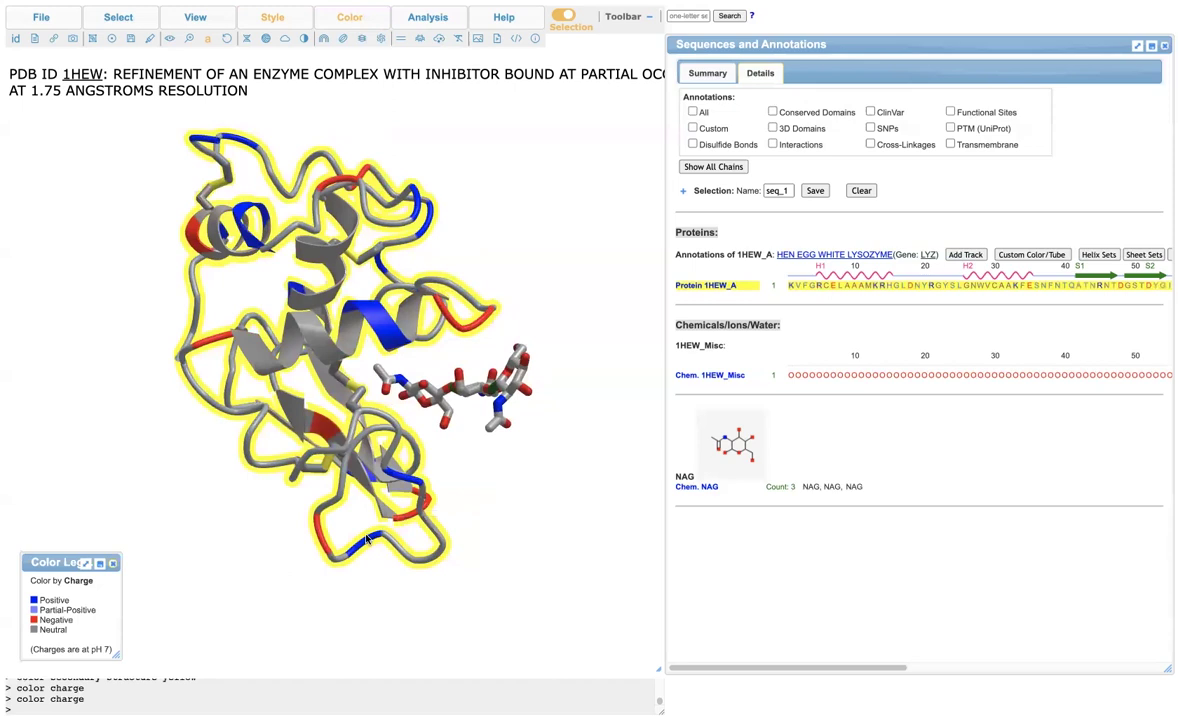
{"action": "mouse_move", "coordinate": [367, 540]}
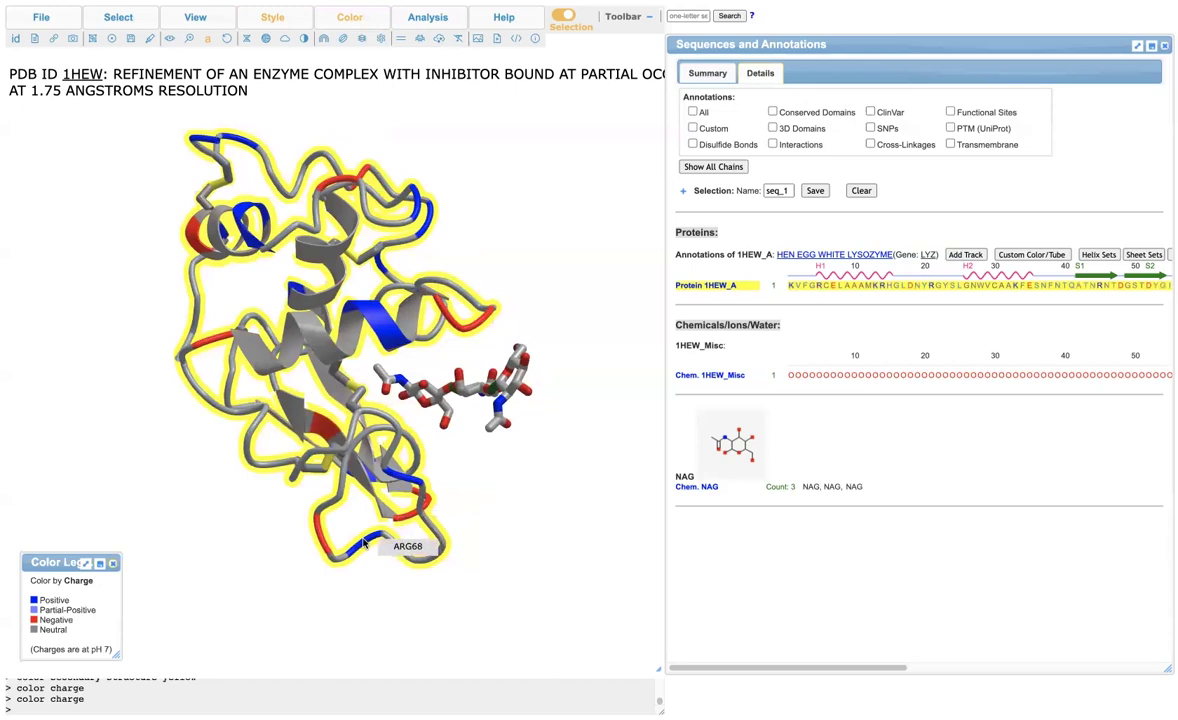
{"action": "mouse_move", "coordinate": [196, 232]}
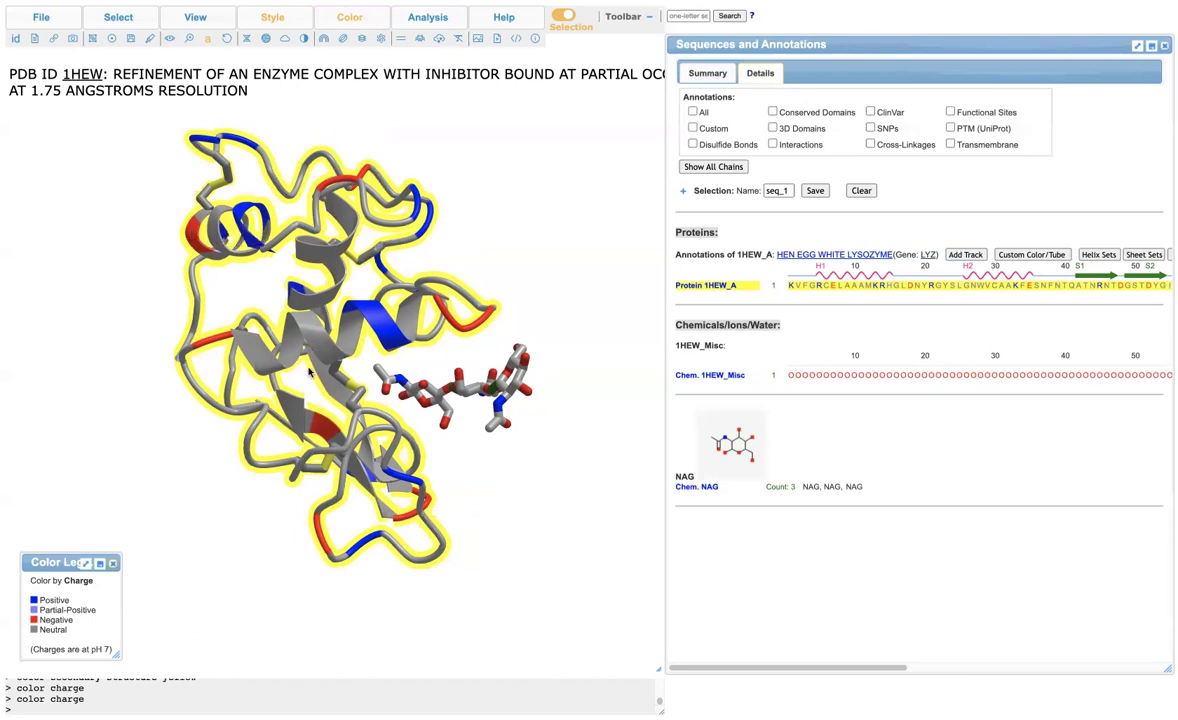
{"action": "mouse_move", "coordinate": [309, 336]}
Color the selected protein by Normalized hydrophobicity and inspect the fold and NAG binding site from several angles.
{"action": "left_click", "coordinate": [349, 17]}
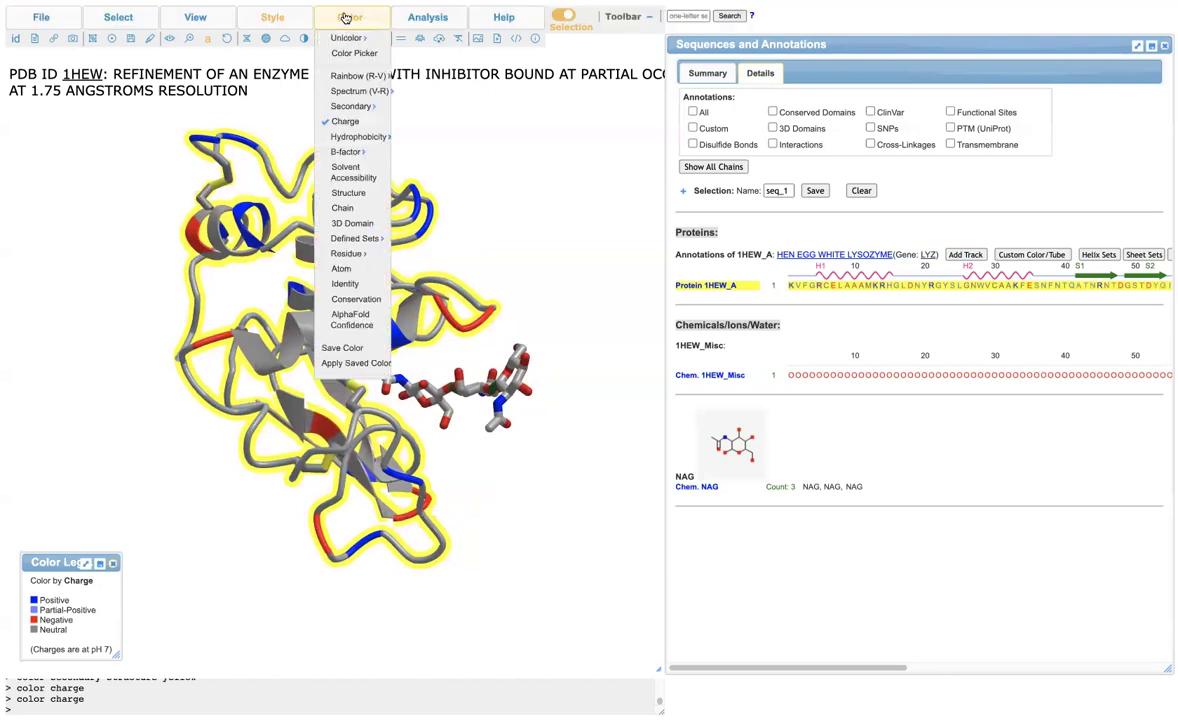
{"action": "mouse_move", "coordinate": [380, 19]}
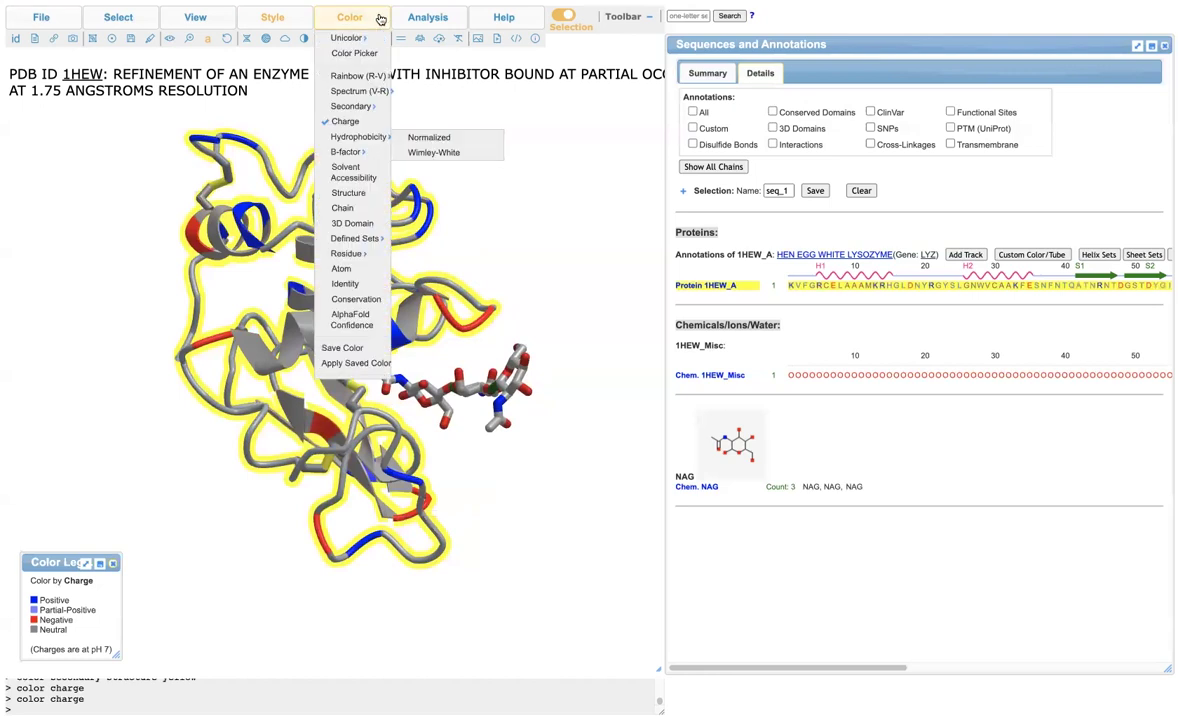
{"action": "left_click", "coordinate": [430, 137]}
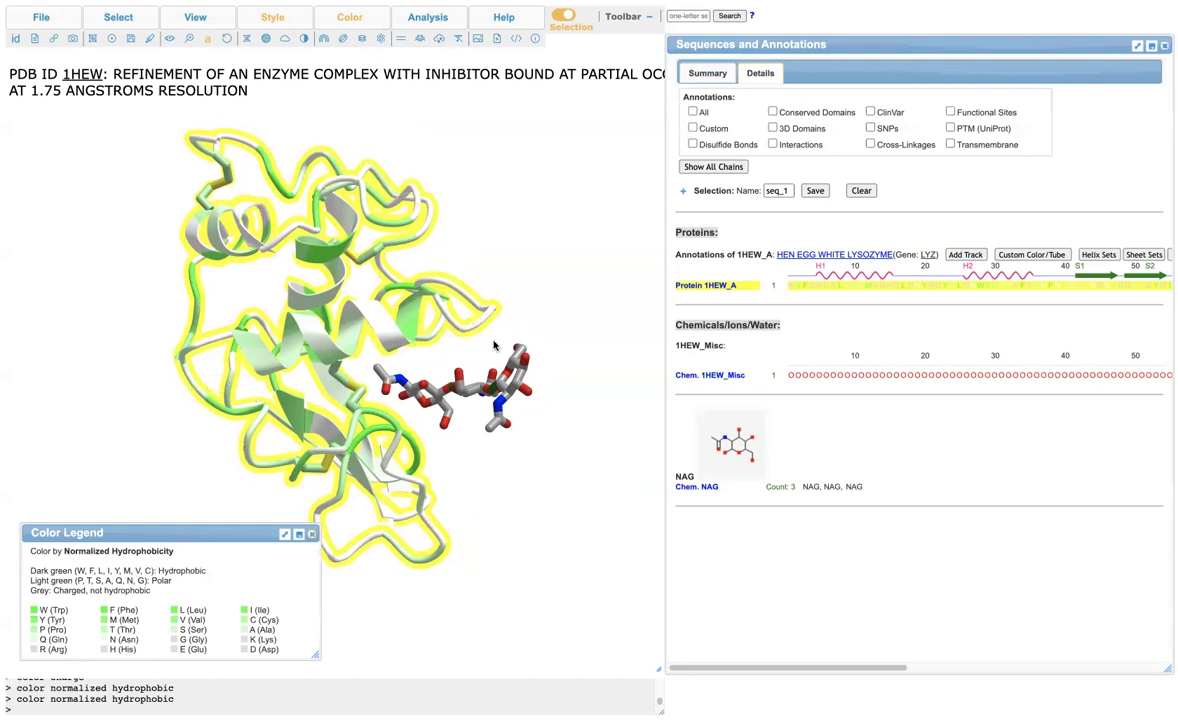
{"action": "left_click_drag", "start_coordinate": [371, 491], "coordinate": [471, 300]}
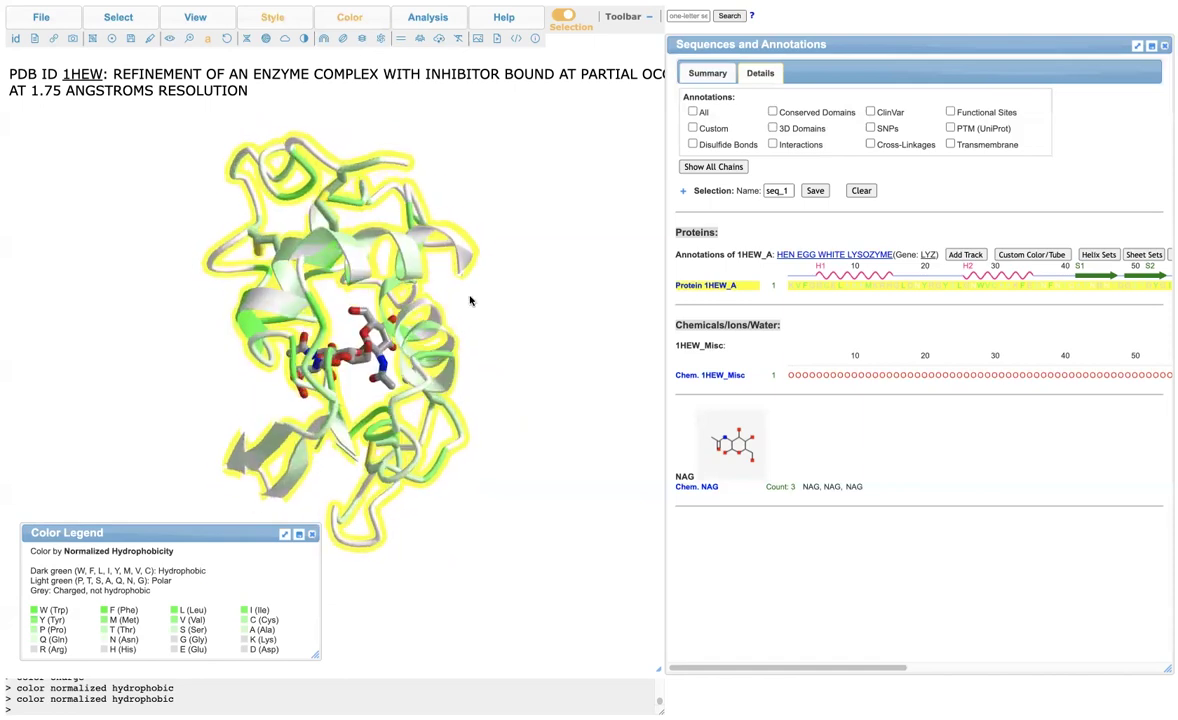
{"action": "left_click_drag", "start_coordinate": [400, 345], "coordinate": [408, 396]}
{"action": "mouse_move", "coordinate": [349, 18]}
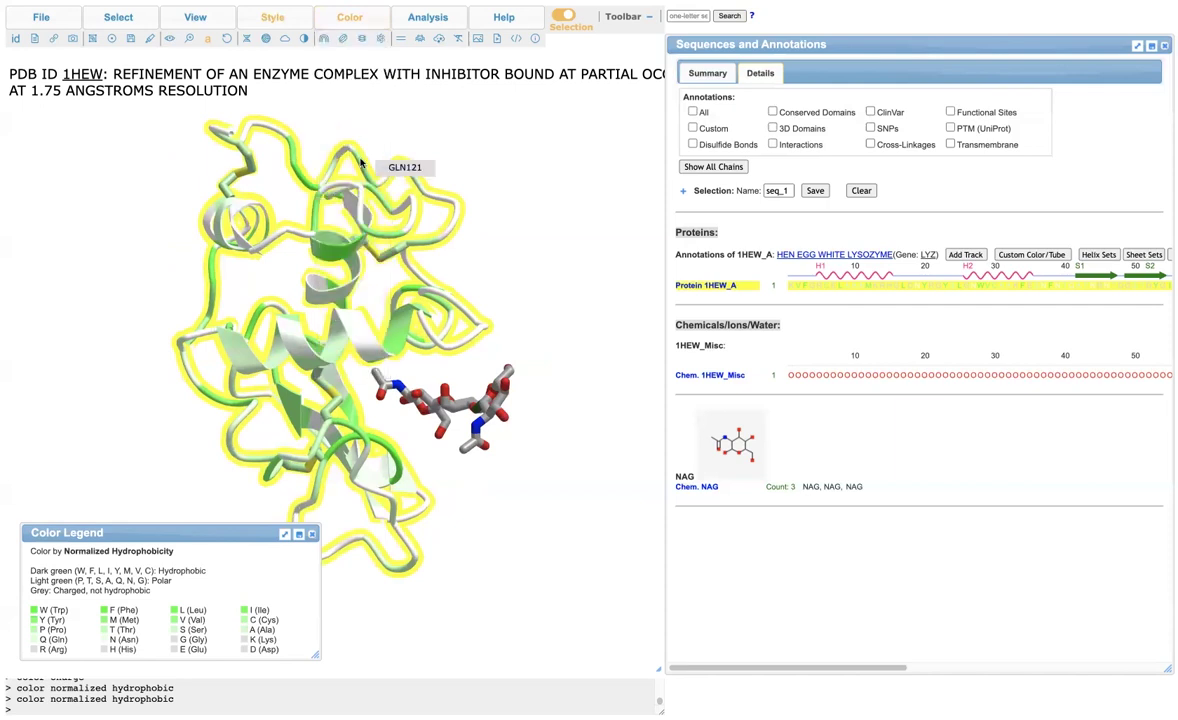
{"action": "mouse_move", "coordinate": [339, 152]}
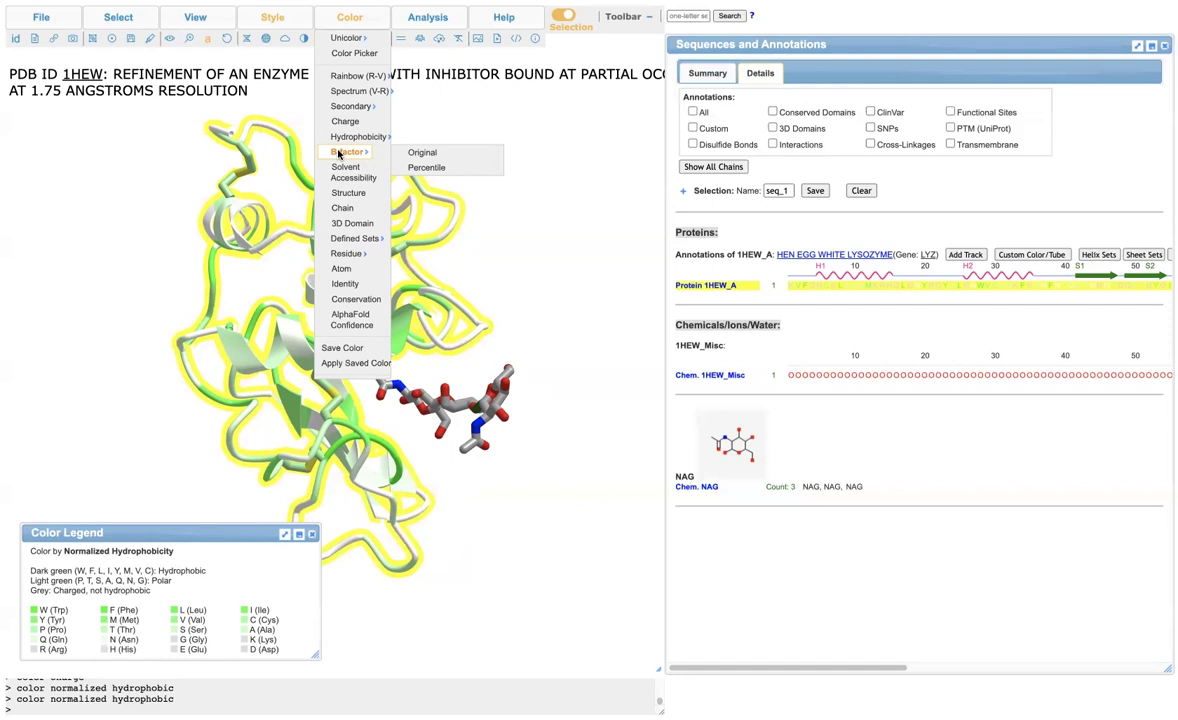
{"action": "mouse_move", "coordinate": [192, 19]}
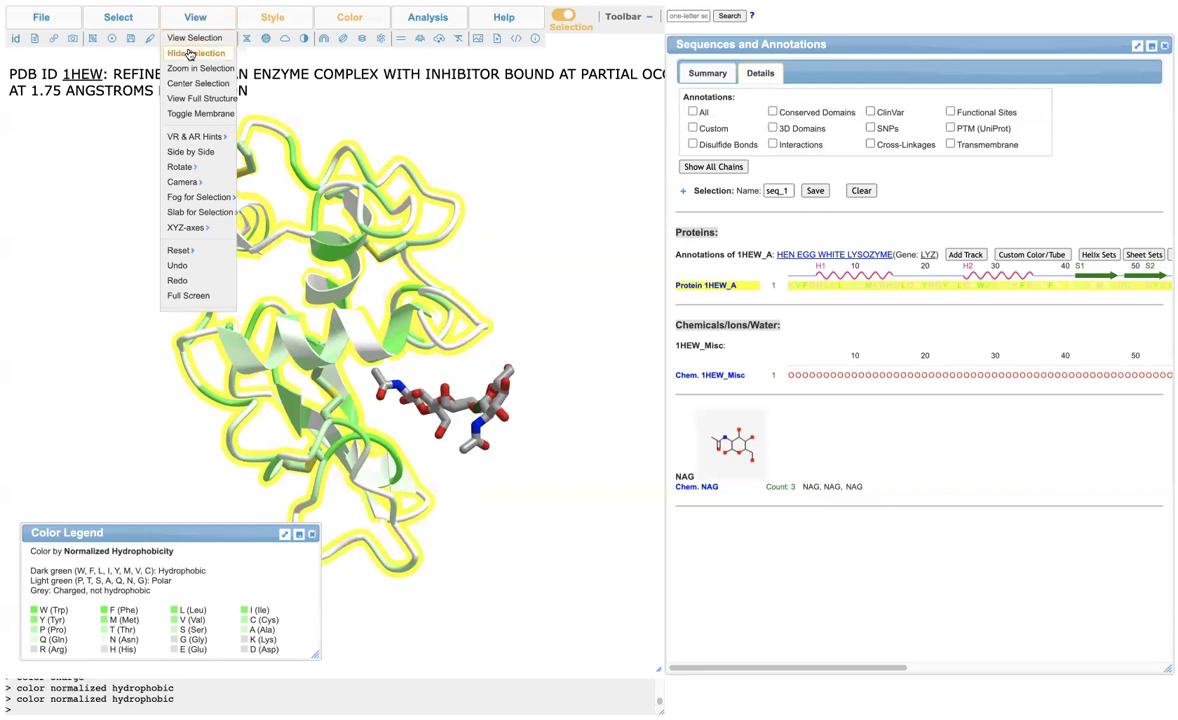
{"action": "mouse_move", "coordinate": [131, 27]}
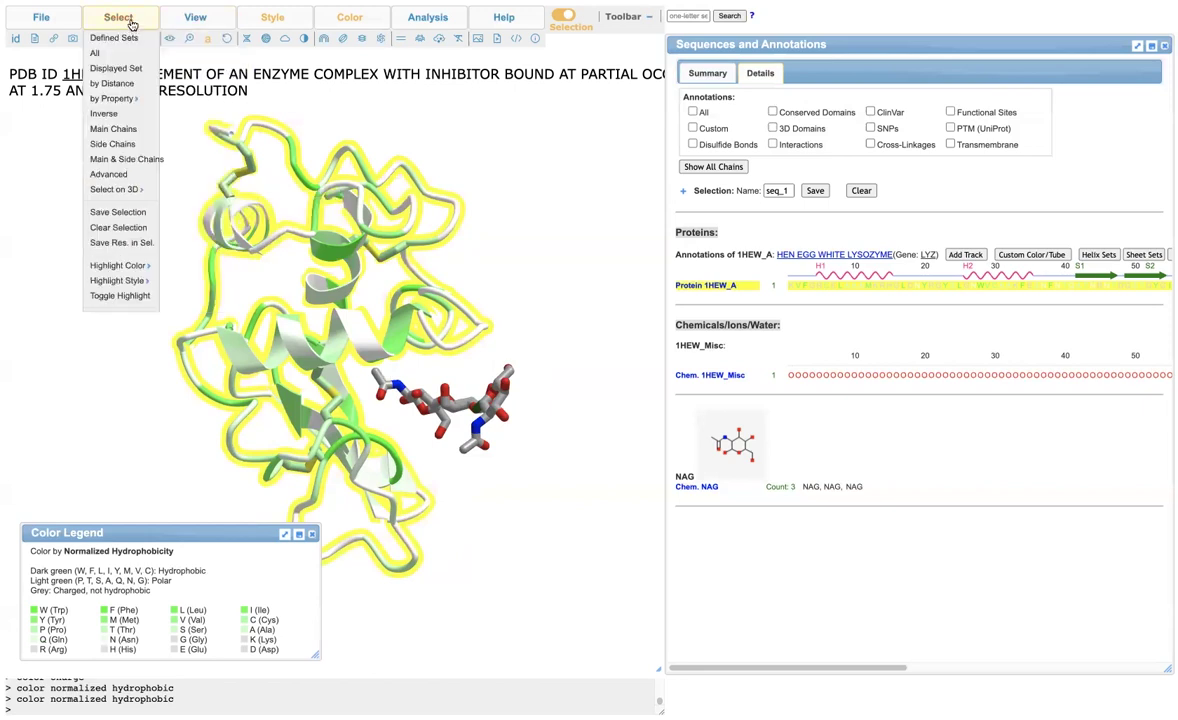
{"action": "mouse_move", "coordinate": [268, 30]}
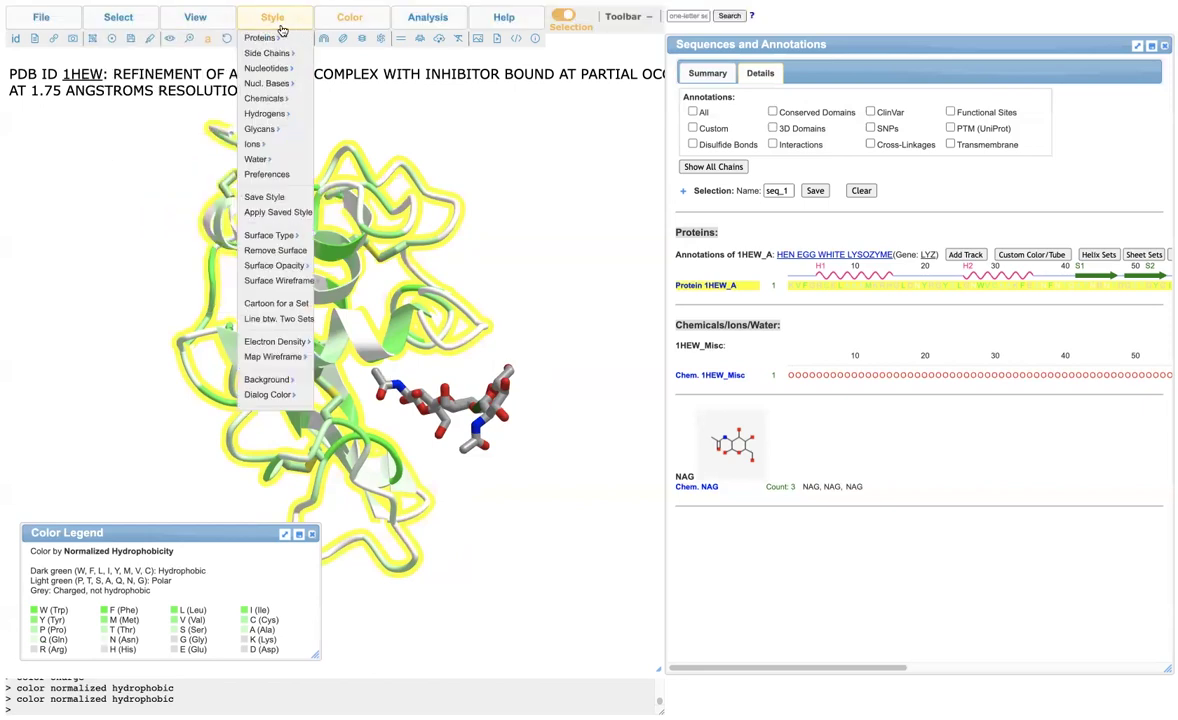
{"action": "mouse_move", "coordinate": [280, 342]}
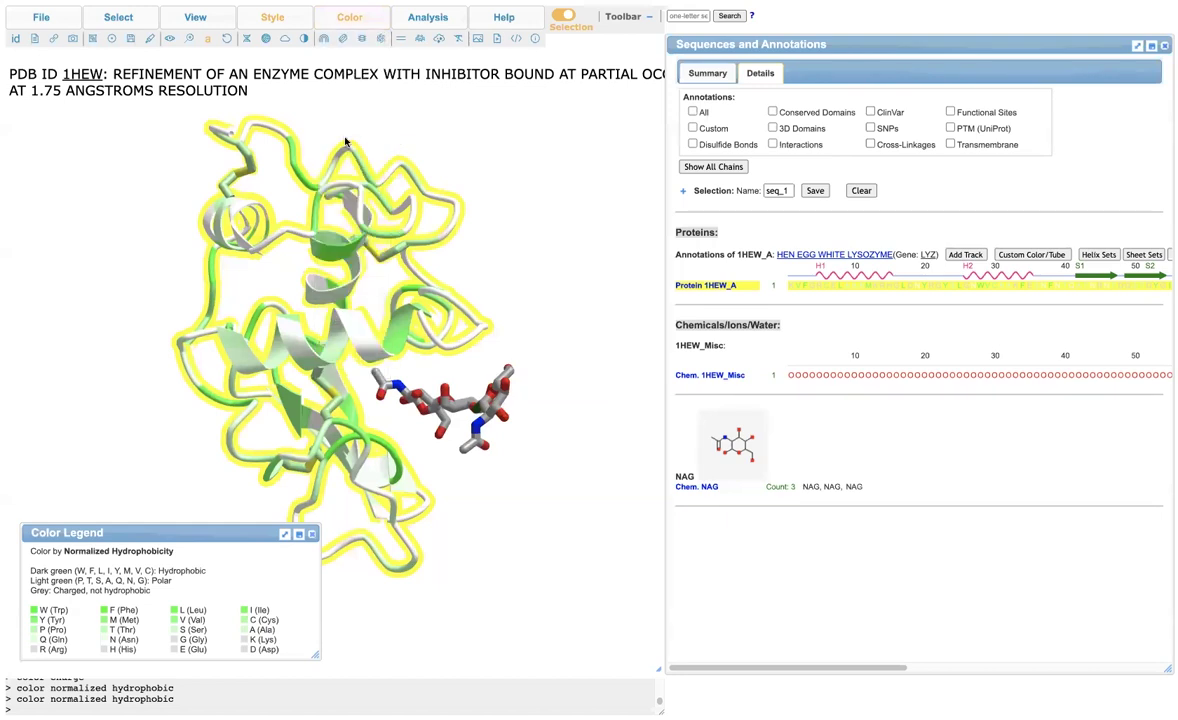
Recolor the selected protein by secondary structure with sheets in yellow and inspect the helices, sheets and binding site from several angles.
{"action": "mouse_move", "coordinate": [330, 17]}
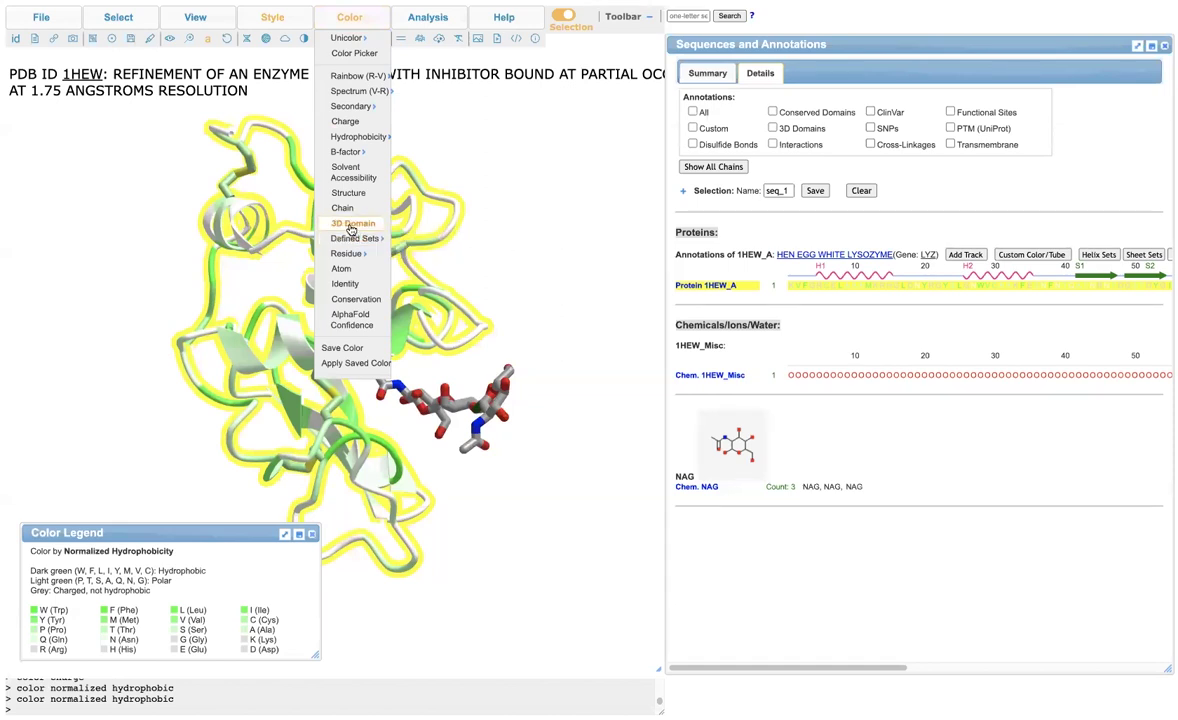
{"action": "mouse_move", "coordinate": [356, 236]}
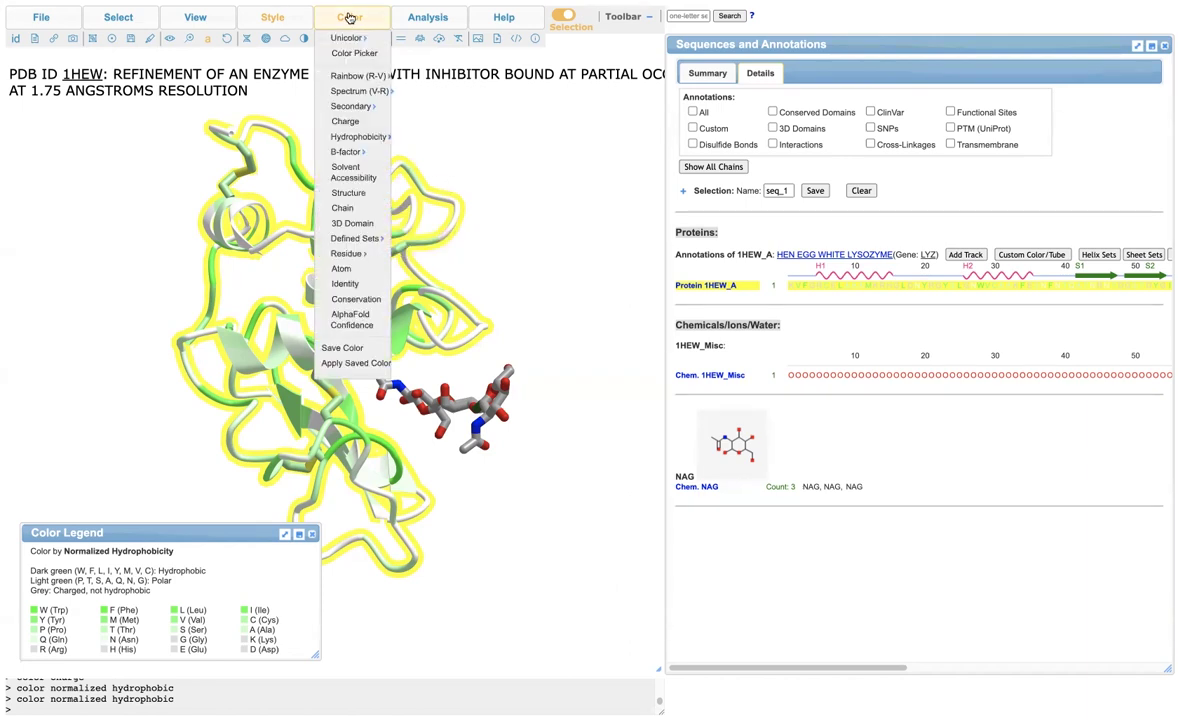
{"action": "mouse_move", "coordinate": [344, 110]}
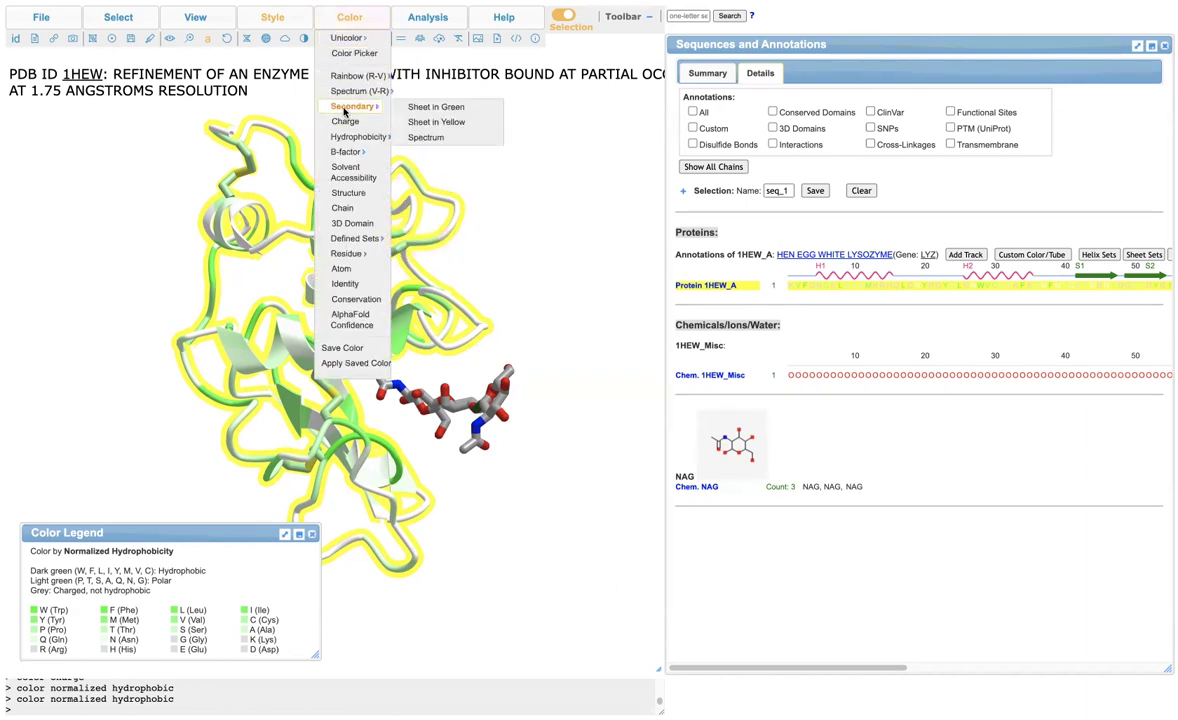
{"action": "left_click", "coordinate": [430, 122]}
{"action": "left_click_drag", "start_coordinate": [502, 228], "coordinate": [548, 331]}
{"action": "left_click_drag", "start_coordinate": [238, 268], "coordinate": [322, 408]}
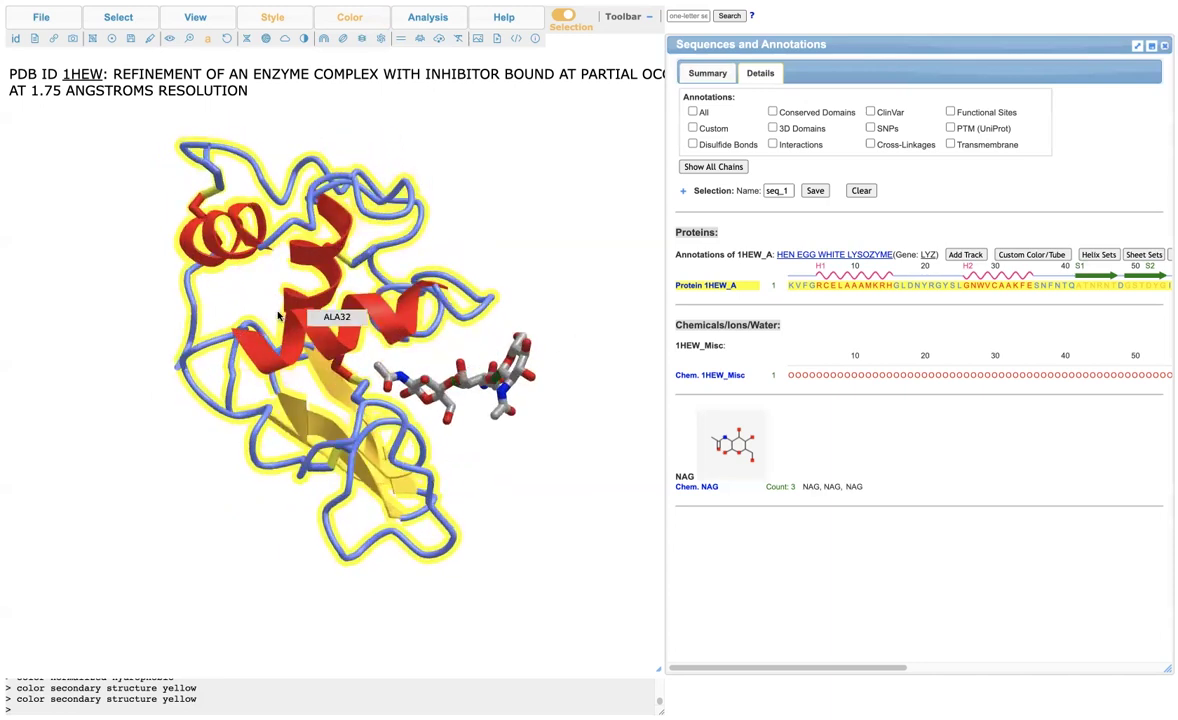
{"action": "left_click_drag", "start_coordinate": [278, 313], "coordinate": [508, 412]}
{"action": "left_click_drag", "start_coordinate": [425, 355], "coordinate": [512, 411]}
{"action": "left_click_drag", "start_coordinate": [345, 402], "coordinate": [557, 407]}
Select the NAG ligand and display it in Sphere style.
{"action": "left_click", "coordinate": [708, 488]}
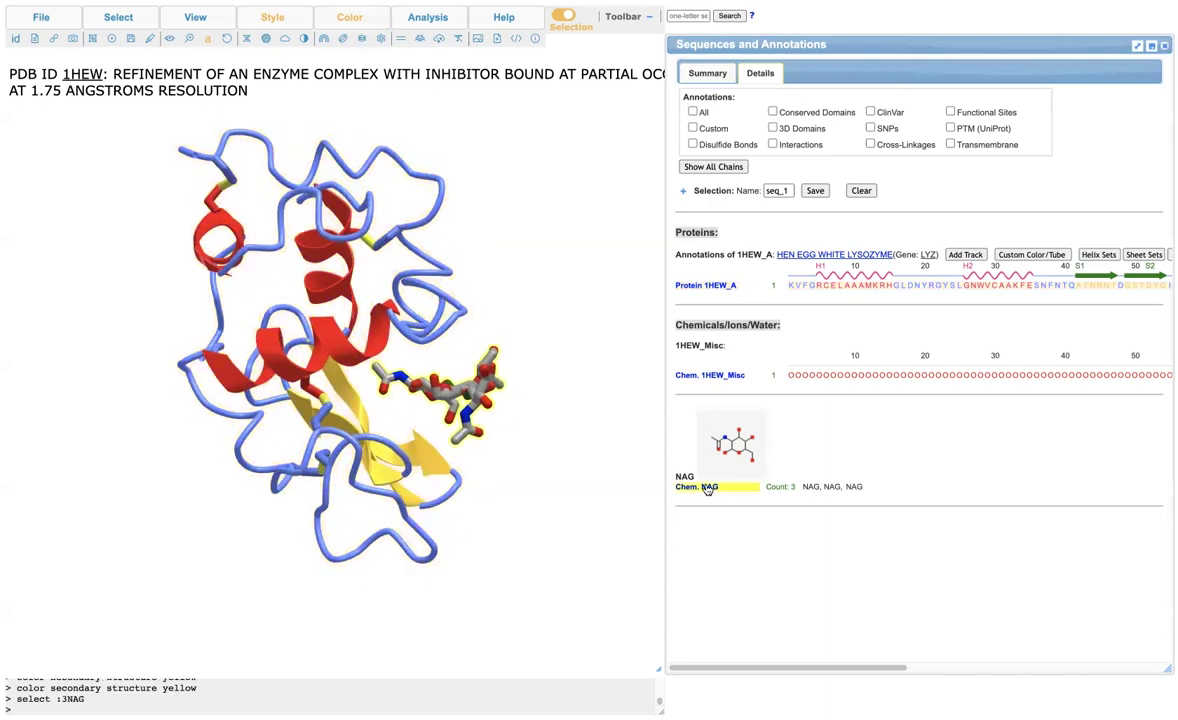
{"action": "mouse_move", "coordinate": [358, 27]}
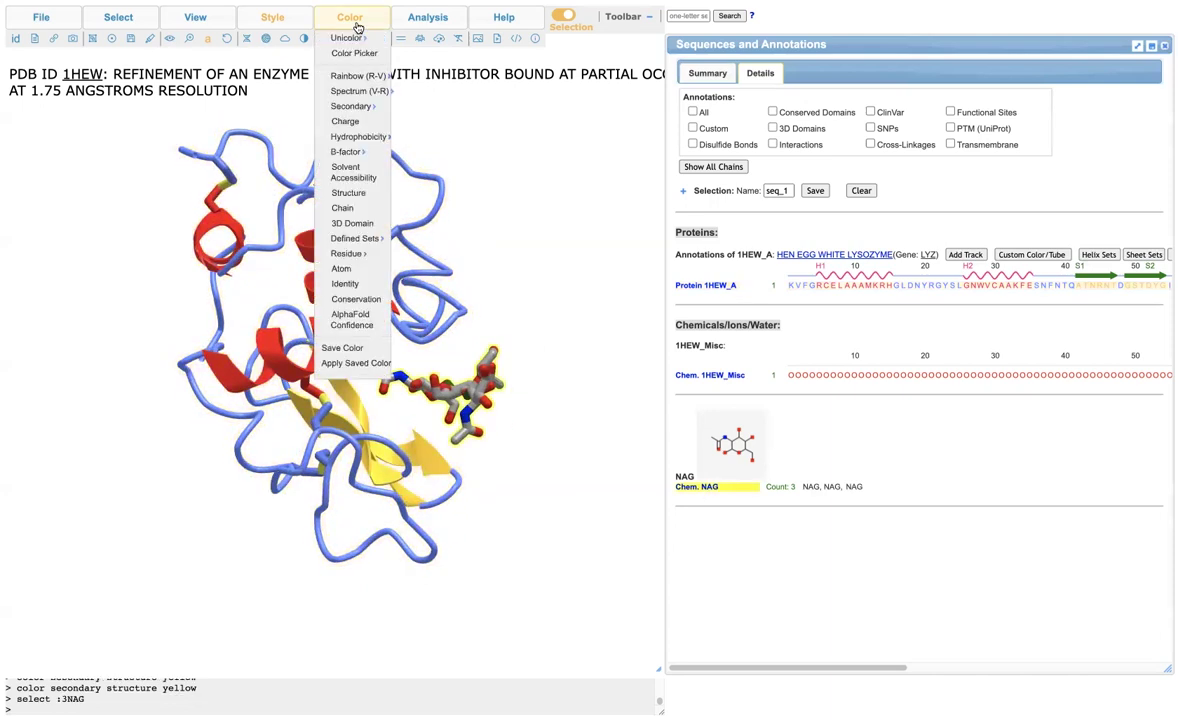
{"action": "mouse_move", "coordinate": [289, 28]}
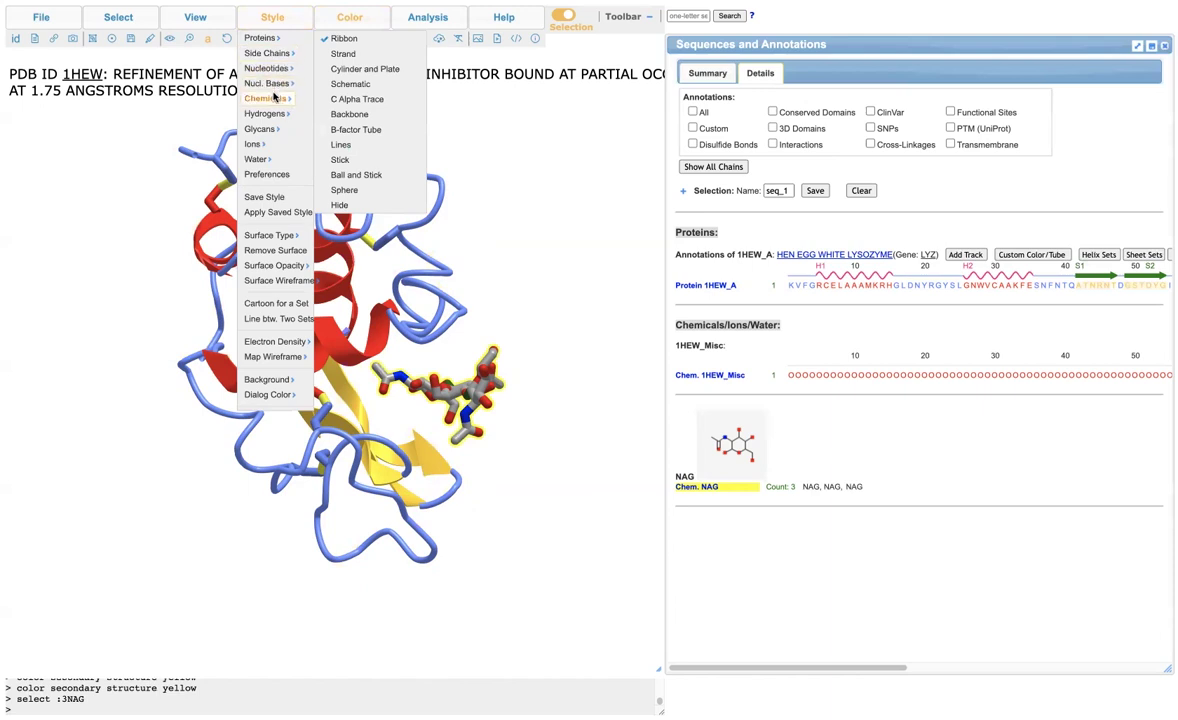
{"action": "mouse_move", "coordinate": [276, 101]}
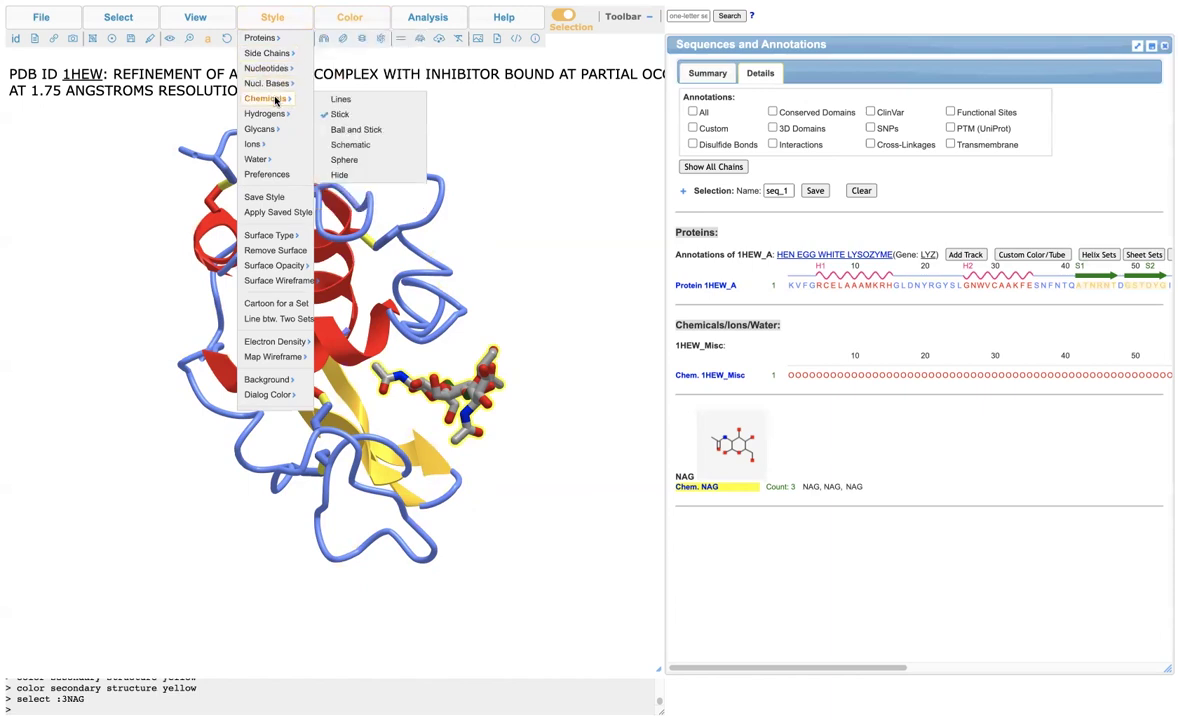
{"action": "left_click", "coordinate": [345, 160]}
{"action": "mouse_move", "coordinate": [554, 356]}
{"action": "left_mouse_down"}
{"action": "mouse_move", "coordinate": [445, 325]}
{"action": "mouse_move", "coordinate": [370, 330]}
{"action": "mouse_move", "coordinate": [576, 342]}
{"action": "mouse_move", "coordinate": [536, 355]}
{"action": "left_mouse_up"}
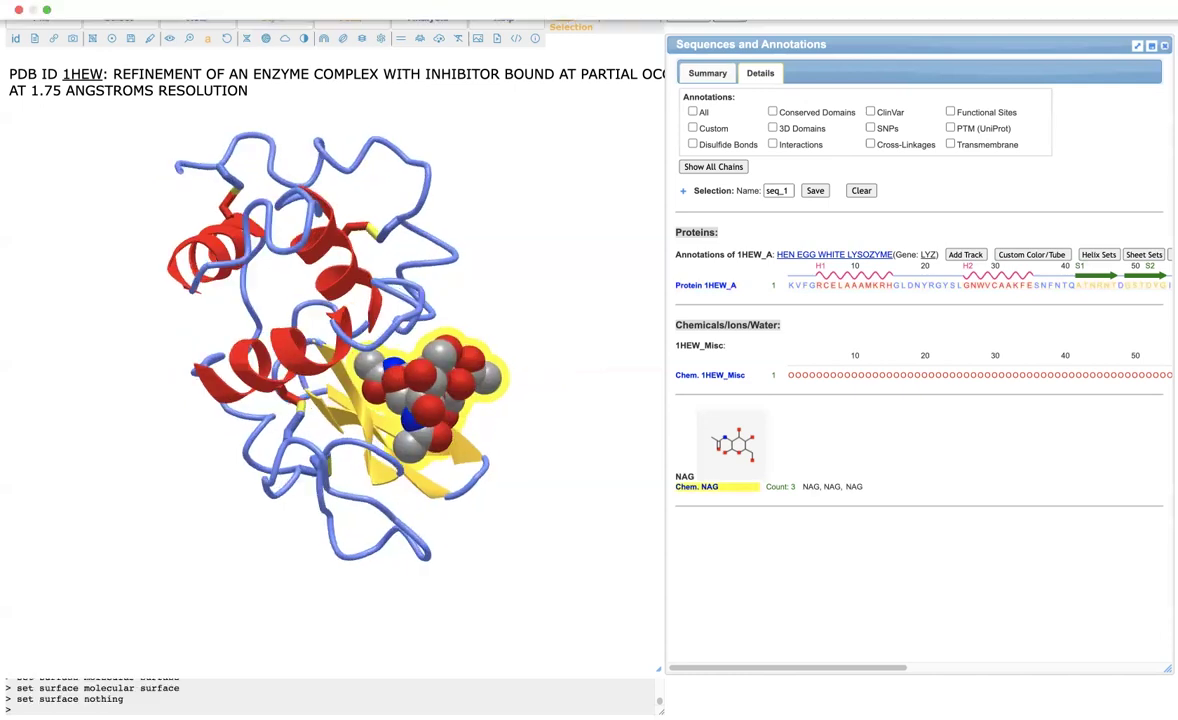
{"action": "left_click", "coordinate": [284, 20]}
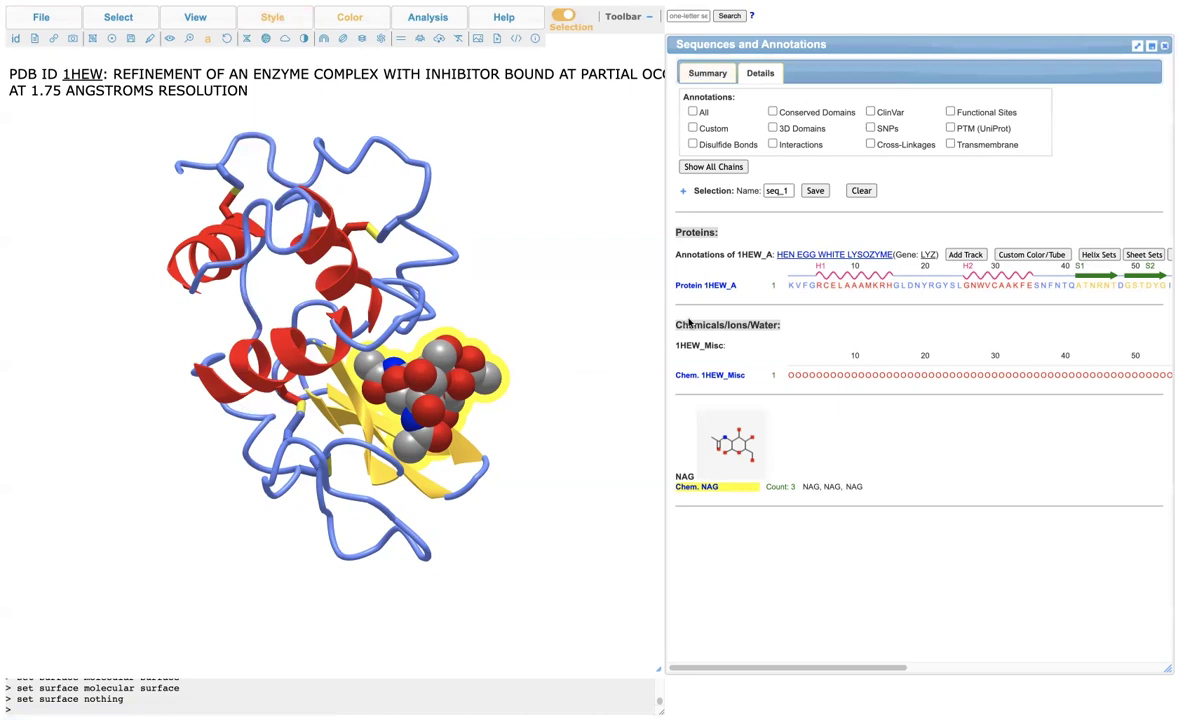
Select protein chain 1HEW_A, show its Solvent Accessible surface and inspect how the NAG ligand sits against it.
{"action": "left_click", "coordinate": [699, 285]}
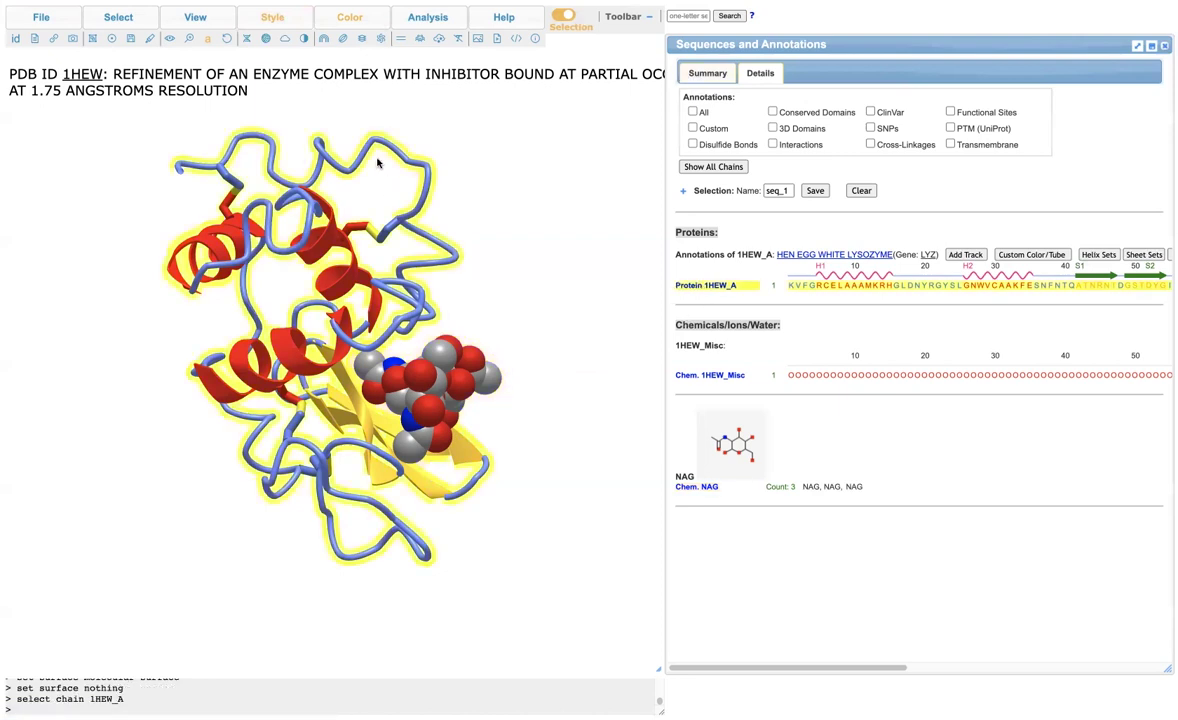
{"action": "mouse_move", "coordinate": [303, 27]}
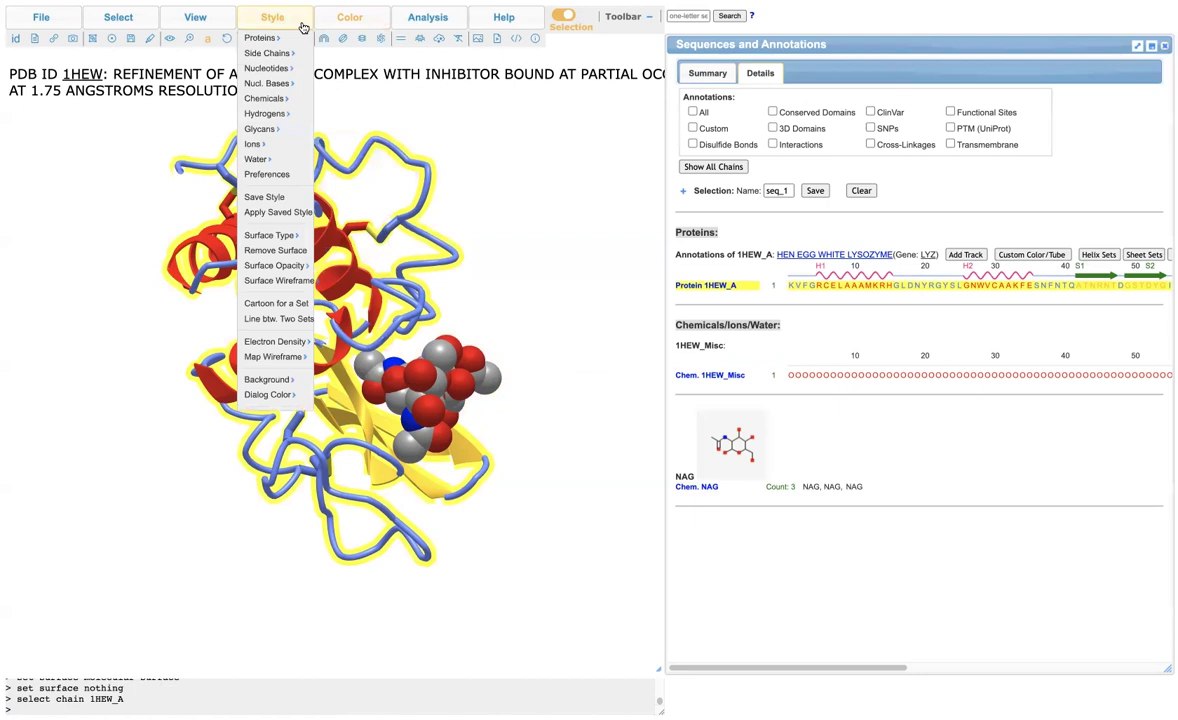
{"action": "mouse_move", "coordinate": [290, 234]}
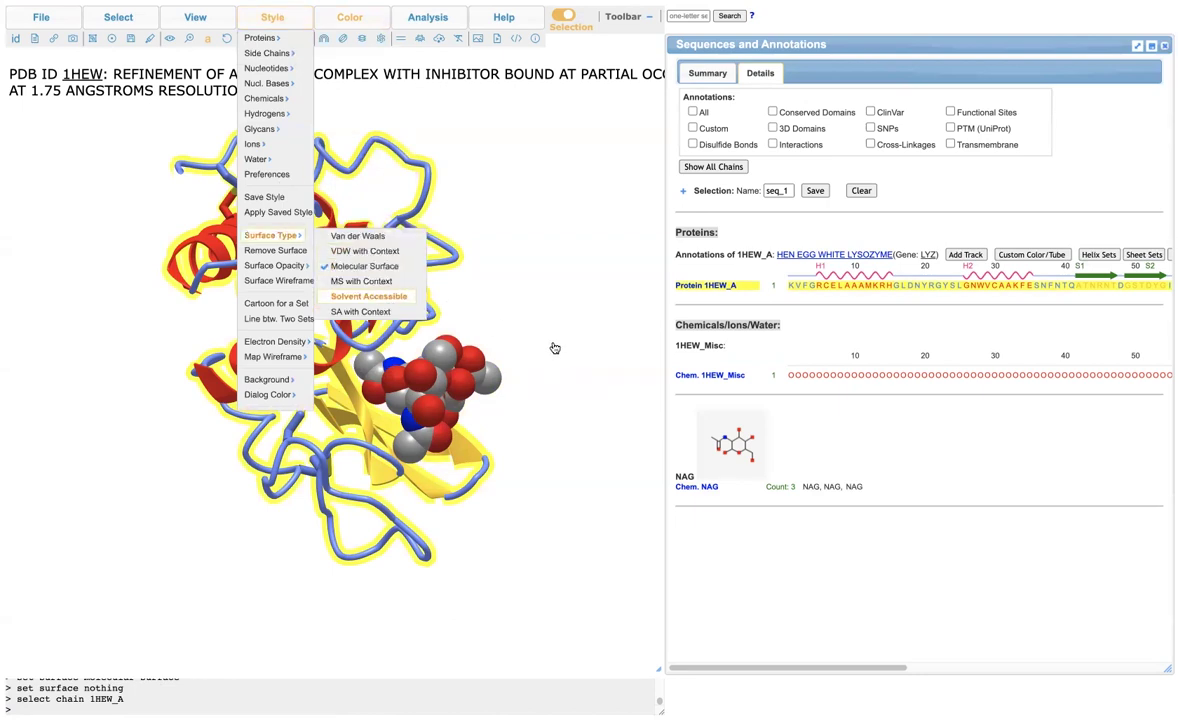
{"action": "left_click_drag", "start_coordinate": [515, 339], "coordinate": [251, 407]}
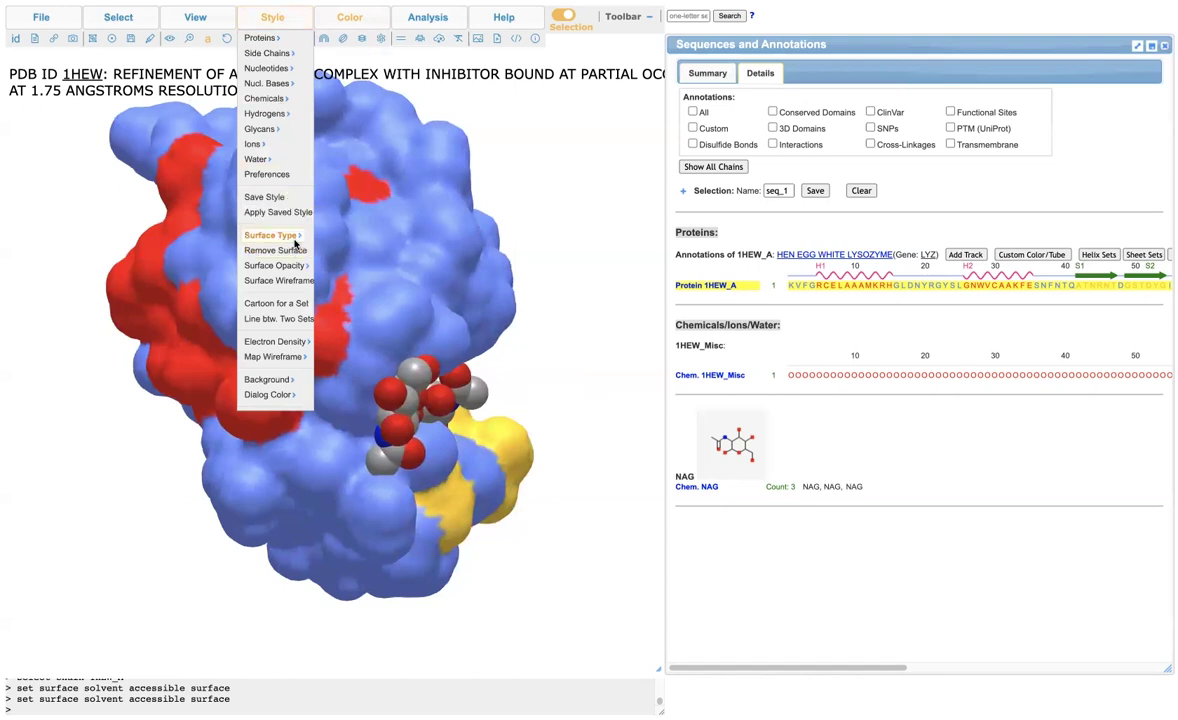
Switch the protein to a Molecular Surface and inspect the NAG binding cleft from several angles.
{"action": "mouse_move", "coordinate": [300, 236]}
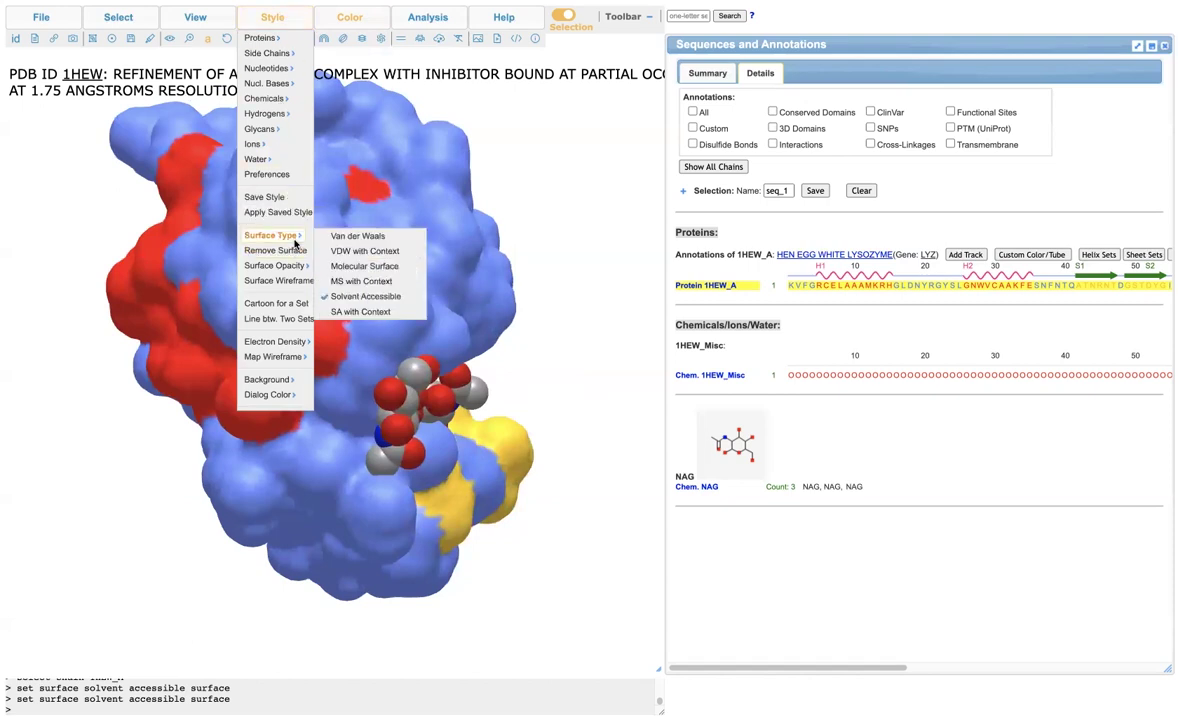
{"action": "left_click", "coordinate": [372, 268]}
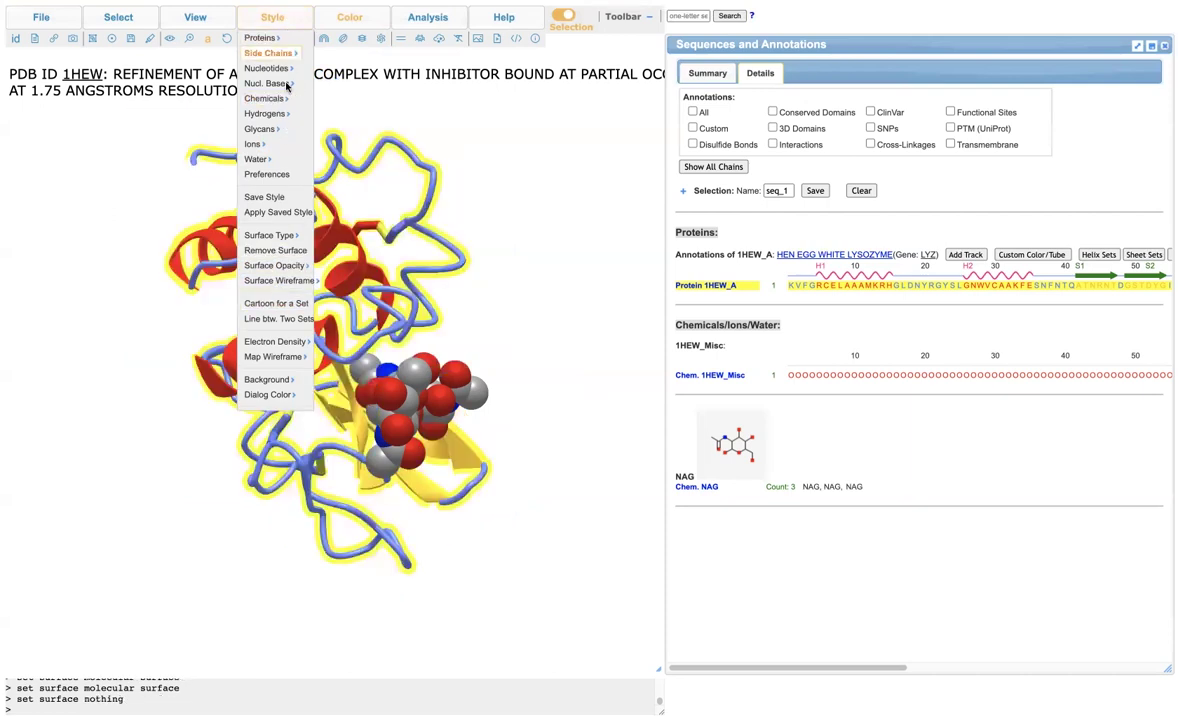
{"action": "mouse_move", "coordinate": [281, 235]}
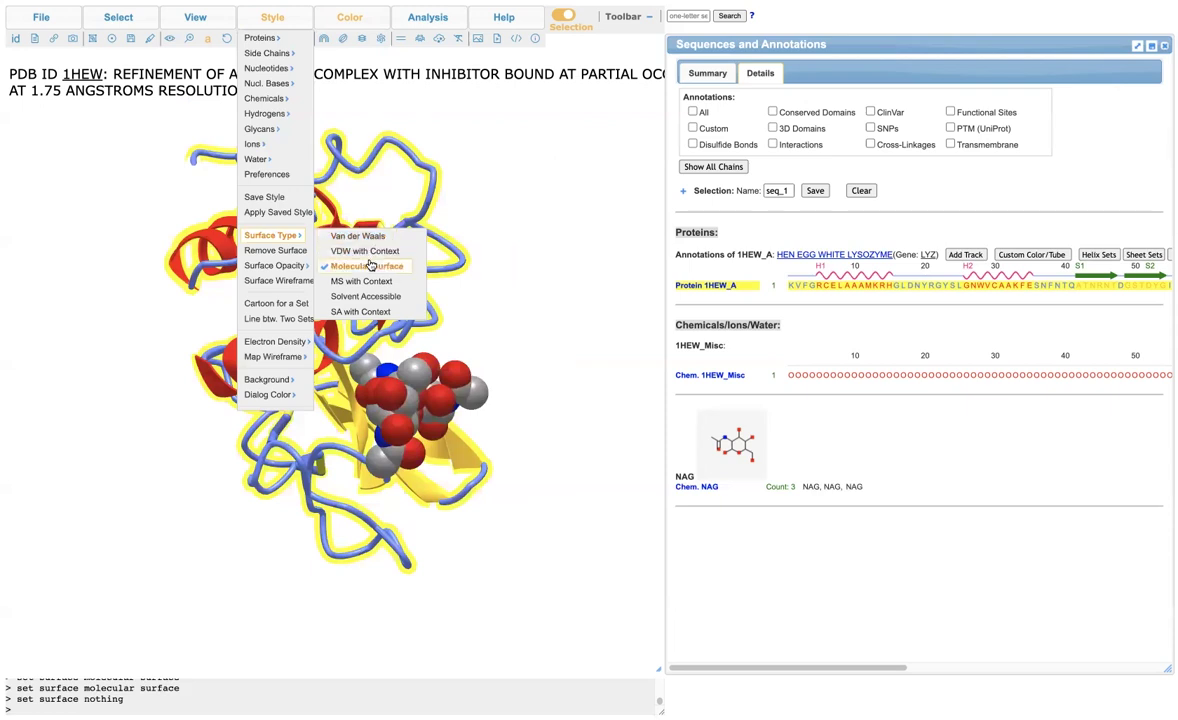
{"action": "left_click", "coordinate": [366, 266]}
{"action": "left_click_drag", "start_coordinate": [452, 308], "coordinate": [375, 390]}
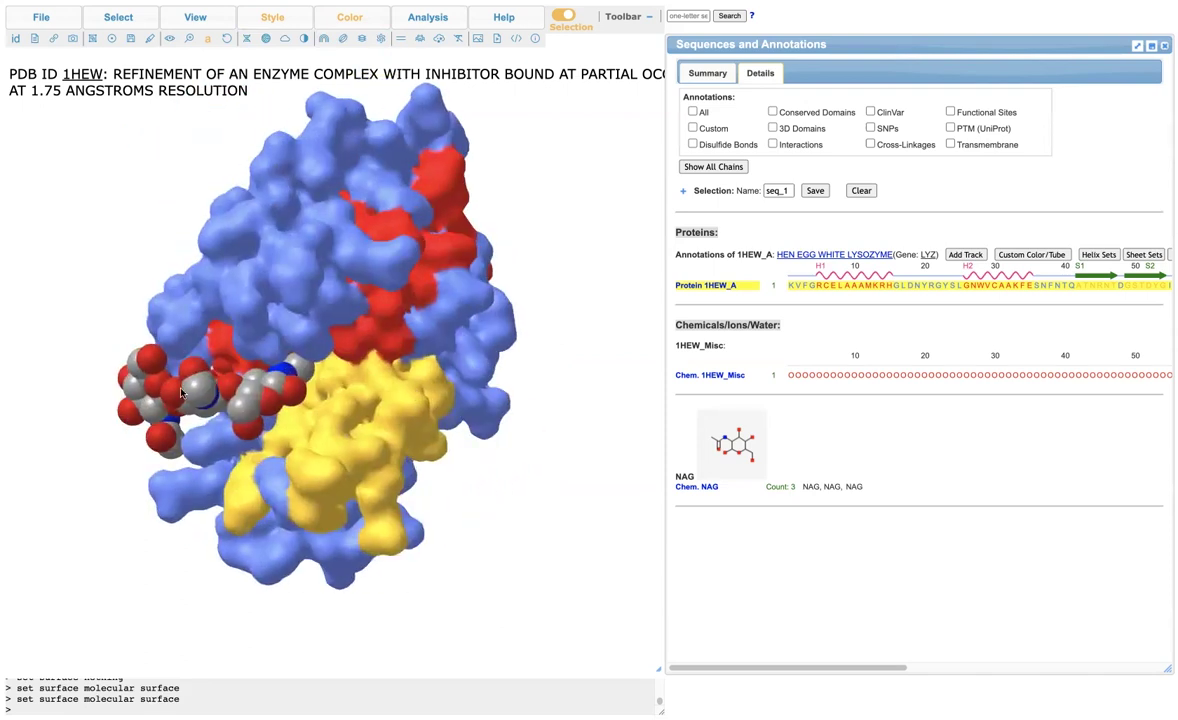
{"action": "left_click_drag", "start_coordinate": [170, 375], "coordinate": [226, 376]}
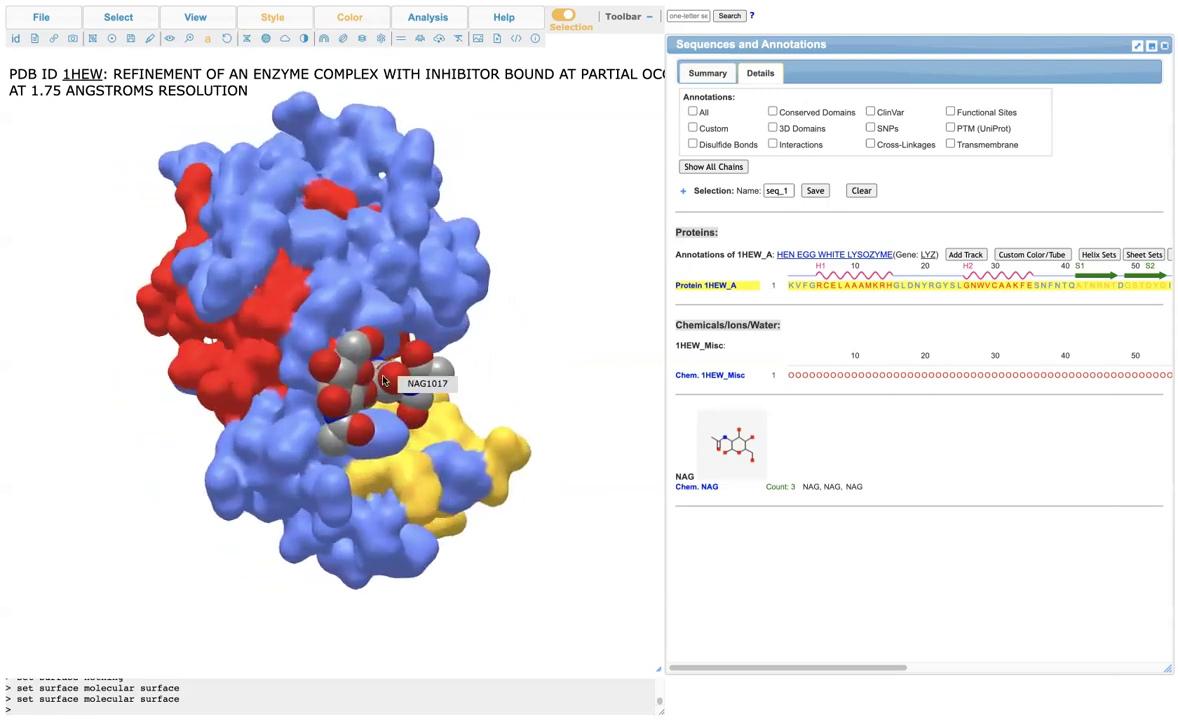
{"action": "left_click_drag", "start_coordinate": [438, 388], "coordinate": [322, 451]}
{"action": "left_click_drag", "start_coordinate": [375, 232], "coordinate": [335, 518]}
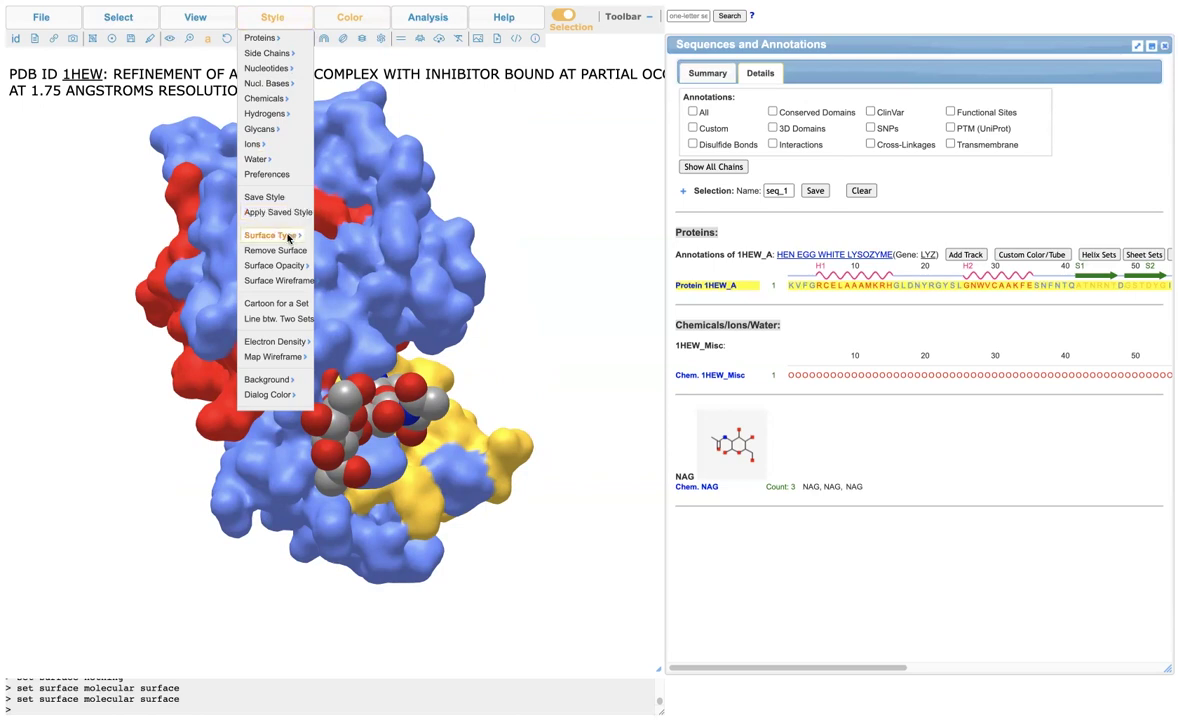
Remove the protein's surface, then select the NAG ligand and display it in Stick style.
{"action": "left_click", "coordinate": [288, 250]}
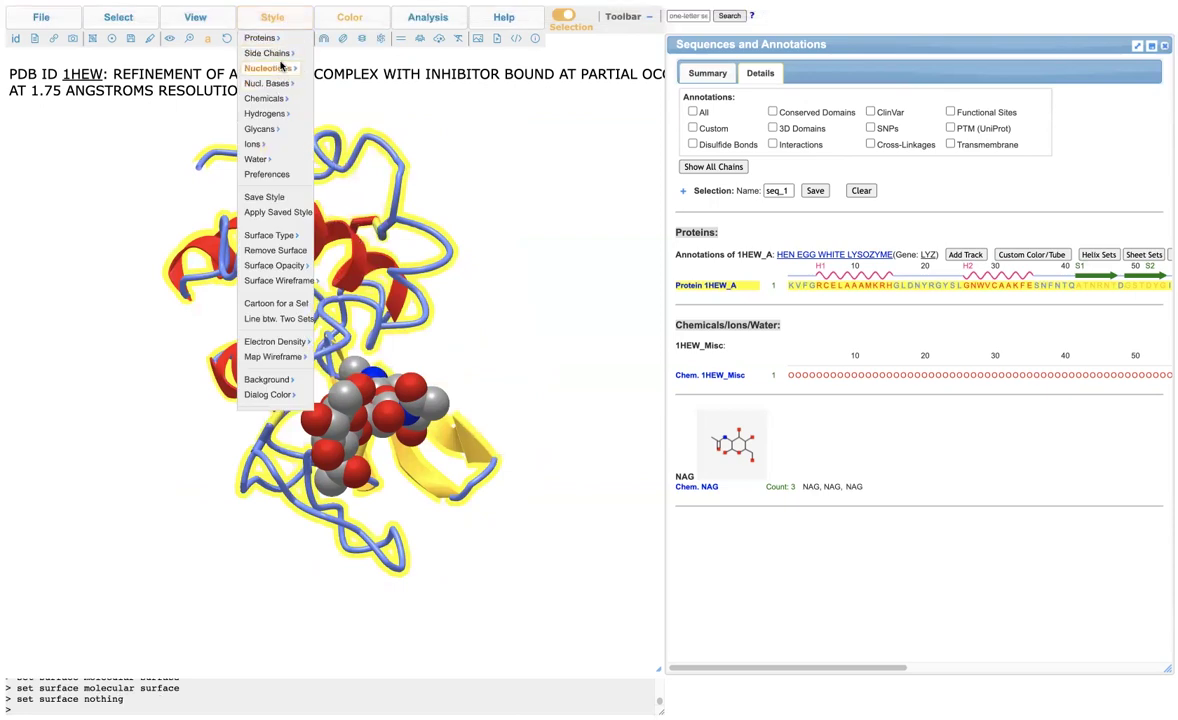
{"action": "mouse_move", "coordinate": [295, 98]}
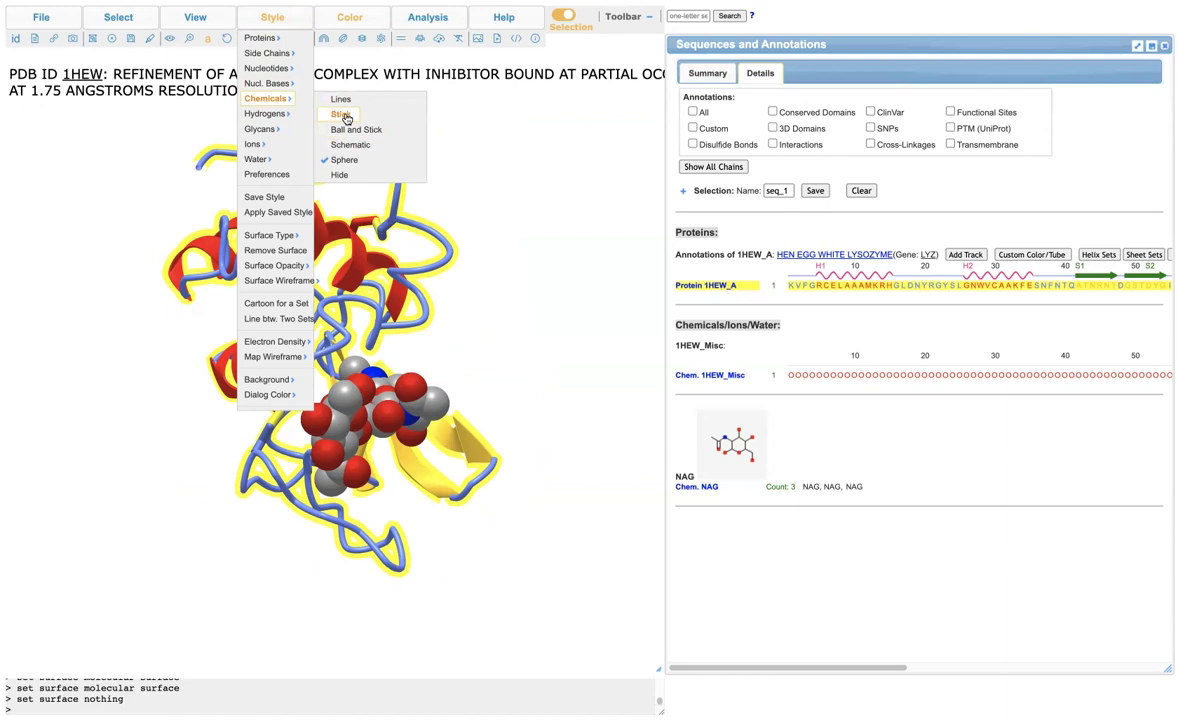
{"action": "left_click", "coordinate": [343, 115]}
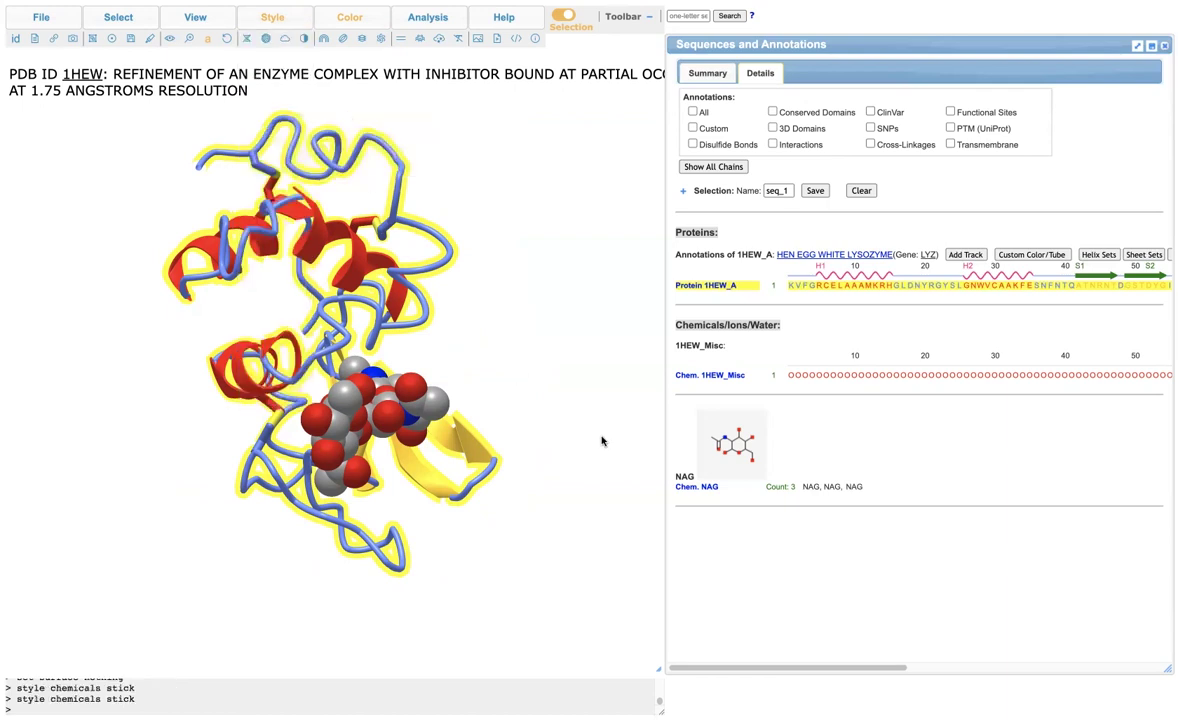
{"action": "left_click", "coordinate": [689, 488]}
{"action": "left_click", "coordinate": [273, 19]}
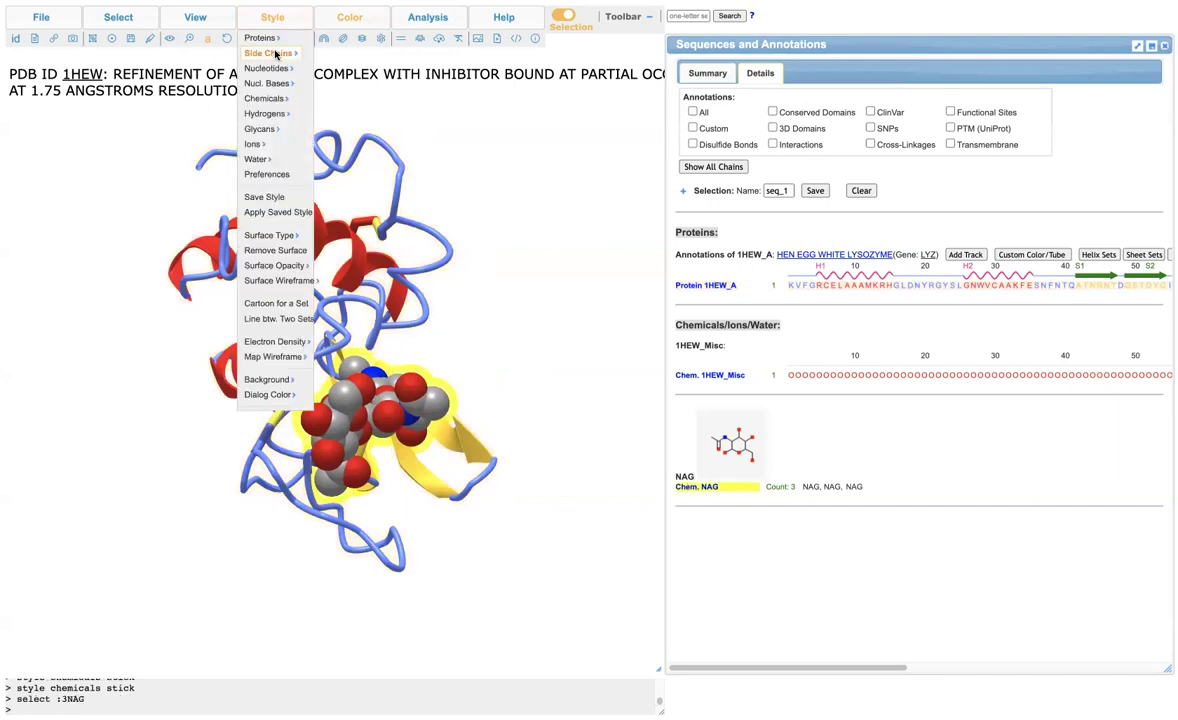
{"action": "mouse_move", "coordinate": [287, 105]}
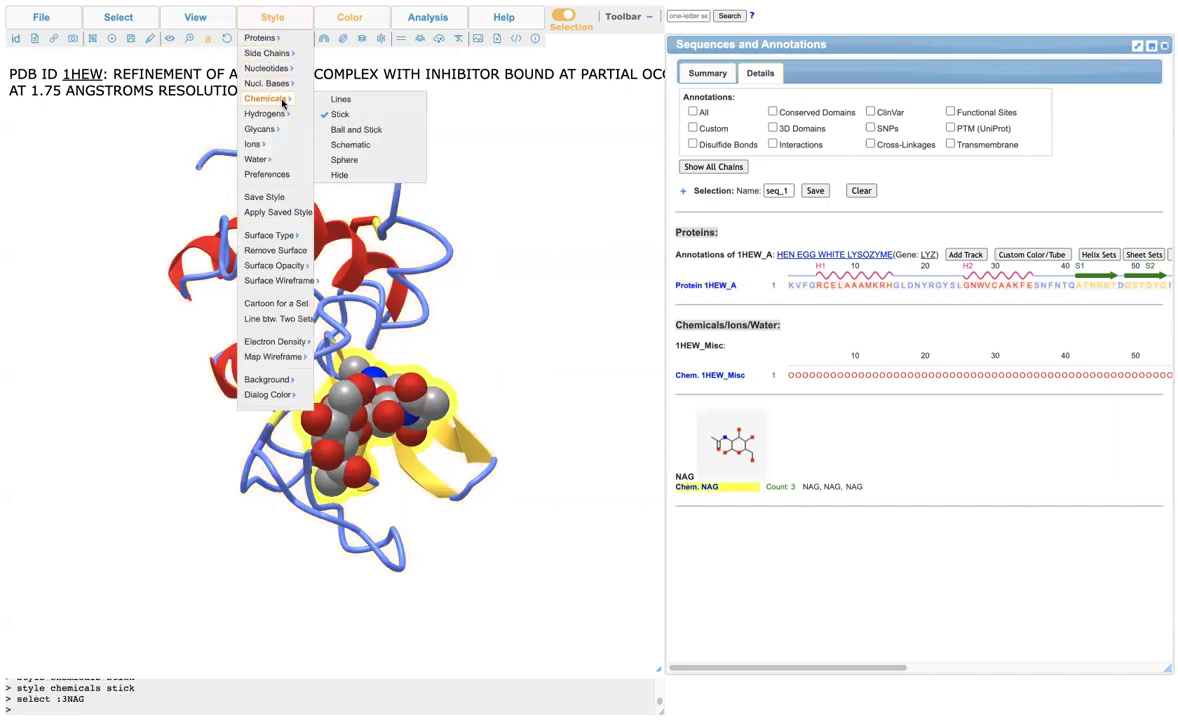
{"action": "left_click", "coordinate": [343, 115]}
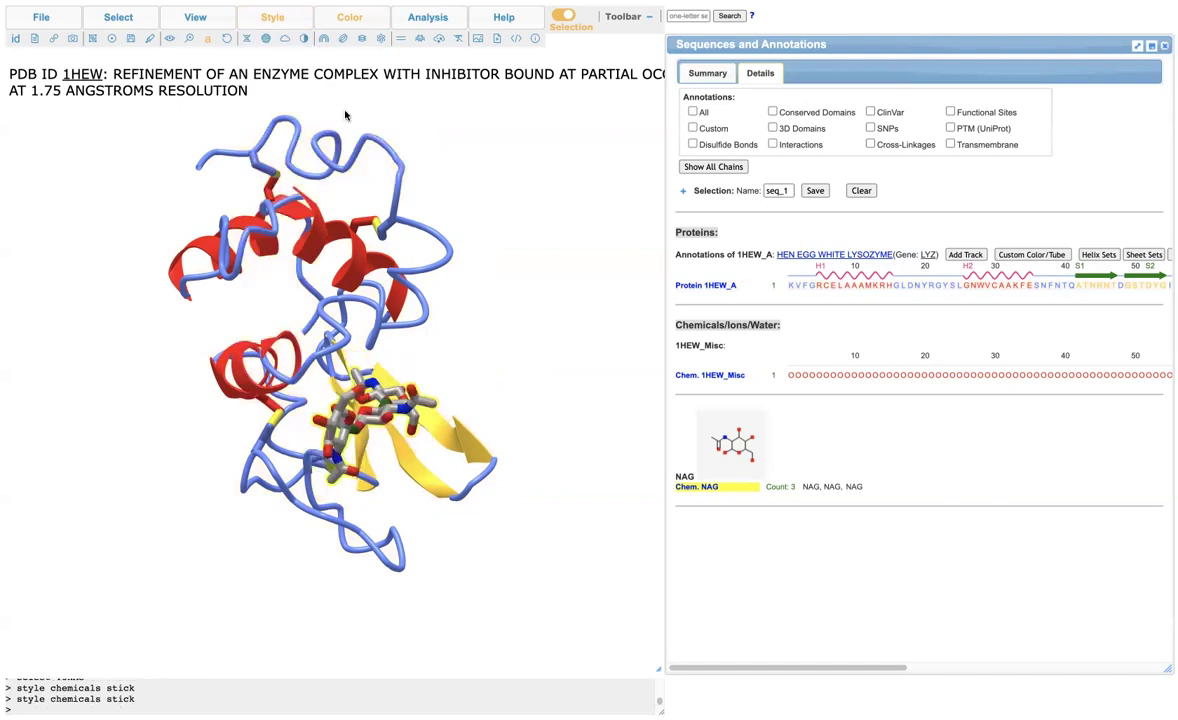
Inspect the NAG ligand's sticks and the neighbouring protein residues from several angles.
{"action": "left_click", "coordinate": [288, 20]}
{"action": "mouse_move", "coordinate": [285, 45]}
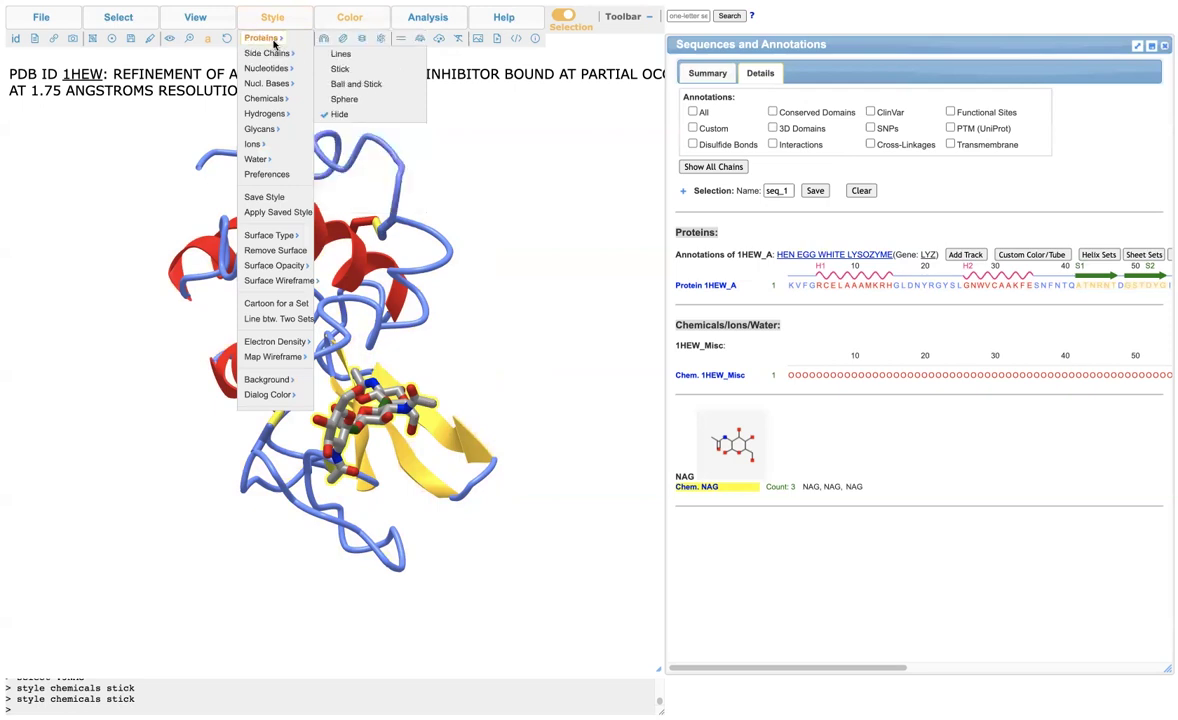
{"action": "mouse_move", "coordinate": [276, 97]}
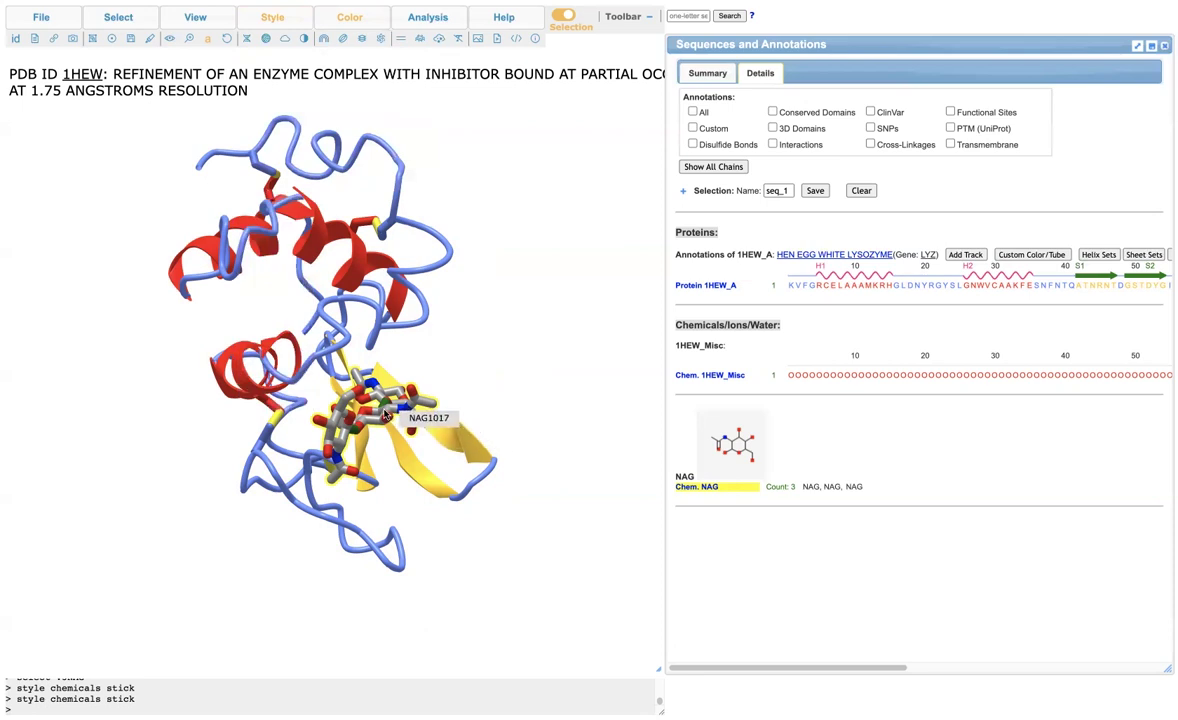
{"action": "left_click_drag", "start_coordinate": [337, 460], "coordinate": [375, 350]}
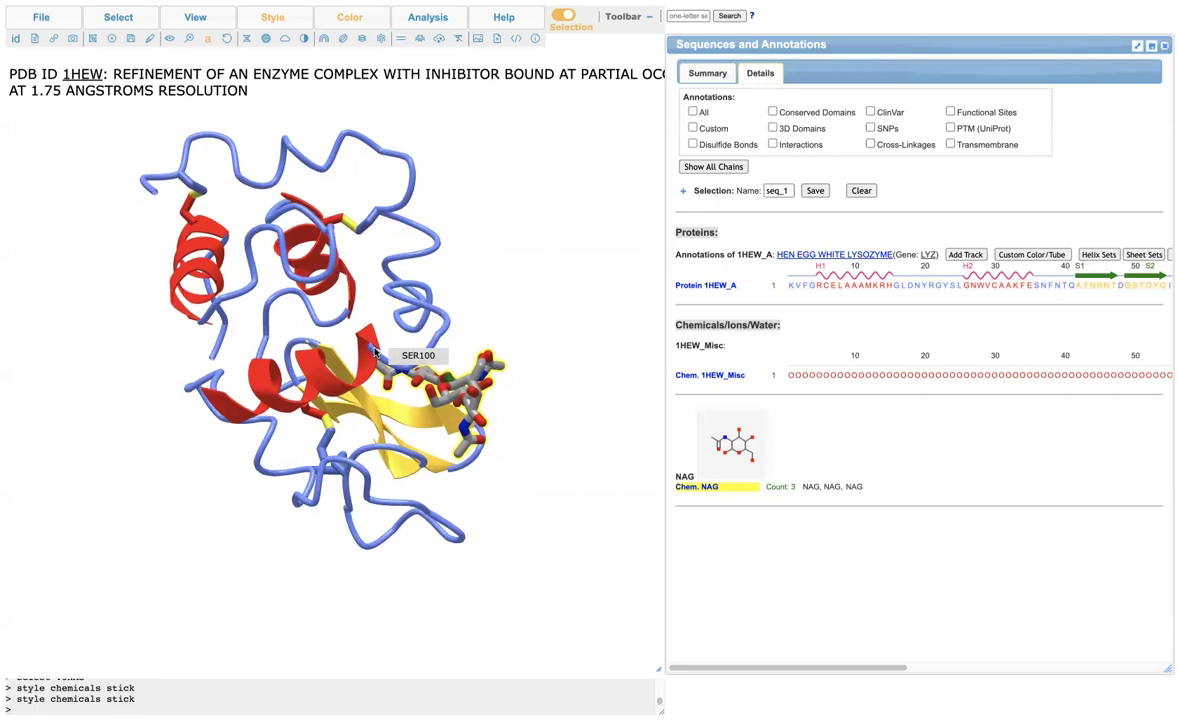
{"action": "left_click_drag", "start_coordinate": [333, 418], "coordinate": [445, 330]}
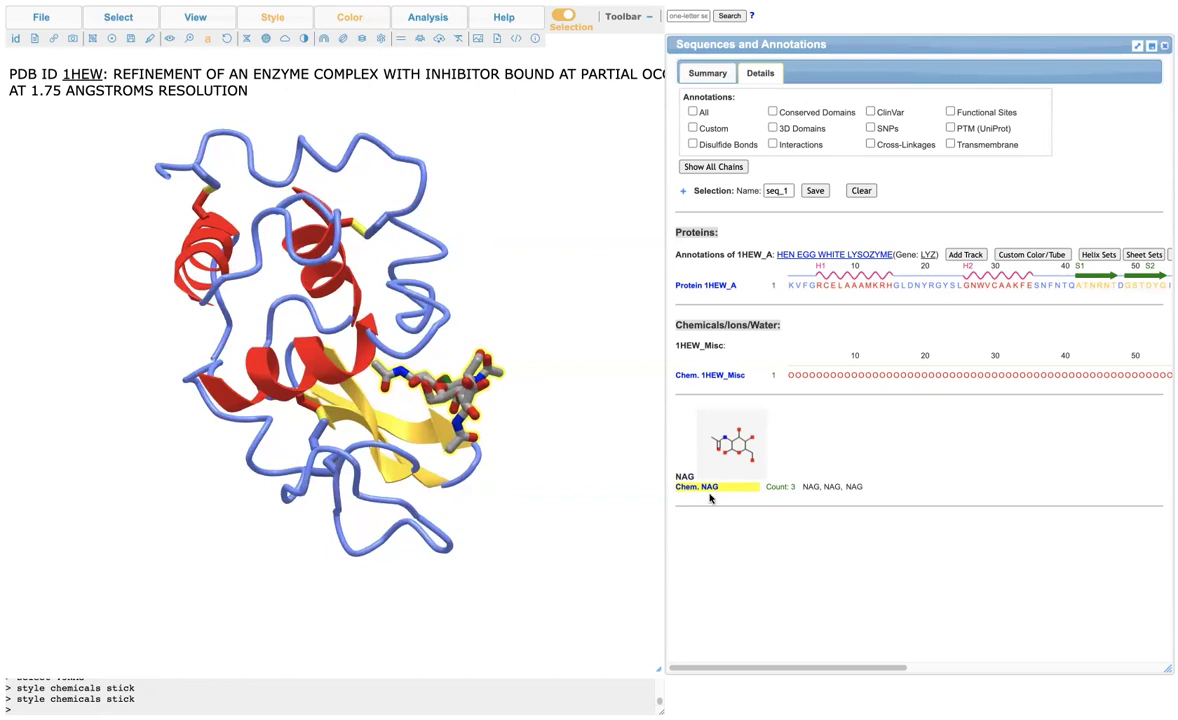
Open the settings for interactions between two sets of atoms and review the hydrogen bond distance thresholds.
{"action": "left_click", "coordinate": [446, 20]}
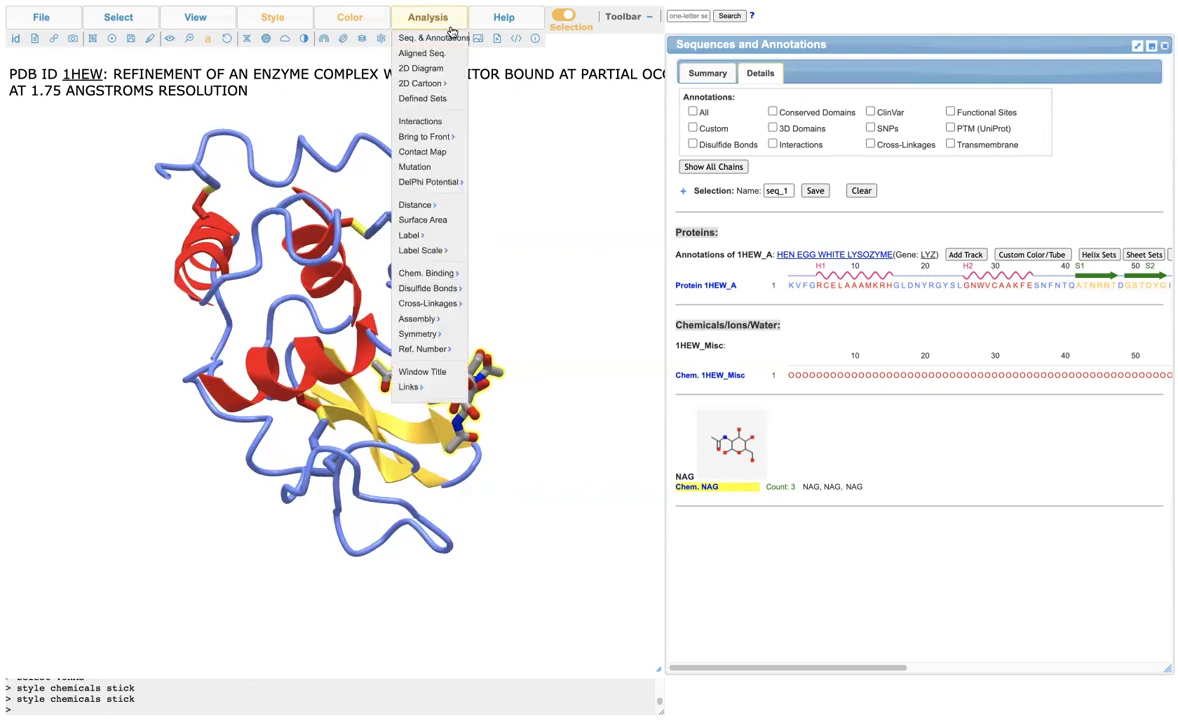
{"action": "left_click", "coordinate": [420, 123]}
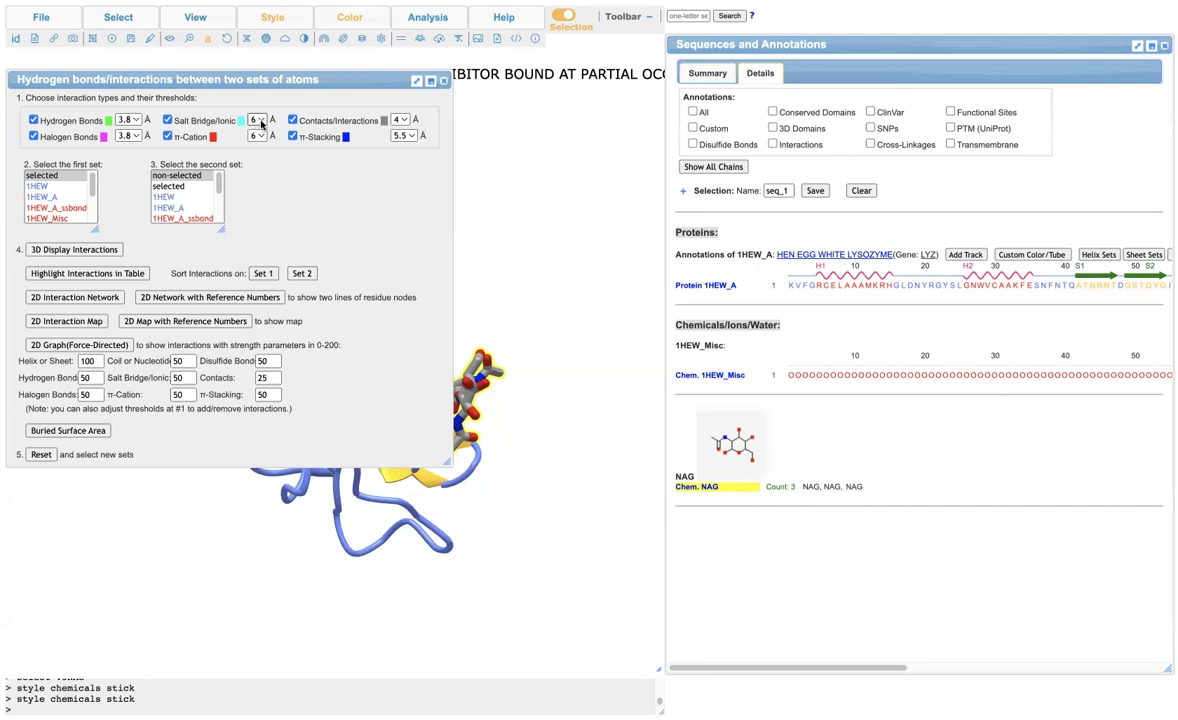
{"action": "left_click", "coordinate": [128, 120]}
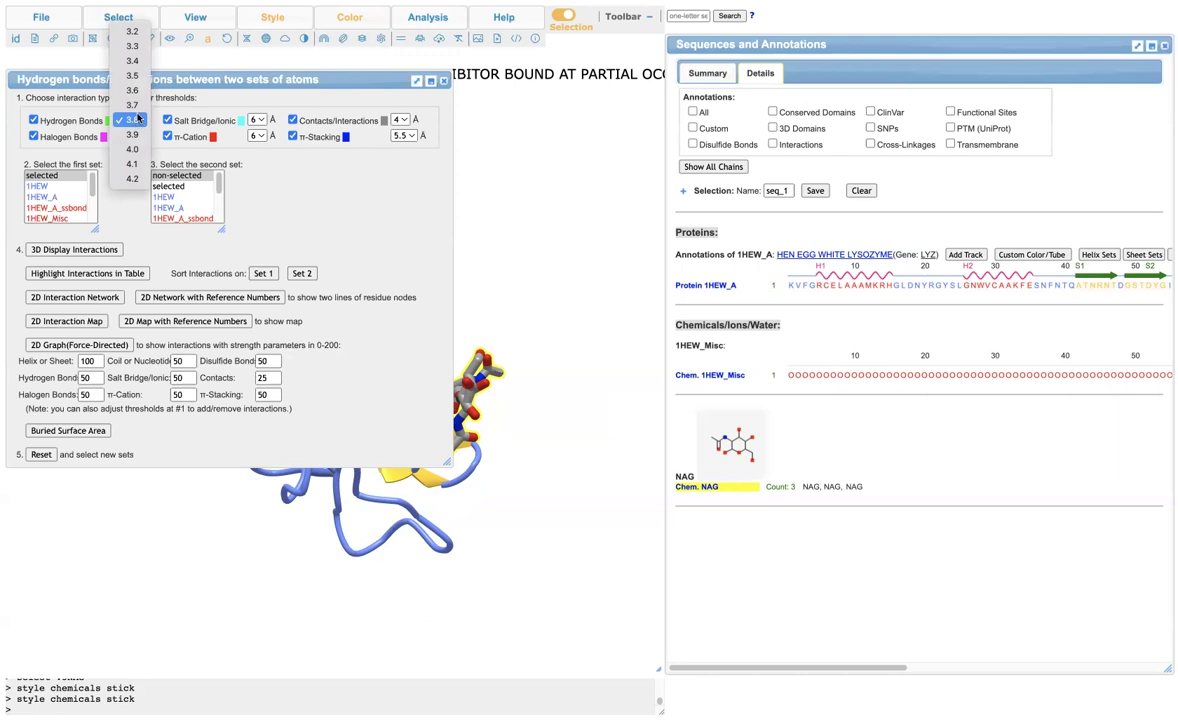
{"action": "left_click", "coordinate": [286, 188]}
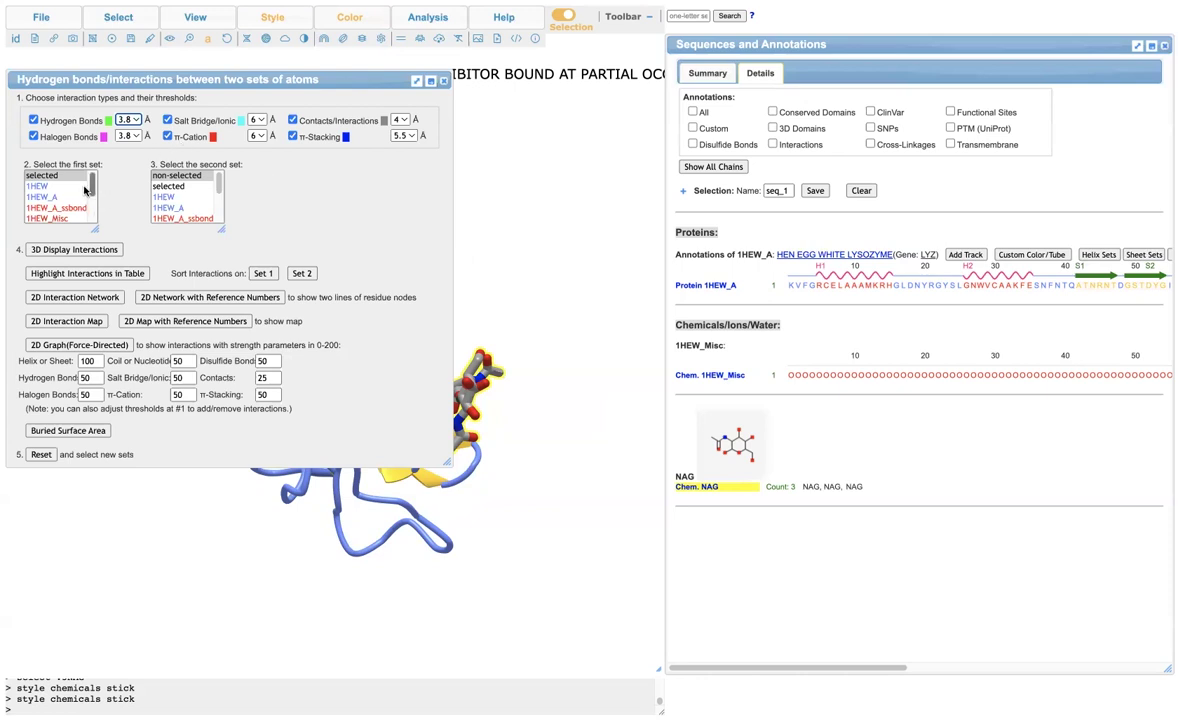
Display the 3D interactions between NAG as first set and 1HEW_A as second set, with the dialog moved clear of the structure.
{"action": "left_click_drag", "start_coordinate": [92, 187], "coordinate": [92, 212]}
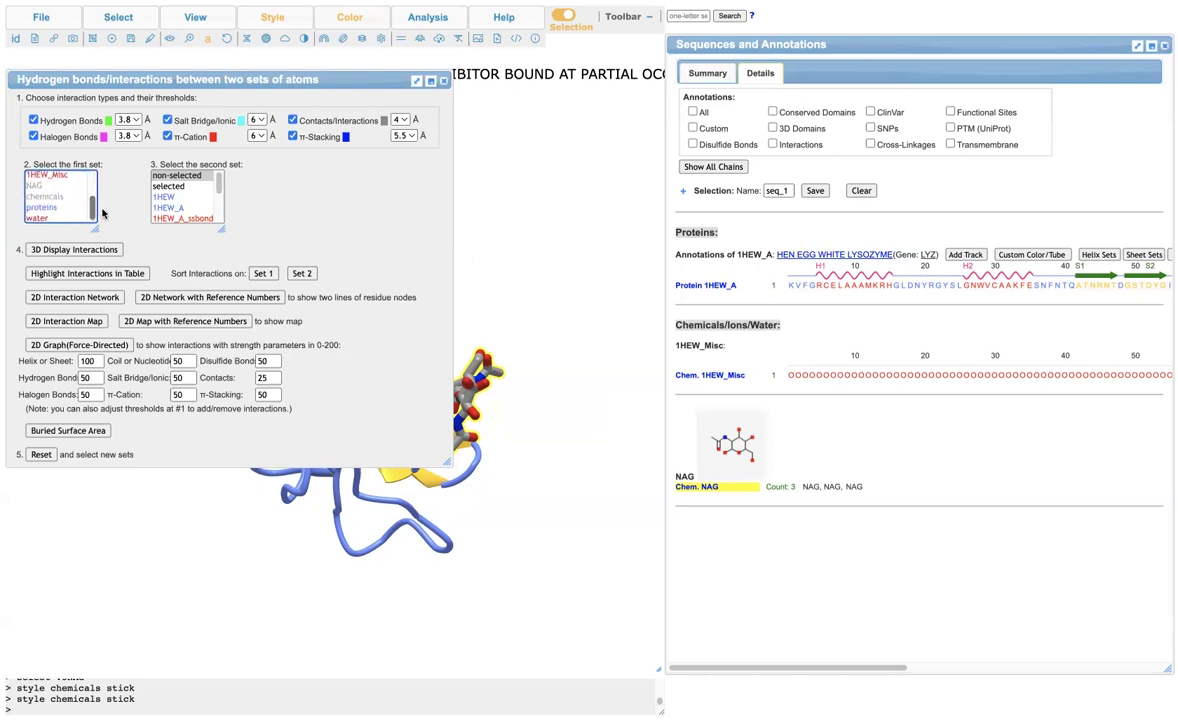
{"action": "left_click", "coordinate": [66, 184]}
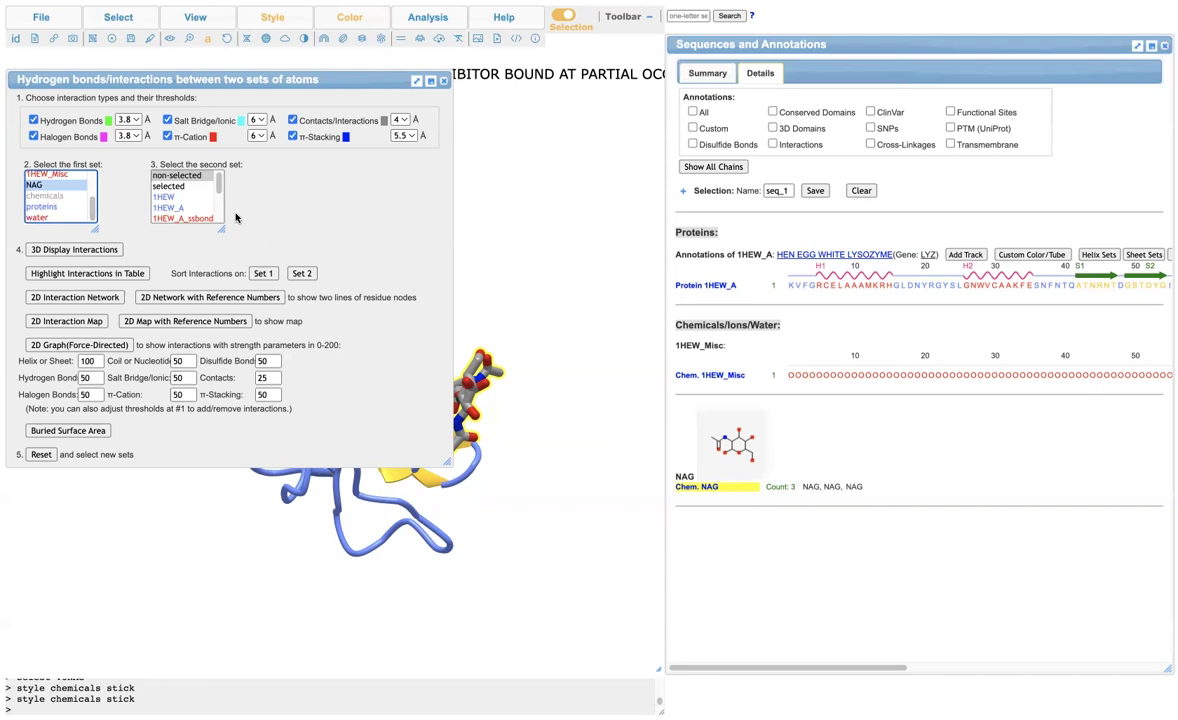
{"action": "left_click", "coordinate": [184, 208]}
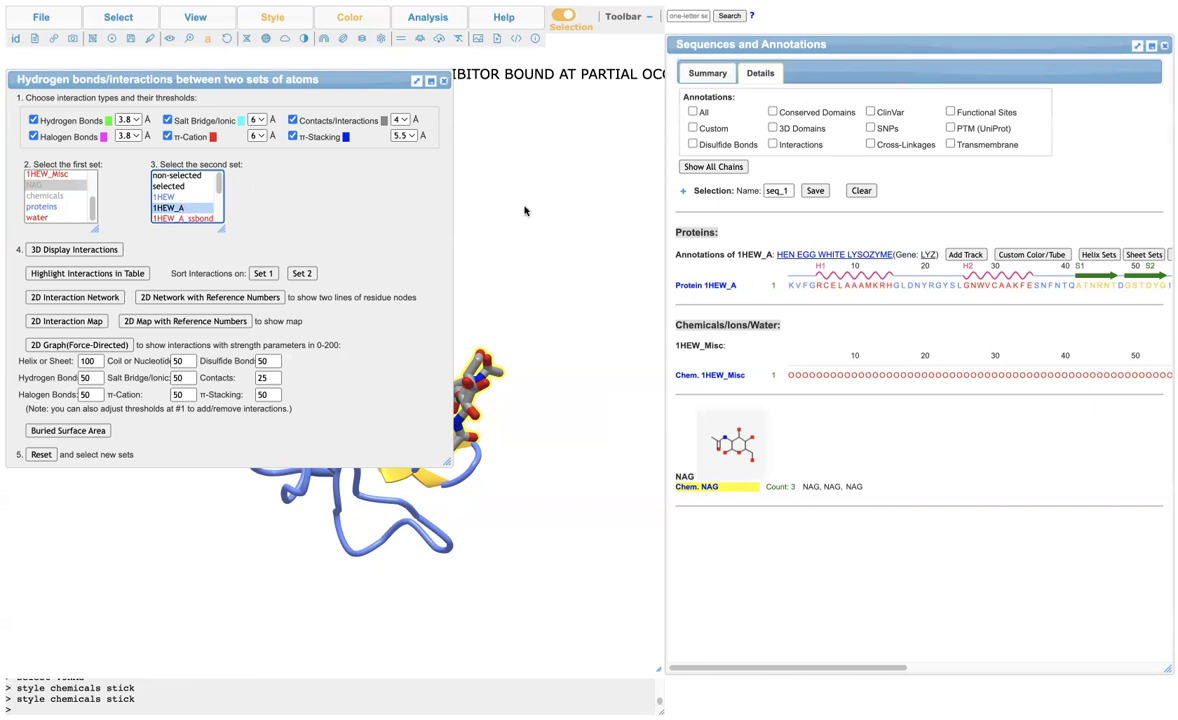
{"action": "left_click", "coordinate": [45, 251]}
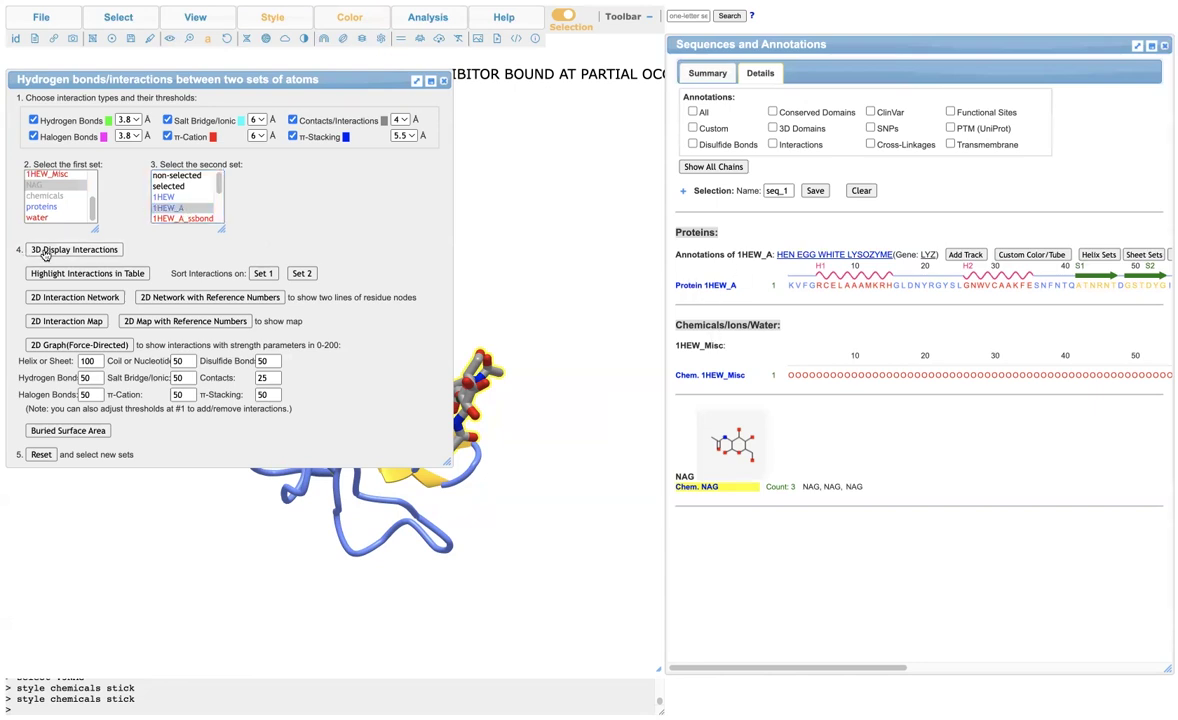
{"action": "left_click_drag", "start_coordinate": [258, 79], "coordinate": [881, 165]}
{"action": "left_click_drag", "start_coordinate": [307, 360], "coordinate": [467, 395]}
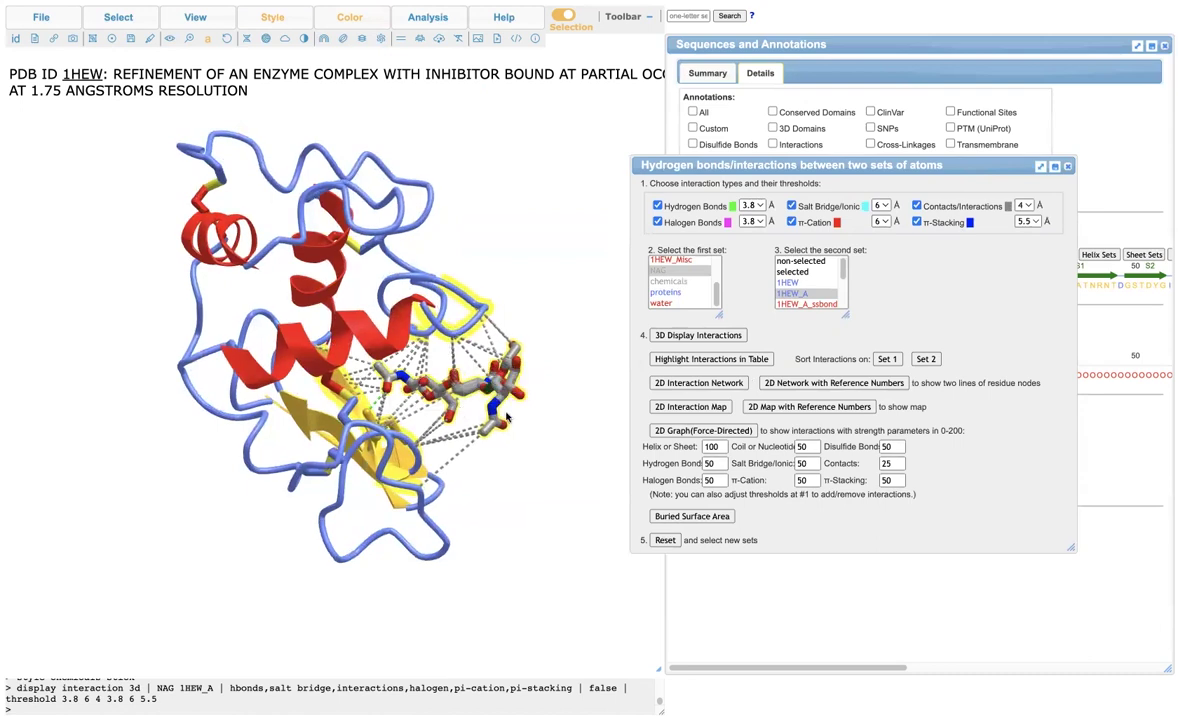
Move the interactions dialog clear of the structure and display the side chains of the selected interacting residues in Stick style.
{"action": "left_click_drag", "start_coordinate": [432, 405], "coordinate": [459, 436]}
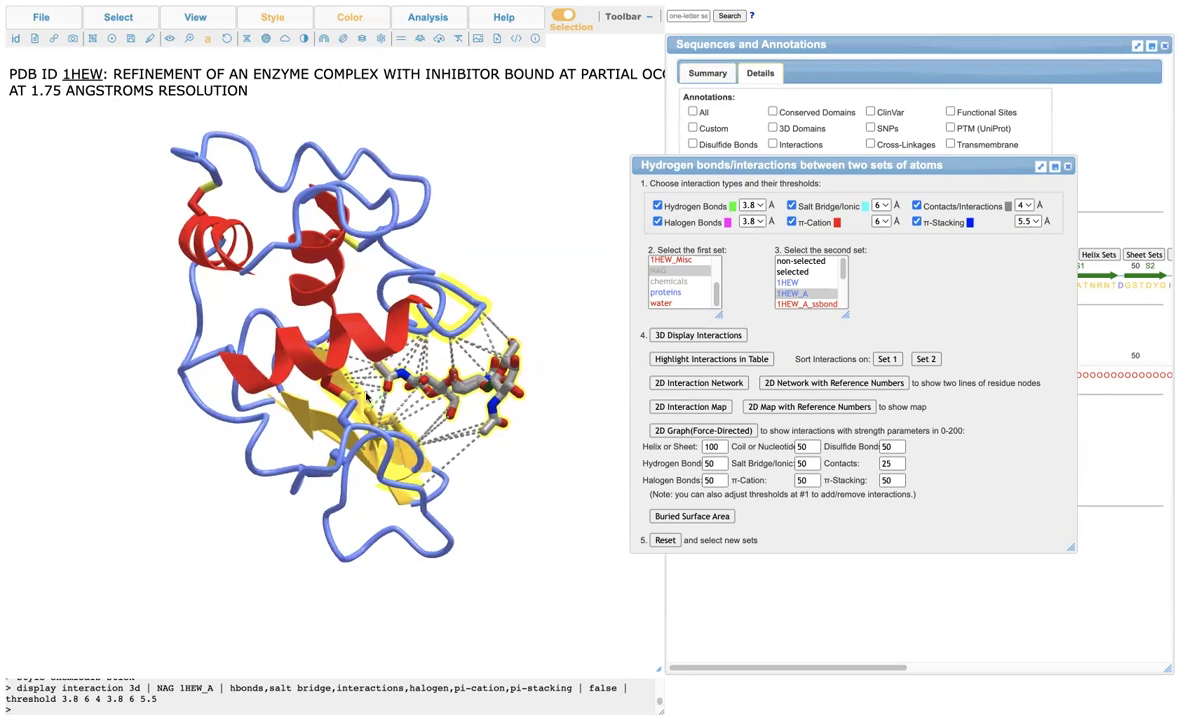
{"action": "mouse_move", "coordinate": [374, 405]}
{"action": "left_mouse_down"}
{"action": "mouse_move", "coordinate": [452, 463]}
{"action": "mouse_move", "coordinate": [390, 423]}
{"action": "left_mouse_up"}
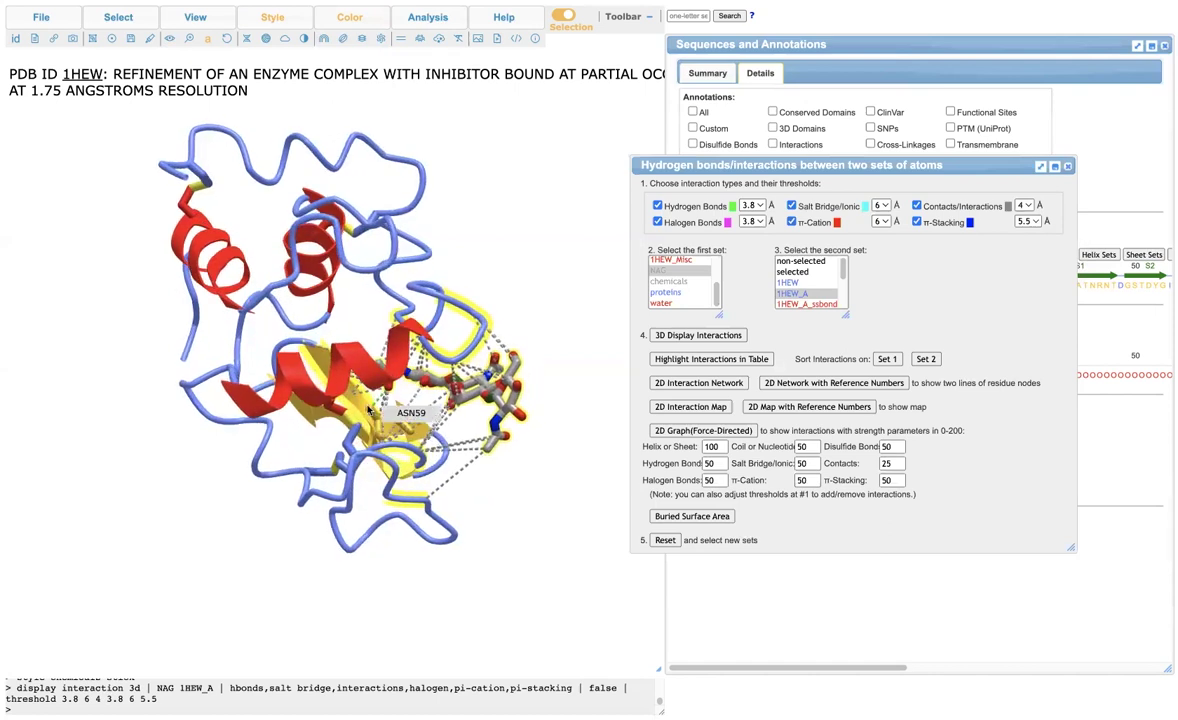
{"action": "left_click_drag", "start_coordinate": [367, 414], "coordinate": [338, 354]}
{"action": "left_click_drag", "start_coordinate": [430, 410], "coordinate": [369, 441]}
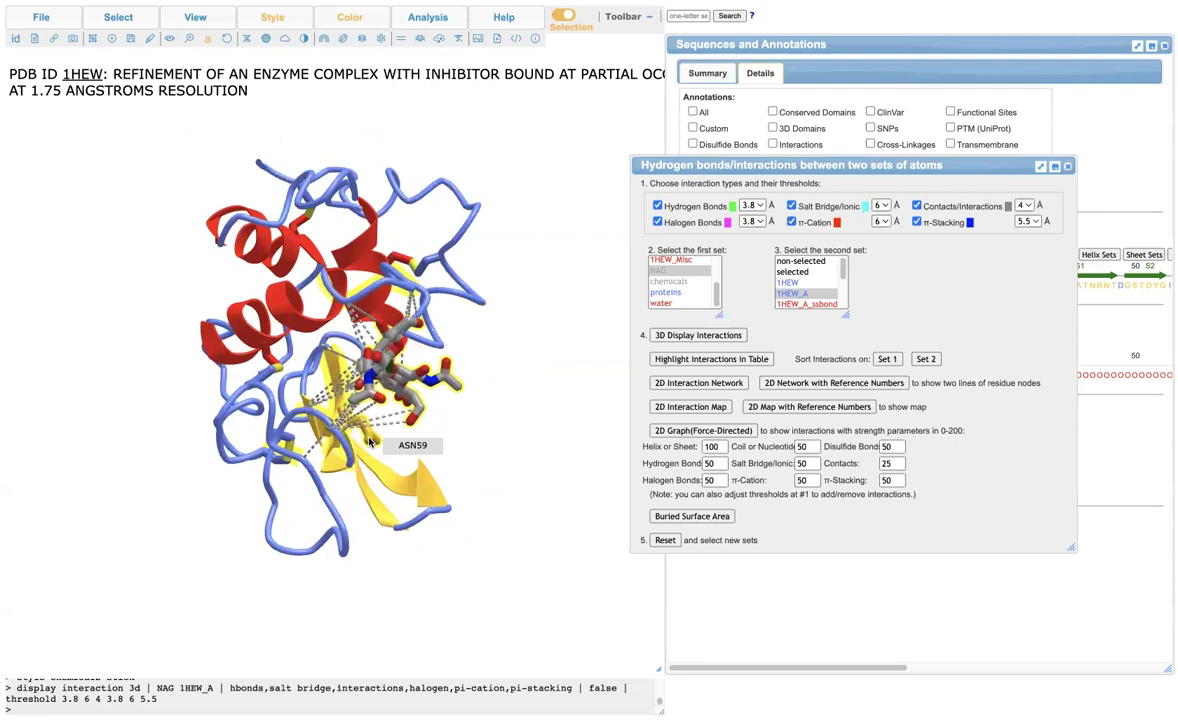
{"action": "left_click_drag", "start_coordinate": [369, 441], "coordinate": [585, 221]}
{"action": "left_click_drag", "start_coordinate": [790, 166], "coordinate": [45, 406]}
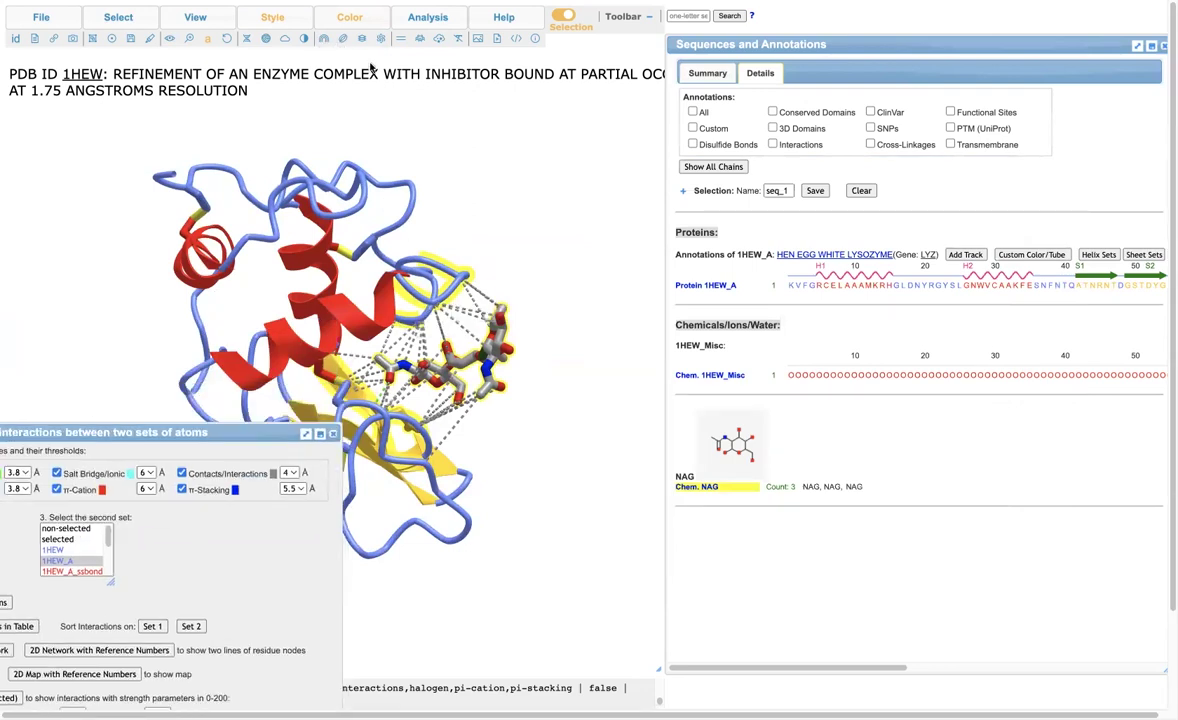
{"action": "left_click", "coordinate": [272, 20]}
{"action": "mouse_move", "coordinate": [268, 38]}
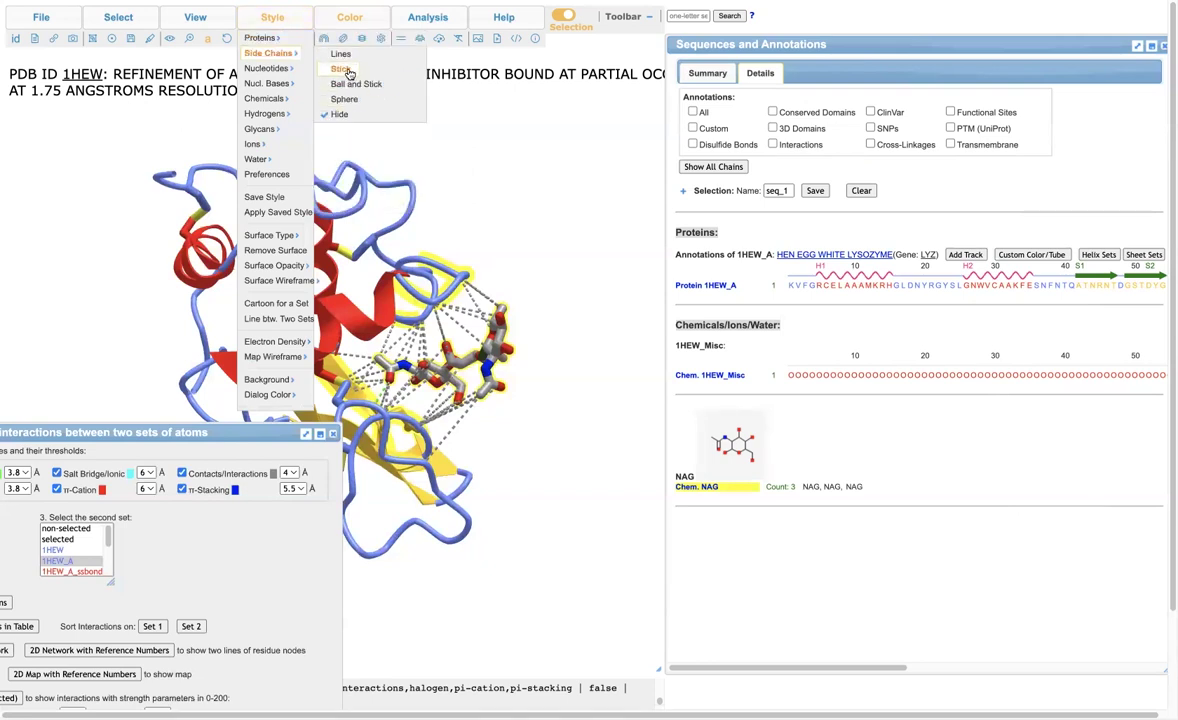
{"action": "left_click", "coordinate": [340, 69]}
{"action": "mouse_move", "coordinate": [445, 298]}
{"action": "left_mouse_down"}
{"action": "mouse_move", "coordinate": [458, 346]}
{"action": "mouse_move", "coordinate": [521, 362]}
{"action": "mouse_move", "coordinate": [432, 260]}
{"action": "mouse_move", "coordinate": [515, 294]}
{"action": "mouse_move", "coordinate": [521, 326]}
{"action": "left_mouse_up"}
Generate the 2D interaction network between NAG and 1HEW_A, and move the interactions dialog clear of the structure.
{"action": "left_click_drag", "start_coordinate": [147, 432], "coordinate": [337, 162]}
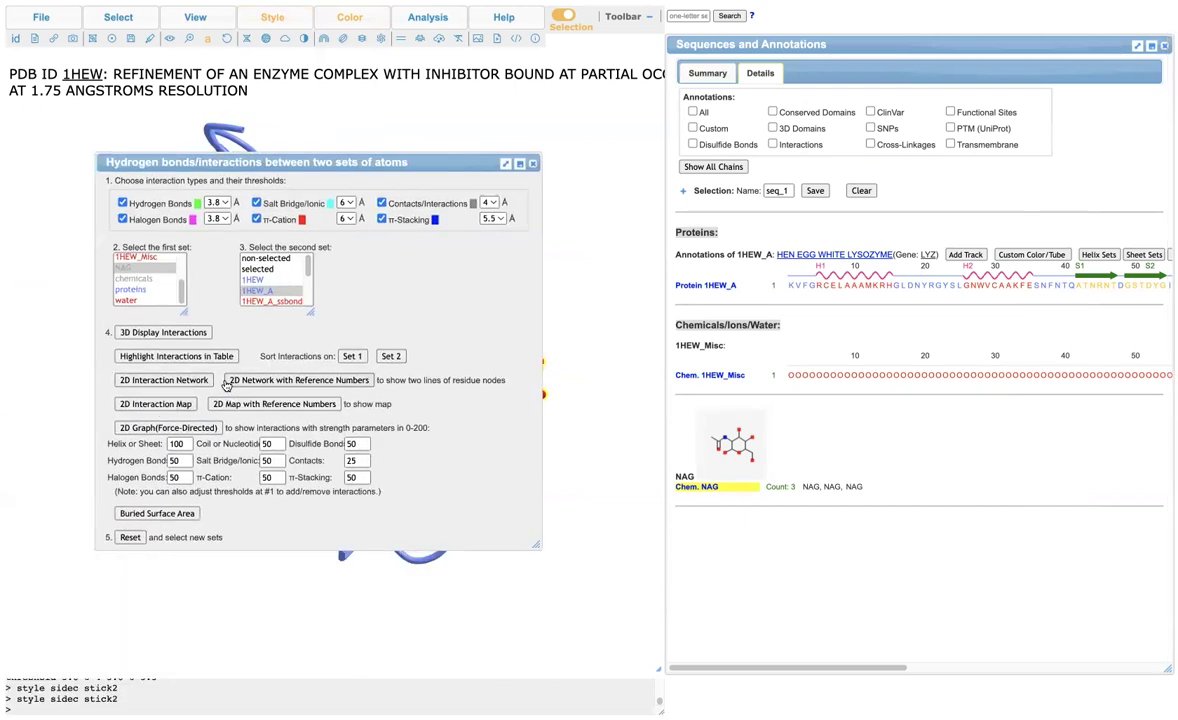
{"action": "left_click", "coordinate": [192, 382]}
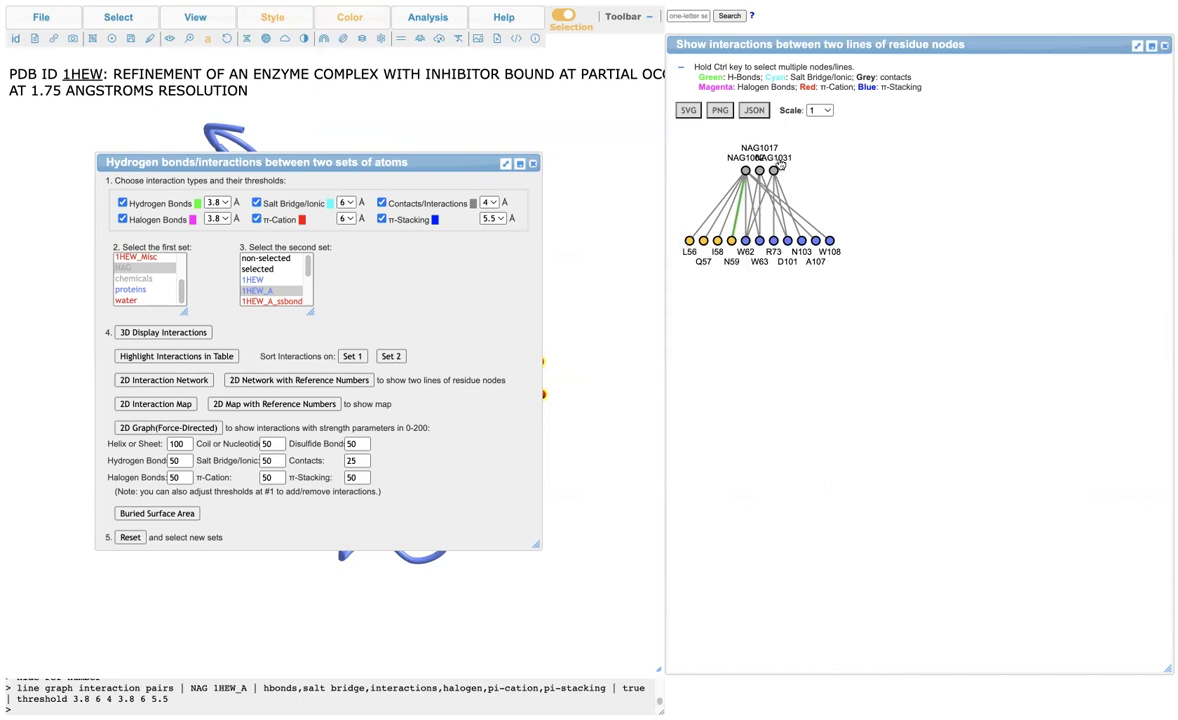
{"action": "left_click_drag", "start_coordinate": [359, 160], "coordinate": [293, 603]}
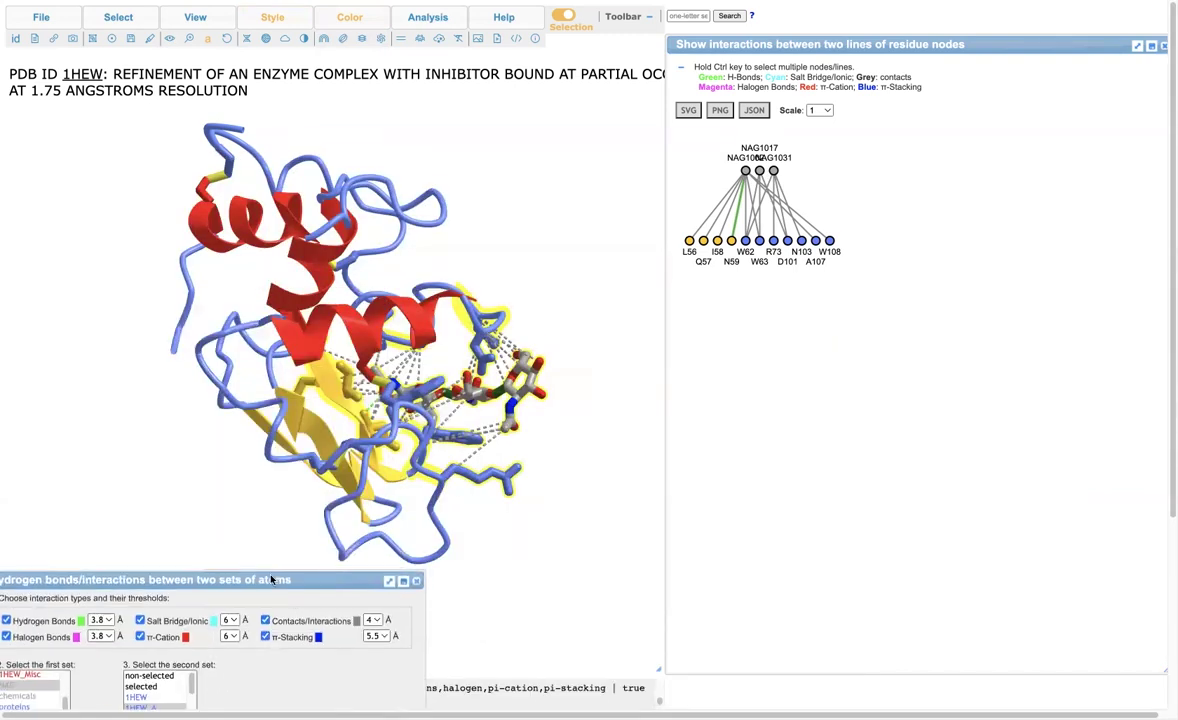
Color the NAG ligand and its interacting residues by atom, and examine the binding site from several angles.
{"action": "left_click_drag", "start_coordinate": [455, 335], "coordinate": [490, 385]}
{"action": "left_click_drag", "start_coordinate": [372, 414], "coordinate": [401, 378]}
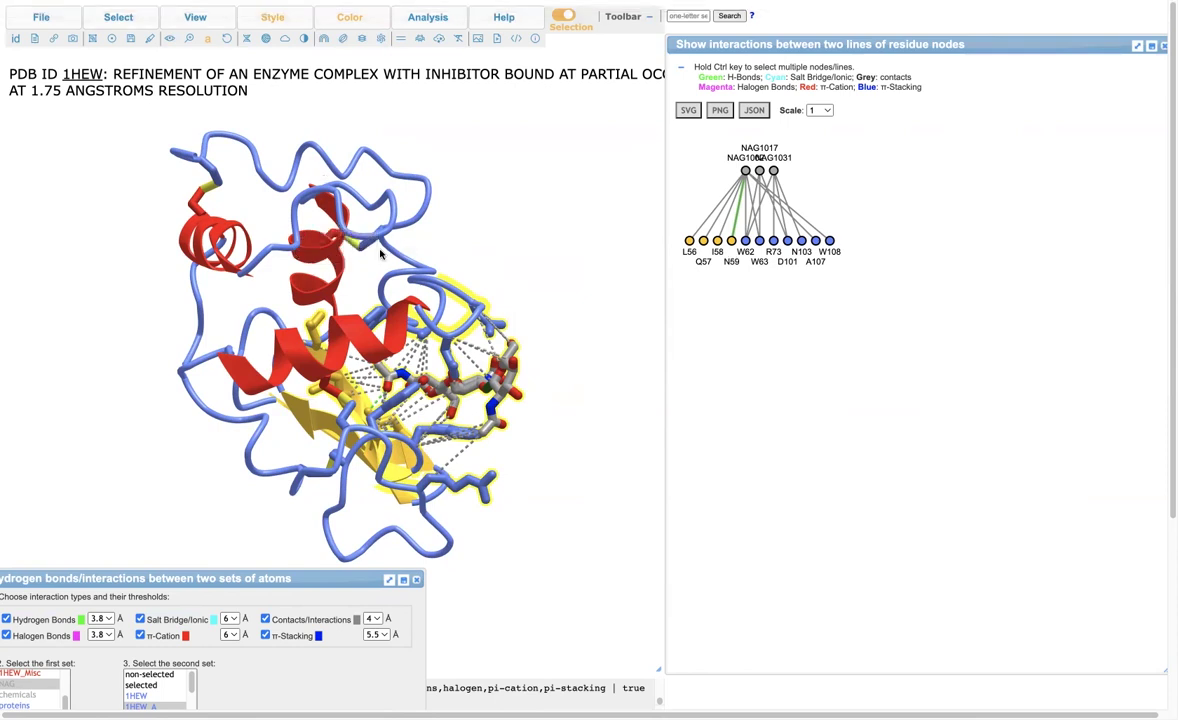
{"action": "left_click", "coordinate": [347, 28]}
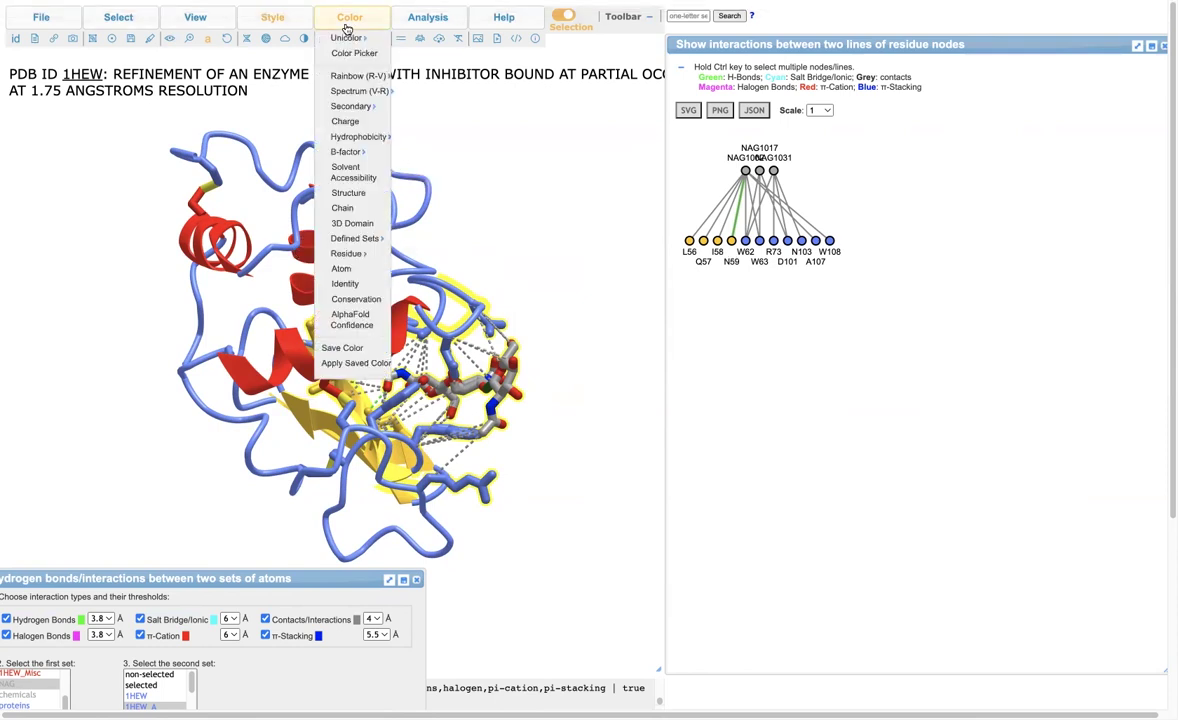
{"action": "left_click", "coordinate": [343, 269]}
{"action": "left_click_drag", "start_coordinate": [380, 373], "coordinate": [305, 405]}
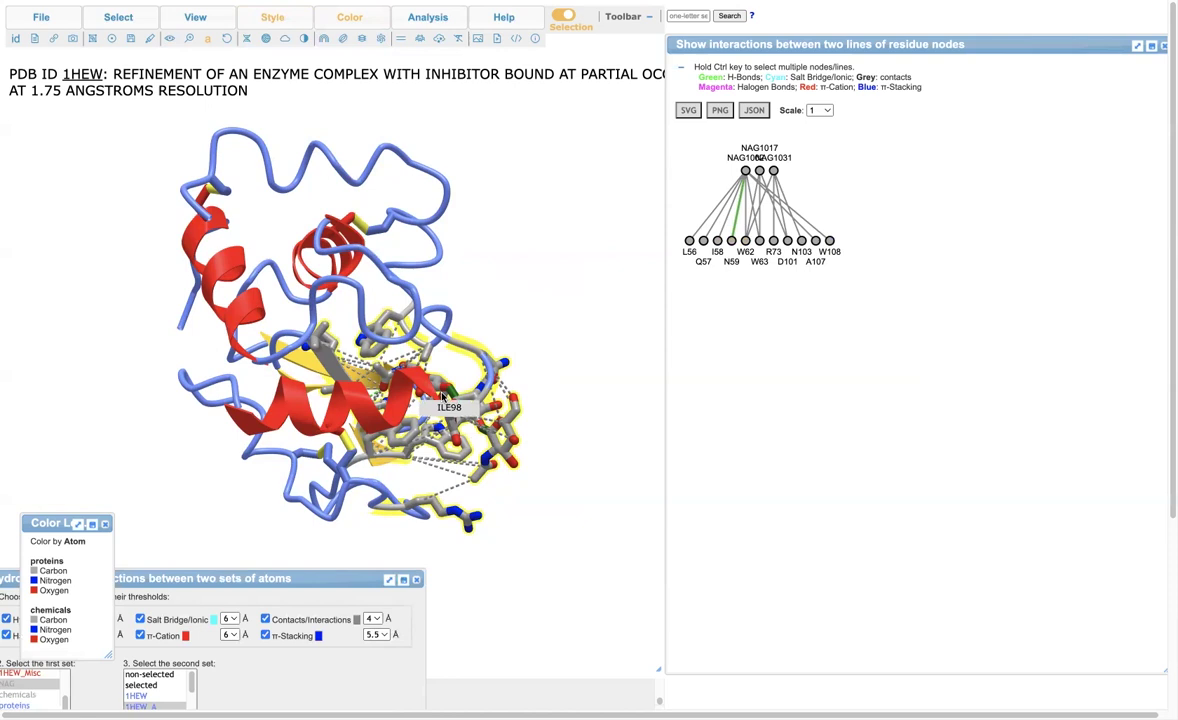
{"action": "scroll", "coordinate": [442, 397], "scroll_direction": "up", "scroll_amount": 5}
{"action": "scroll", "coordinate": [442, 397], "scroll_direction": "down", "scroll_amount": 5}
{"action": "left_click_drag", "start_coordinate": [434, 390], "coordinate": [450, 414]}
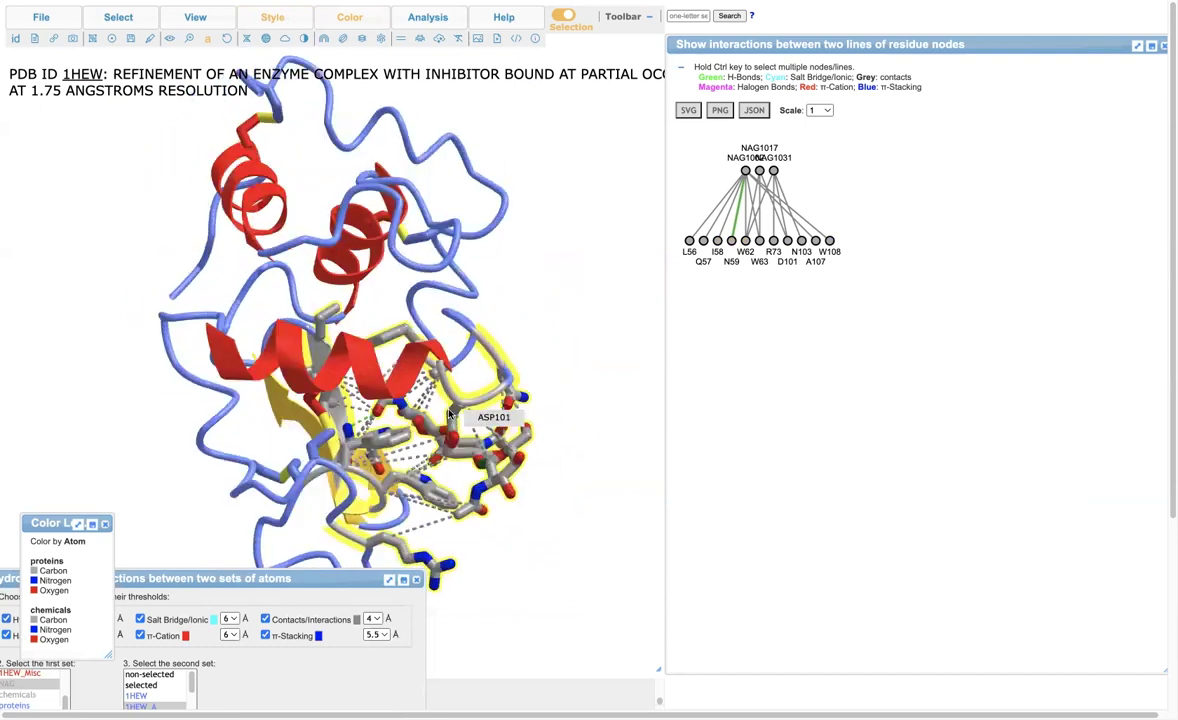
{"action": "scroll", "coordinate": [530, 392], "scroll_direction": "down", "scroll_amount": 3}
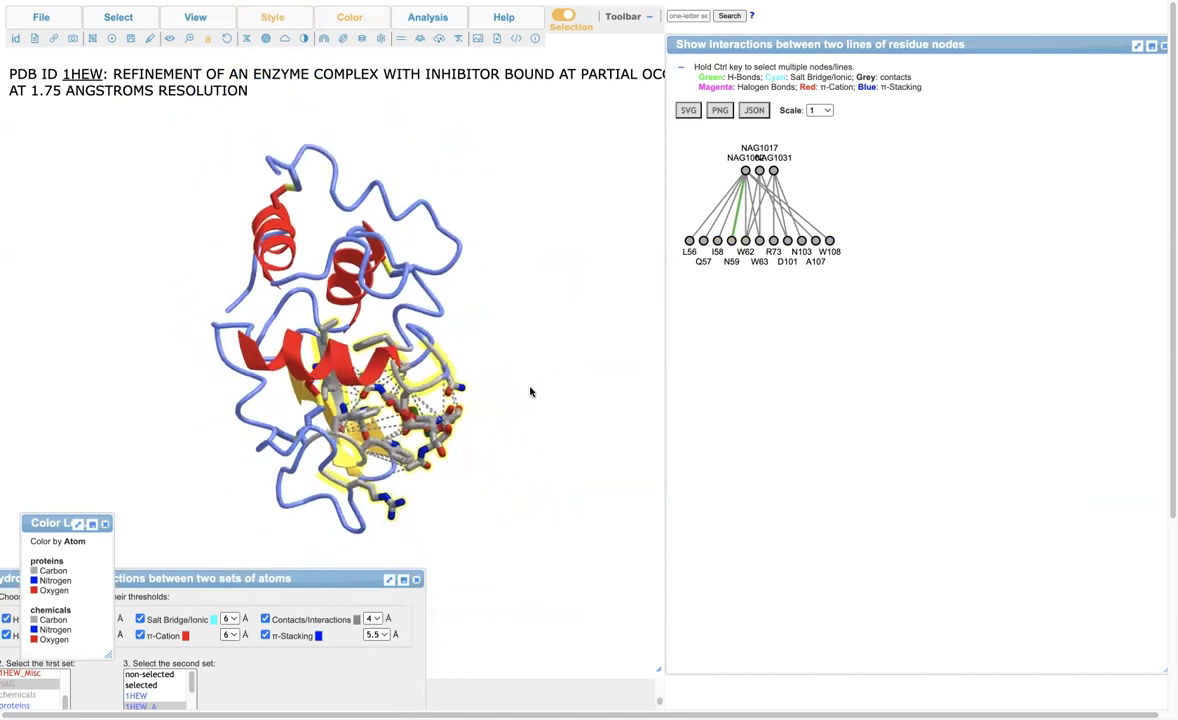
{"action": "left_click_drag", "start_coordinate": [349, 475], "coordinate": [263, 418]}
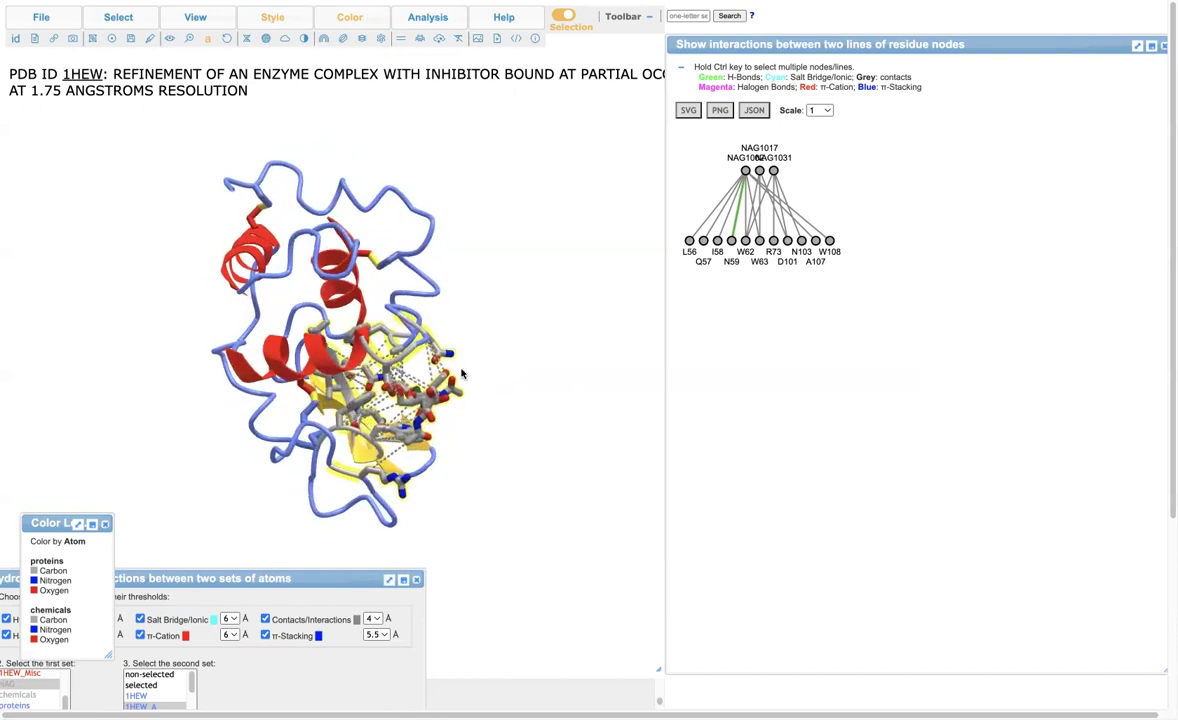
Display a molecular surface over the NAG ligand and its interacting residues, and view it from several angles.
{"action": "mouse_move", "coordinate": [400, 384]}
{"action": "left_click", "coordinate": [124, 13]}
{"action": "left_click", "coordinate": [283, 20]}
{"action": "mouse_move", "coordinate": [277, 238]}
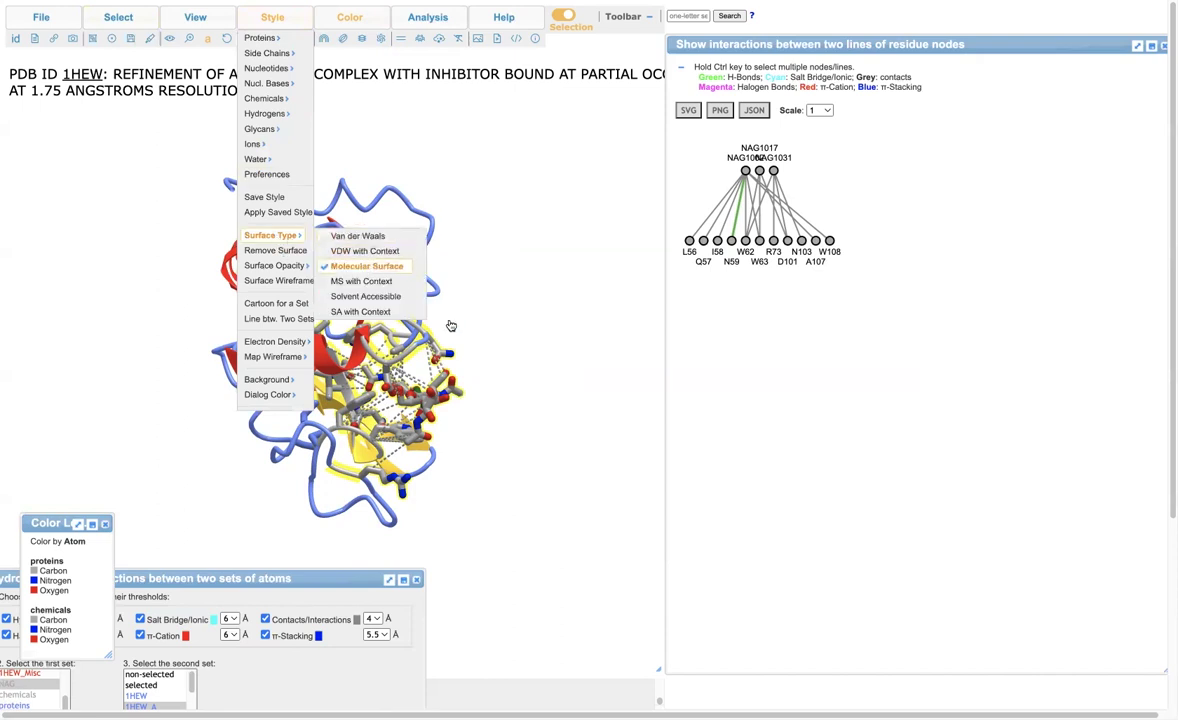
{"action": "left_click_drag", "start_coordinate": [544, 373], "coordinate": [416, 363]}
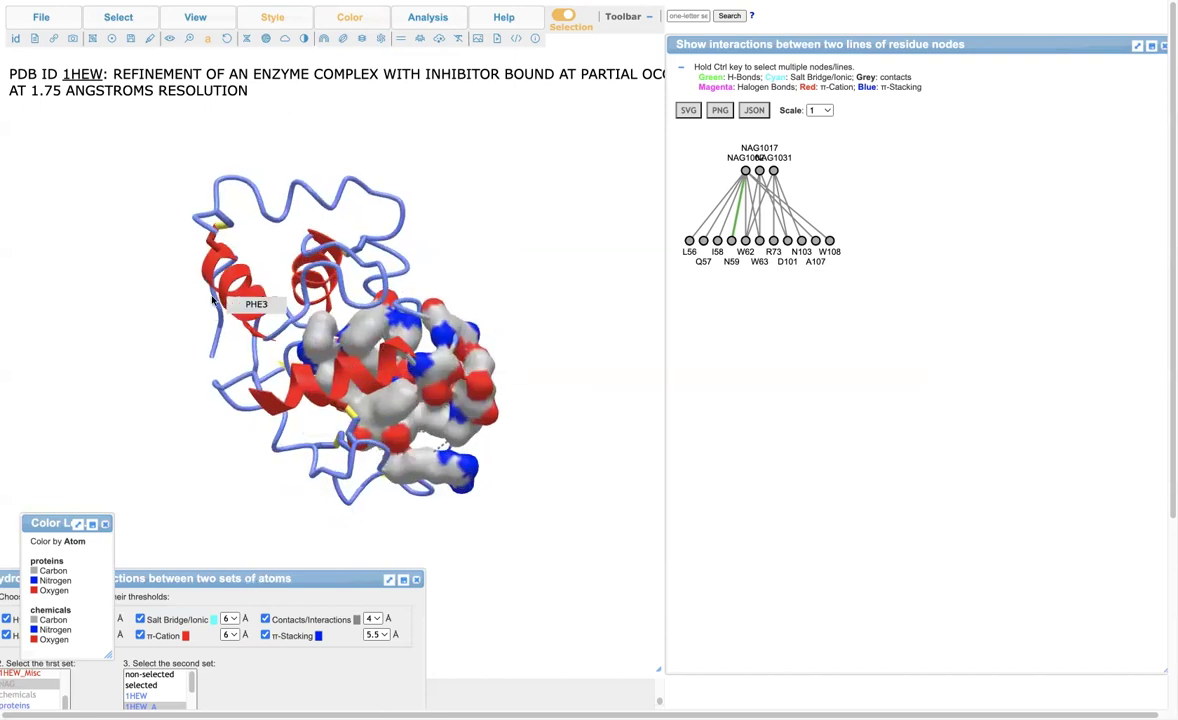
{"action": "left_click_drag", "start_coordinate": [420, 378], "coordinate": [349, 392]}
Remove the molecular surface from the ligand and its interacting residues.
{"action": "mouse_move", "coordinate": [272, 17]}
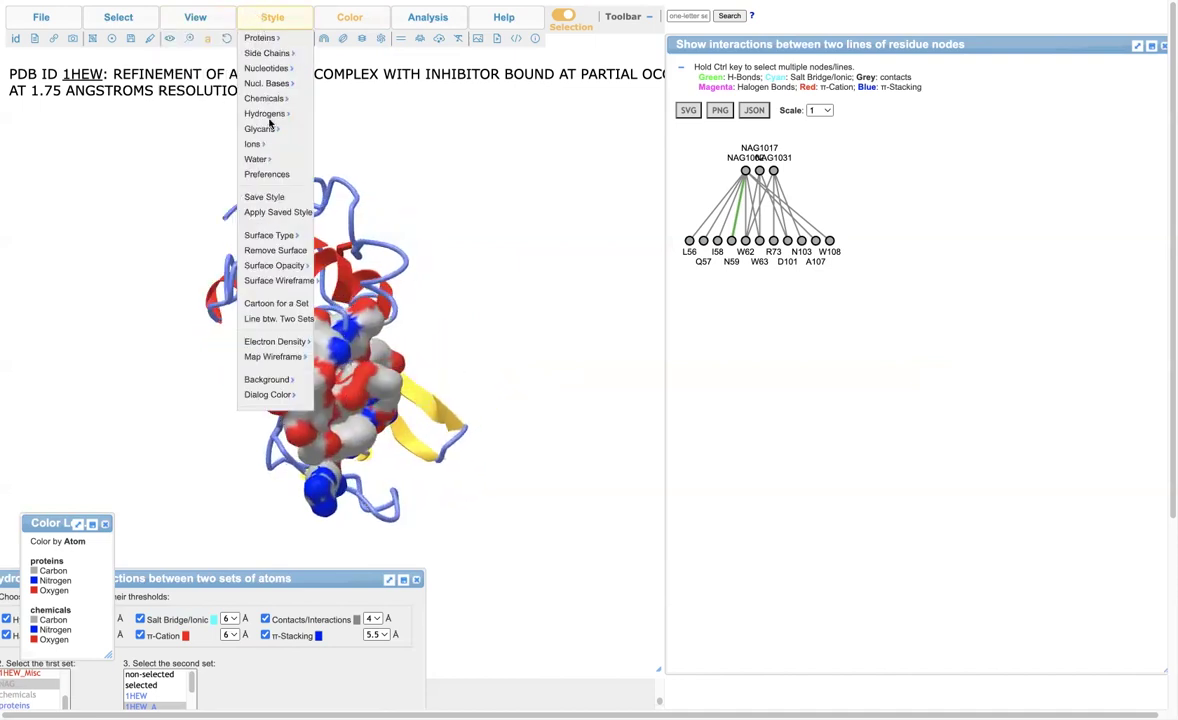
{"action": "left_click", "coordinate": [273, 256]}
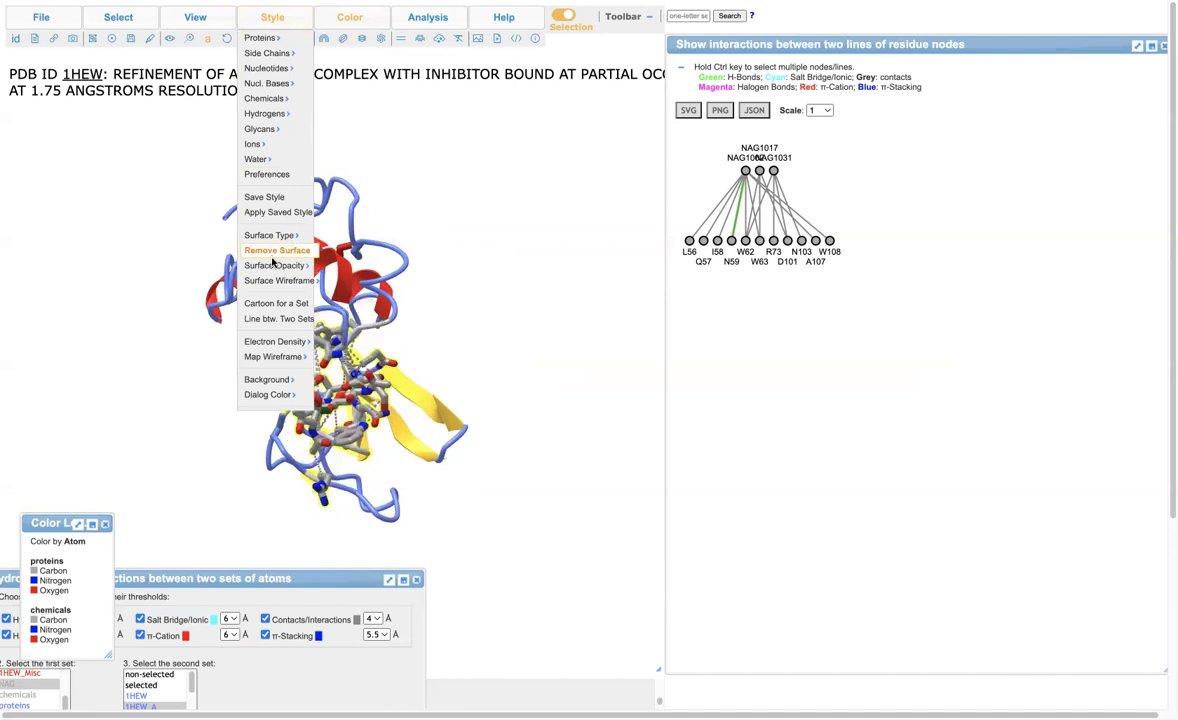
{"action": "left_click_drag", "start_coordinate": [223, 383], "coordinate": [290, 366]}
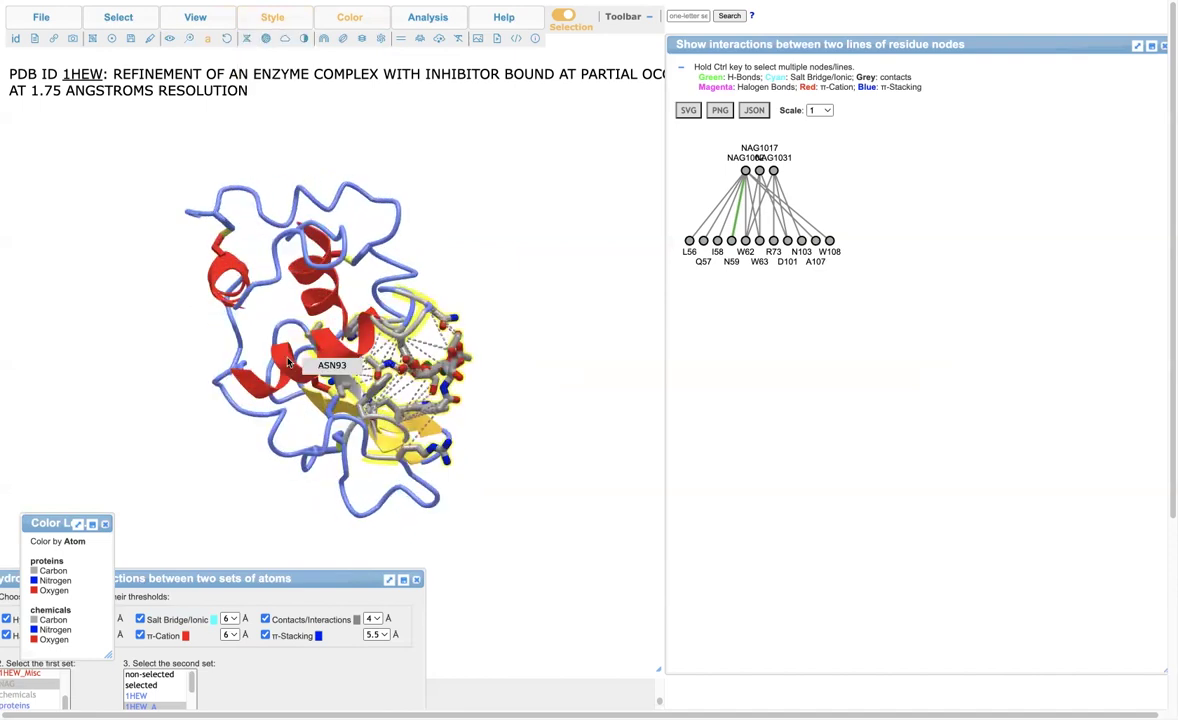
Move the interactions dialog below the structure and zoom in on the selected ligand and interacting residues.
{"action": "left_click_drag", "start_coordinate": [150, 575], "coordinate": [200, 447]}
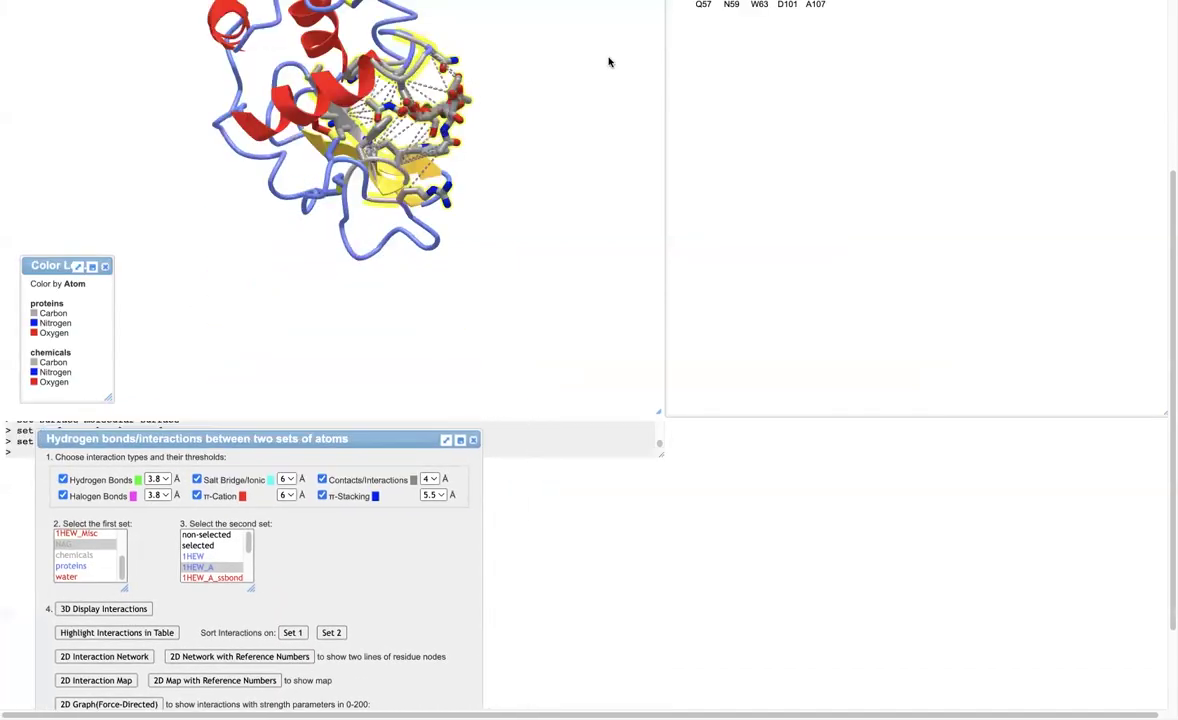
{"action": "scroll", "coordinate": [608, 65], "scroll_direction": "up", "scroll_amount": 5}
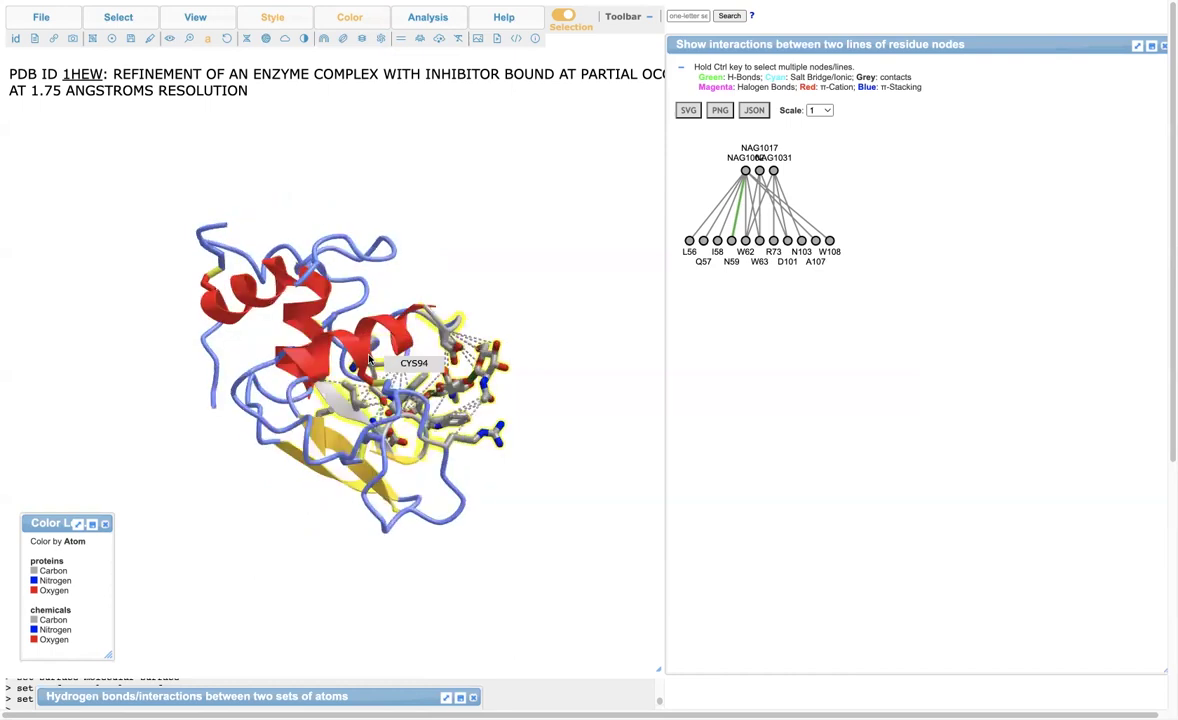
{"action": "scroll", "coordinate": [369, 358], "scroll_direction": "up", "scroll_amount": 5}
{"action": "scroll", "coordinate": [369, 358], "scroll_direction": "down", "scroll_amount": 6}
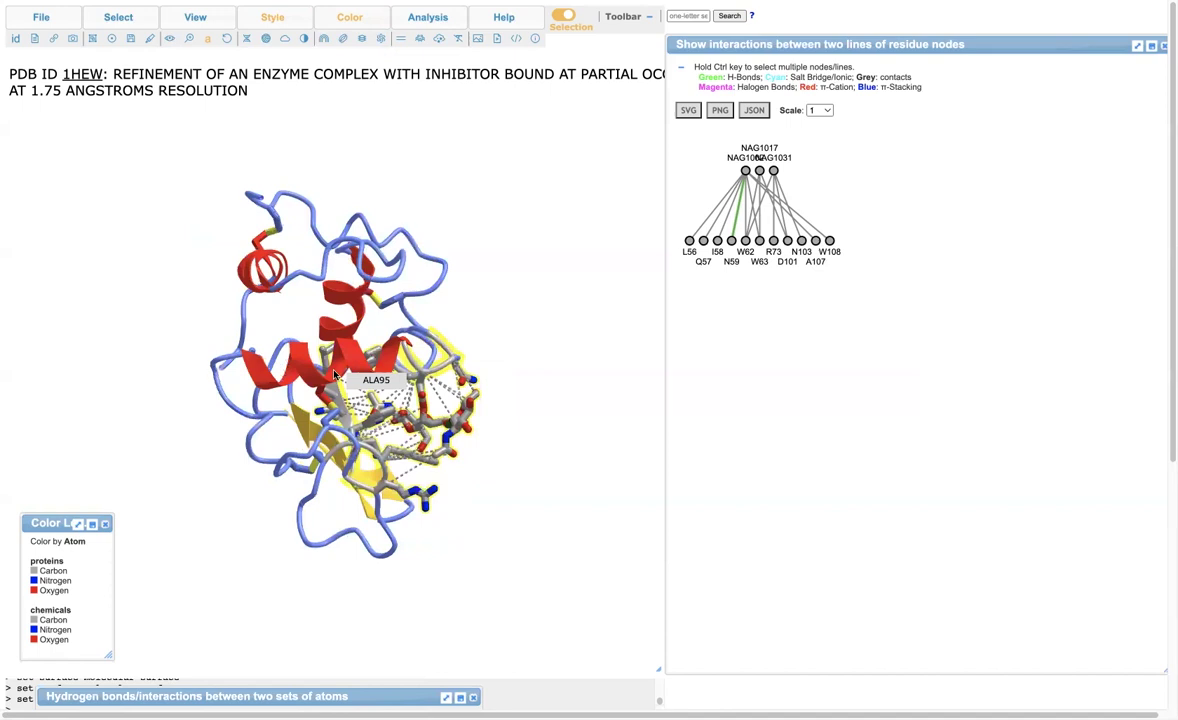
{"action": "left_click_drag", "start_coordinate": [281, 375], "coordinate": [295, 440]}
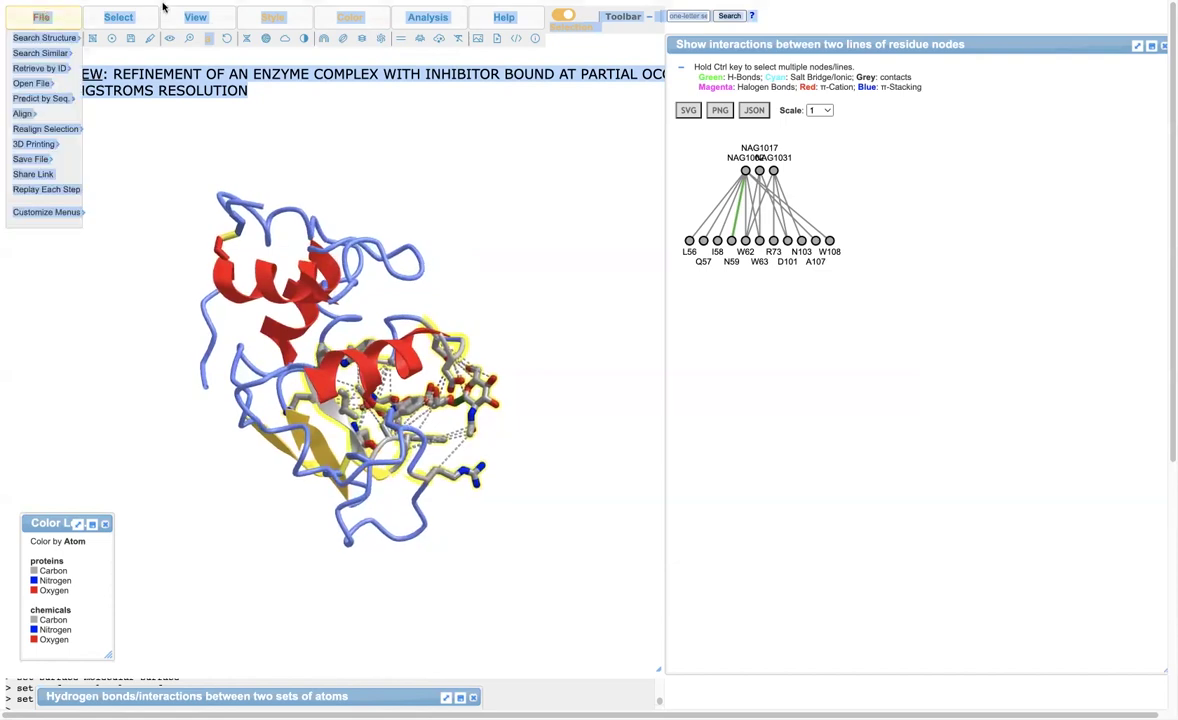
{"action": "mouse_move", "coordinate": [200, 17]}
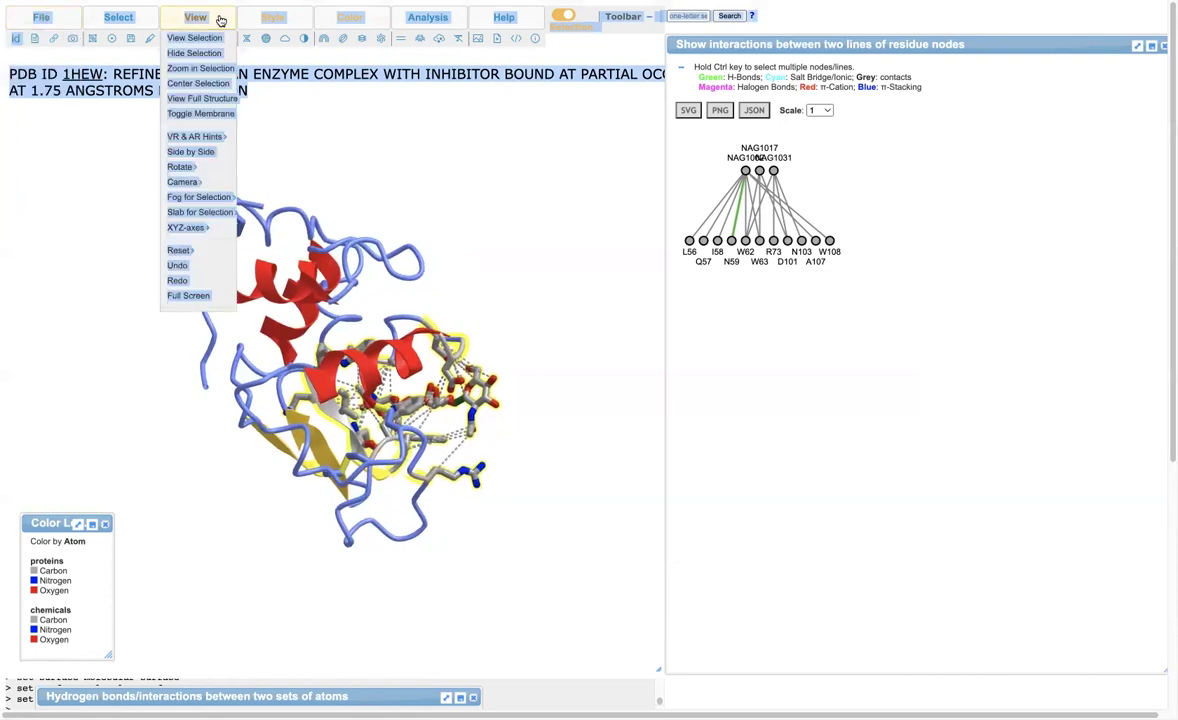
{"action": "left_click", "coordinate": [203, 69]}
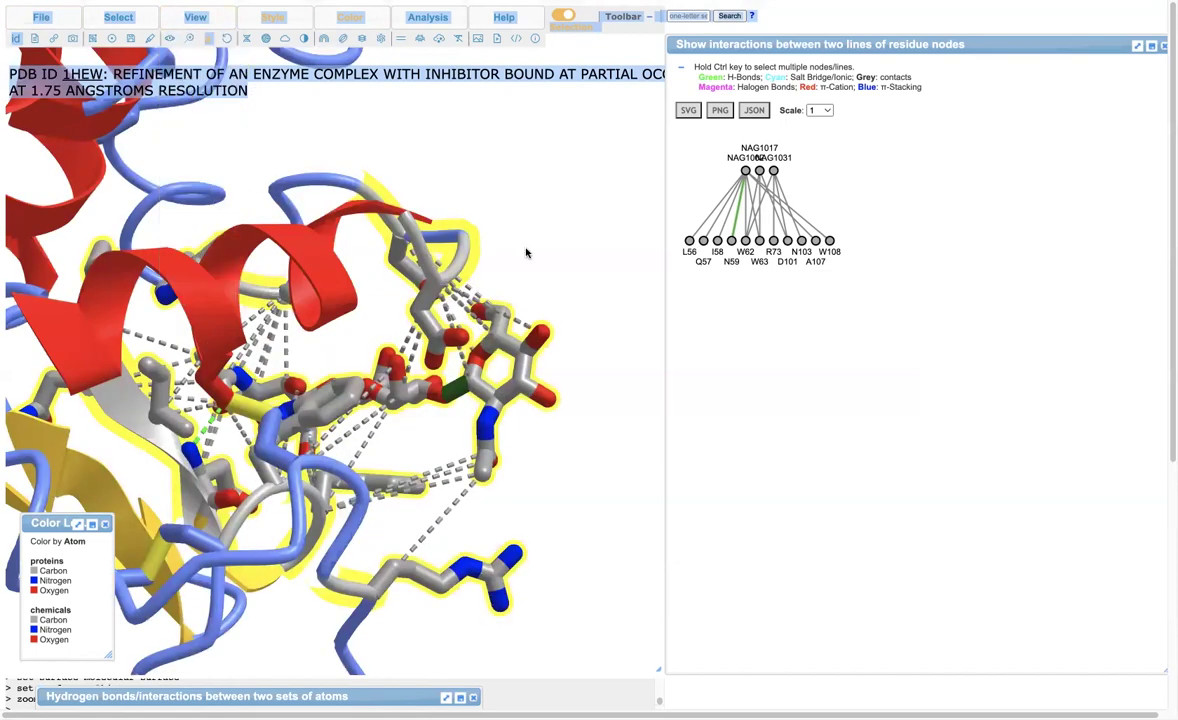
{"action": "left_click_drag", "start_coordinate": [333, 217], "coordinate": [262, 166]}
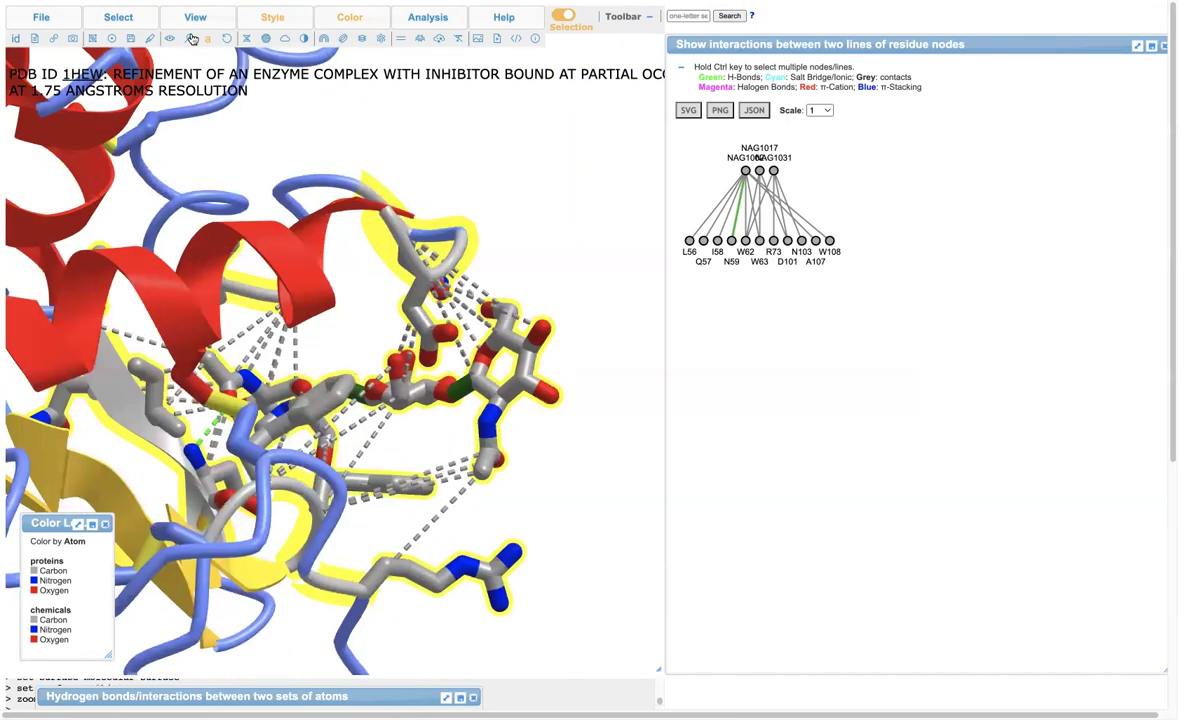
Apply Slab for Selection to the ligand binding site and examine it at several zoom levels.
{"action": "mouse_move", "coordinate": [189, 22]}
{"action": "mouse_move", "coordinate": [198, 215]}
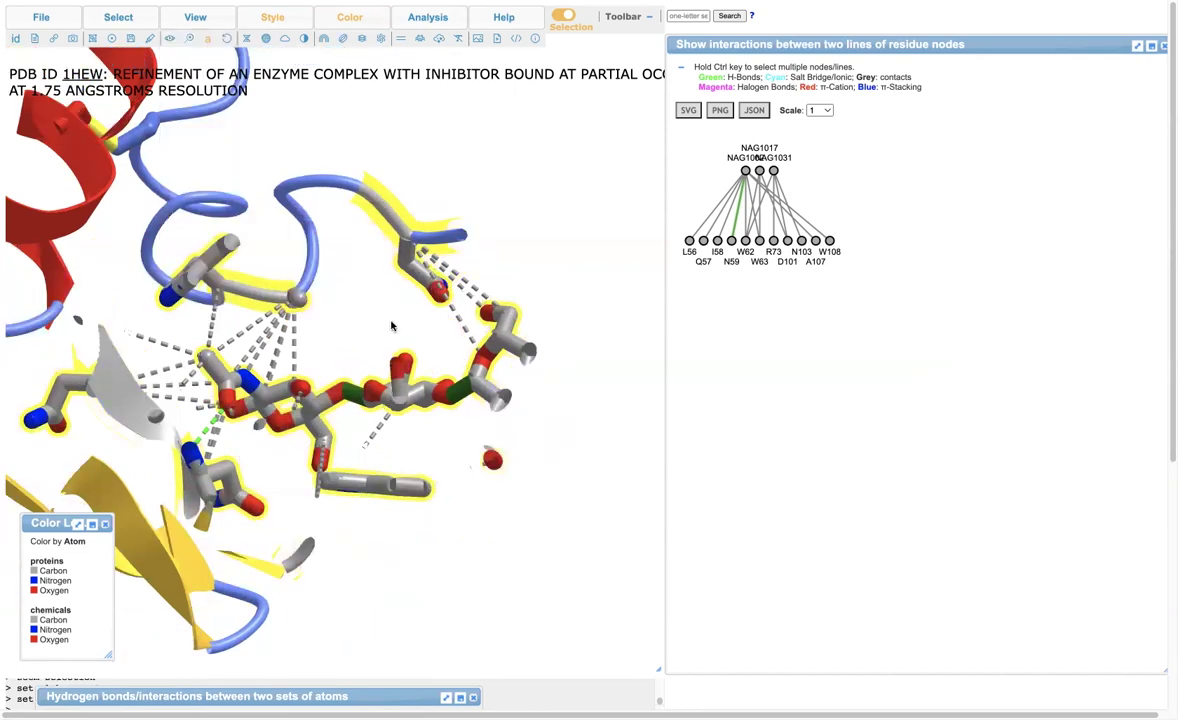
{"action": "scroll", "coordinate": [395, 334], "scroll_direction": "up", "scroll_amount": 2}
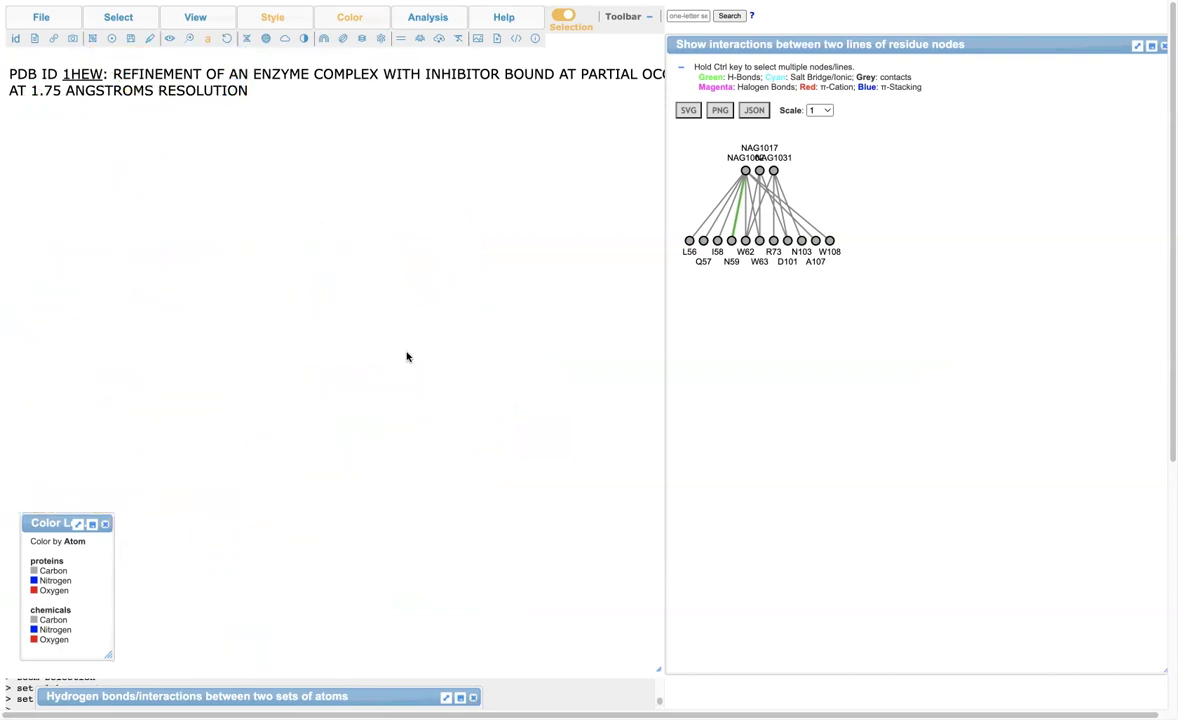
{"action": "scroll", "coordinate": [412, 369], "scroll_direction": "down", "scroll_amount": 5}
{"action": "scroll", "coordinate": [412, 369], "scroll_direction": "up", "scroll_amount": 5}
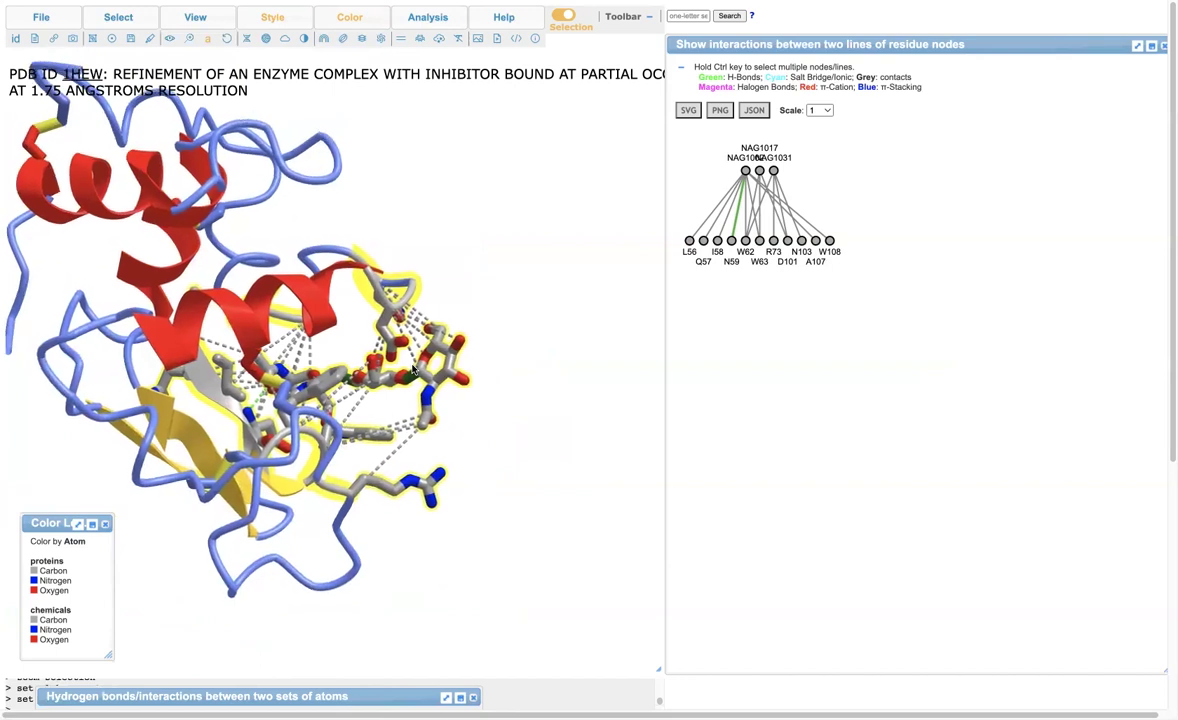
{"action": "scroll", "coordinate": [413, 370], "scroll_direction": "up", "scroll_amount": 4}
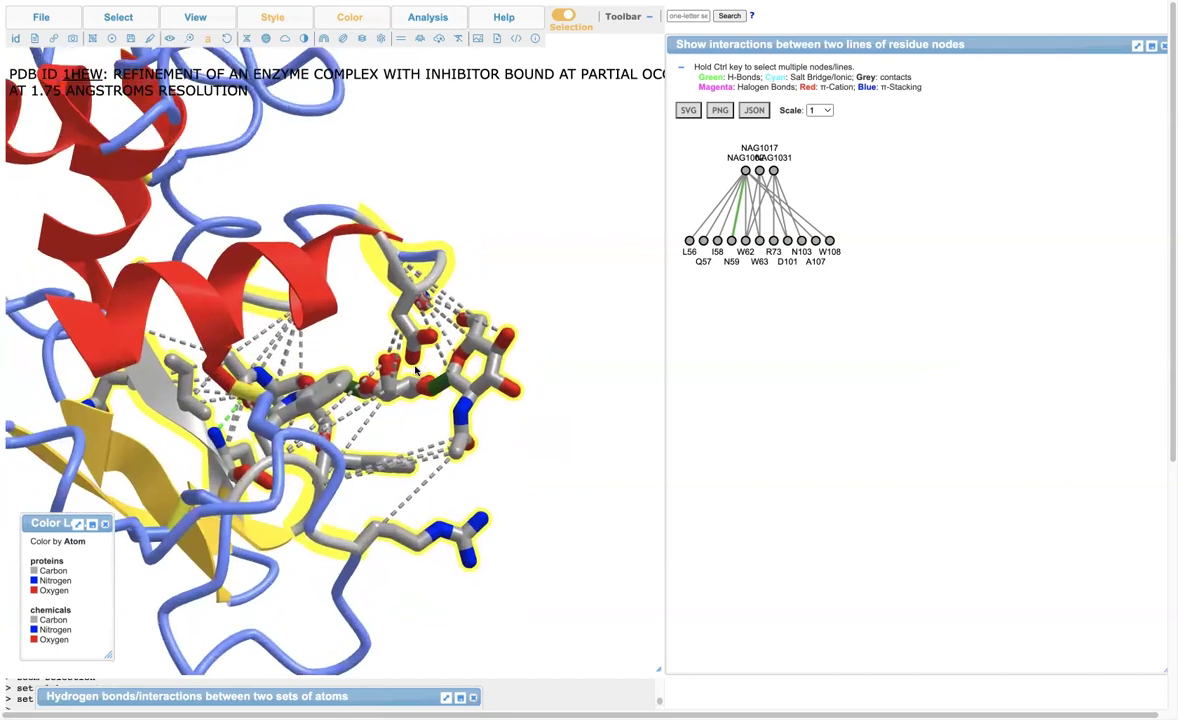
{"action": "scroll", "coordinate": [415, 370], "scroll_direction": "up", "scroll_amount": 4}
{"action": "scroll", "coordinate": [415, 370], "scroll_direction": "down", "scroll_amount": 3}
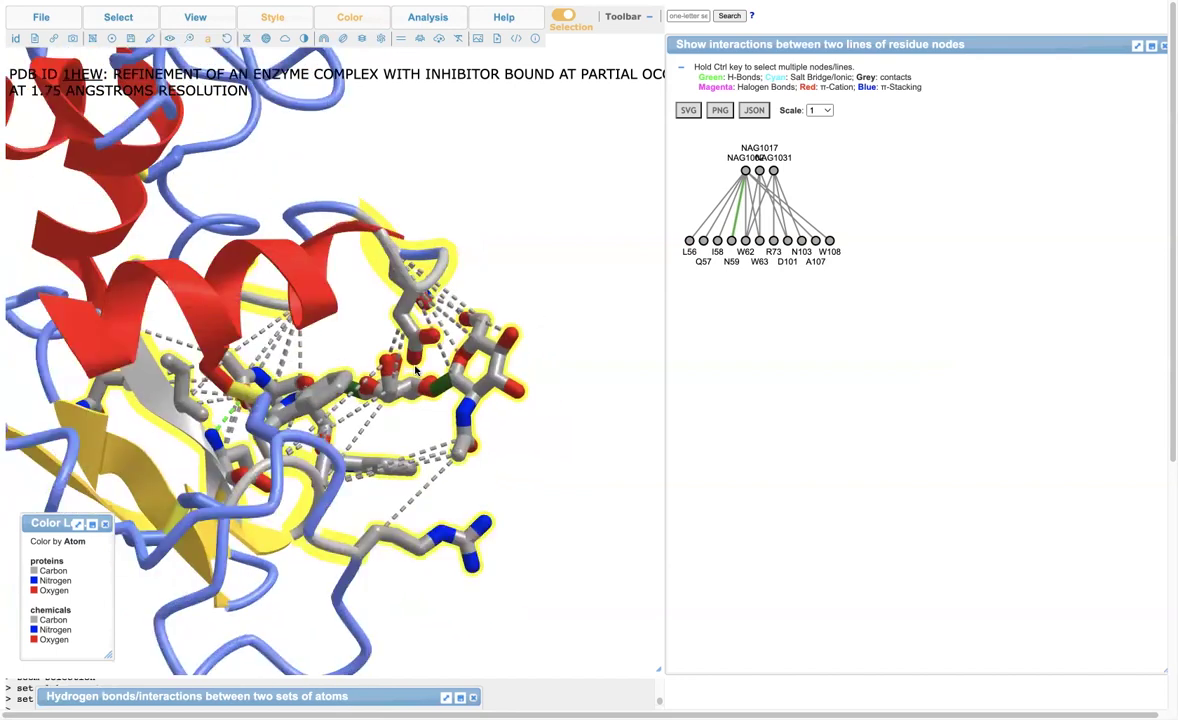
{"action": "scroll", "coordinate": [415, 370], "scroll_direction": "down", "scroll_amount": 2}
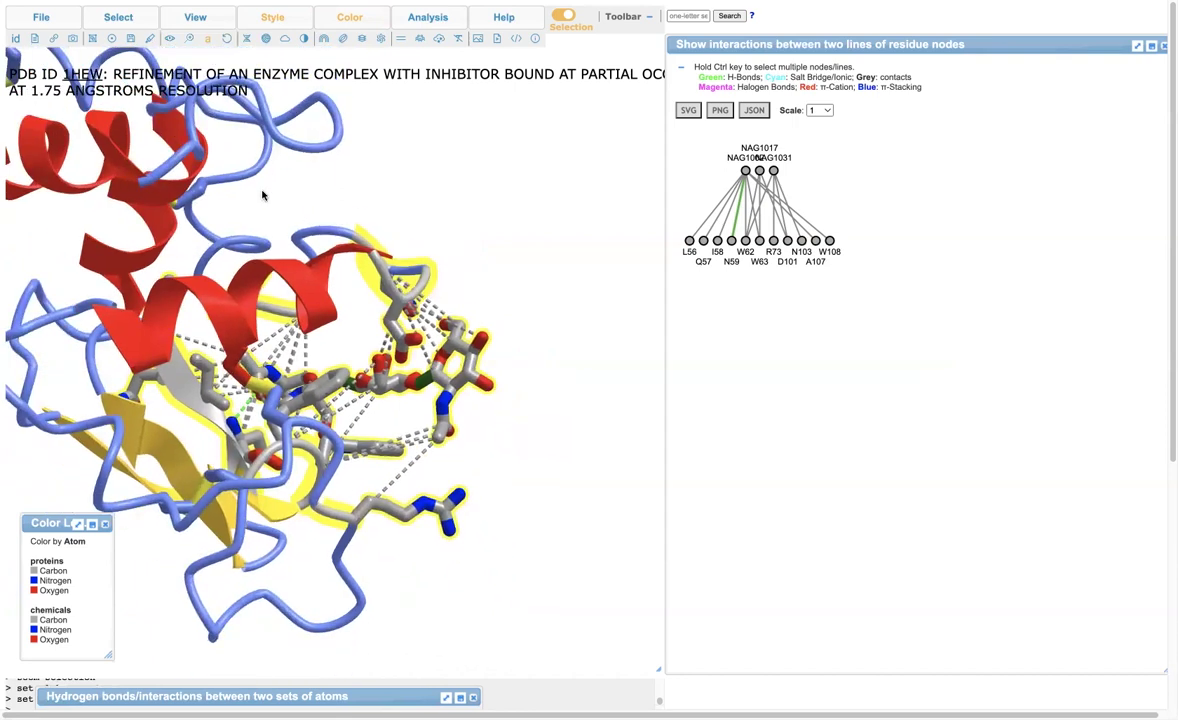
Clear the current selection to remove the highlight from the ligand and its interacting residues.
{"action": "left_click_drag", "start_coordinate": [321, 286], "coordinate": [118, 170]}
{"action": "left_click_drag", "start_coordinate": [111, 43], "coordinate": [109, 41]}
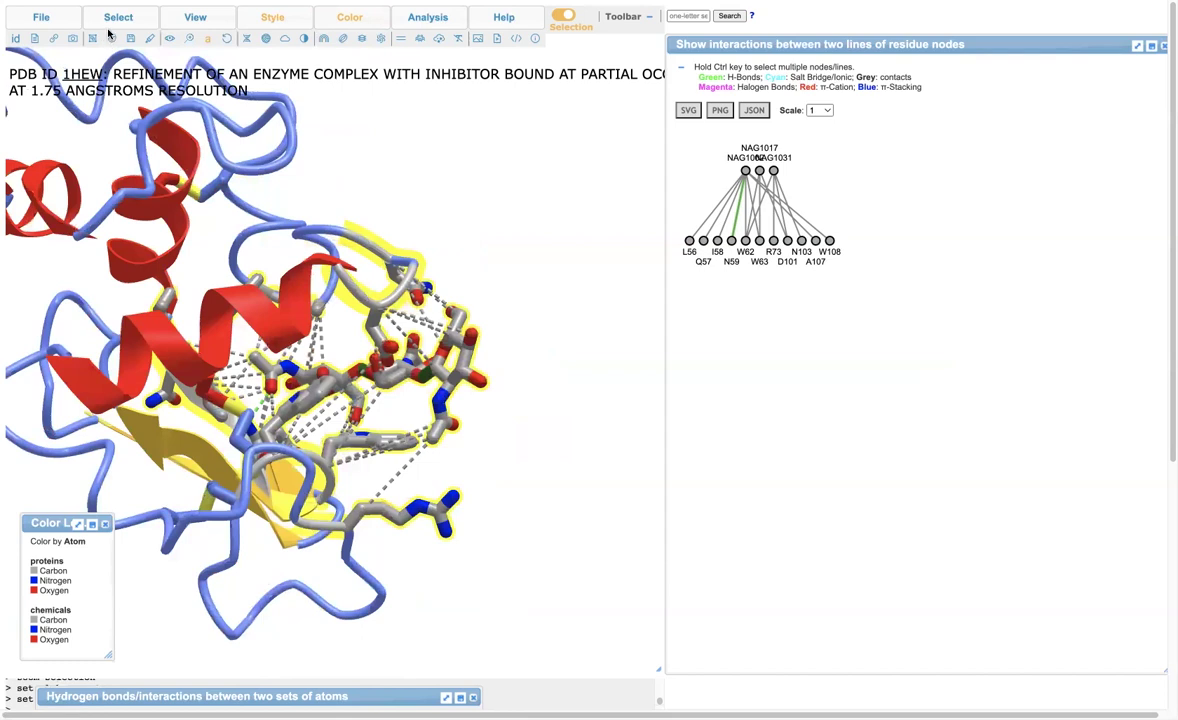
{"action": "left_click", "coordinate": [106, 22]}
{"action": "mouse_move", "coordinate": [118, 19]}
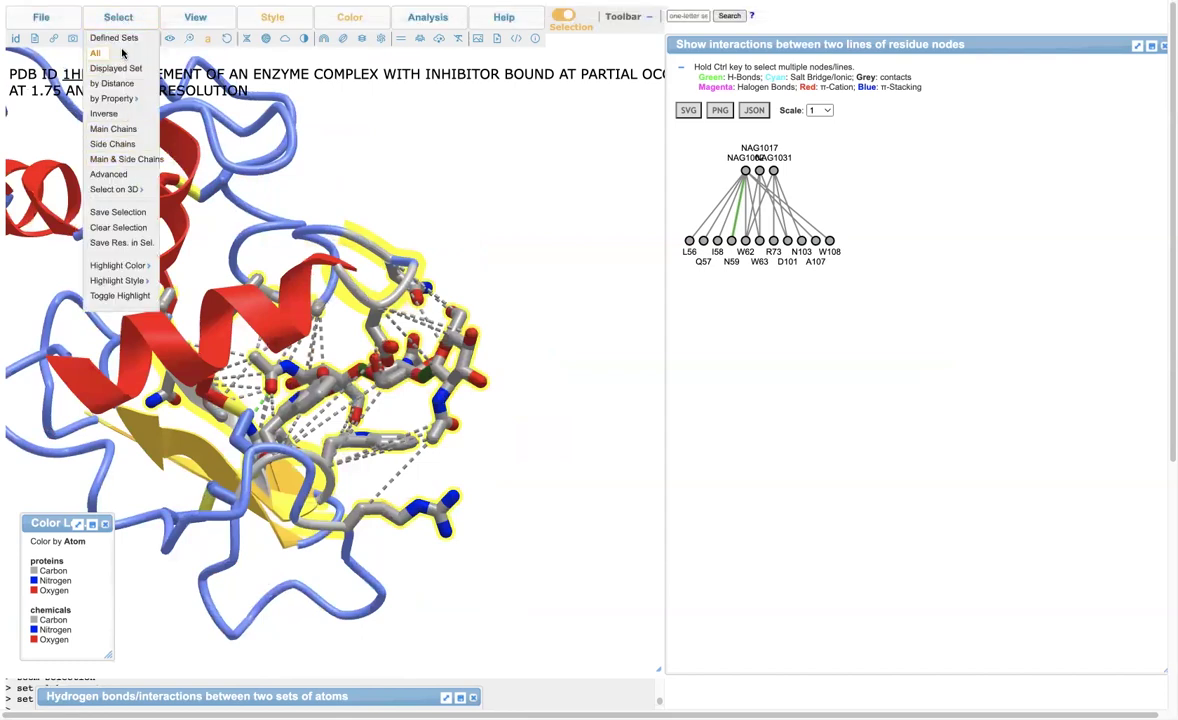
{"action": "left_click", "coordinate": [118, 227]}
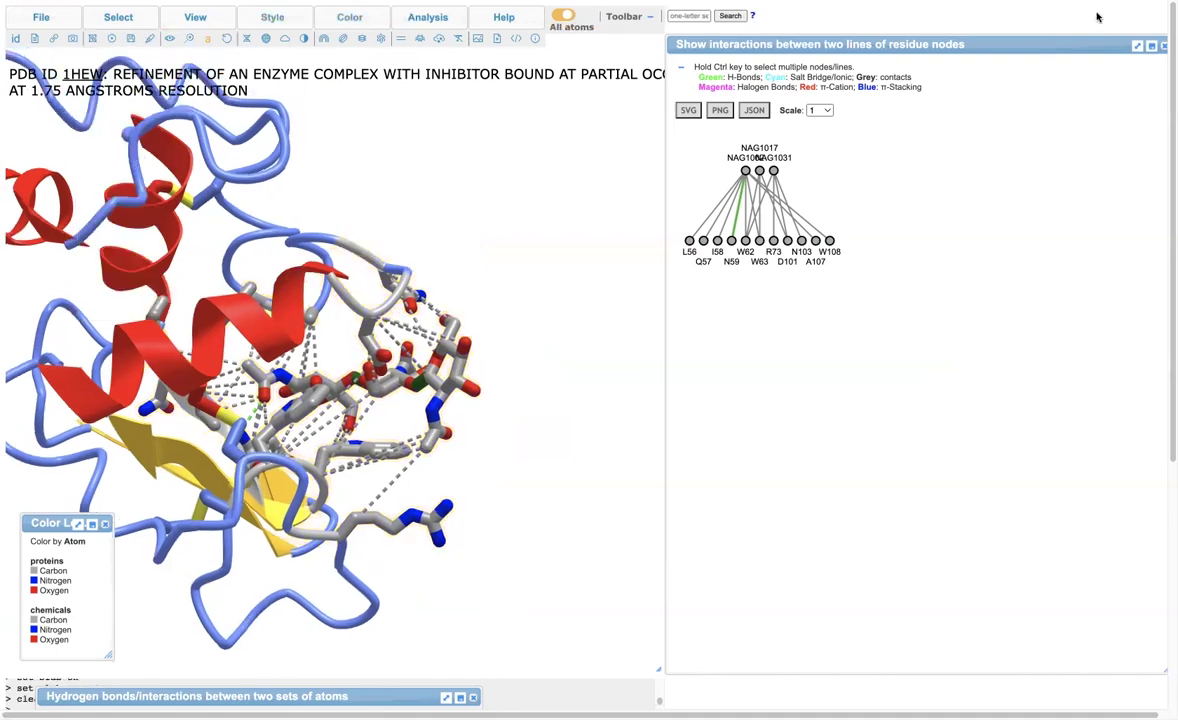
Close the two-line residue interaction network and select the NAG ligand in Sequences and Annotations.
{"action": "left_click", "coordinate": [1164, 47]}
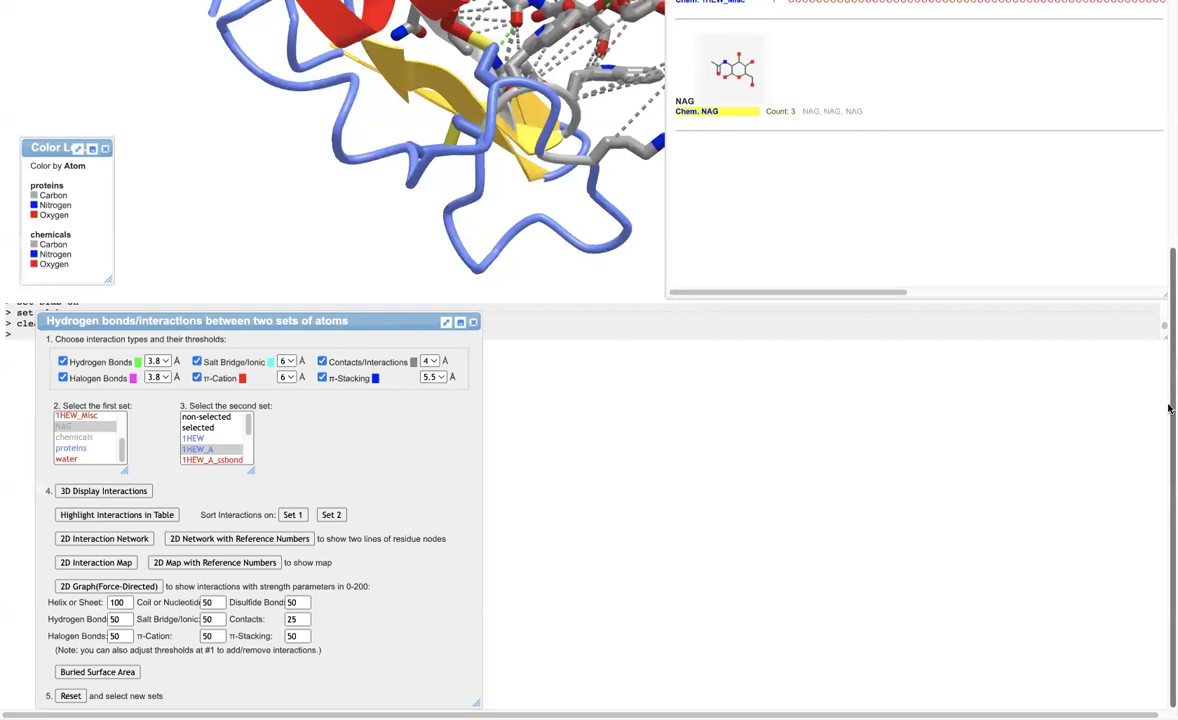
{"action": "left_click_drag", "start_coordinate": [1172, 408], "coordinate": [1172, 146]}
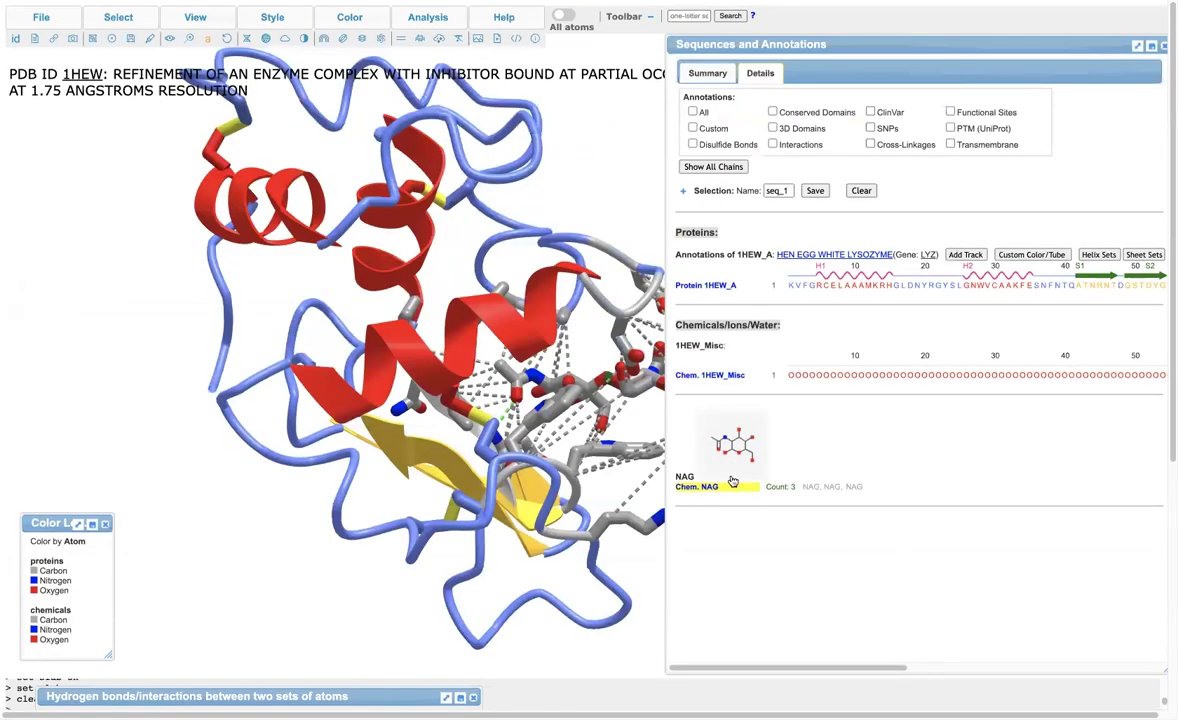
{"action": "left_click", "coordinate": [701, 487]}
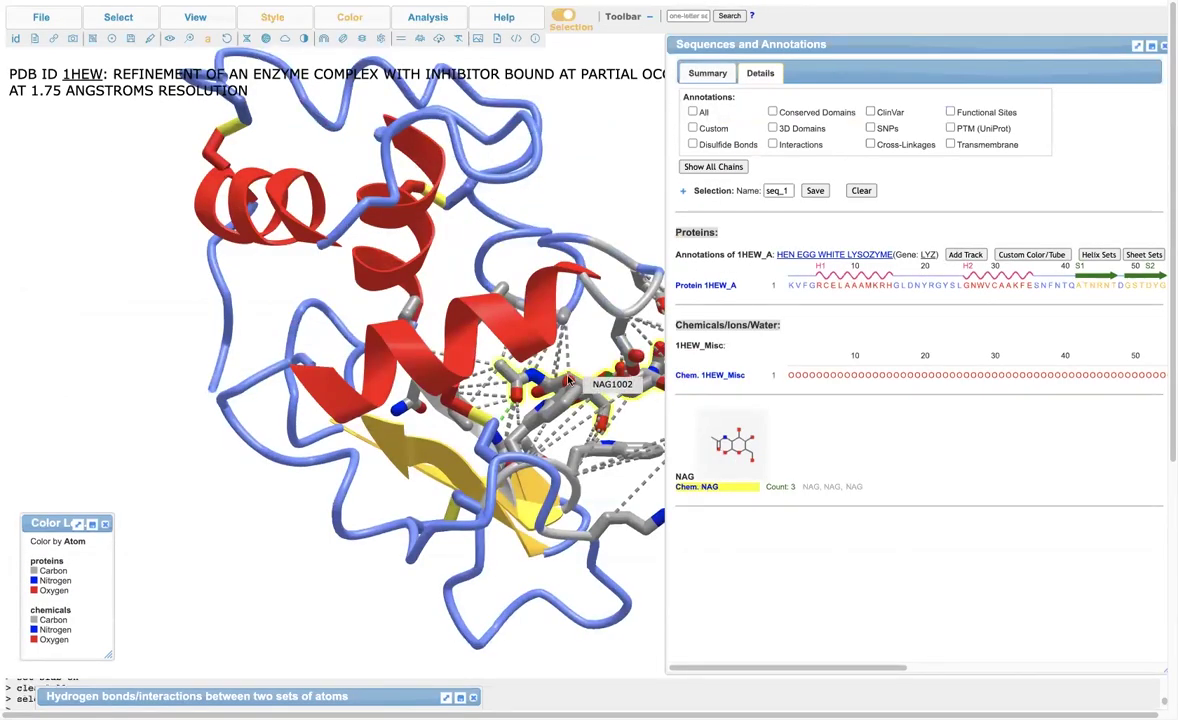
Start a selection by distance and choose NAG as the first set for the sphere.
{"action": "mouse_move", "coordinate": [568, 378]}
{"action": "left_mouse_down"}
{"action": "mouse_move", "coordinate": [594, 376]}
{"action": "mouse_move", "coordinate": [551, 374]}
{"action": "left_mouse_up"}
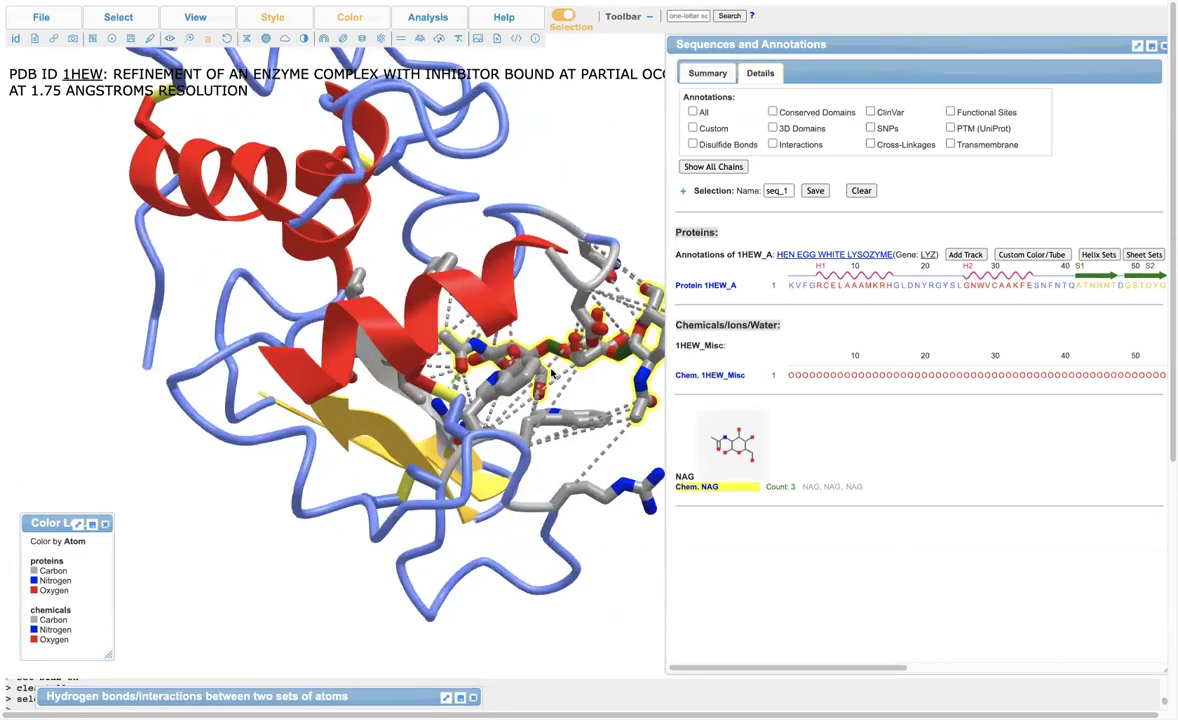
{"action": "right_click_drag", "start_coordinate": [516, 398], "coordinate": [404, 408]}
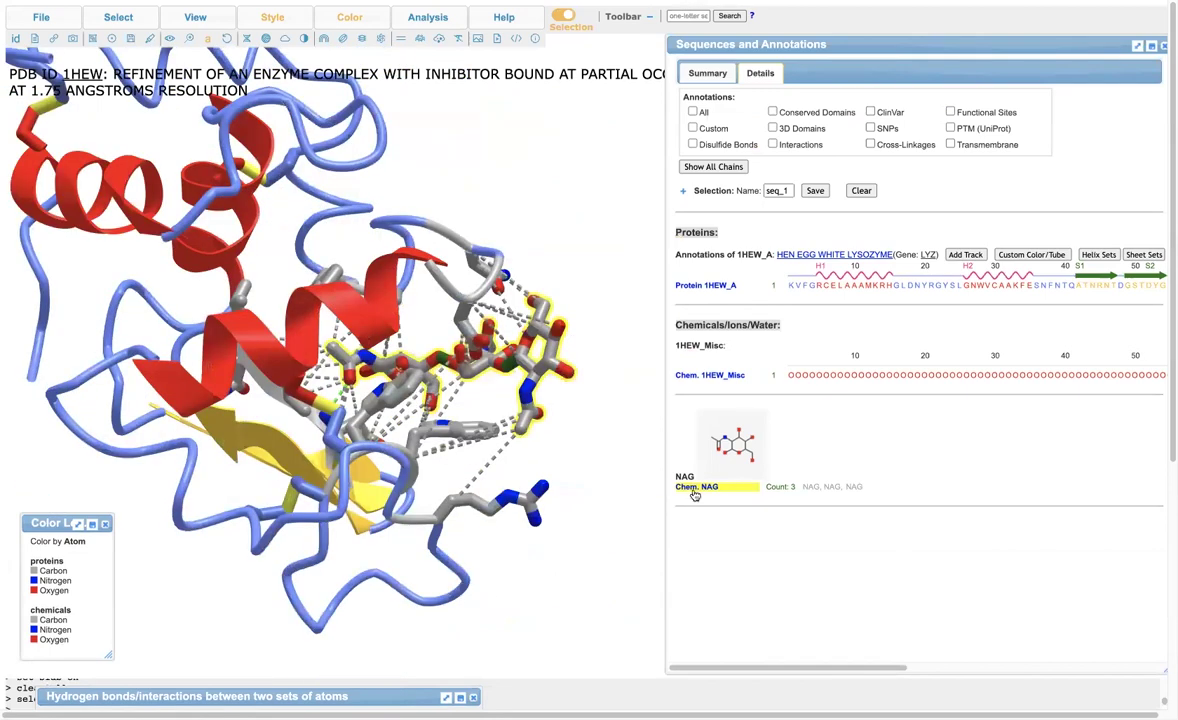
{"action": "left_click_drag", "start_coordinate": [477, 275], "coordinate": [491, 250]}
{"action": "scroll", "coordinate": [390, 358], "scroll_direction": "down", "scroll_amount": 6}
{"action": "scroll", "coordinate": [392, 358], "scroll_direction": "down", "scroll_amount": 3}
{"action": "left_click_drag", "start_coordinate": [414, 357], "coordinate": [406, 372]}
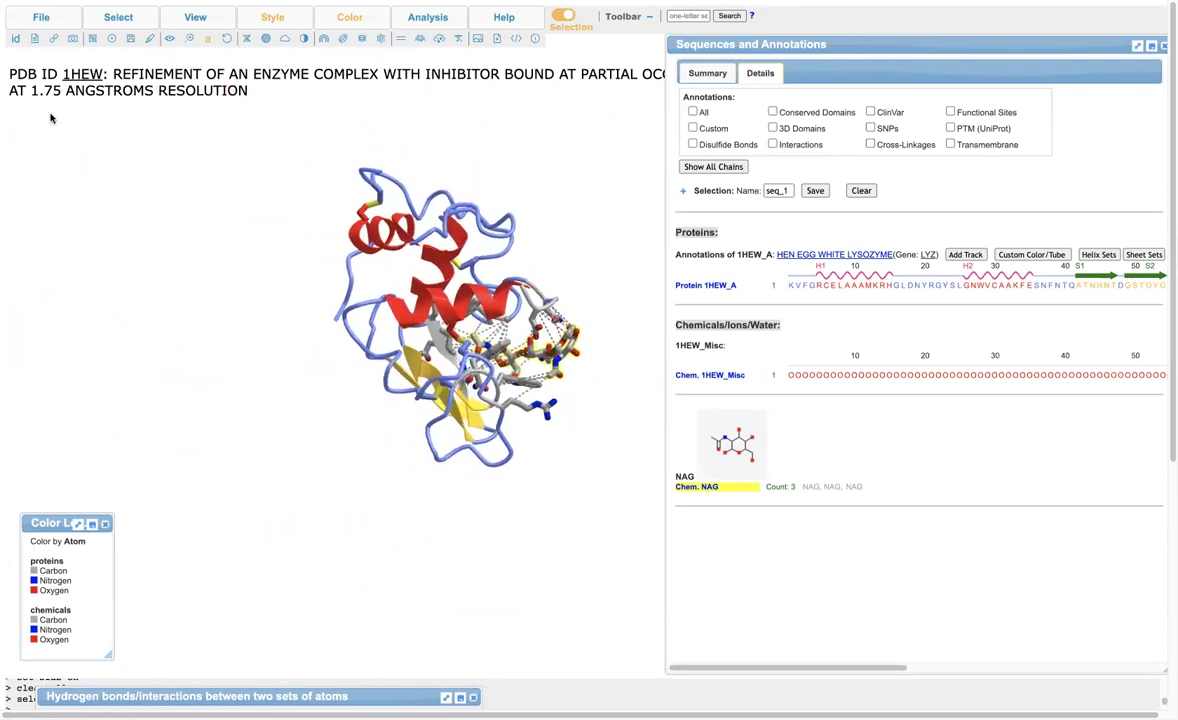
{"action": "mouse_move", "coordinate": [58, 15]}
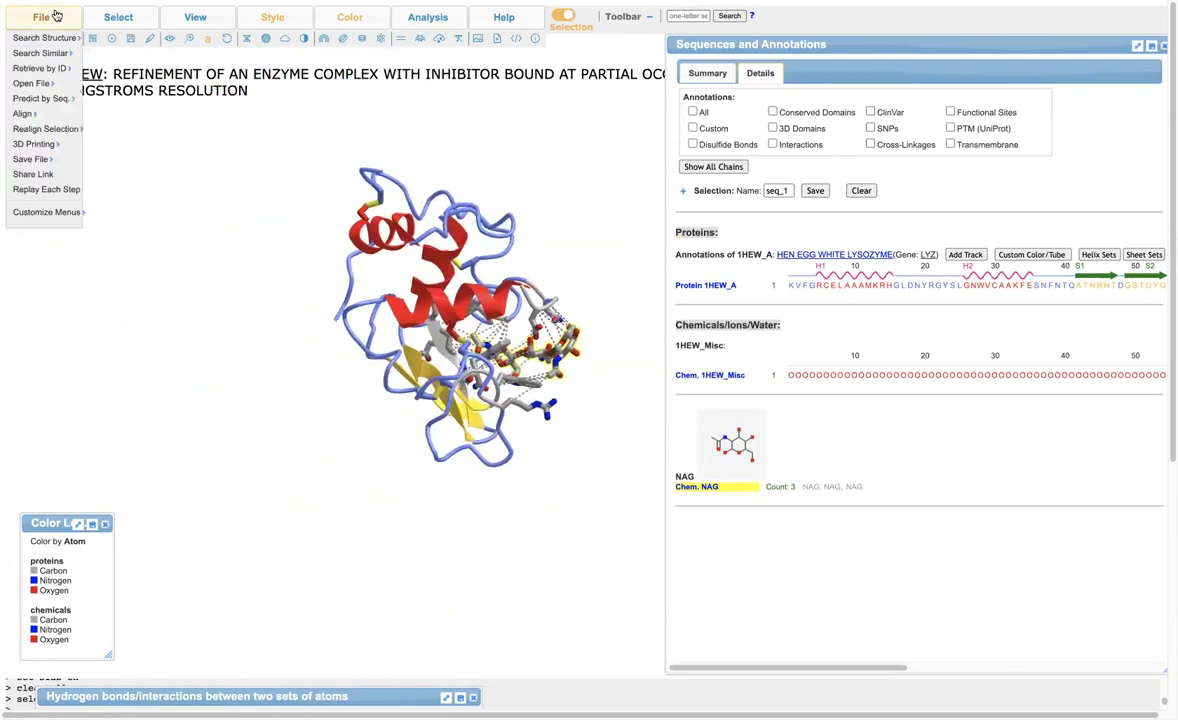
{"action": "mouse_move", "coordinate": [120, 19]}
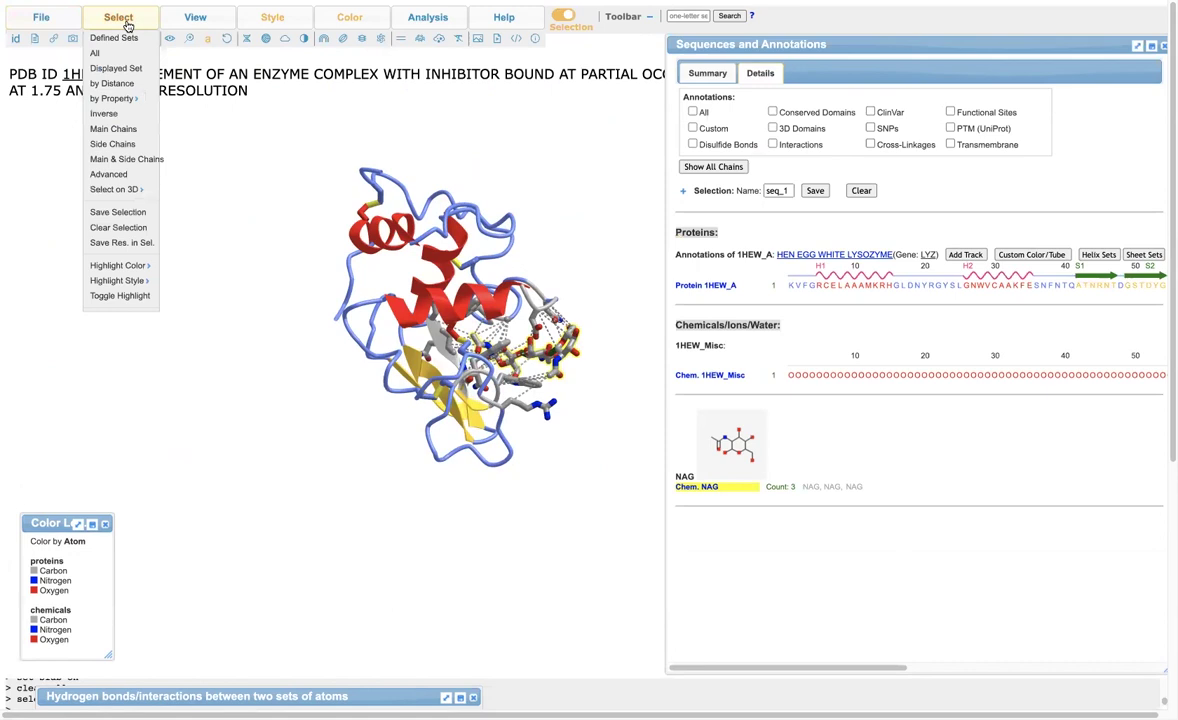
{"action": "left_click", "coordinate": [127, 84]}
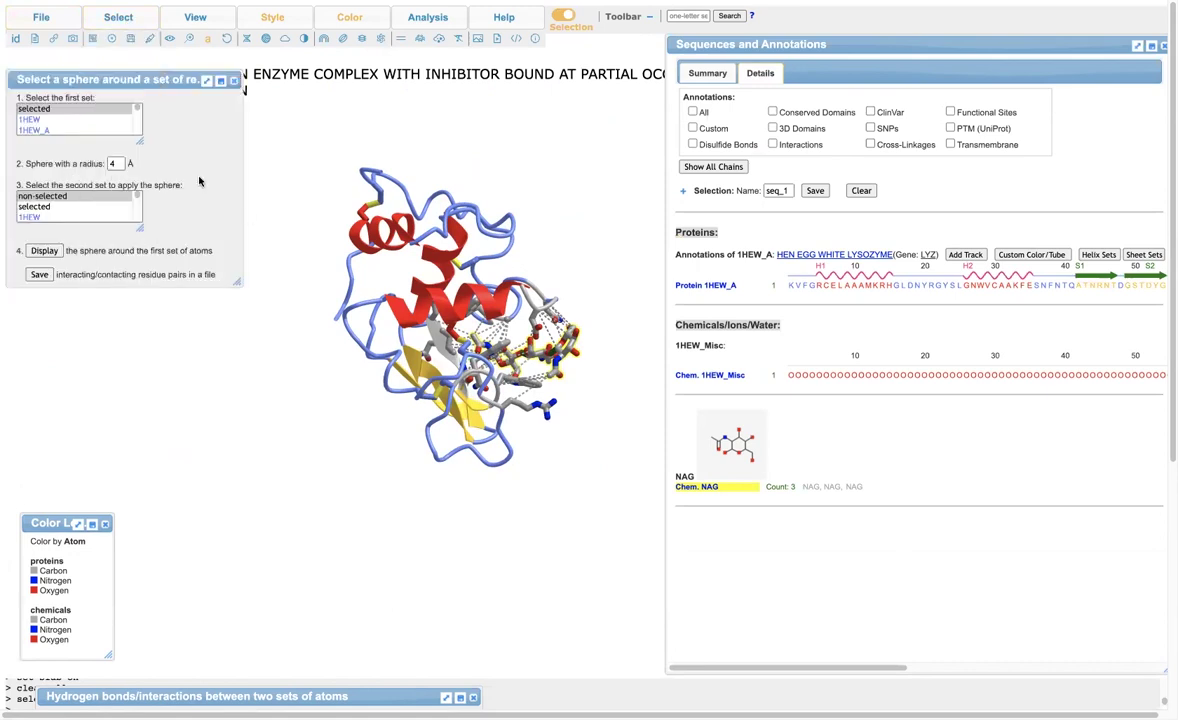
{"action": "mouse_move", "coordinate": [135, 110]}
{"action": "left_mouse_down"}
{"action": "mouse_move", "coordinate": [147, 137]}
{"action": "mouse_move", "coordinate": [138, 125]}
{"action": "left_mouse_up"}
{"action": "left_click", "coordinate": [110, 125]}
{"action": "scroll", "coordinate": [109, 125], "scroll_direction": "up", "scroll_amount": 1}
{"action": "scroll", "coordinate": [62, 131], "scroll_direction": "up", "scroll_amount": 1}
{"action": "scroll", "coordinate": [60, 112], "scroll_direction": "up", "scroll_amount": 3}
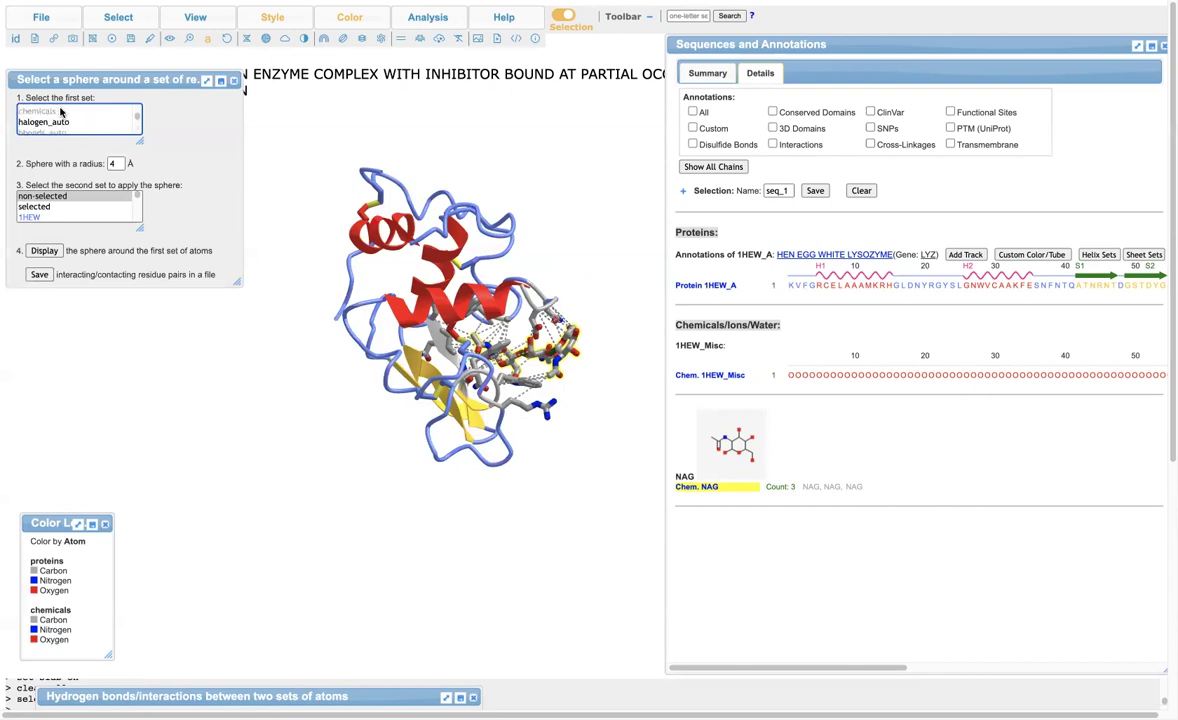
{"action": "scroll", "coordinate": [57, 118], "scroll_direction": "up", "scroll_amount": 6}
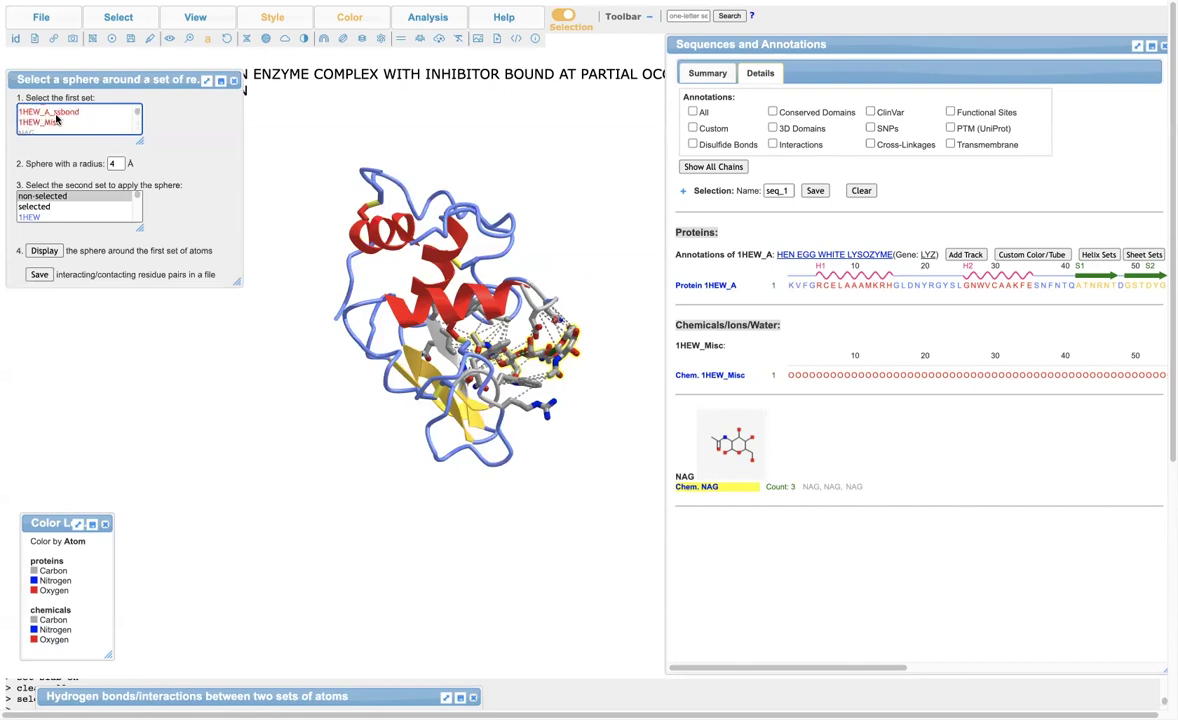
{"action": "scroll", "coordinate": [57, 118], "scroll_direction": "down", "scroll_amount": 2}
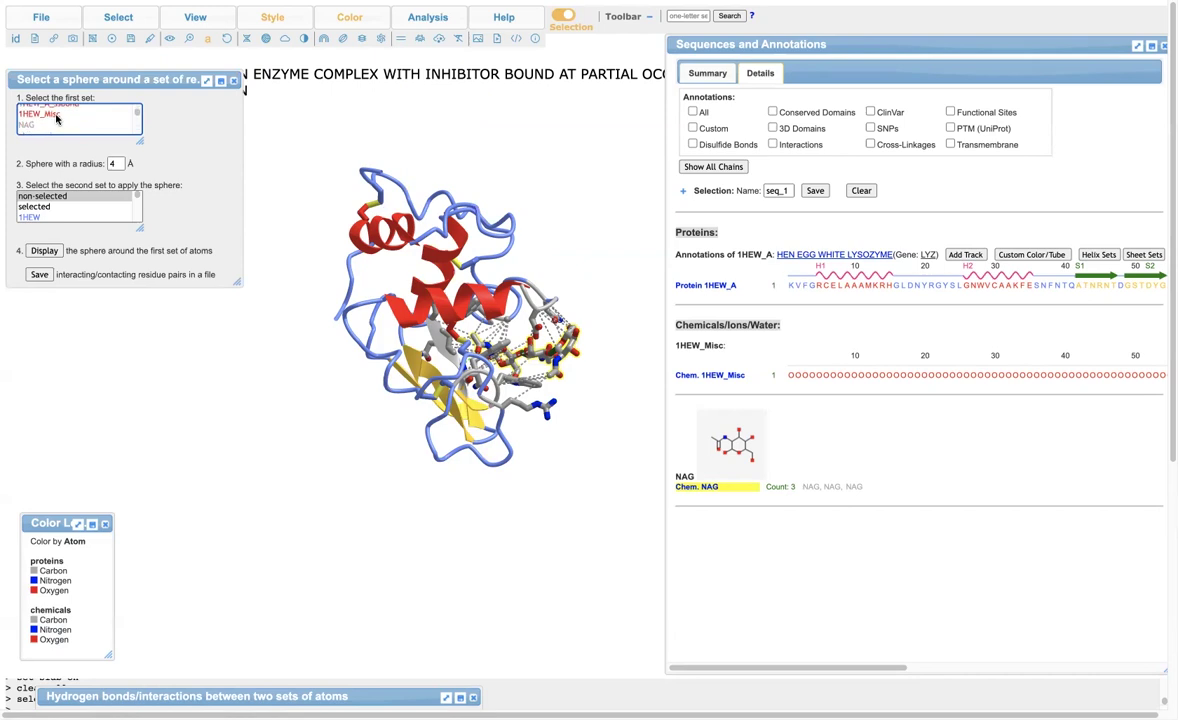
{"action": "left_click", "coordinate": [54, 117]}
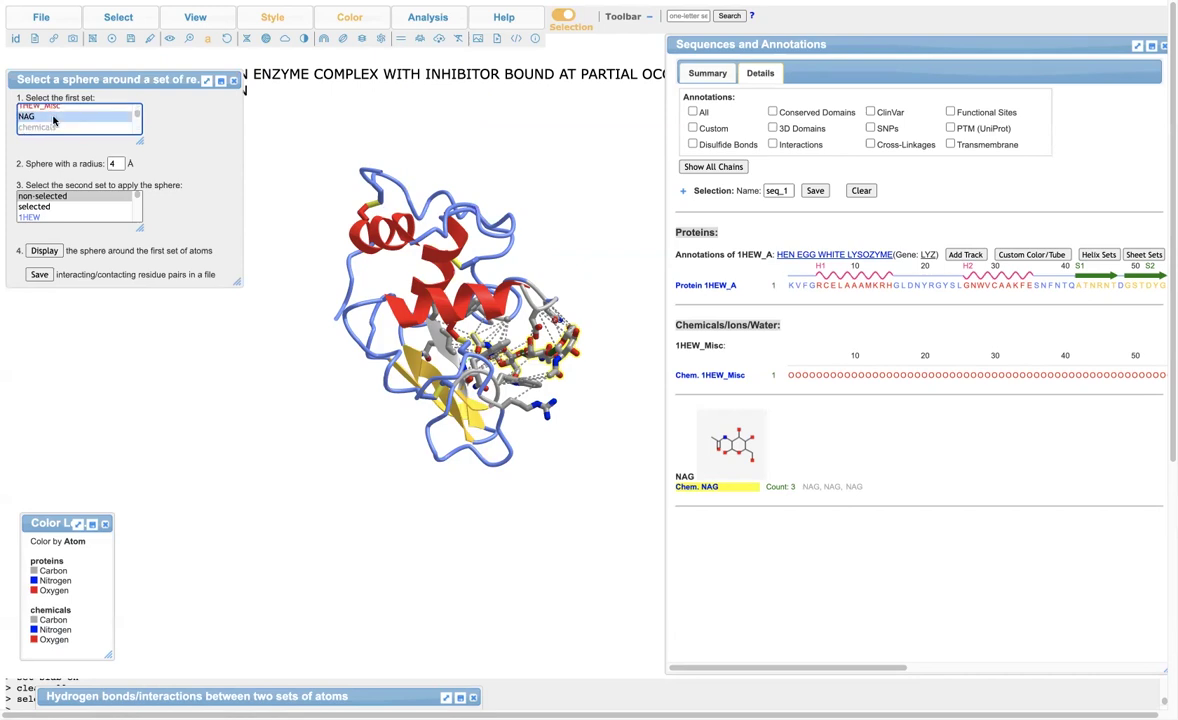
Apply the sphere to 1HEW_A with a 6 Å radius and display the residues around NAG.
{"action": "left_click", "coordinate": [138, 201]}
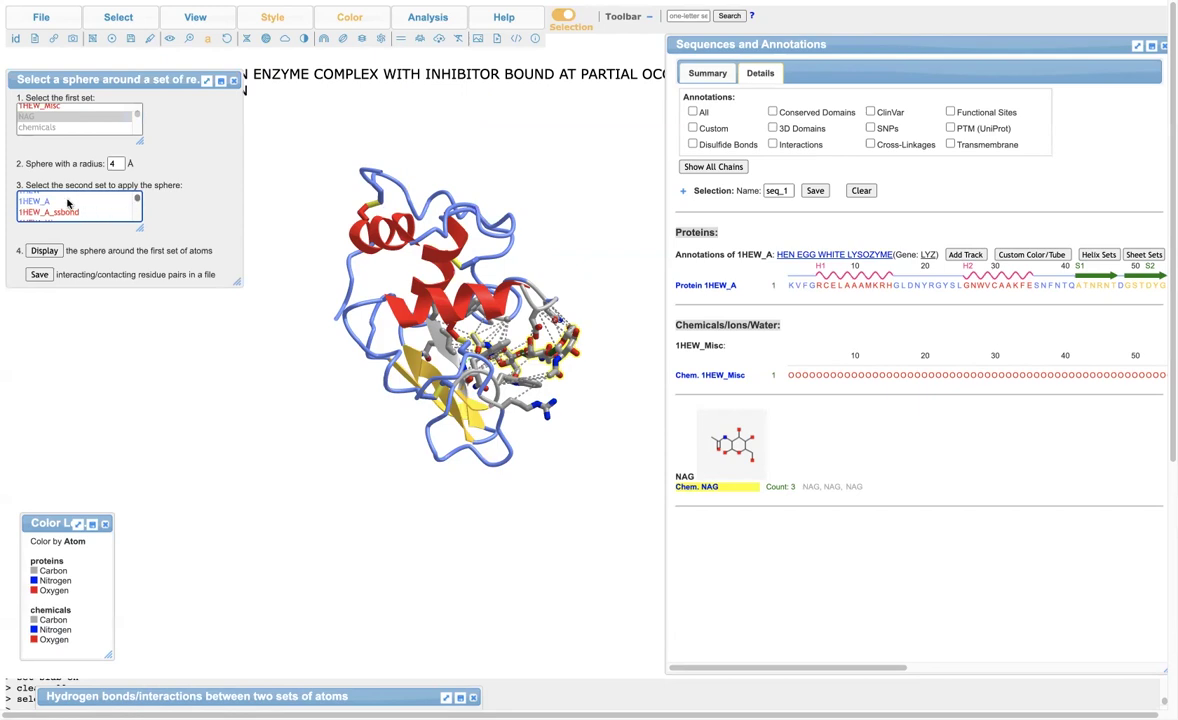
{"action": "left_click", "coordinate": [39, 203]}
{"action": "left_click", "coordinate": [118, 162]}
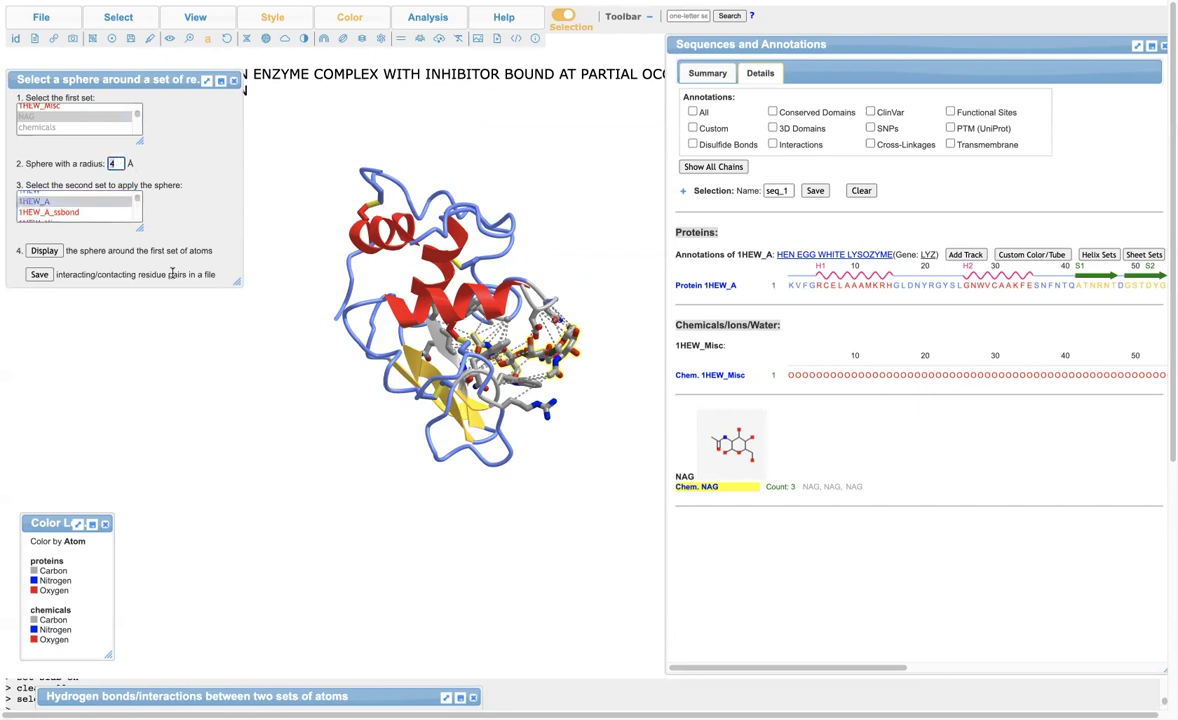
{"action": "type", "text": "6"}
{"action": "left_click", "coordinate": [44, 250]}
{"action": "left_click_drag", "start_coordinate": [260, 324], "coordinate": [290, 260]}
Show a Molecular Surface on the selected lysozyme residues around the NAG ligand.
{"action": "left_click", "coordinate": [143, 22]}
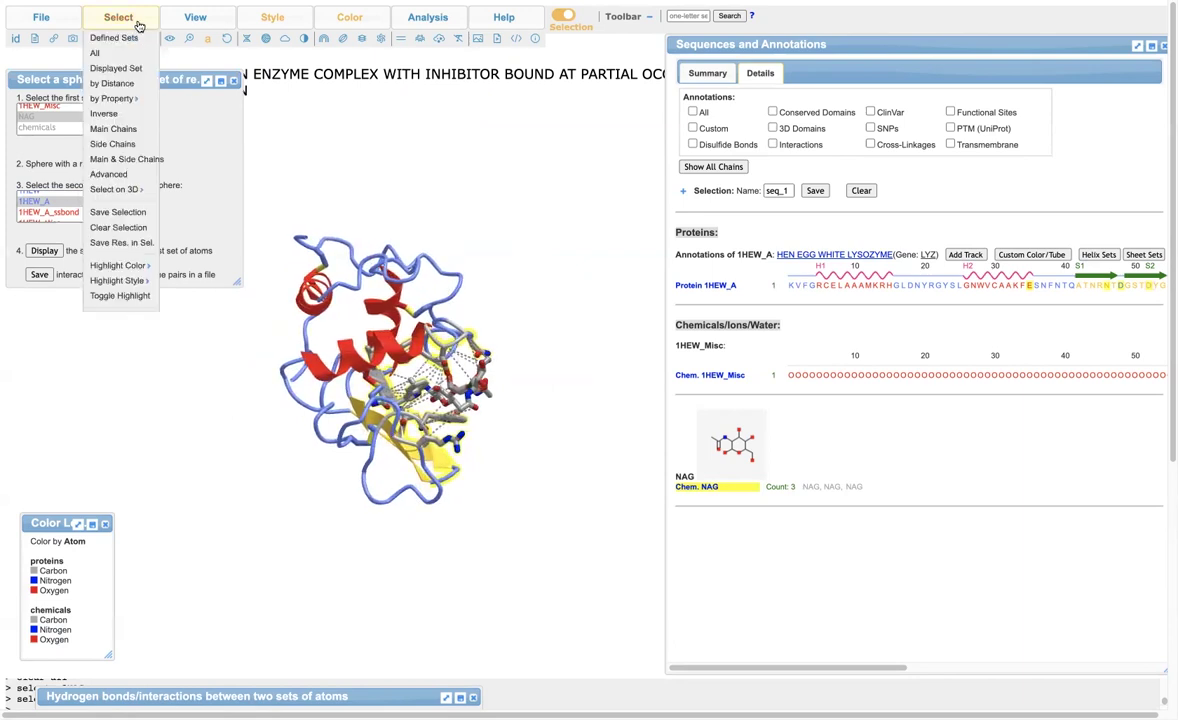
{"action": "mouse_move", "coordinate": [261, 22]}
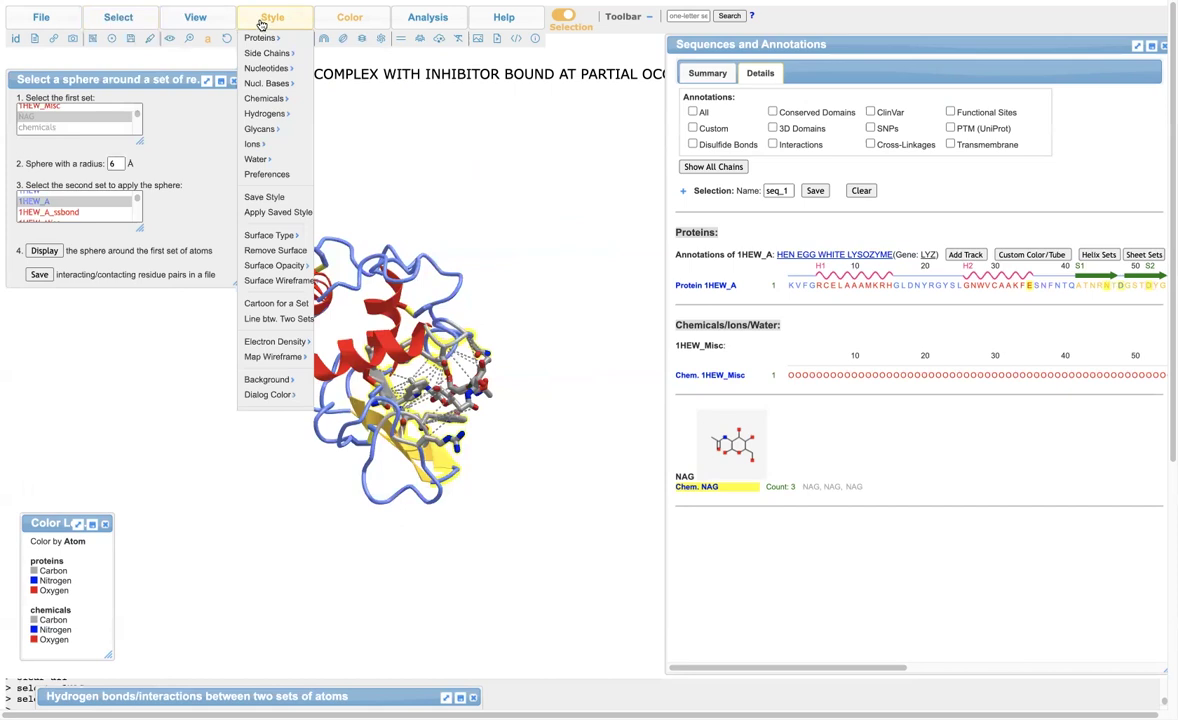
{"action": "mouse_move", "coordinate": [268, 235]}
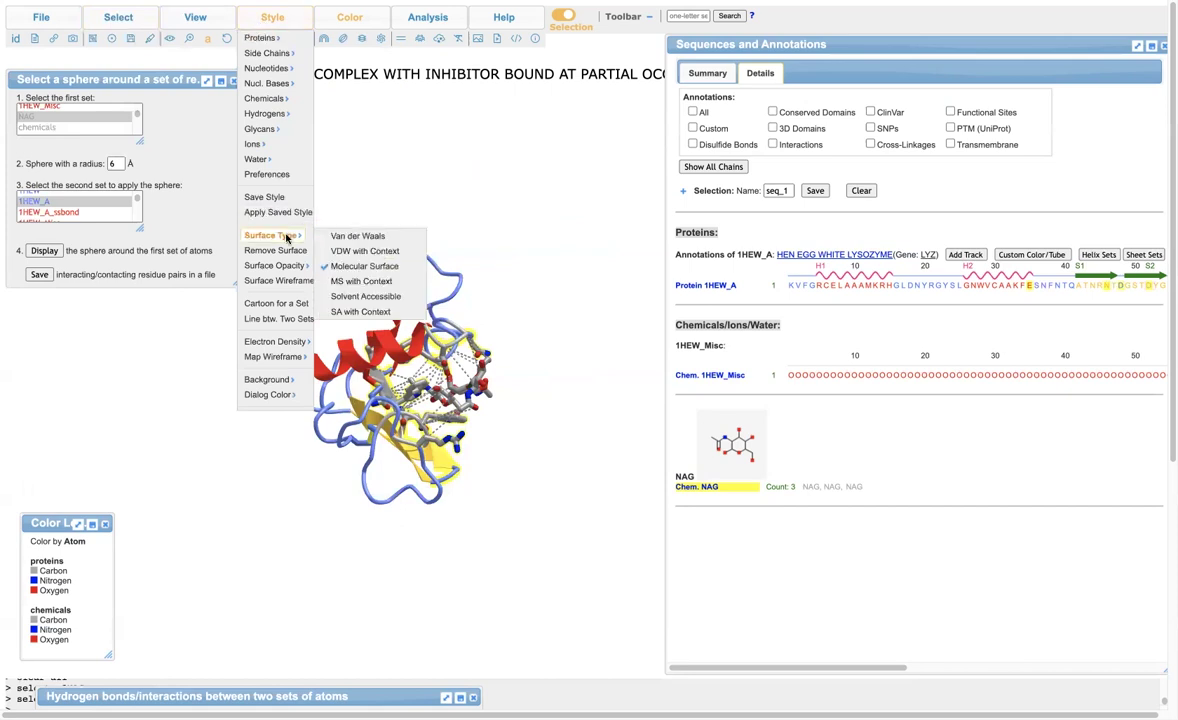
{"action": "left_click", "coordinate": [365, 267]}
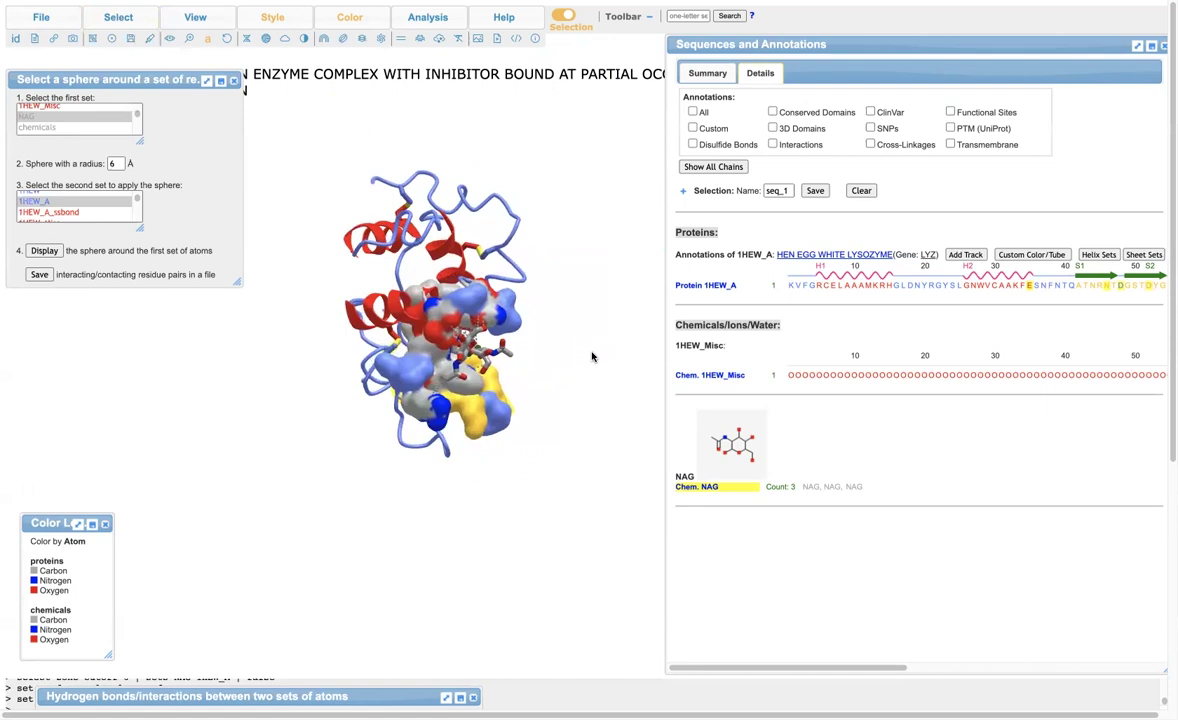
Clear the selection, select glutamate 35 in the protein sequence and center the view on it.
{"action": "left_click", "coordinate": [861, 190]}
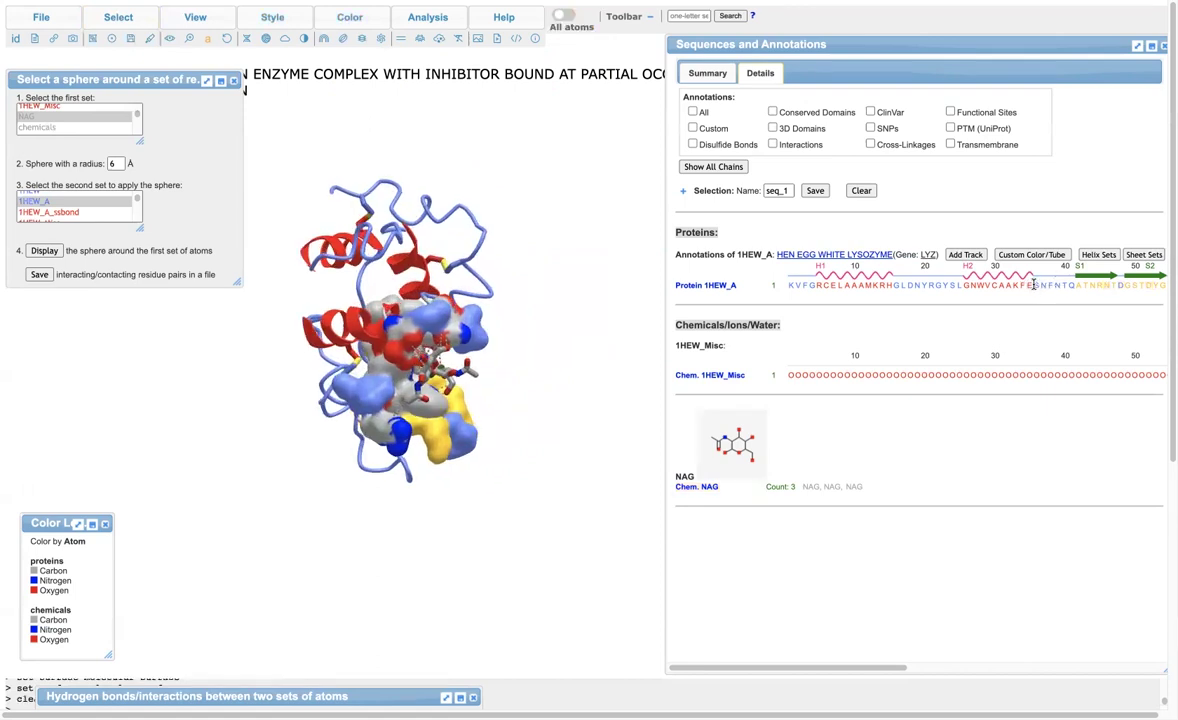
{"action": "left_click", "coordinate": [1027, 285]}
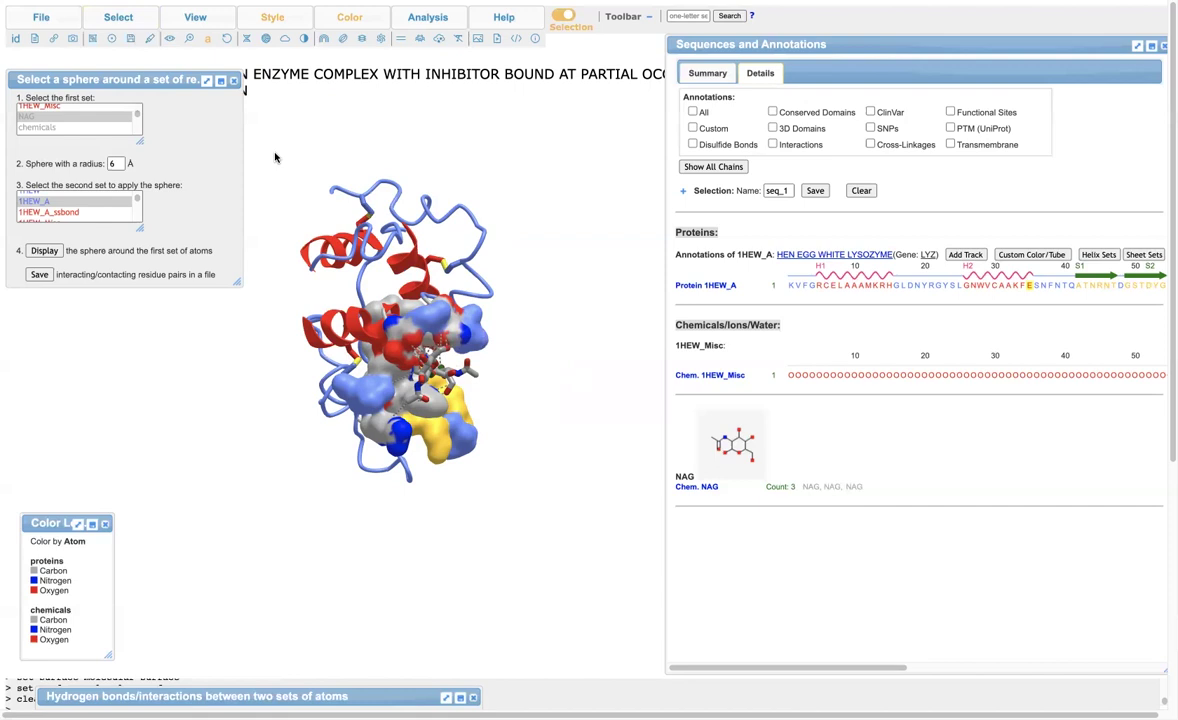
{"action": "mouse_move", "coordinate": [196, 22]}
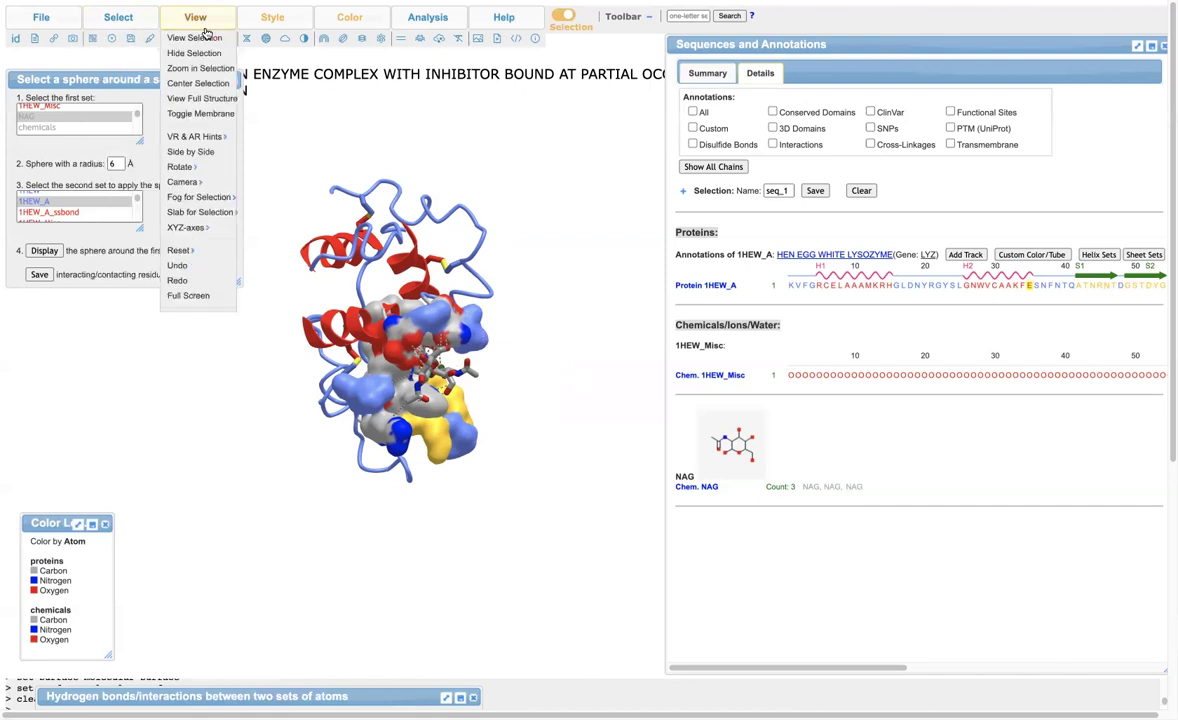
{"action": "left_click", "coordinate": [200, 84]}
{"action": "mouse_move", "coordinate": [367, 377]}
{"action": "left_mouse_down"}
{"action": "mouse_move", "coordinate": [400, 388]}
{"action": "mouse_move", "coordinate": [373, 386]}
{"action": "left_mouse_up"}
Turn off Slab for Selection and inspect the full molecular surface around the ligand binding site.
{"action": "mouse_move", "coordinate": [196, 20]}
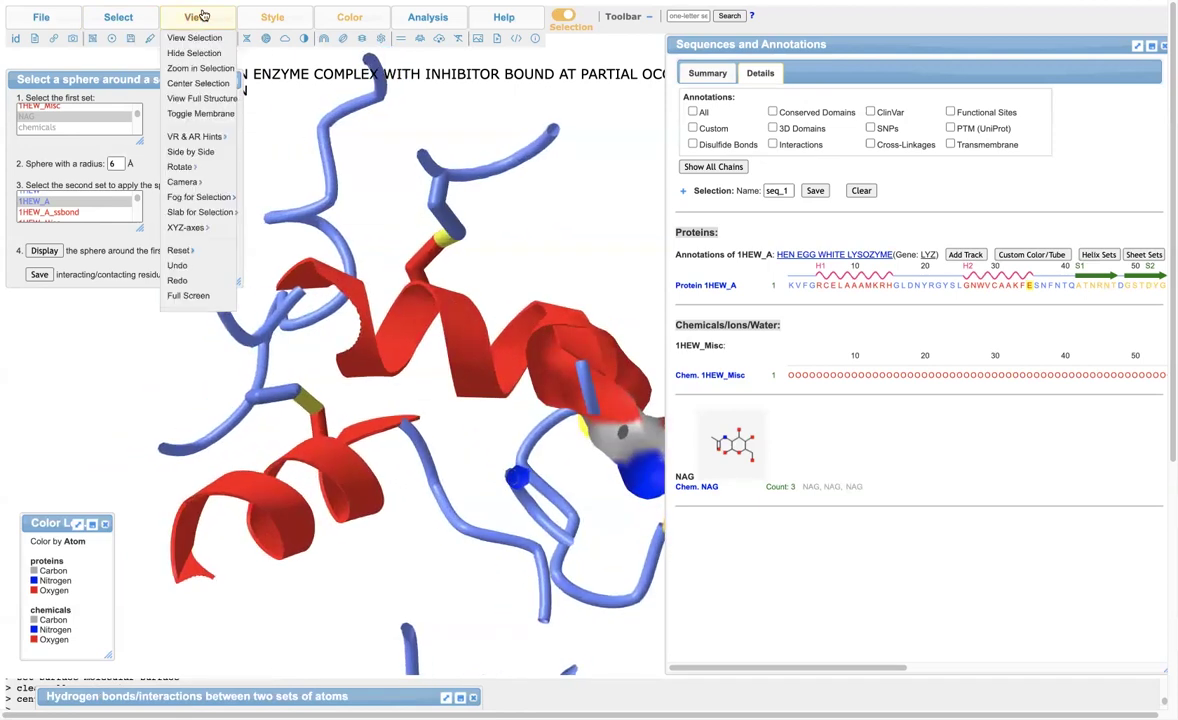
{"action": "mouse_move", "coordinate": [228, 212]}
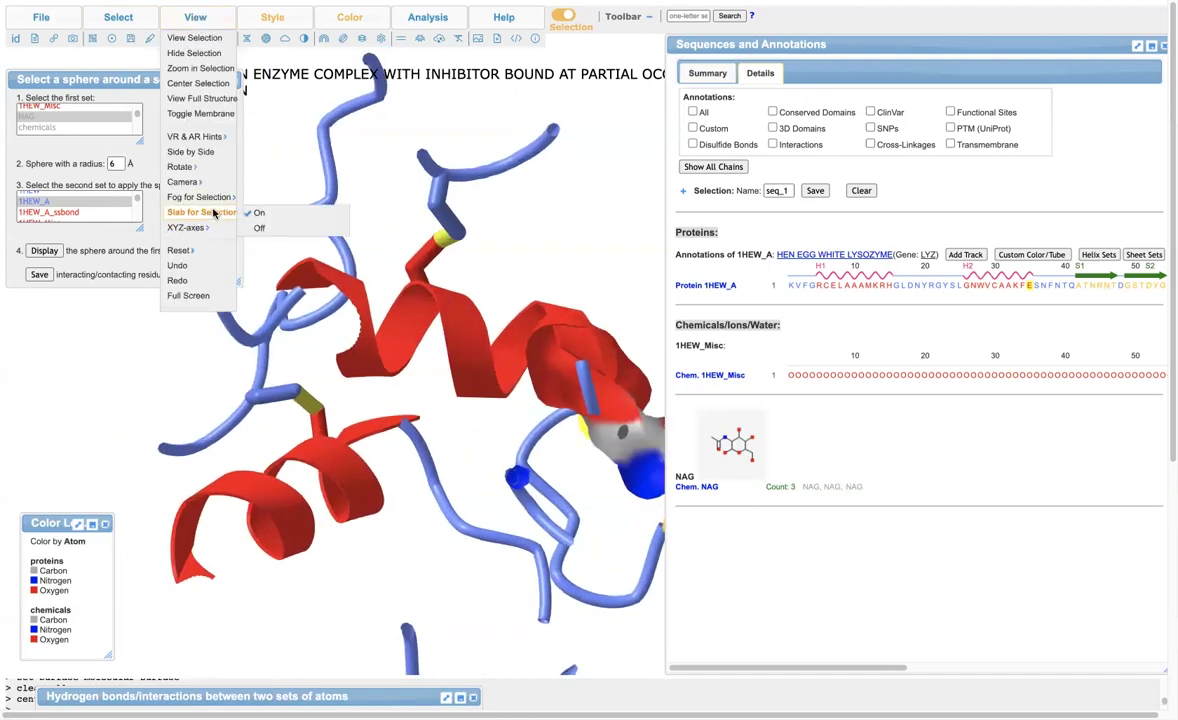
{"action": "left_click", "coordinate": [298, 231]}
{"action": "left_click_drag", "start_coordinate": [338, 246], "coordinate": [441, 326]}
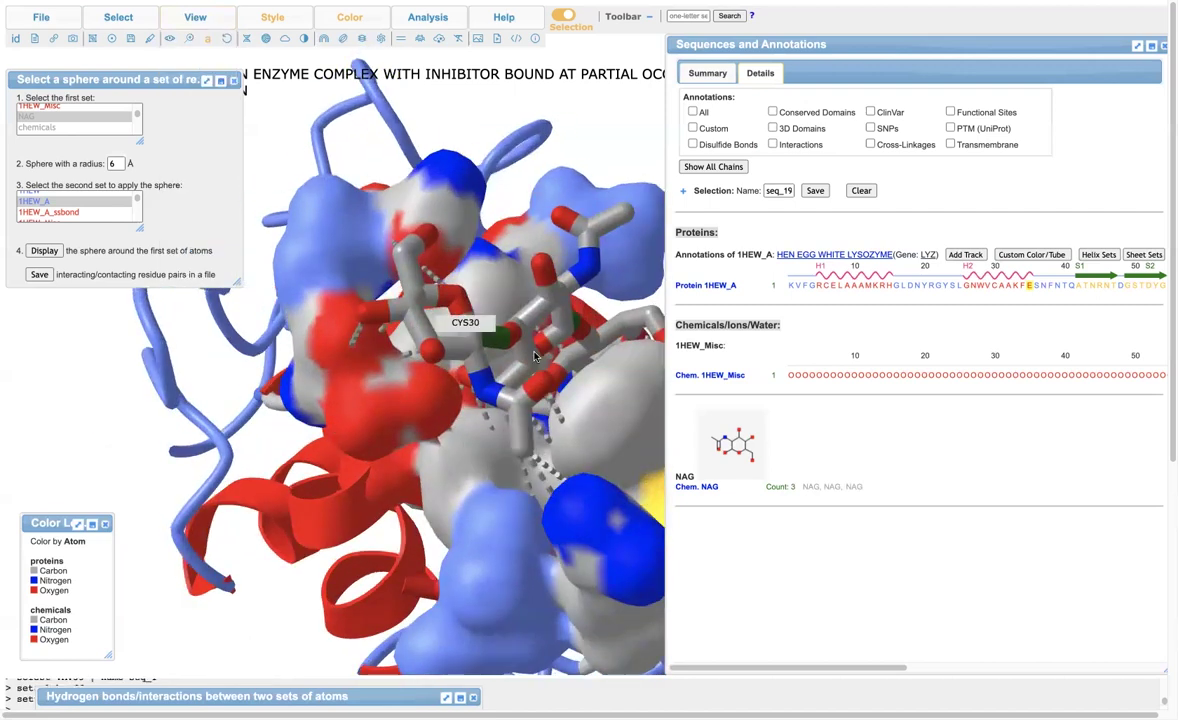
{"action": "left_click_drag", "start_coordinate": [438, 388], "coordinate": [536, 513]}
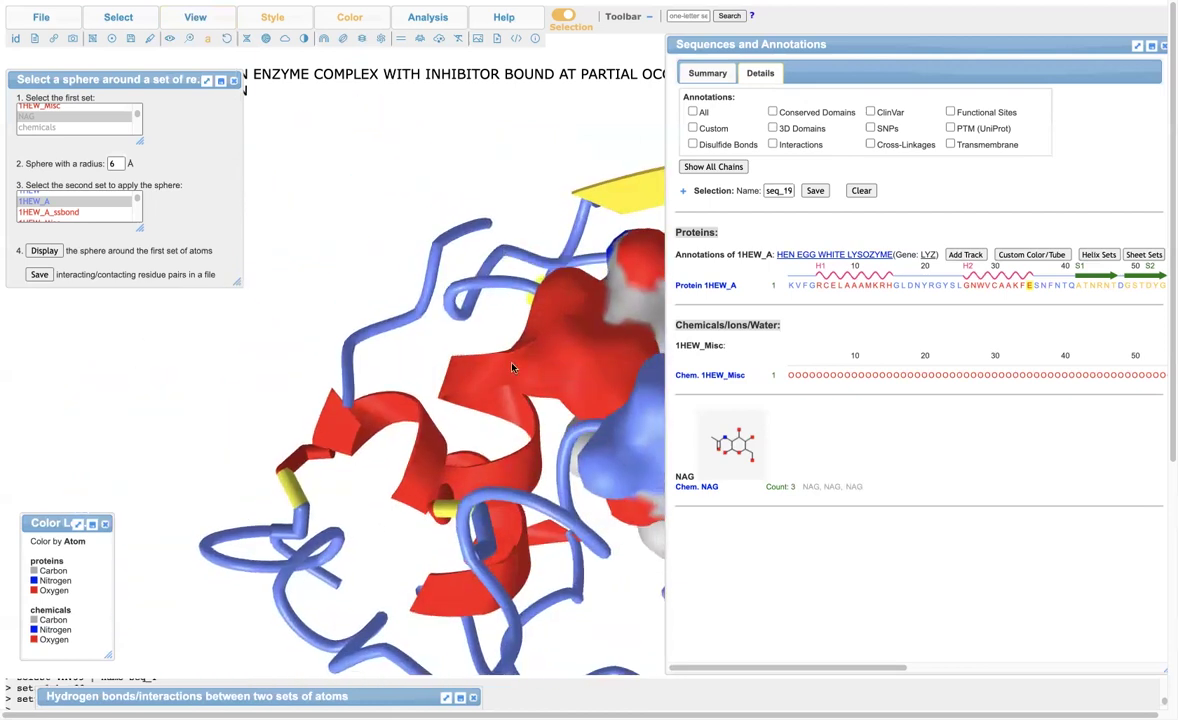
{"action": "right_click_drag", "start_coordinate": [464, 368], "coordinate": [195, 338]}
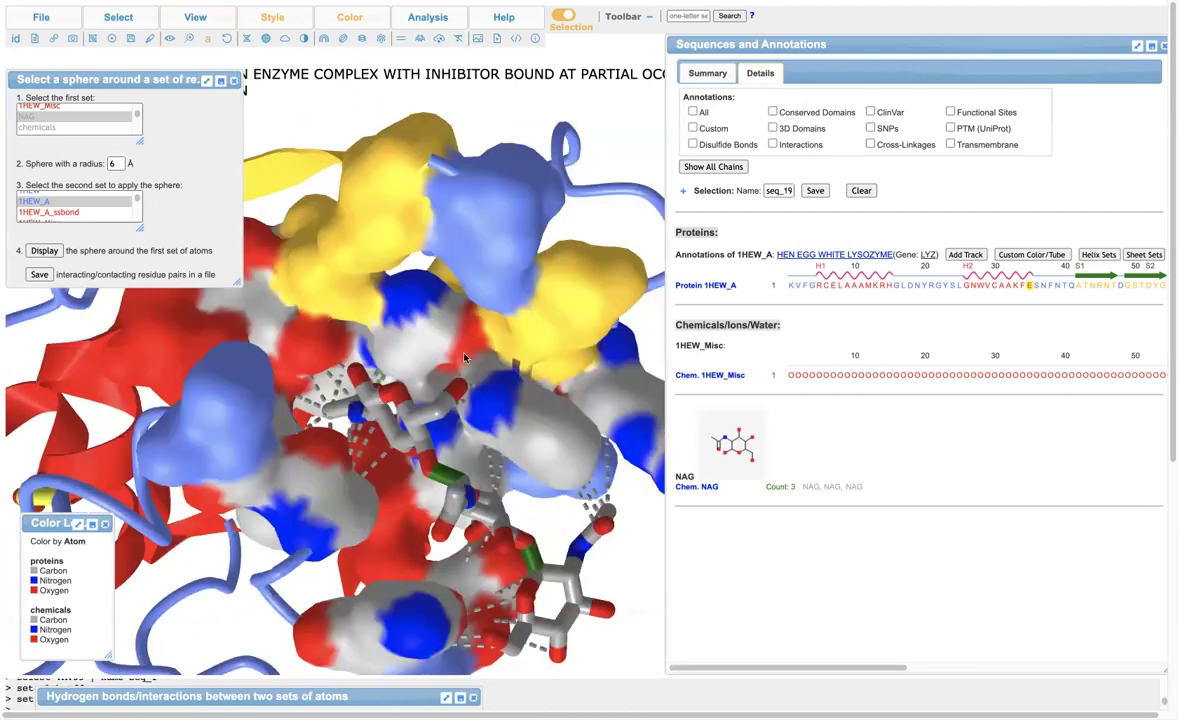
Recenter the view on glutamate 35 and remove the molecular surface from the structure.
{"action": "left_click", "coordinate": [200, 20]}
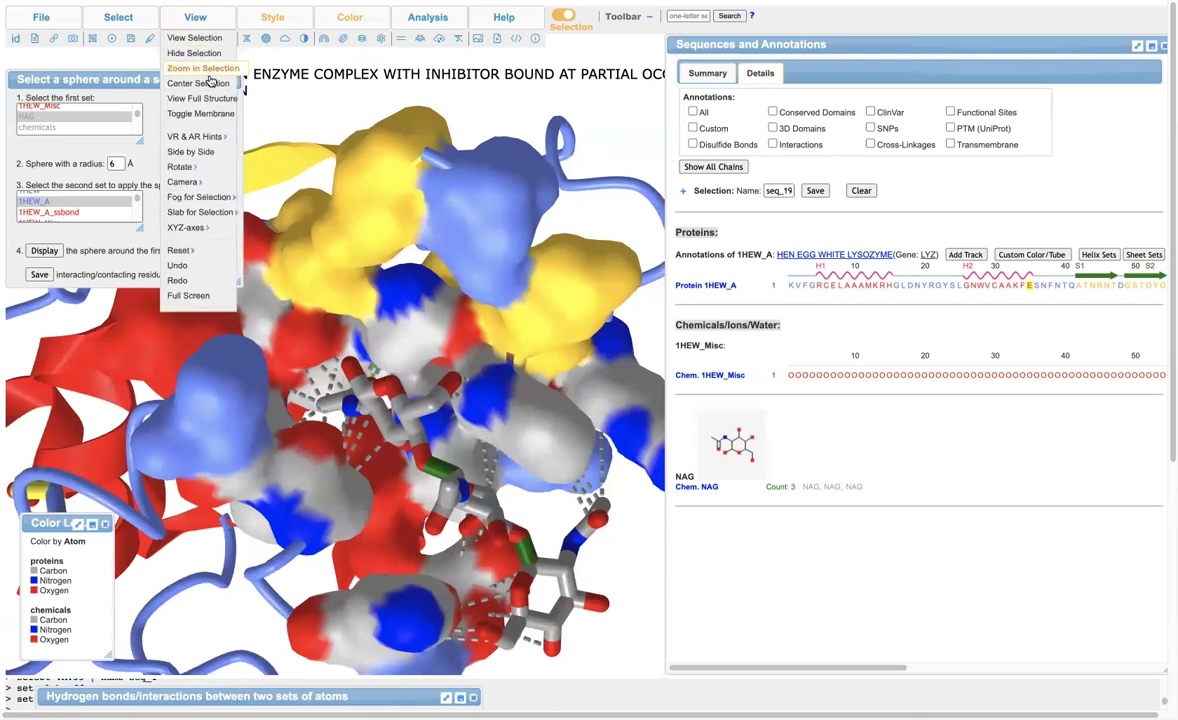
{"action": "left_click", "coordinate": [200, 83]}
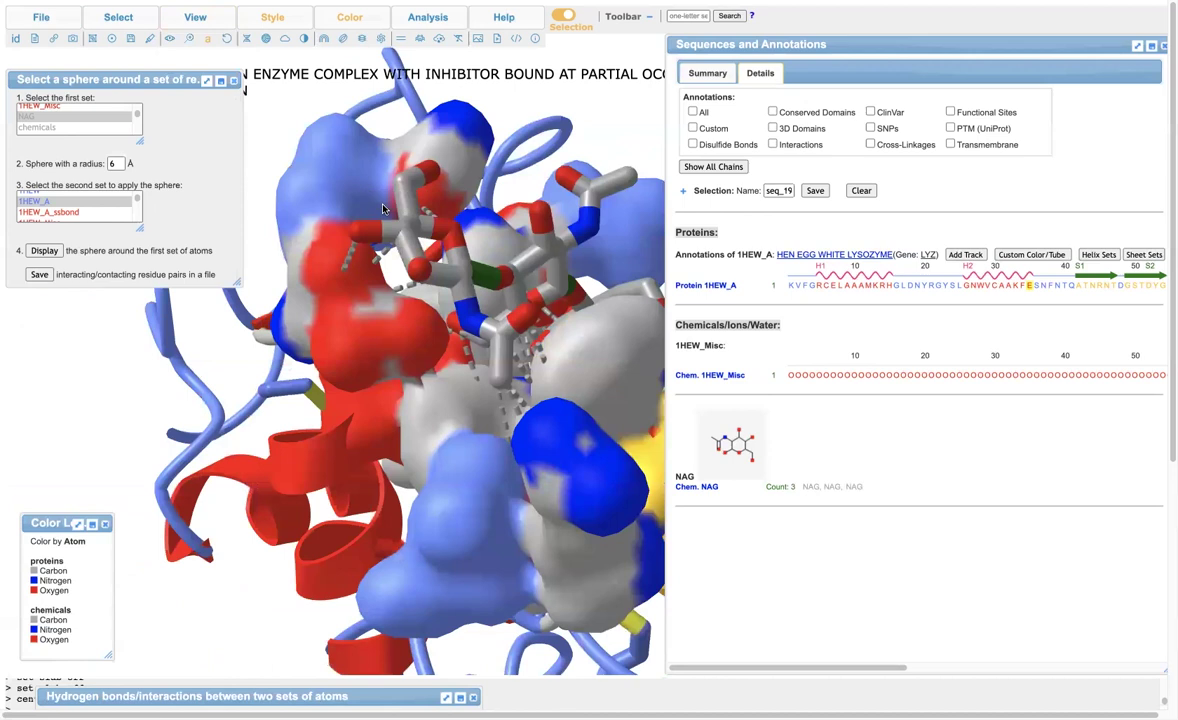
{"action": "left_click", "coordinate": [272, 17]}
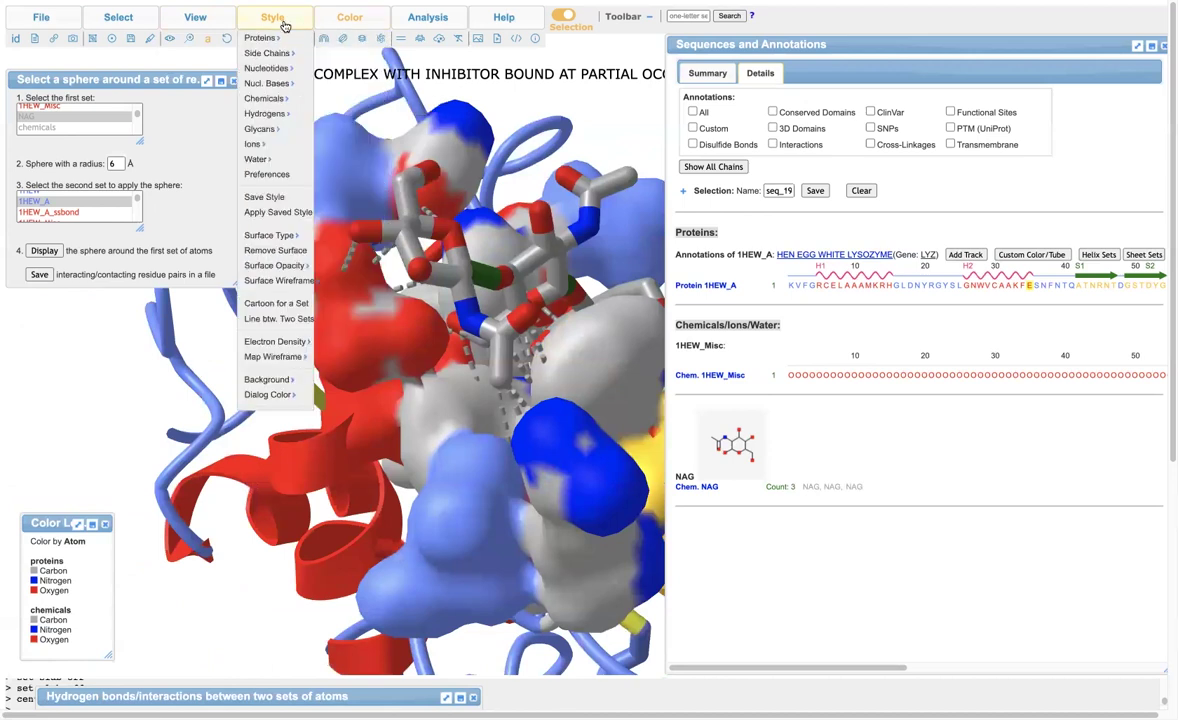
{"action": "left_click", "coordinate": [290, 250]}
{"action": "left_click_drag", "start_coordinate": [435, 292], "coordinate": [578, 279]}
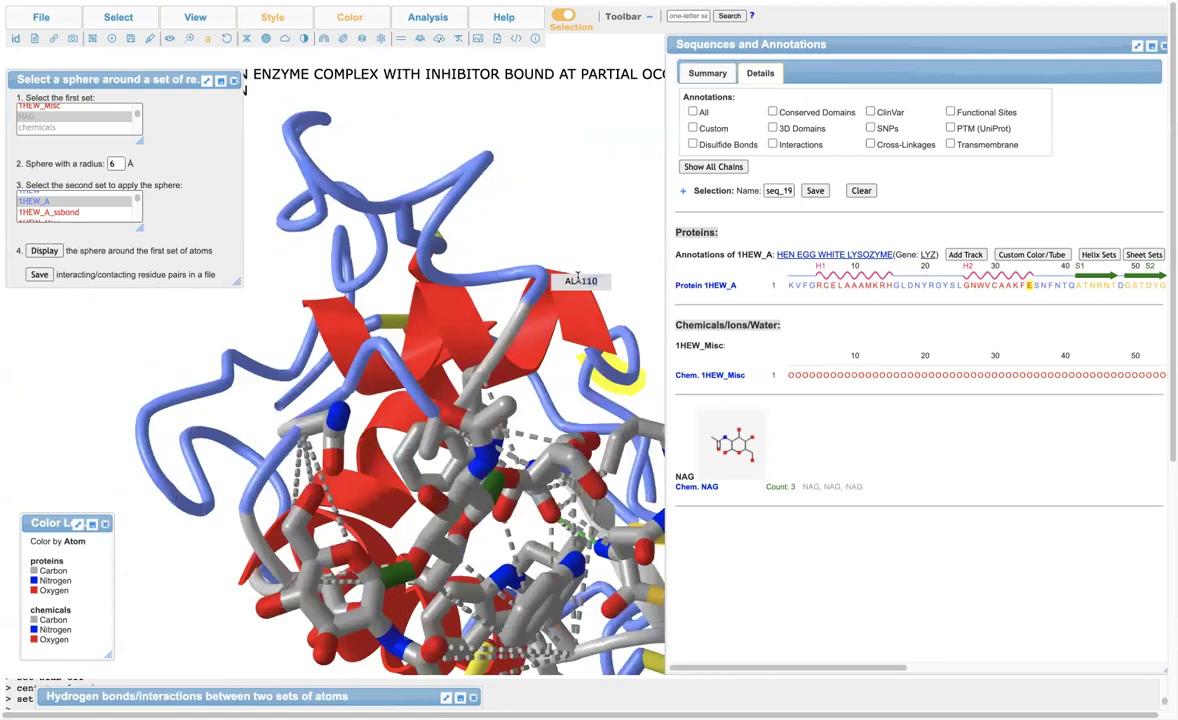
Display the side chain of glutamate 35 as sticks and rotate the structure to bring it into view.
{"action": "right_click_drag", "start_coordinate": [644, 342], "coordinate": [544, 348]}
{"action": "left_click_drag", "start_coordinate": [544, 348], "coordinate": [508, 354]}
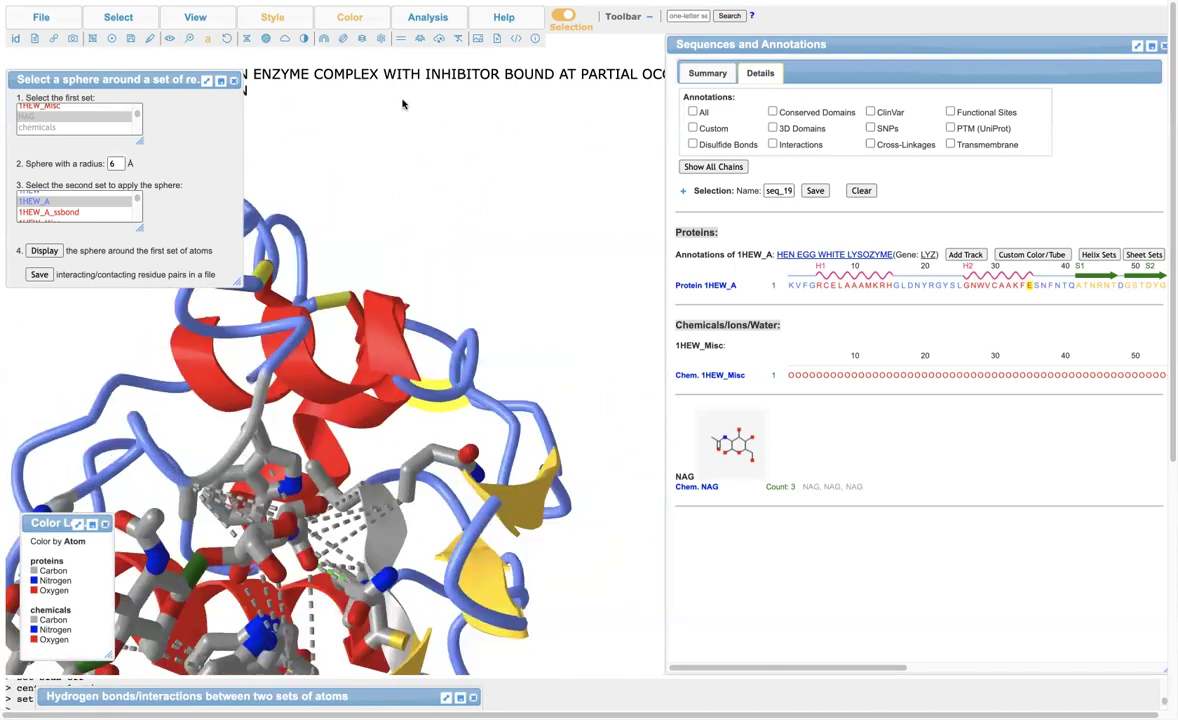
{"action": "left_click", "coordinate": [340, 20]}
{"action": "left_click", "coordinate": [274, 19]}
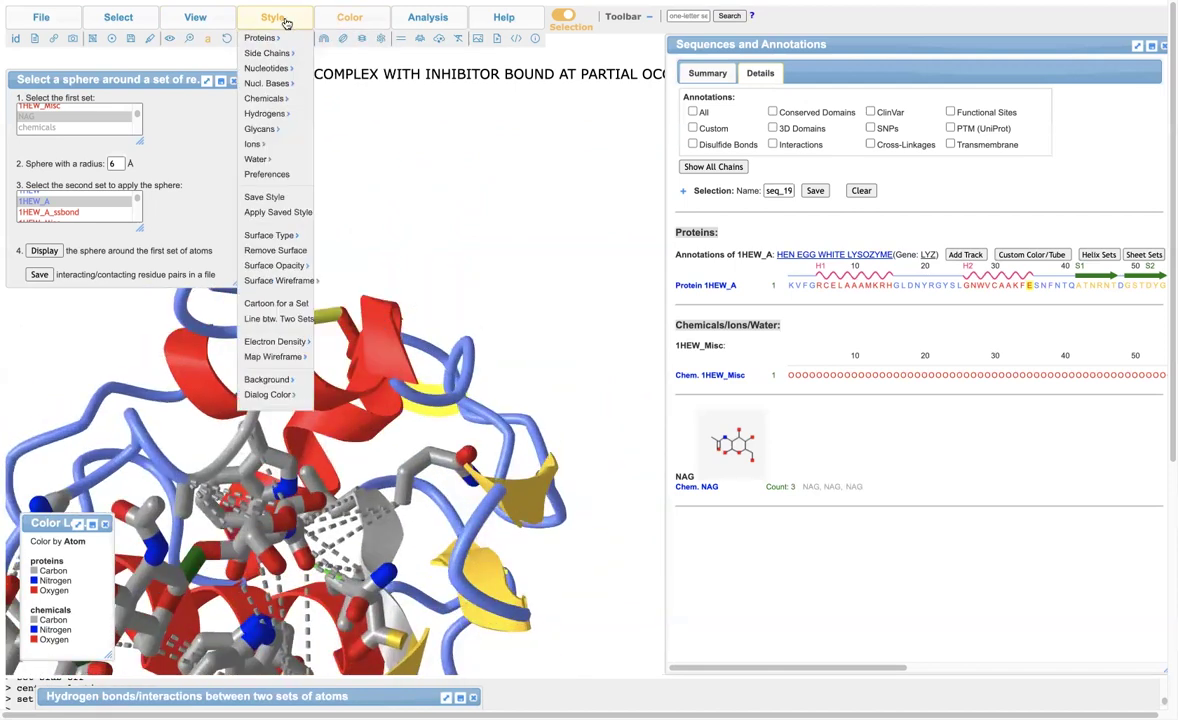
{"action": "mouse_move", "coordinate": [277, 58]}
{"action": "left_click", "coordinate": [347, 70]}
{"action": "left_click_drag", "start_coordinate": [476, 281], "coordinate": [322, 374]}
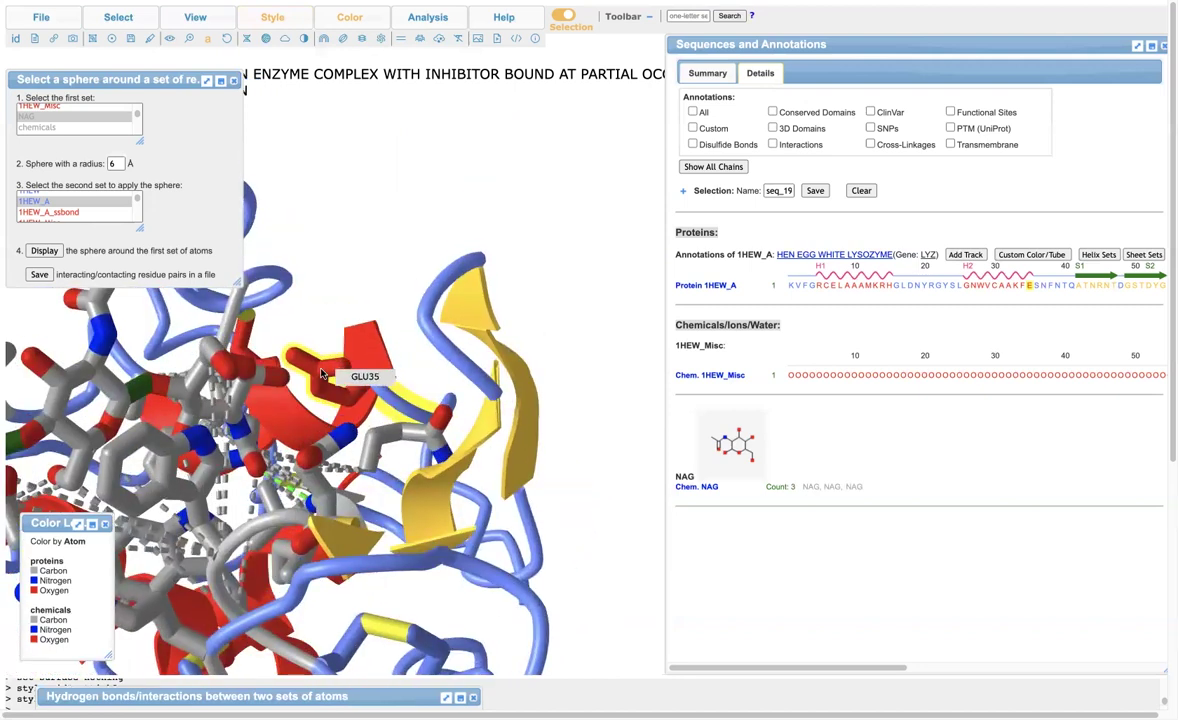
Label the selected glutamate 35 per residue in the 3D structure and rotate the model to bring the label into view.
{"action": "mouse_move", "coordinate": [347, 31]}
{"action": "mouse_move", "coordinate": [425, 17]}
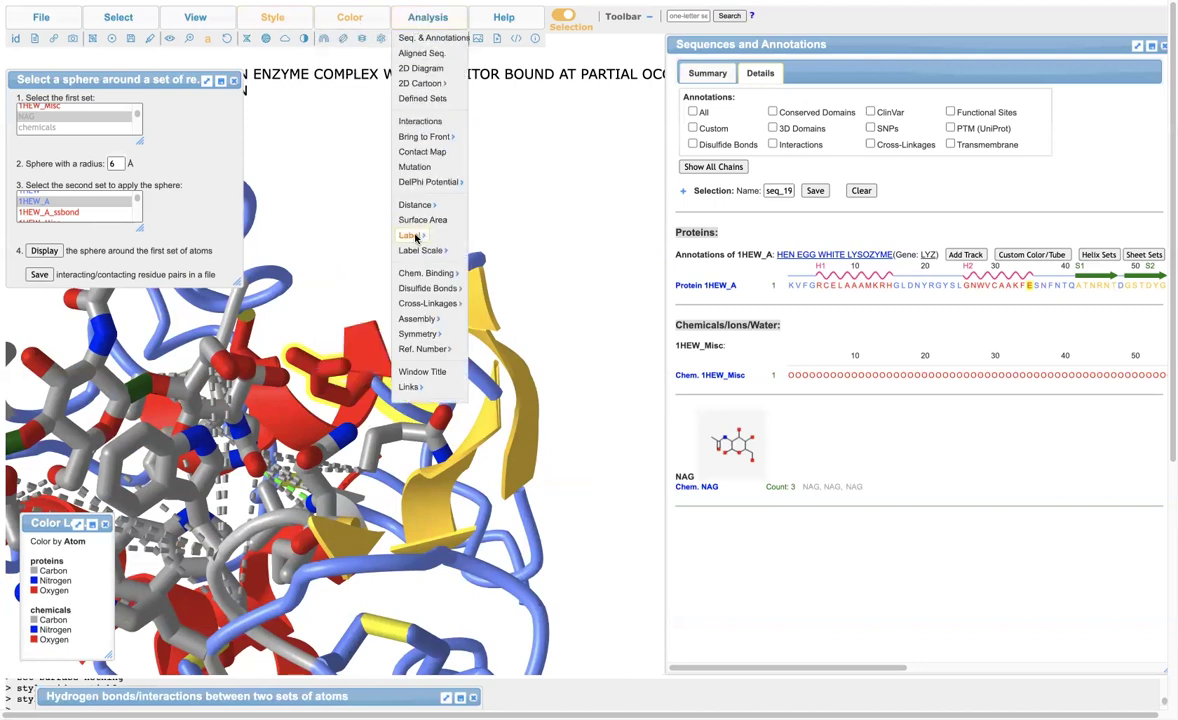
{"action": "mouse_move", "coordinate": [416, 236]}
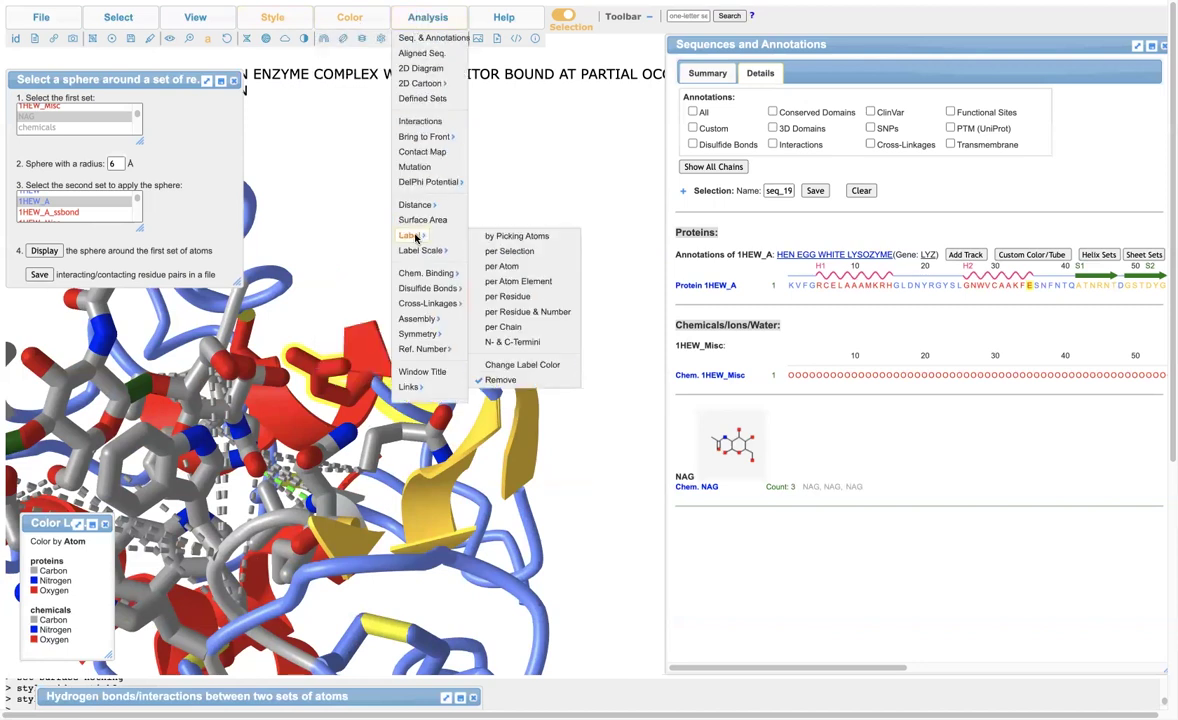
{"action": "left_click", "coordinate": [525, 298]}
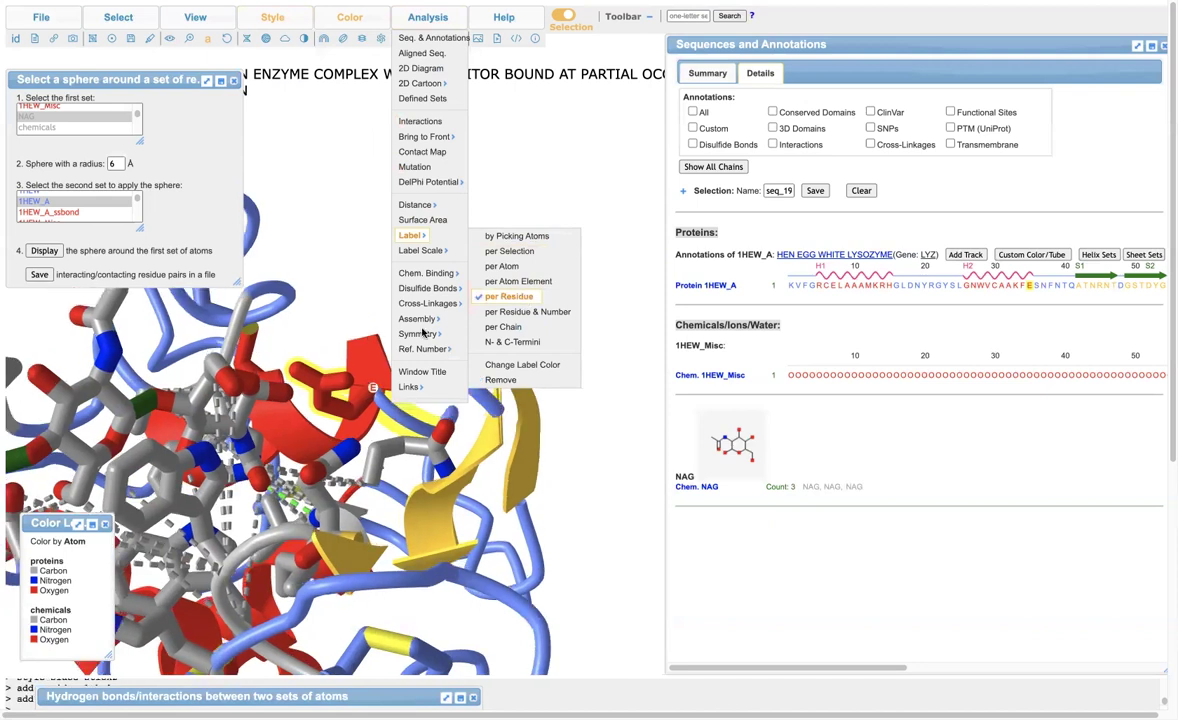
{"action": "left_click_drag", "start_coordinate": [325, 348], "coordinate": [348, 370]}
{"action": "scroll", "coordinate": [348, 365], "scroll_direction": "up", "scroll_amount": 3}
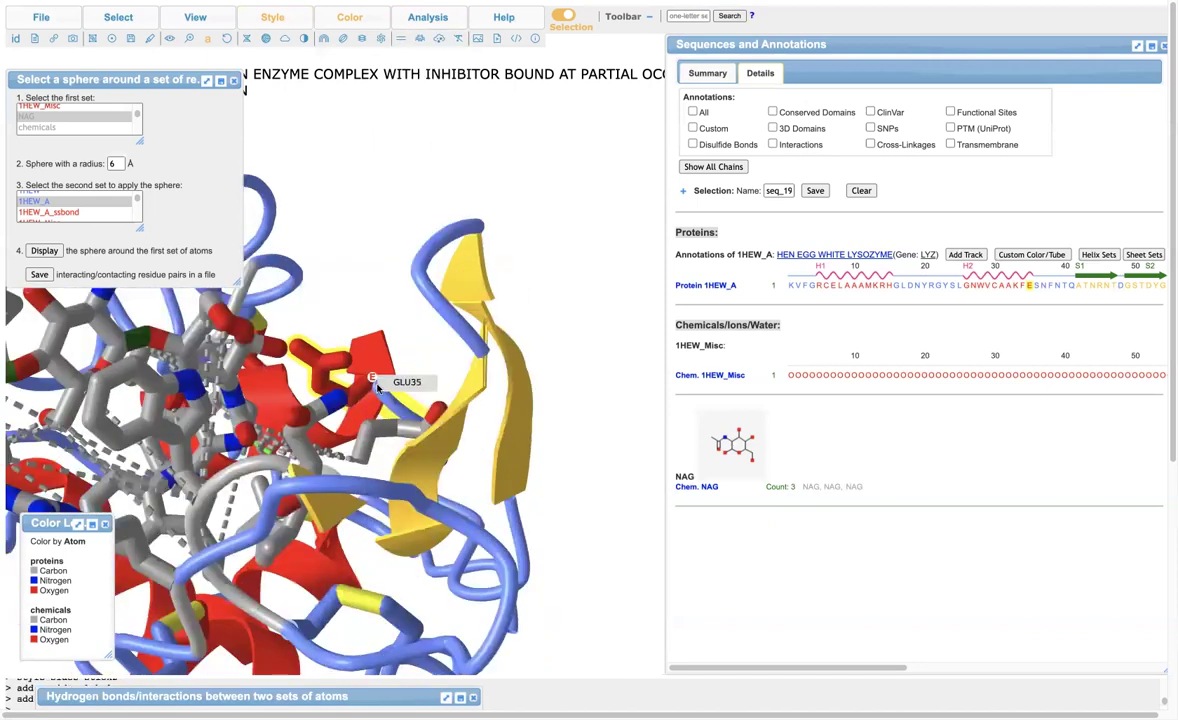
Set the label scale to 5.0 and inspect the labelled glutamate 35 relative to the bound ligand from several angles.
{"action": "mouse_move", "coordinate": [428, 20]}
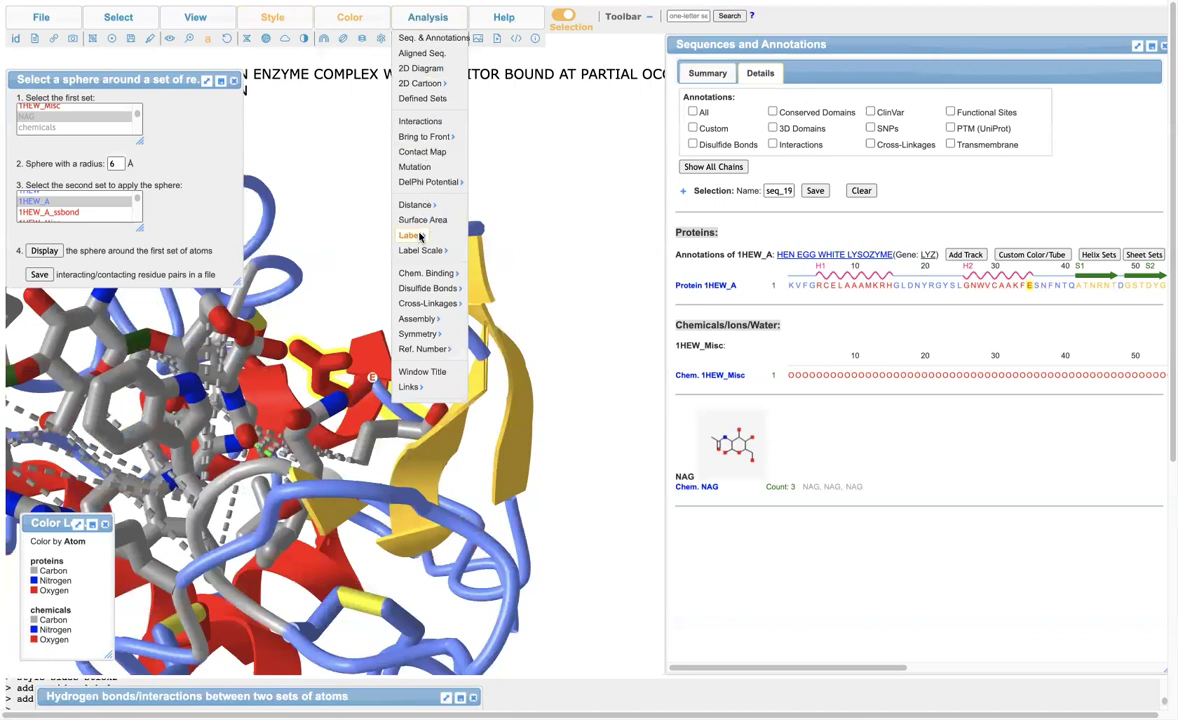
{"action": "mouse_move", "coordinate": [413, 236]}
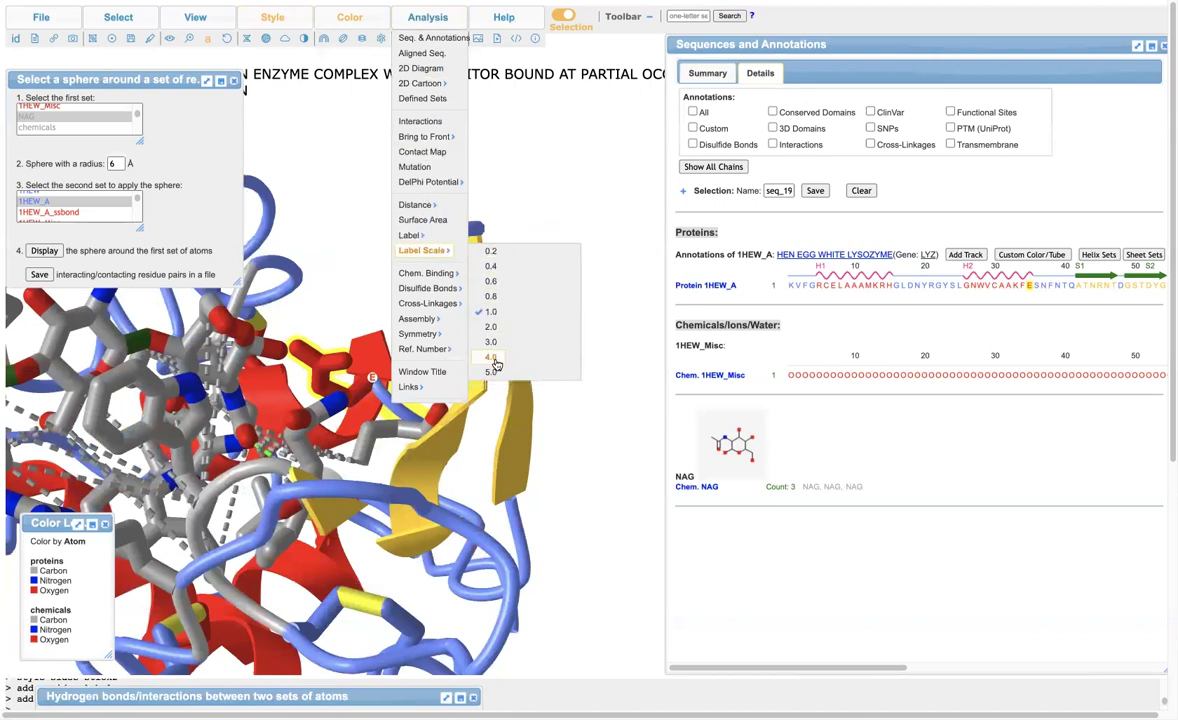
{"action": "left_click", "coordinate": [492, 372]}
{"action": "left_click_drag", "start_coordinate": [355, 365], "coordinate": [355, 314]}
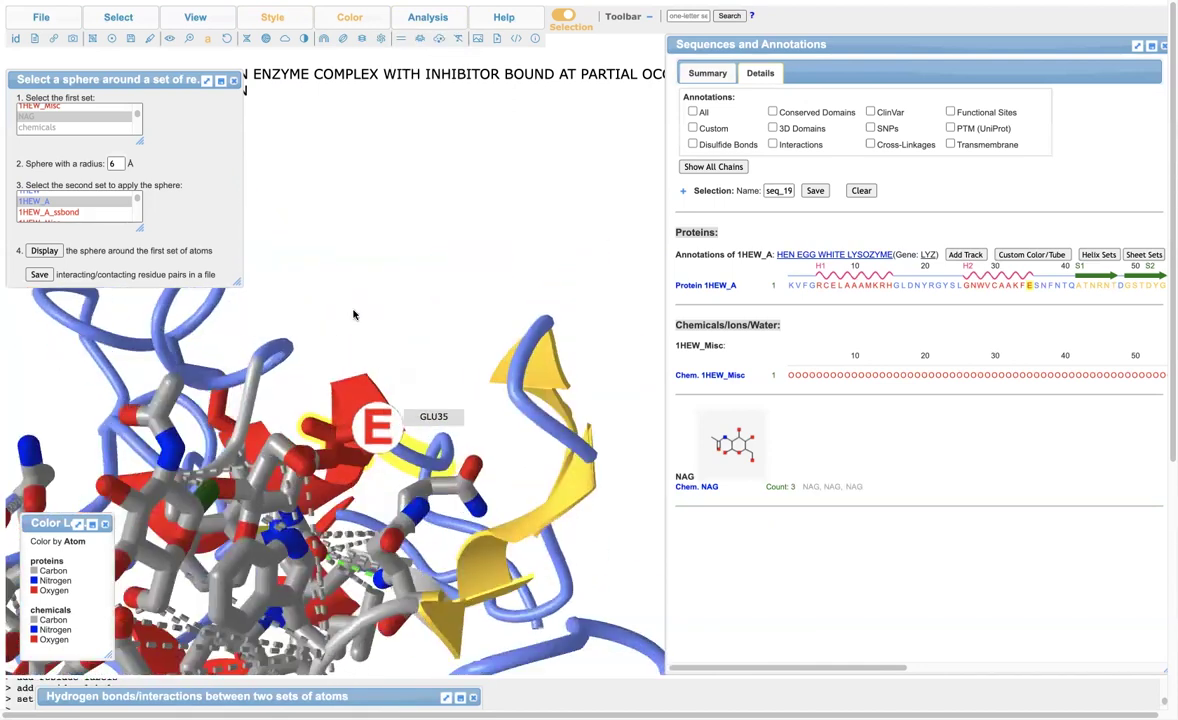
{"action": "left_click_drag", "start_coordinate": [307, 388], "coordinate": [355, 376]}
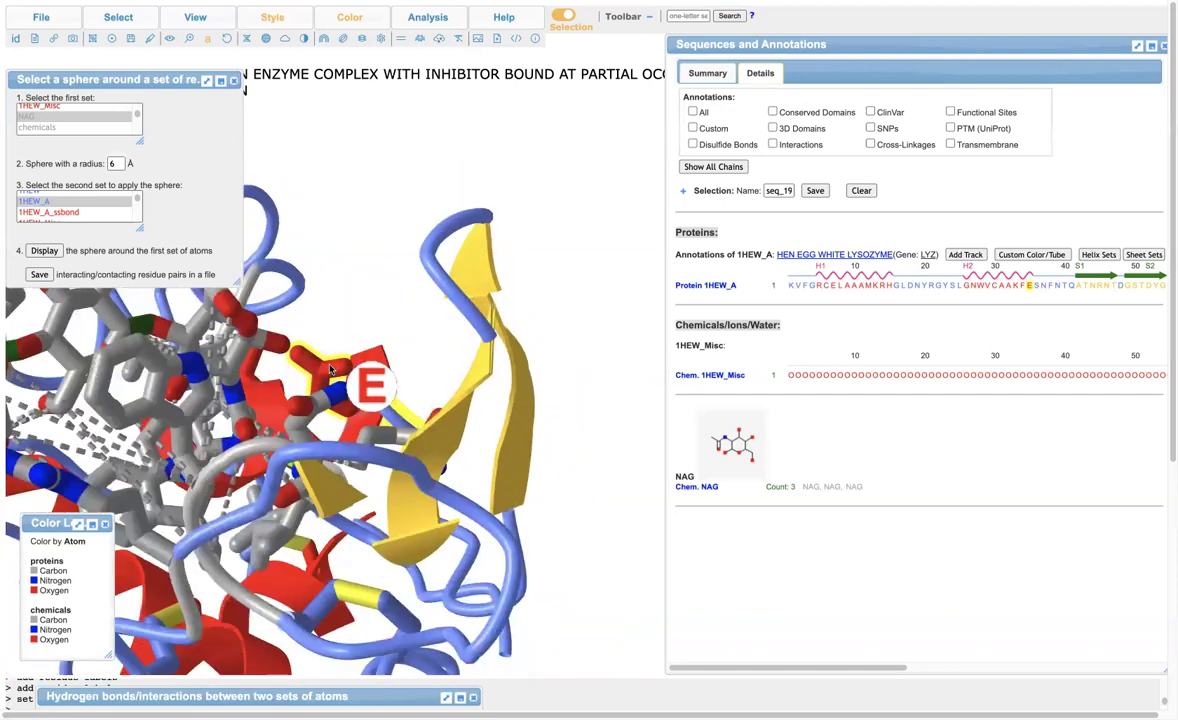
{"action": "scroll", "coordinate": [355, 376], "scroll_direction": "down", "scroll_amount": 10}
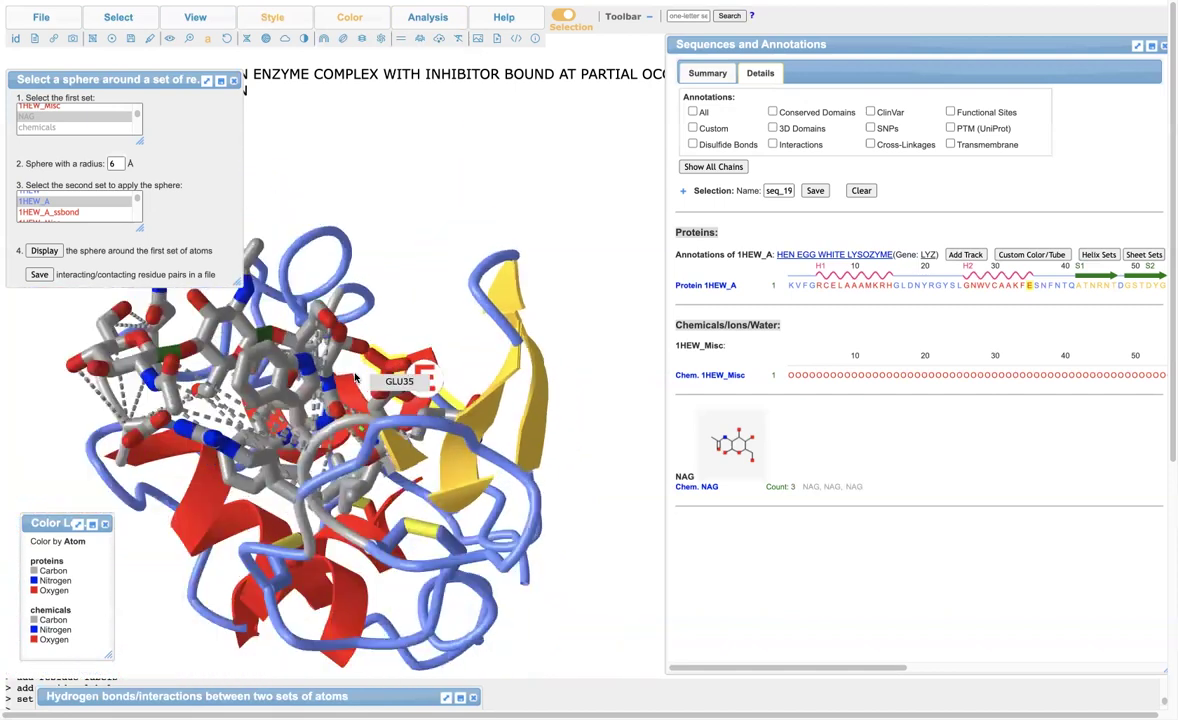
{"action": "left_click_drag", "start_coordinate": [355, 376], "coordinate": [513, 343]}
{"action": "scroll", "coordinate": [513, 343], "scroll_direction": "up", "scroll_amount": 8}
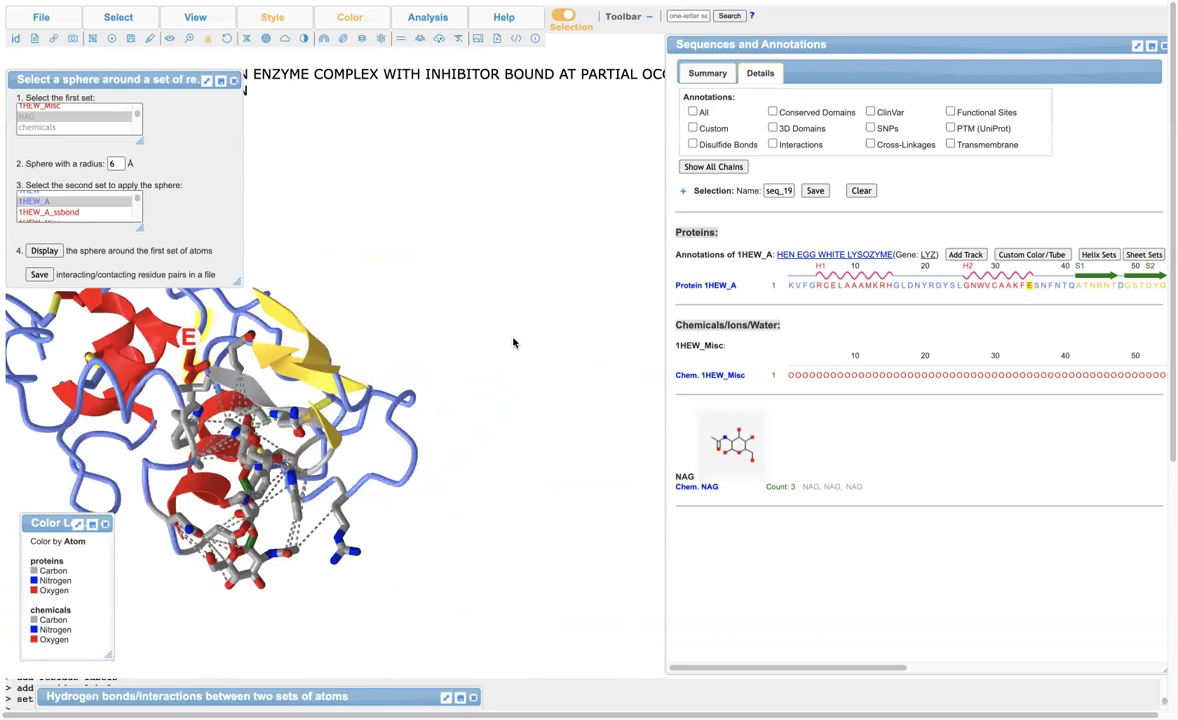
{"action": "left_click_drag", "start_coordinate": [340, 358], "coordinate": [350, 352]}
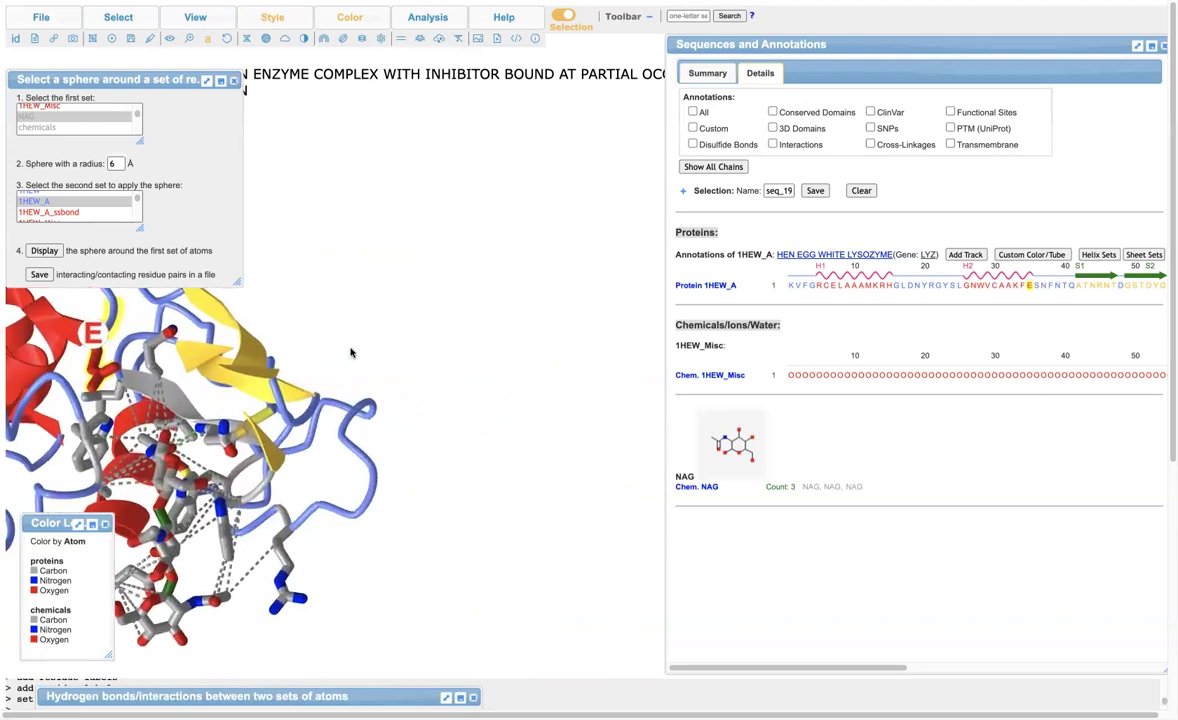
Close the sphere selection dialog and show the defined sets with their set operations expanded.
{"action": "left_click", "coordinate": [233, 79]}
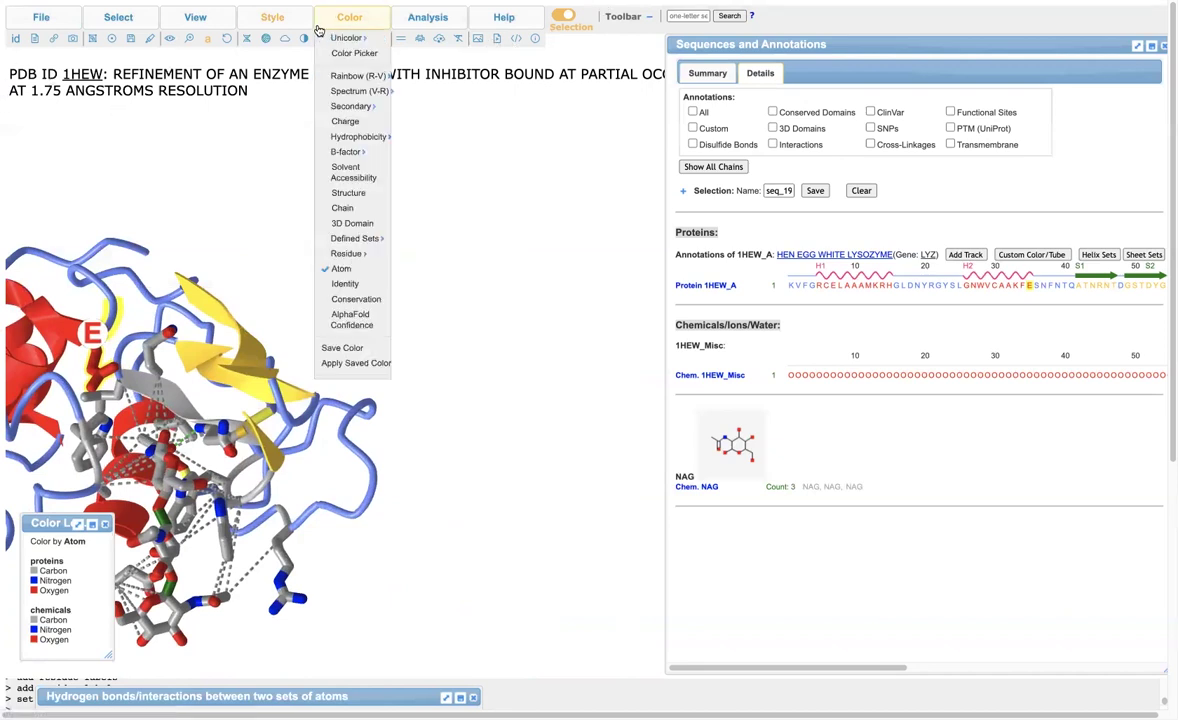
{"action": "mouse_move", "coordinate": [117, 24]}
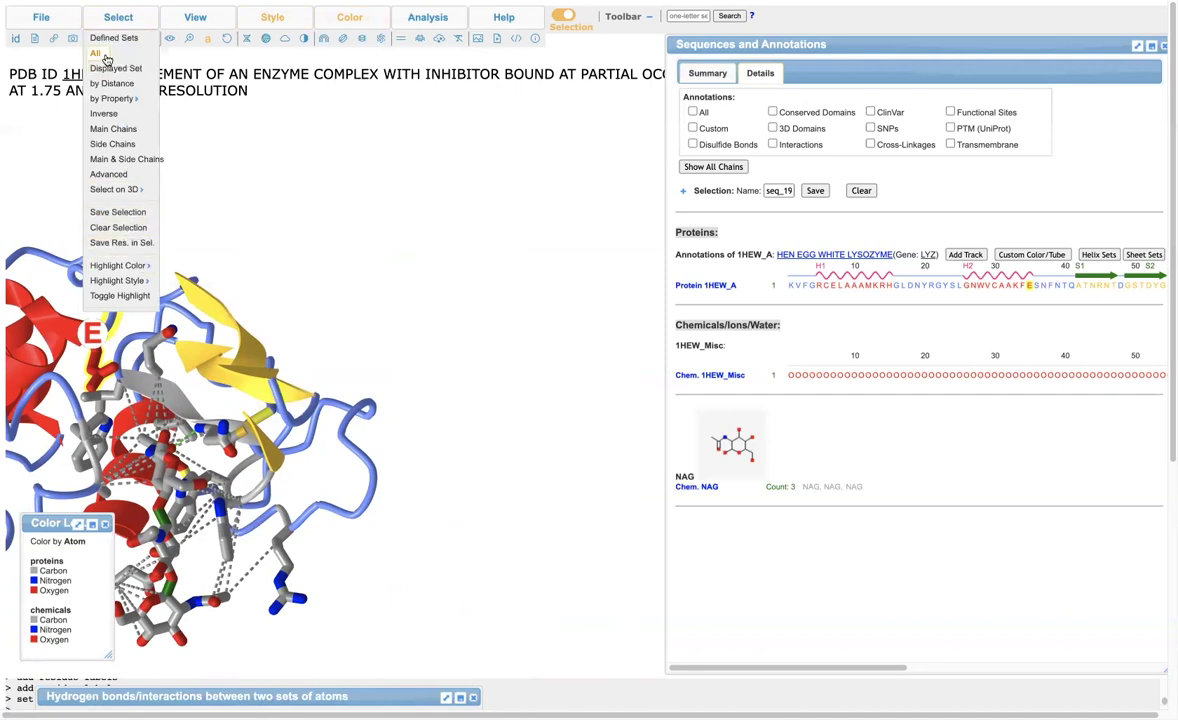
{"action": "left_click", "coordinate": [107, 42]}
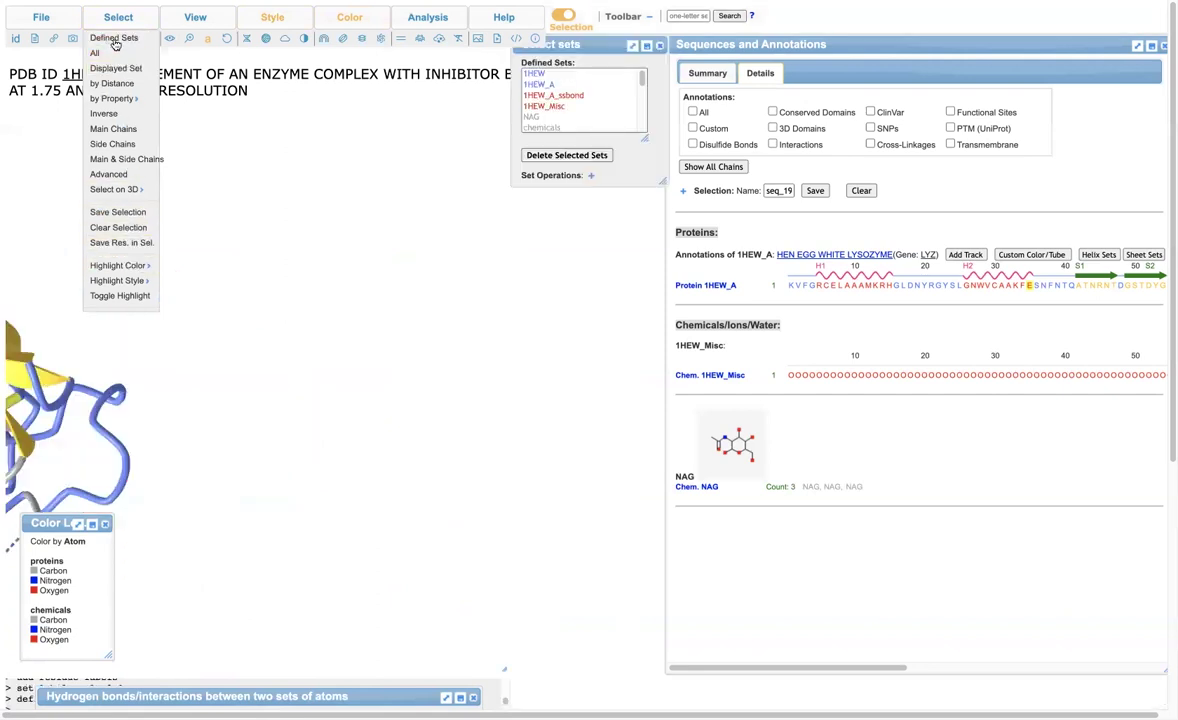
{"action": "left_click", "coordinate": [591, 177]}
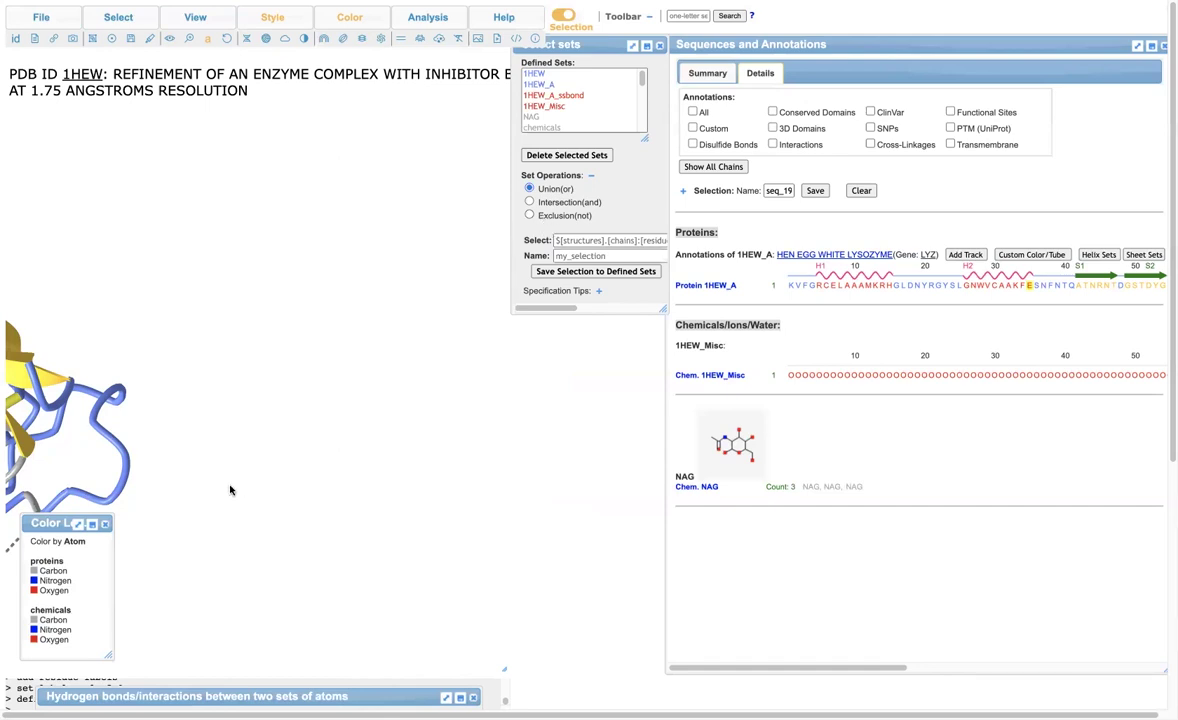
Bring the complex back into view, review the command log from its first entry, and close the hydrogen bonds and defined sets windows.
{"action": "left_click_drag", "start_coordinate": [97, 409], "coordinate": [143, 438]}
{"action": "right_click_drag", "start_coordinate": [143, 438], "coordinate": [192, 422]}
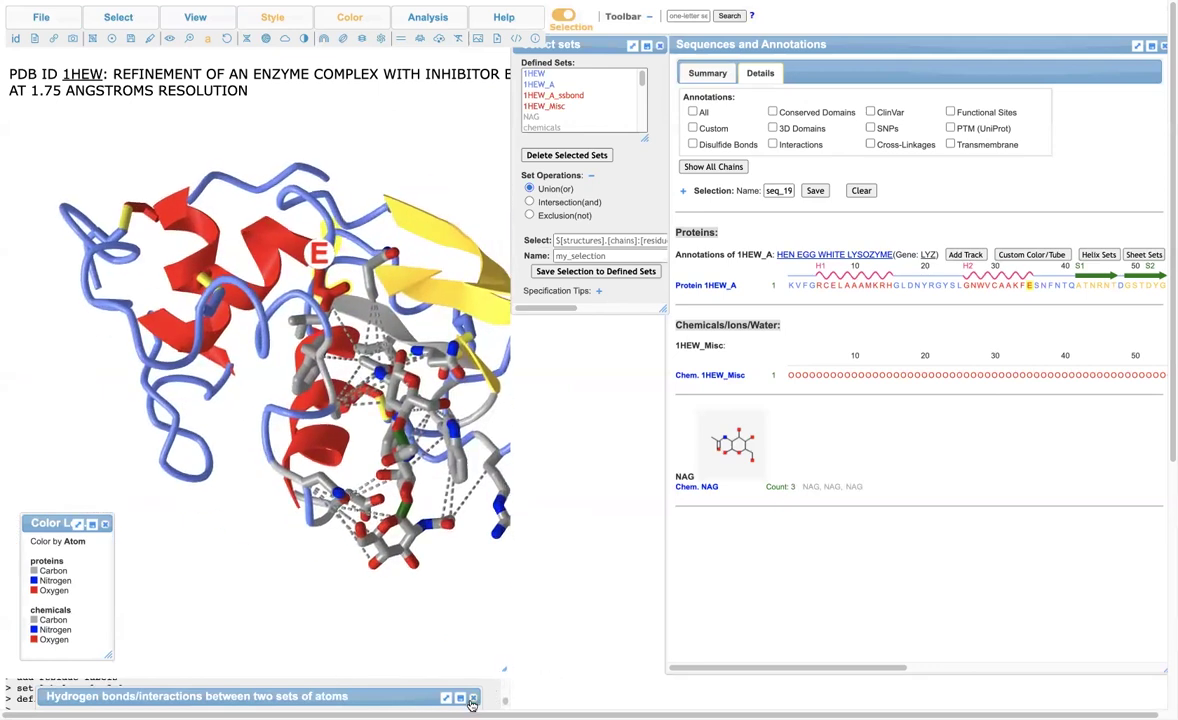
{"action": "scroll", "coordinate": [470, 700], "scroll_direction": "down", "scroll_amount": 5}
{"action": "scroll", "coordinate": [468, 668], "scroll_direction": "up", "scroll_amount": 5}
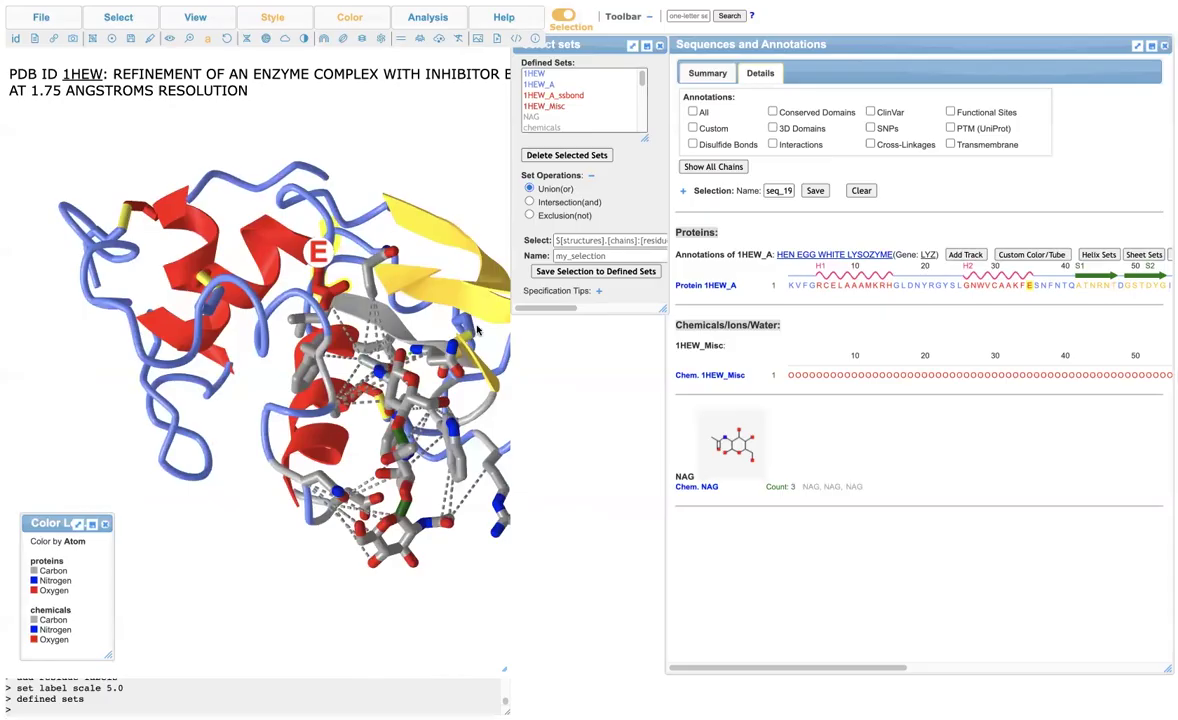
{"action": "left_click_drag", "start_coordinate": [507, 702], "coordinate": [503, 681]}
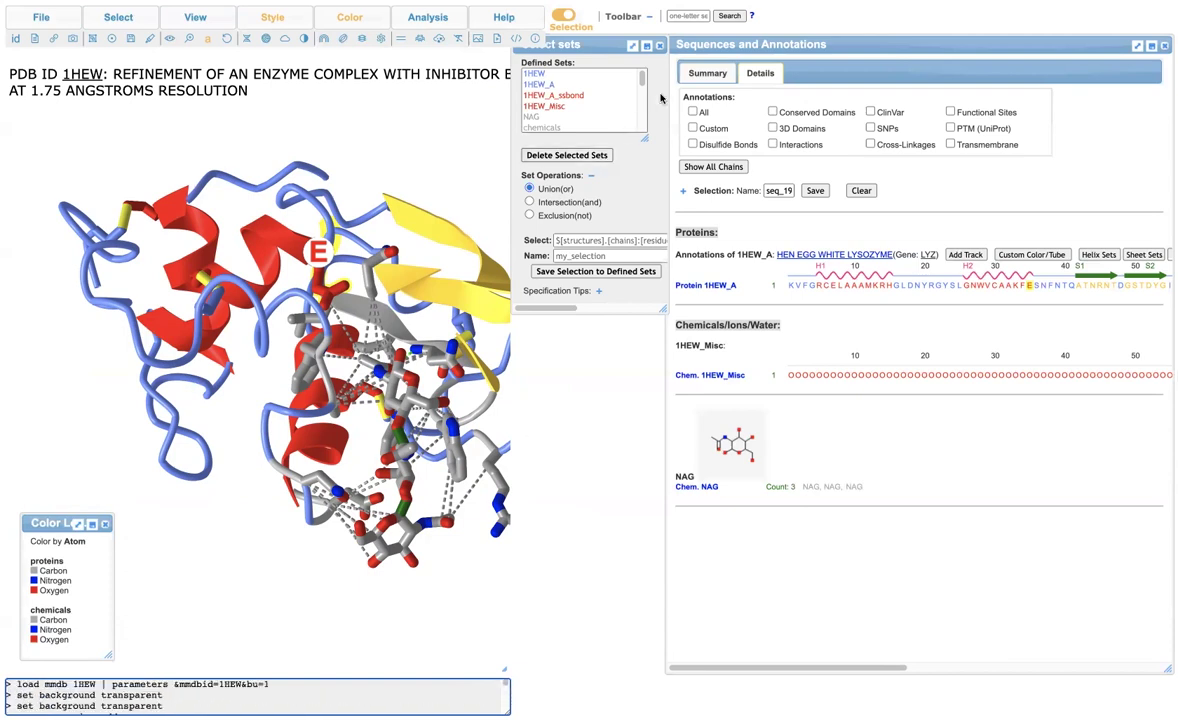
{"action": "left_click", "coordinate": [659, 46]}
Generate a share link for the current view, review its Jupyter Notebook commands and close the dialog.
{"action": "left_click", "coordinate": [48, 22]}
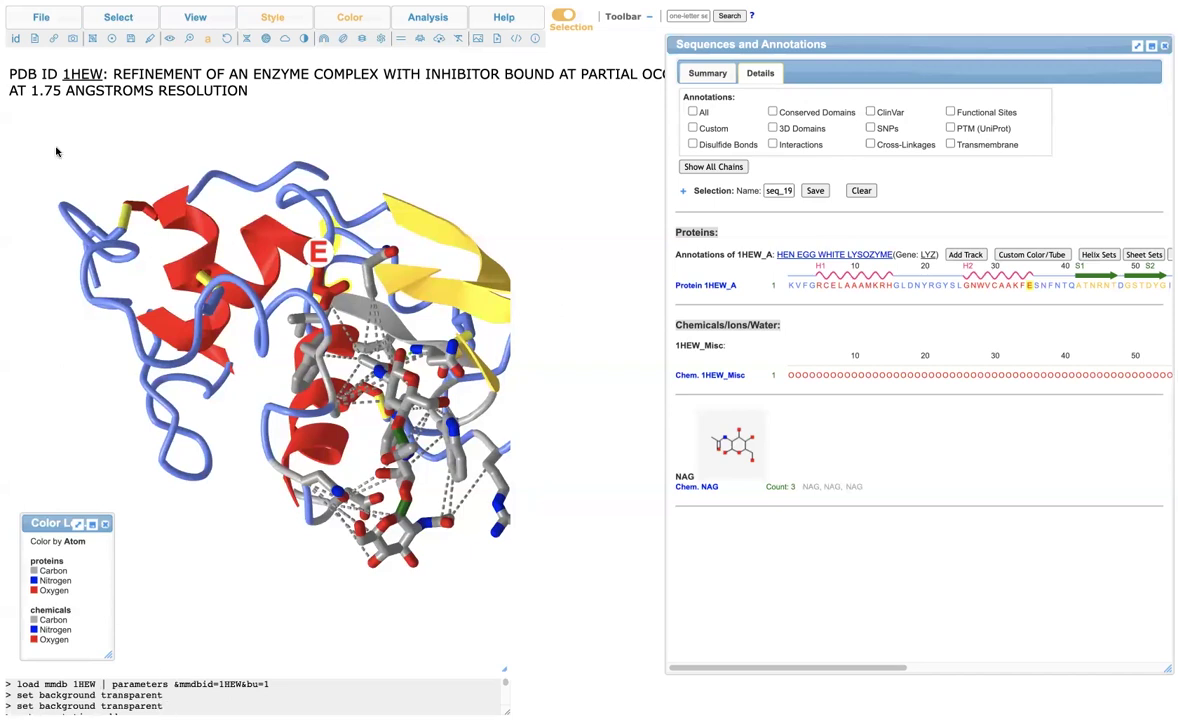
{"action": "mouse_move", "coordinate": [54, 20]}
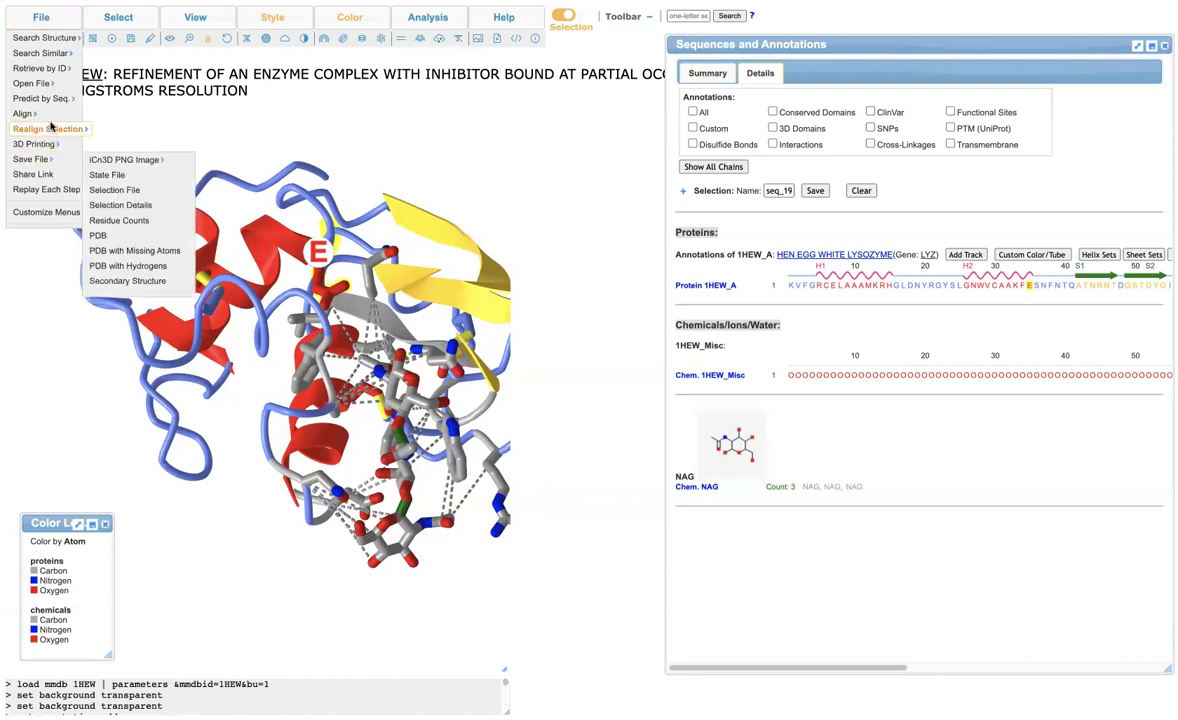
{"action": "mouse_move", "coordinate": [50, 123]}
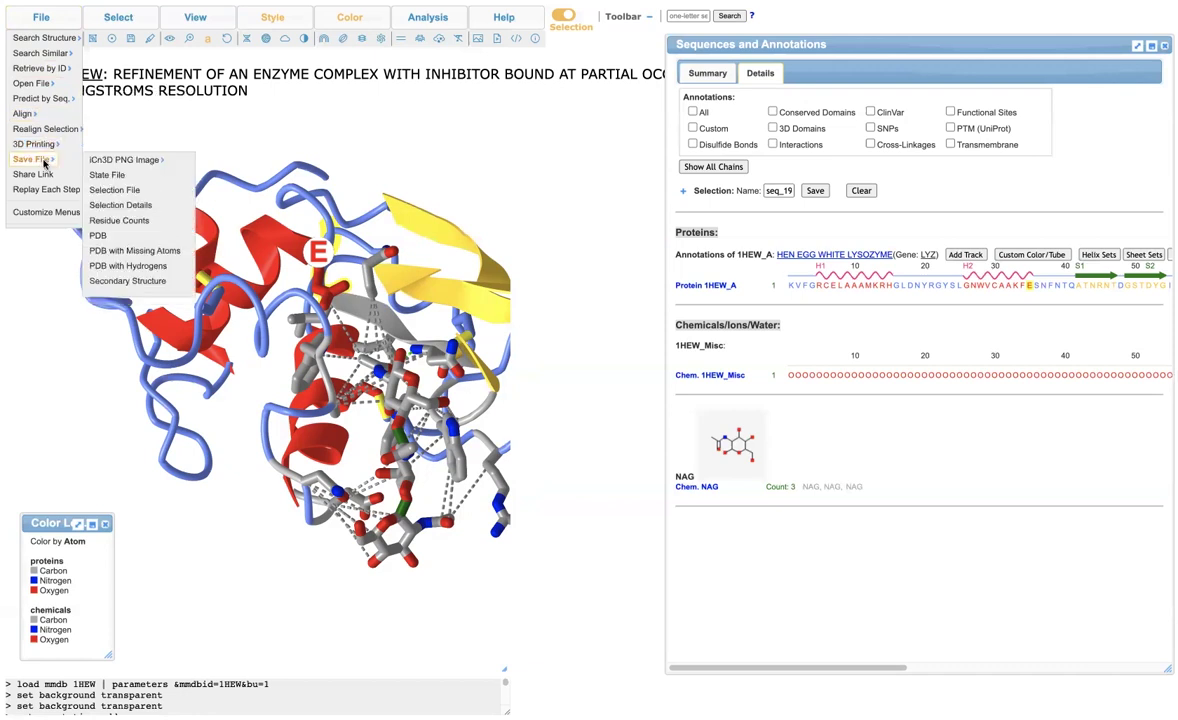
{"action": "left_click", "coordinate": [44, 175]}
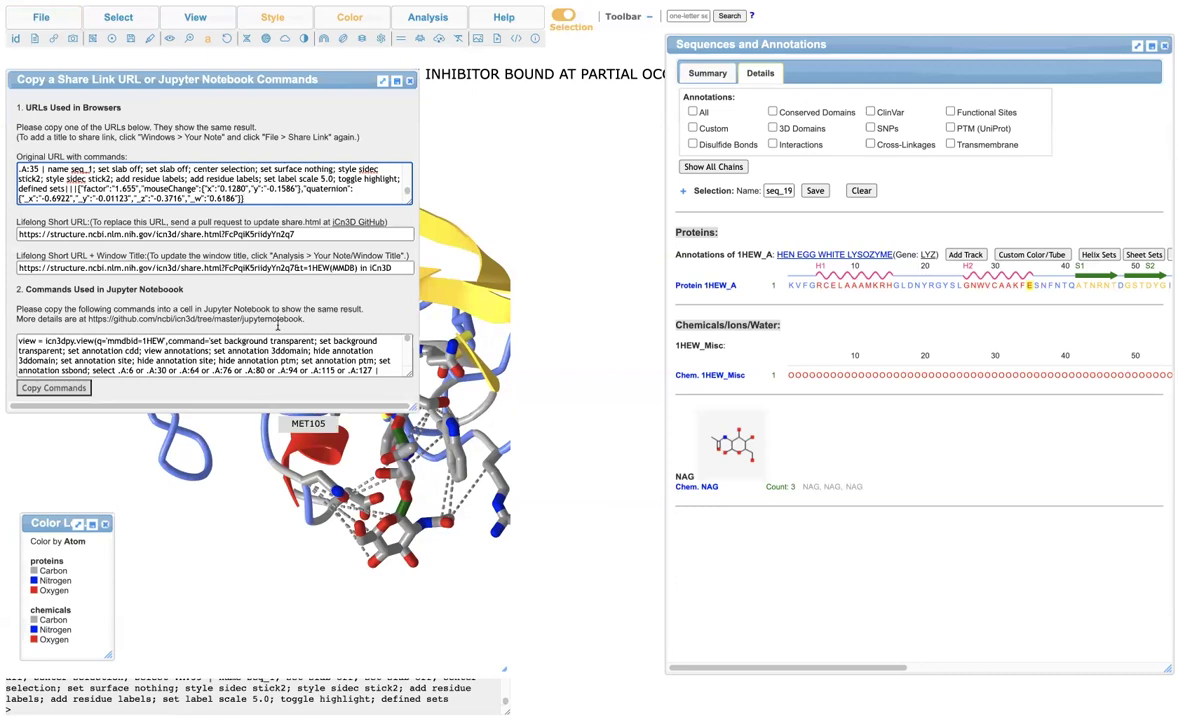
{"action": "scroll", "coordinate": [266, 340], "scroll_direction": "down", "scroll_amount": 3}
{"action": "scroll", "coordinate": [266, 341], "scroll_direction": "down", "scroll_amount": 8}
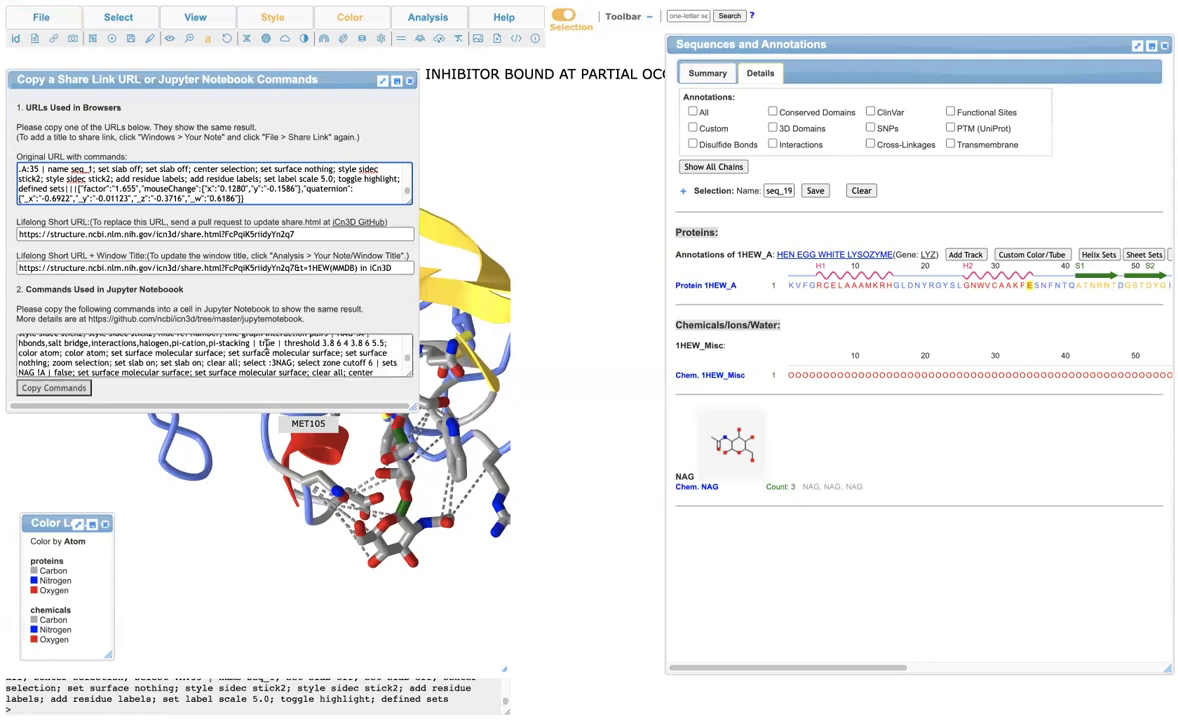
{"action": "scroll", "coordinate": [266, 341], "scroll_direction": "up", "scroll_amount": 10}
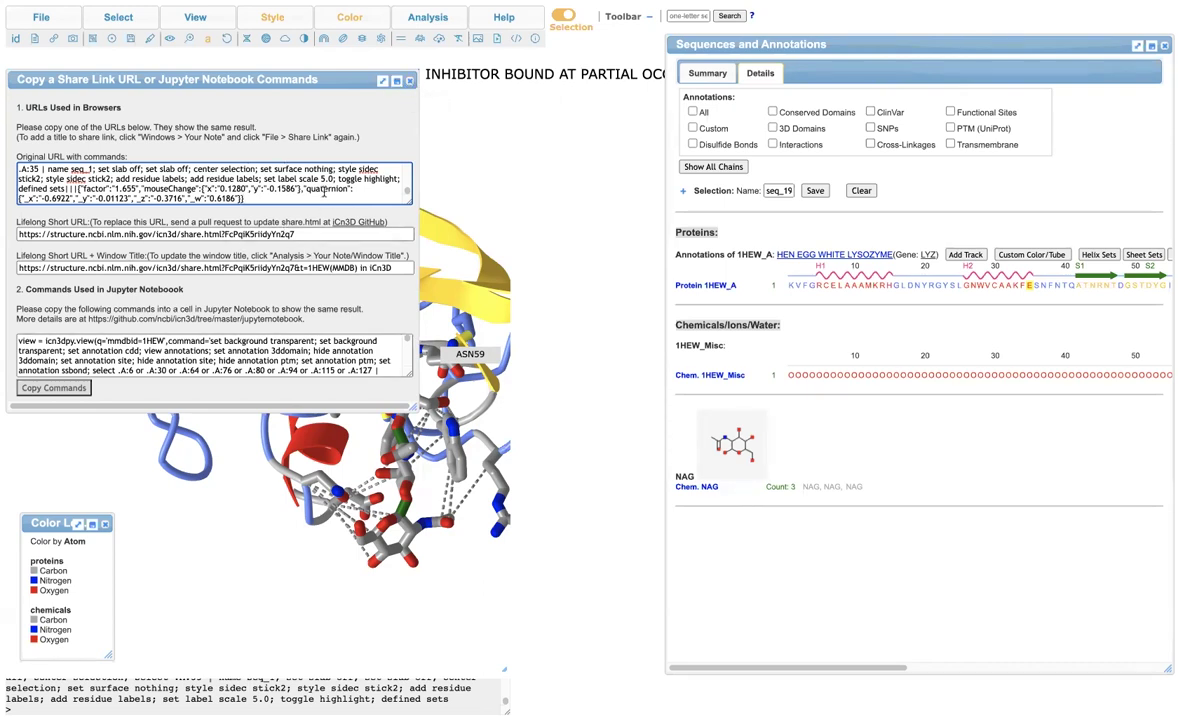
{"action": "left_click", "coordinate": [382, 80]}
{"action": "left_click", "coordinate": [40, 16]}
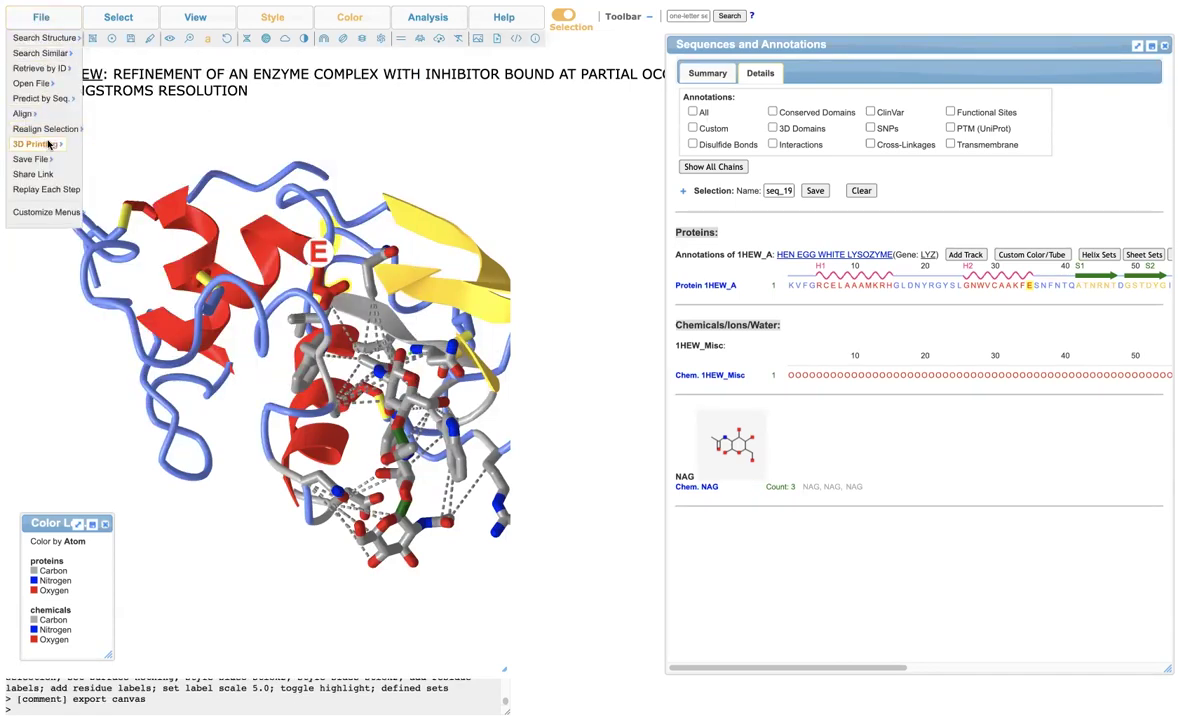
{"action": "mouse_move", "coordinate": [41, 160]}
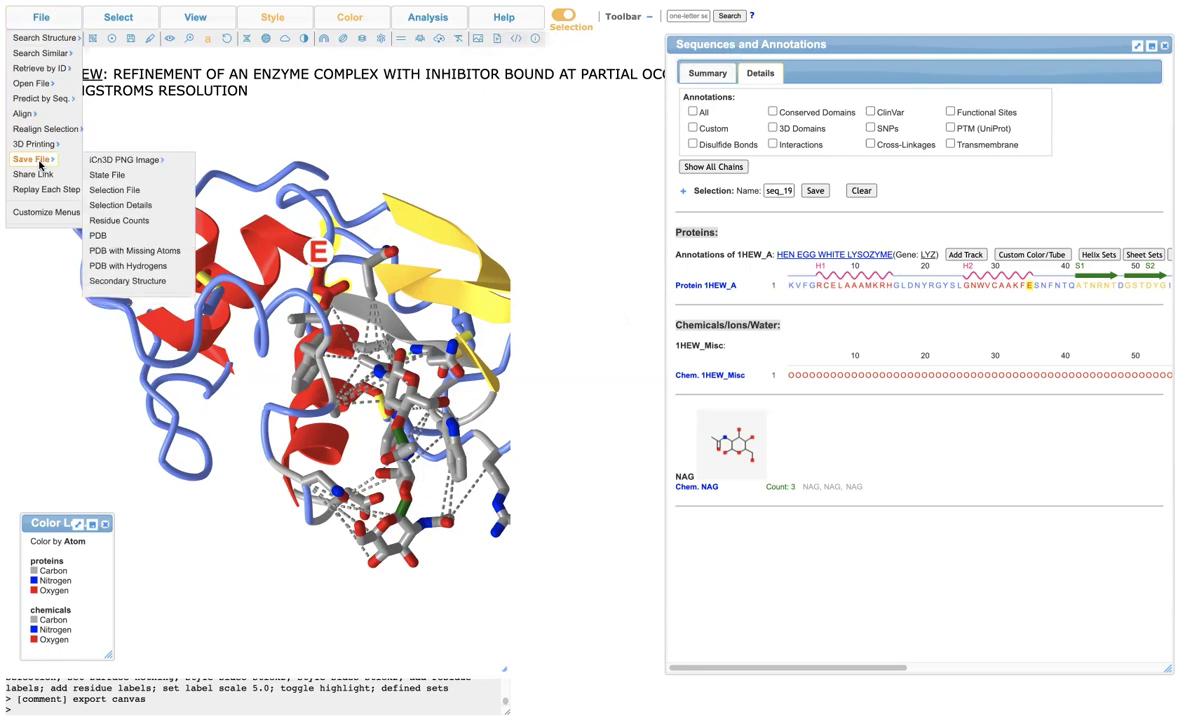
{"action": "mouse_move", "coordinate": [104, 163]}
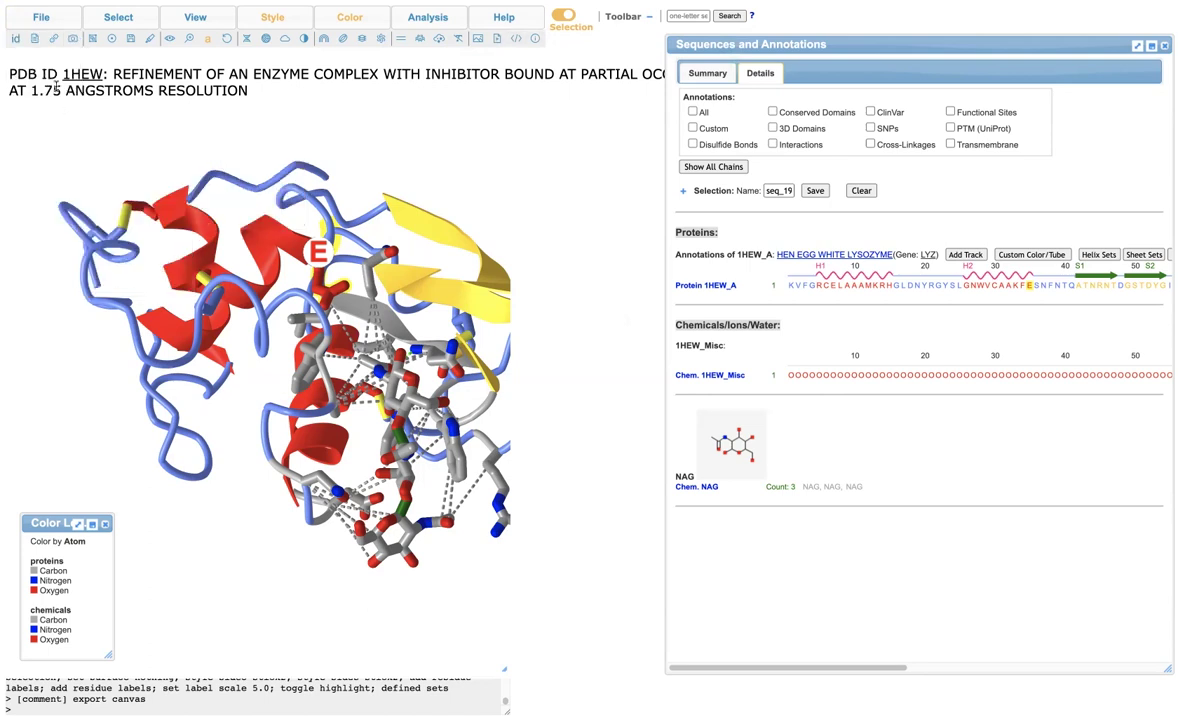
{"action": "mouse_move", "coordinate": [48, 33]}
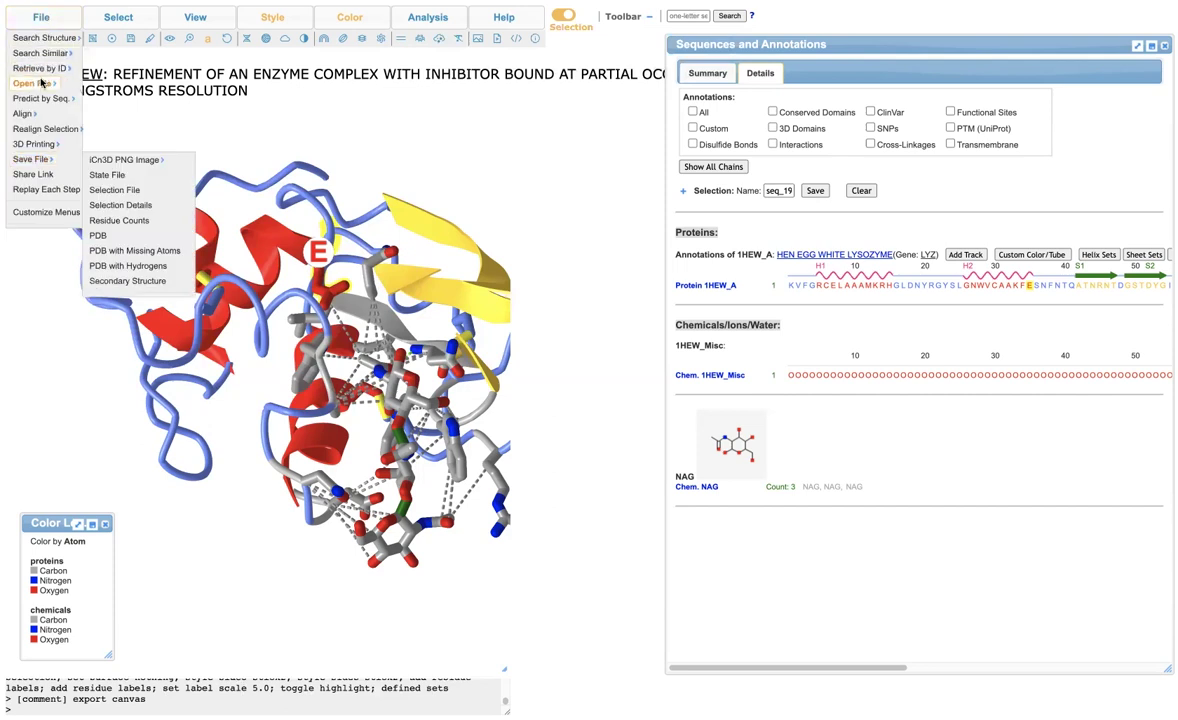
{"action": "mouse_move", "coordinate": [42, 84]}
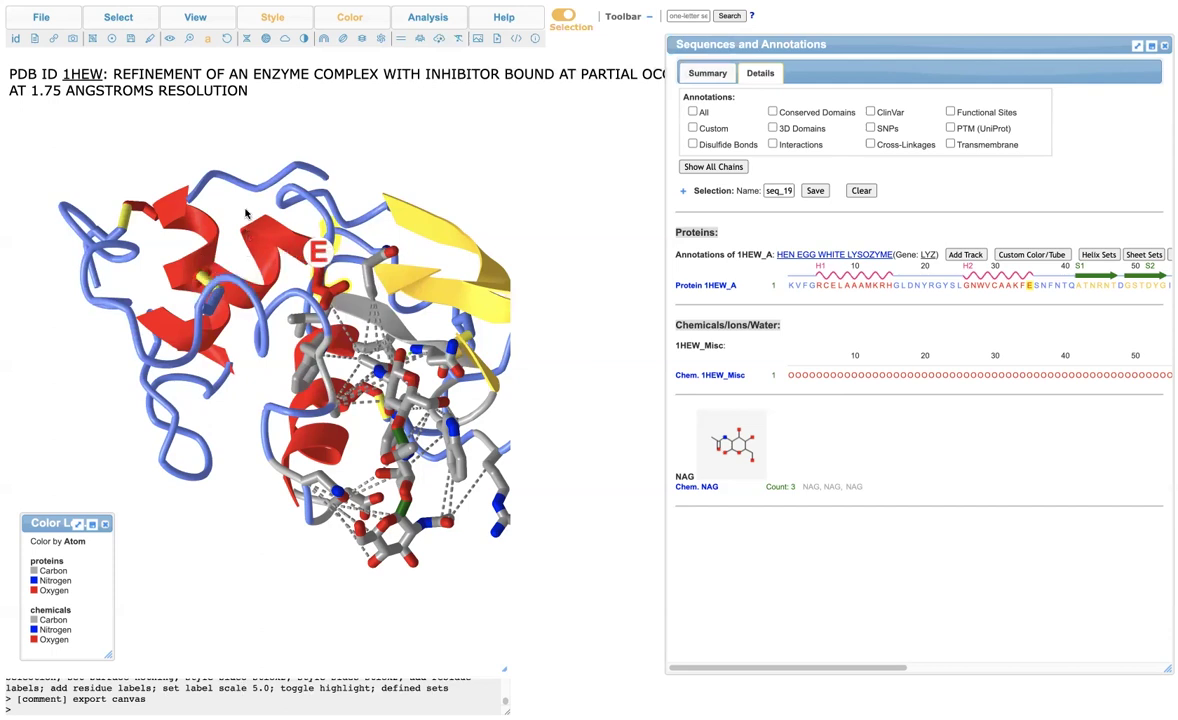
{"action": "scroll", "coordinate": [246, 213], "scroll_direction": "up", "scroll_amount": 1}
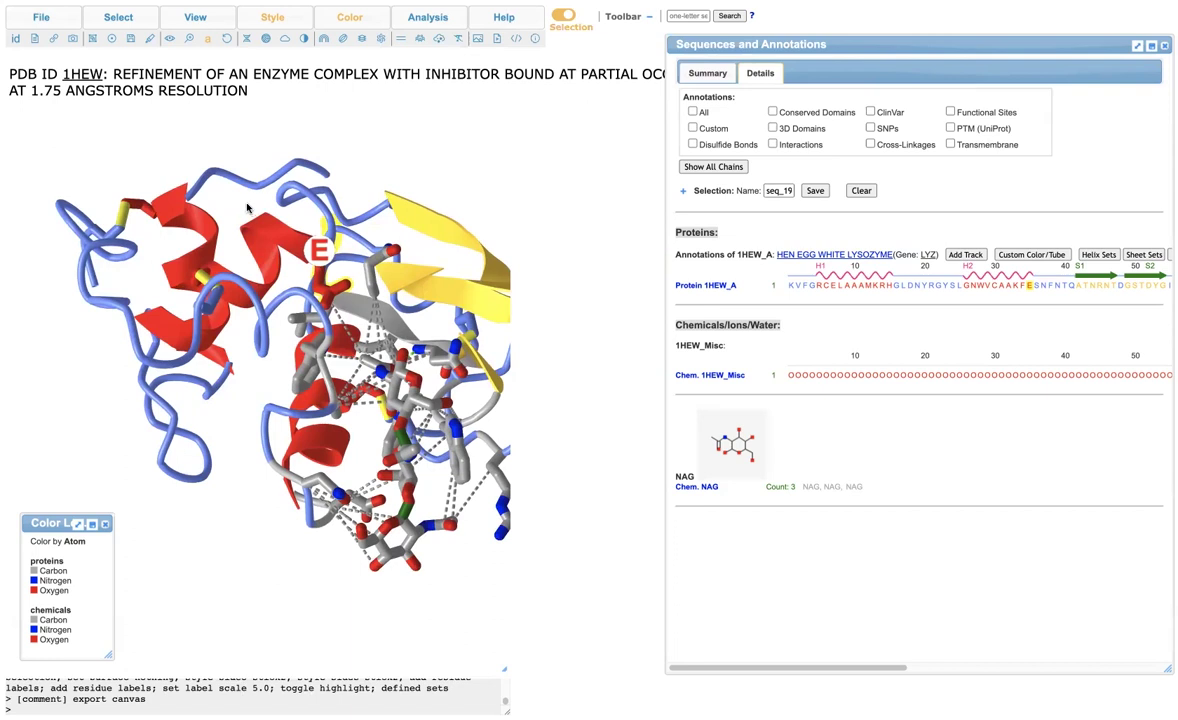
Switch to the browser's LibreTexts page for Fundamentals of Biochemistry and look over the book's introduction and volumes.
{"action": "left_click", "coordinate": [10, 16]}
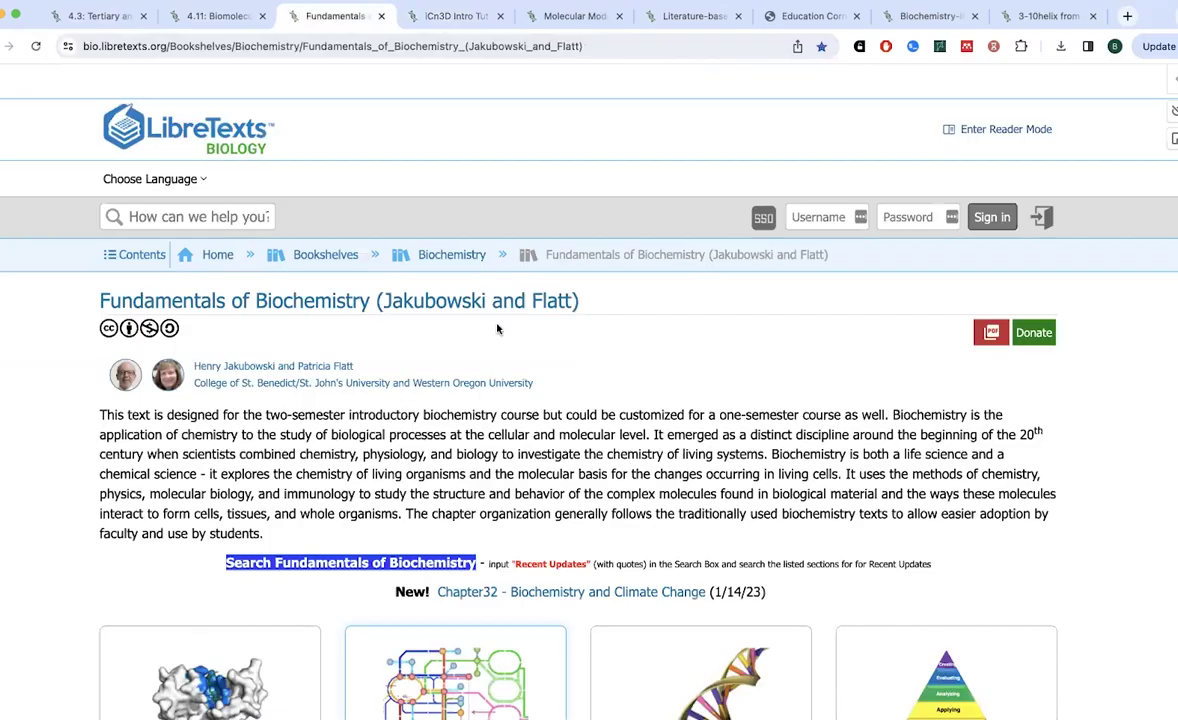
{"action": "scroll", "coordinate": [497, 329], "scroll_direction": "down", "scroll_amount": 1}
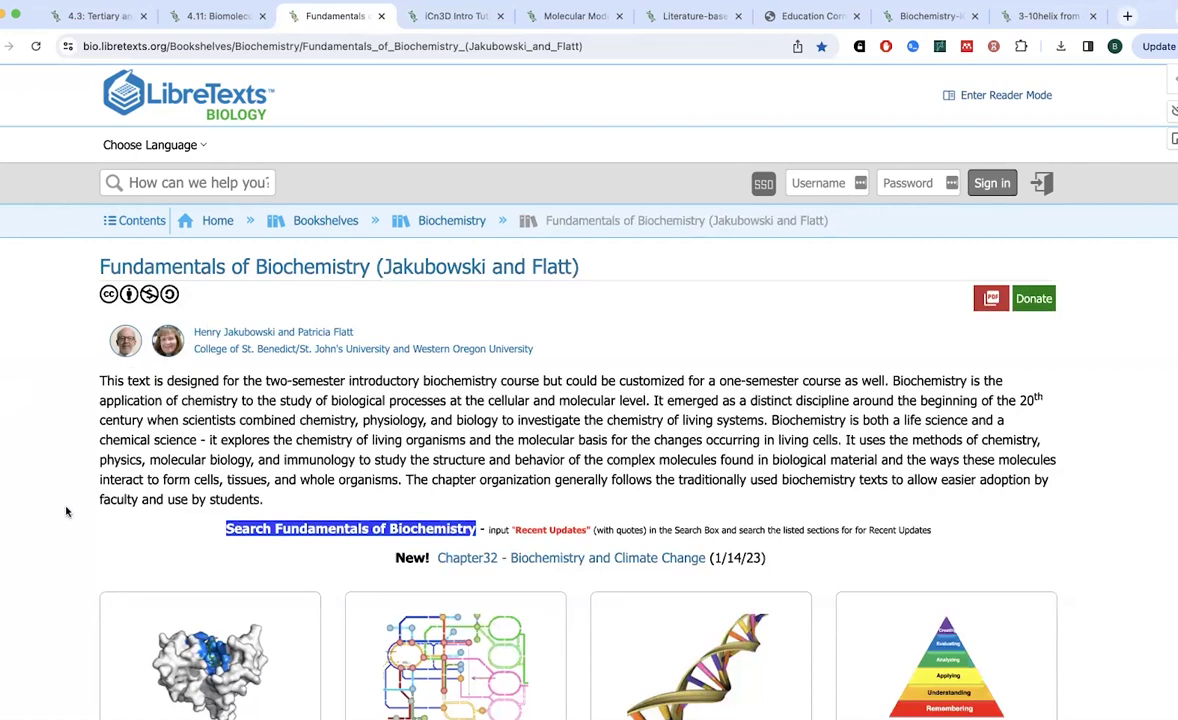
{"action": "scroll", "coordinate": [66, 512], "scroll_direction": "down", "scroll_amount": 1}
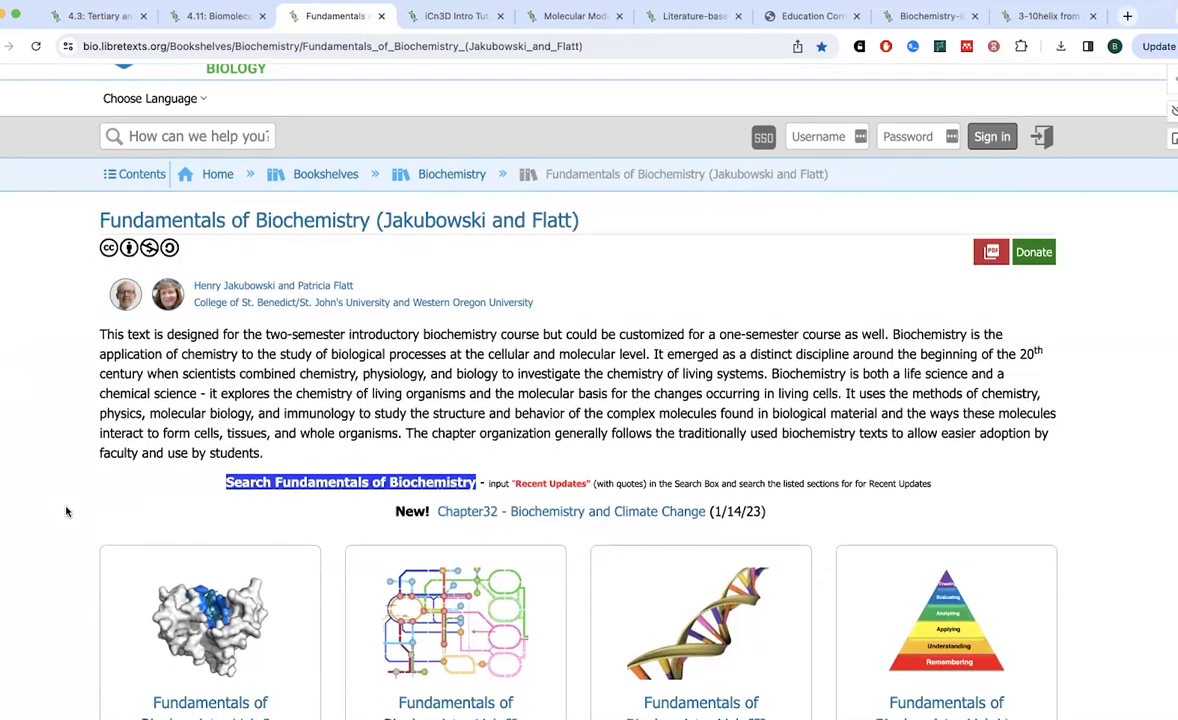
{"action": "scroll", "coordinate": [66, 512], "scroll_direction": "down", "scroll_amount": 1}
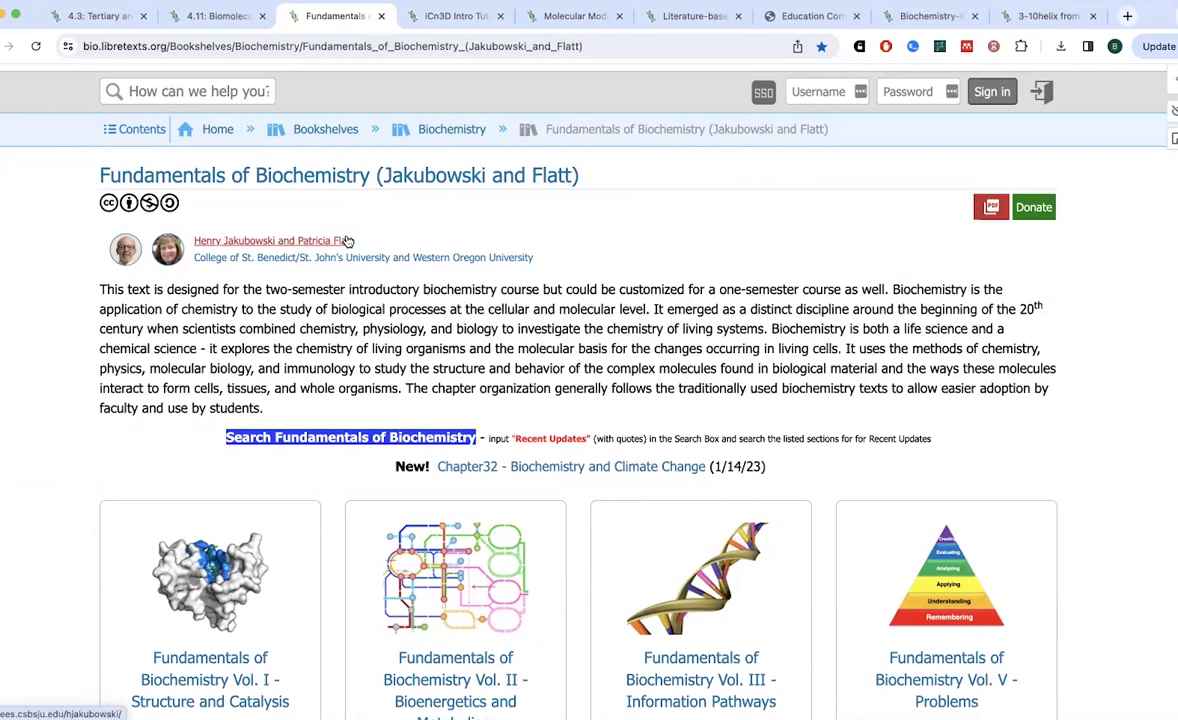
{"action": "scroll", "coordinate": [350, 245], "scroll_direction": "down", "scroll_amount": 3}
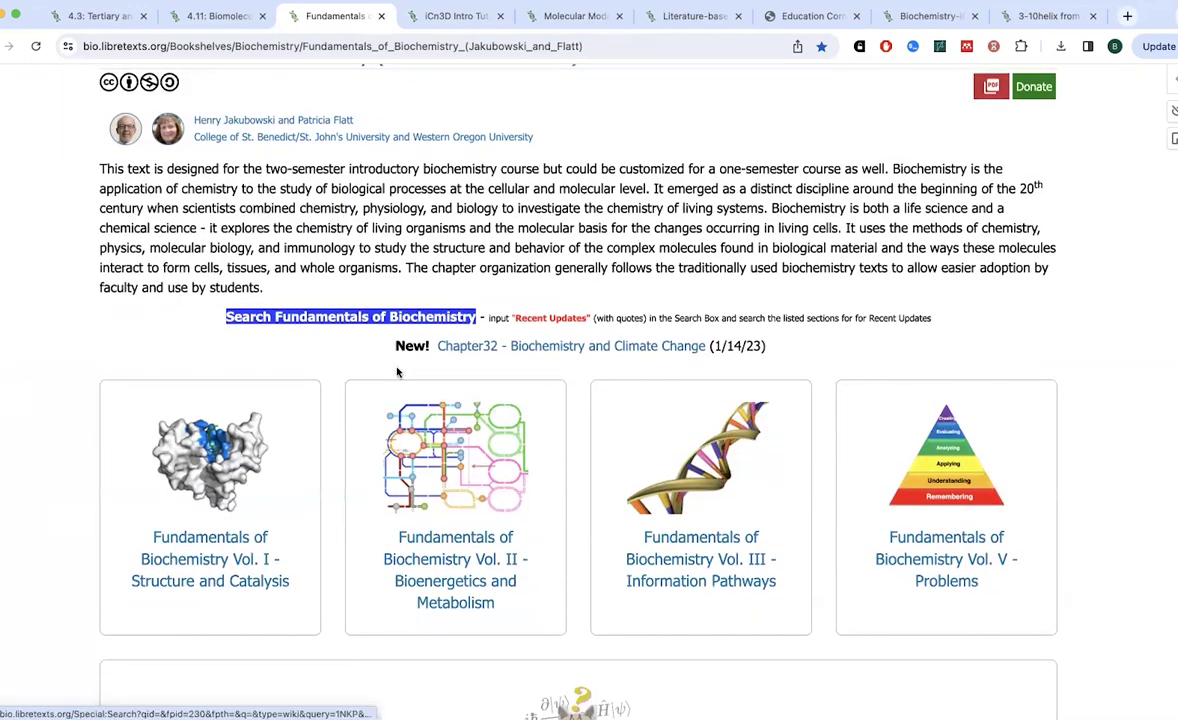
Look over the remaining Fundamentals of Biochemistry volumes and switch to the iCn3D Intro Tutorial A page on modeling a short peptide.
{"action": "scroll", "coordinate": [397, 372], "scroll_direction": "down", "scroll_amount": 7}
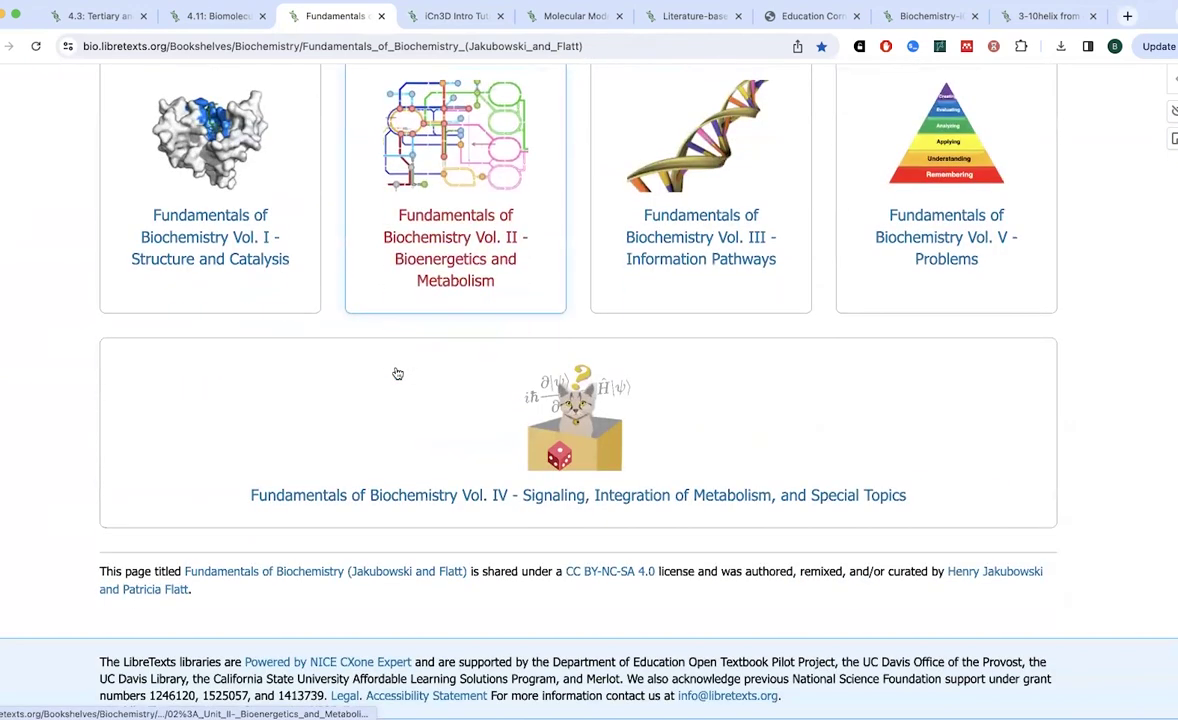
{"action": "scroll", "coordinate": [395, 370], "scroll_direction": "up", "scroll_amount": 10}
{"action": "scroll", "coordinate": [381, 346], "scroll_direction": "down", "scroll_amount": 1}
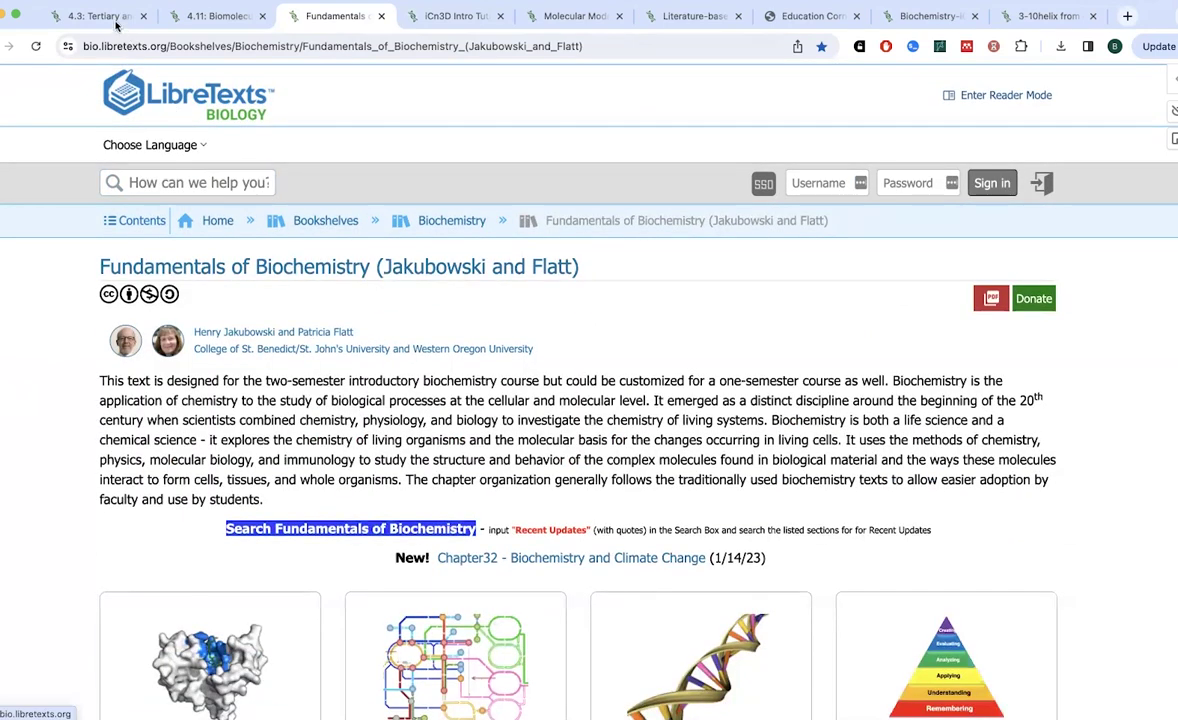
{"action": "left_click", "coordinate": [435, 16]}
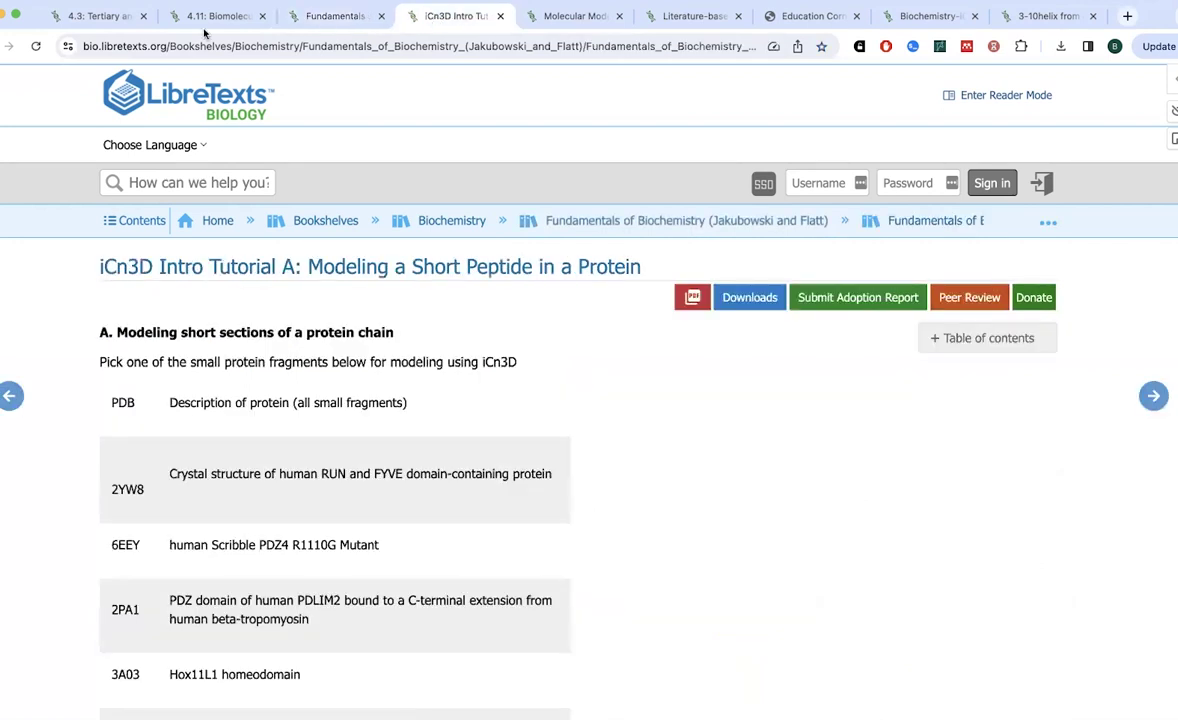
Switch to the 4.3 Tertiary and Quaternary Structures page and open the interactive micelle model of Figure 4.3.1 in its popup.
{"action": "left_click", "coordinate": [100, 16]}
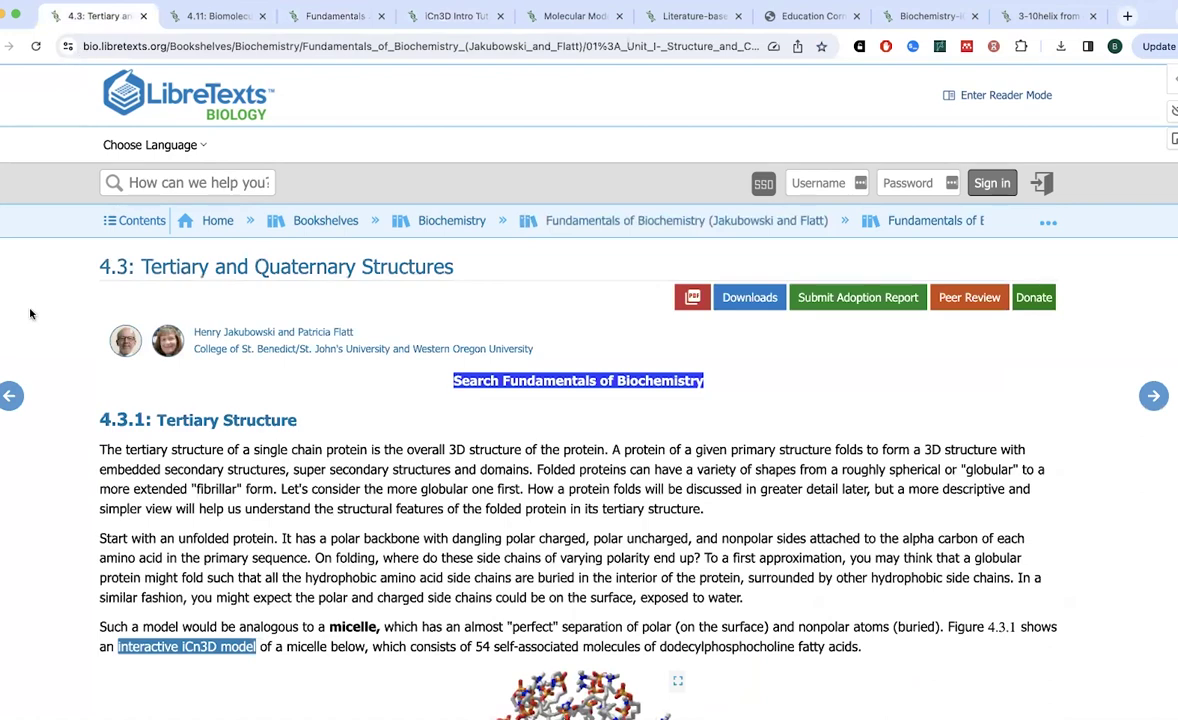
{"action": "scroll", "coordinate": [30, 314], "scroll_direction": "down", "scroll_amount": 5}
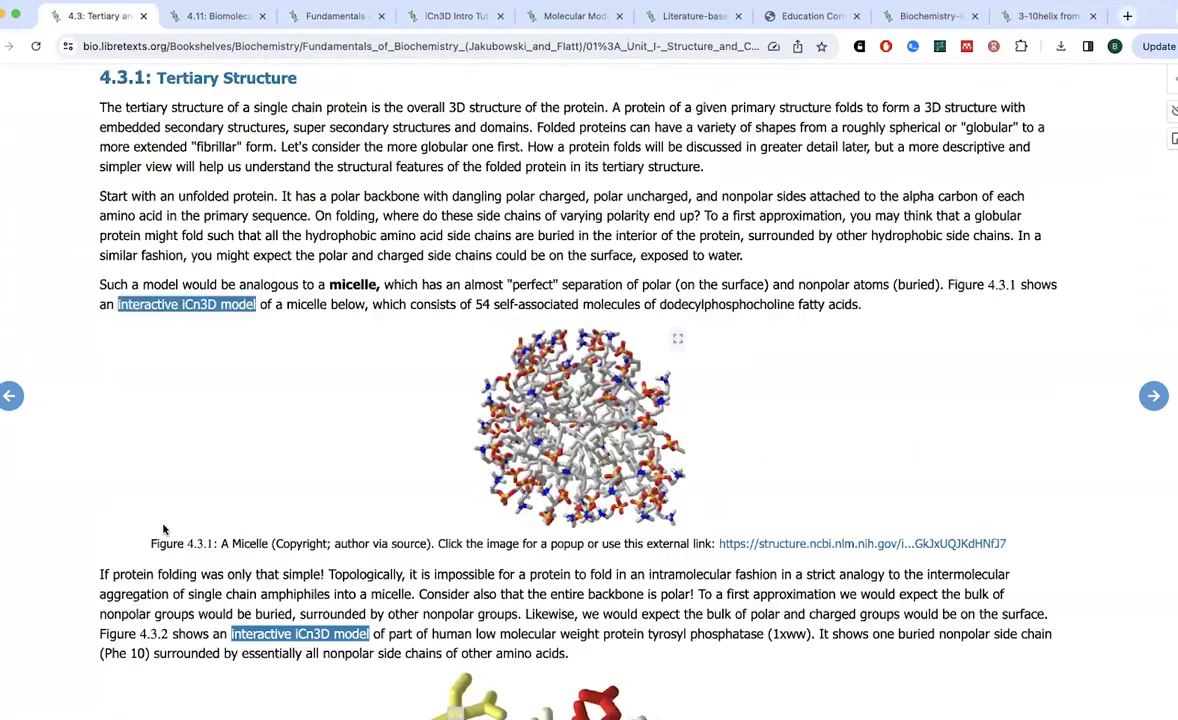
{"action": "left_click", "coordinate": [601, 411]}
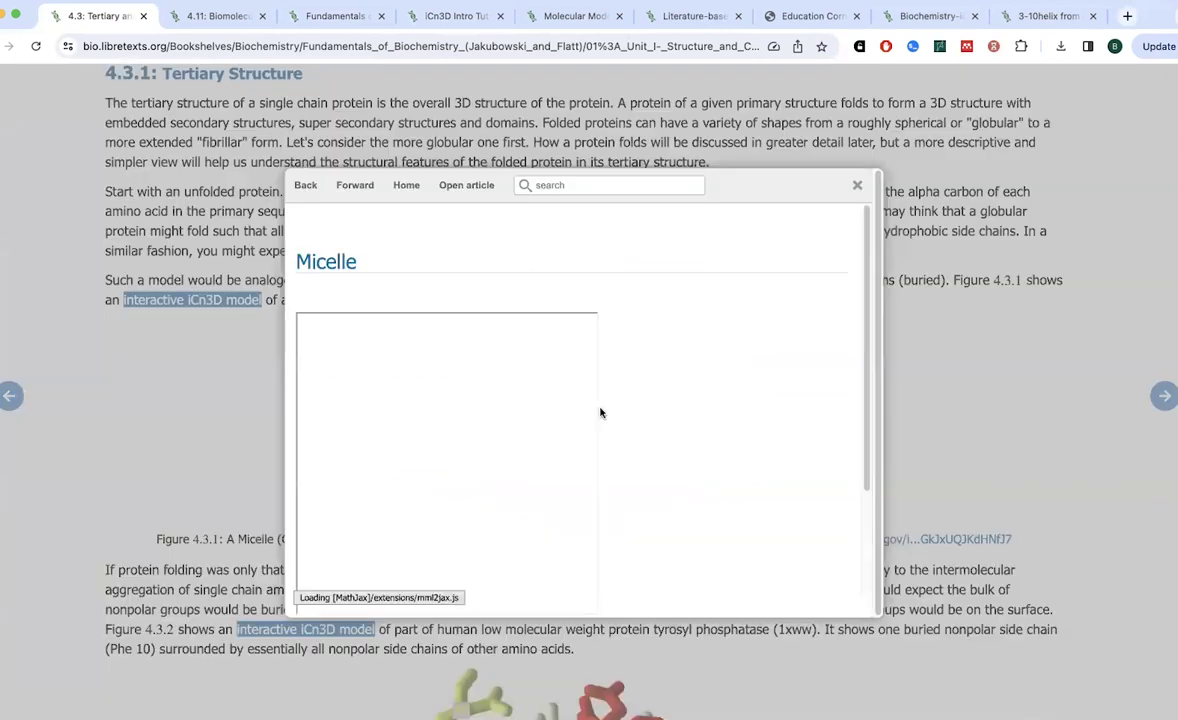
{"action": "scroll", "coordinate": [662, 462], "scroll_direction": "down", "scroll_amount": 2}
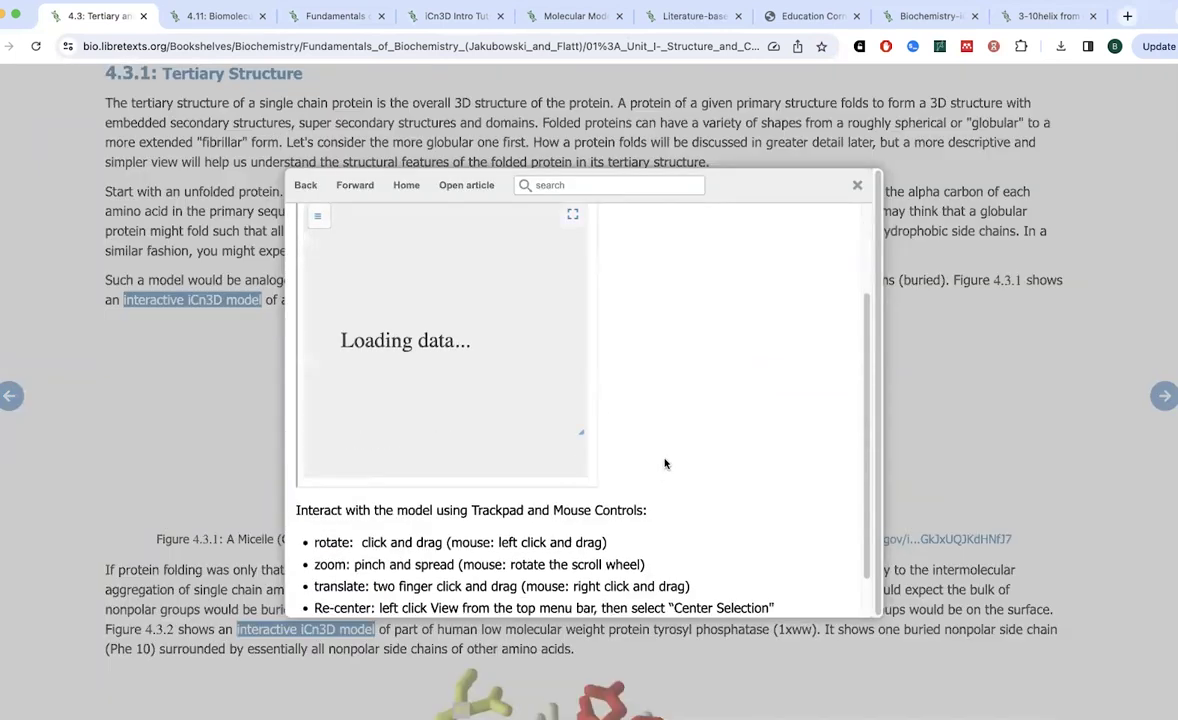
{"action": "scroll", "coordinate": [653, 461], "scroll_direction": "up", "scroll_amount": 1}
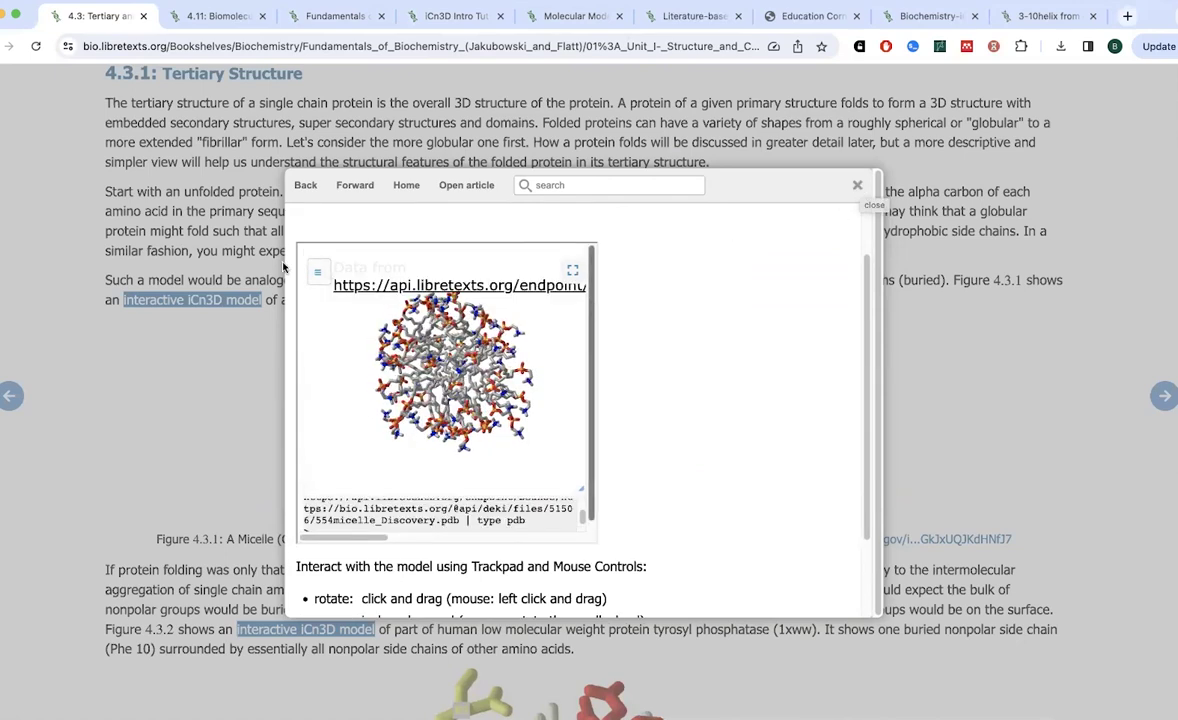
Check the command categories of the embedded micelle model, close its popup, and look through the chapter's exercises up to section 4.3.2.
{"action": "left_click", "coordinate": [318, 272]}
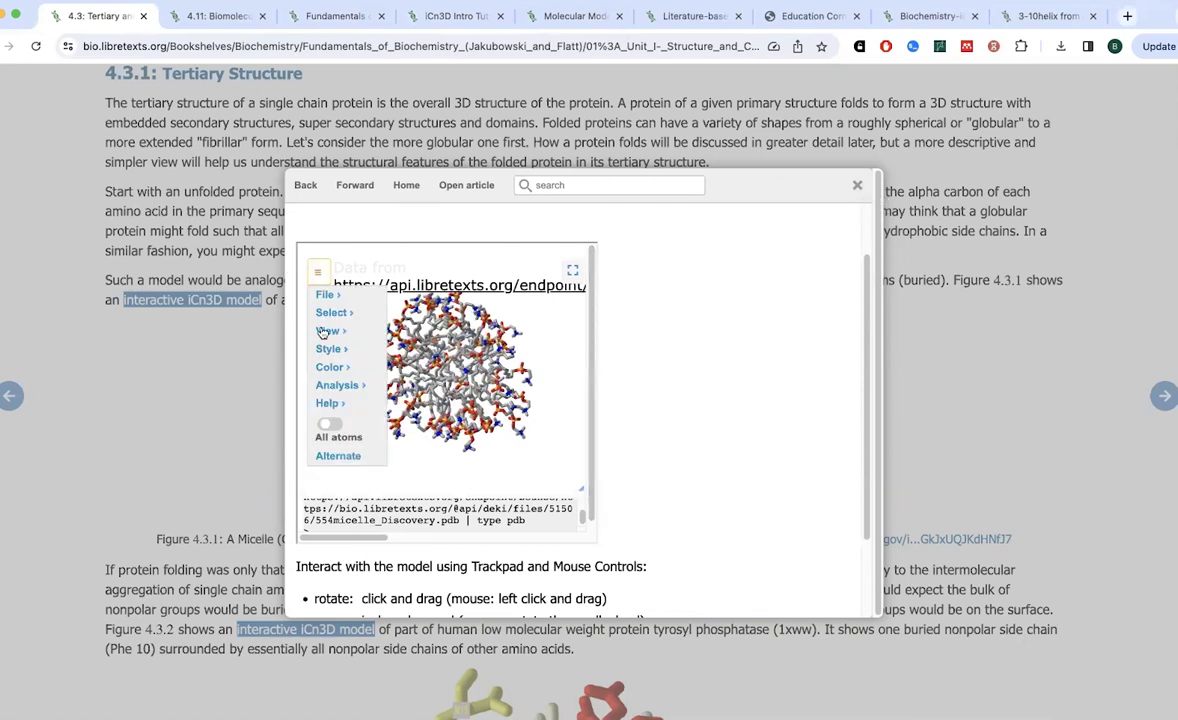
{"action": "mouse_move", "coordinate": [367, 375]}
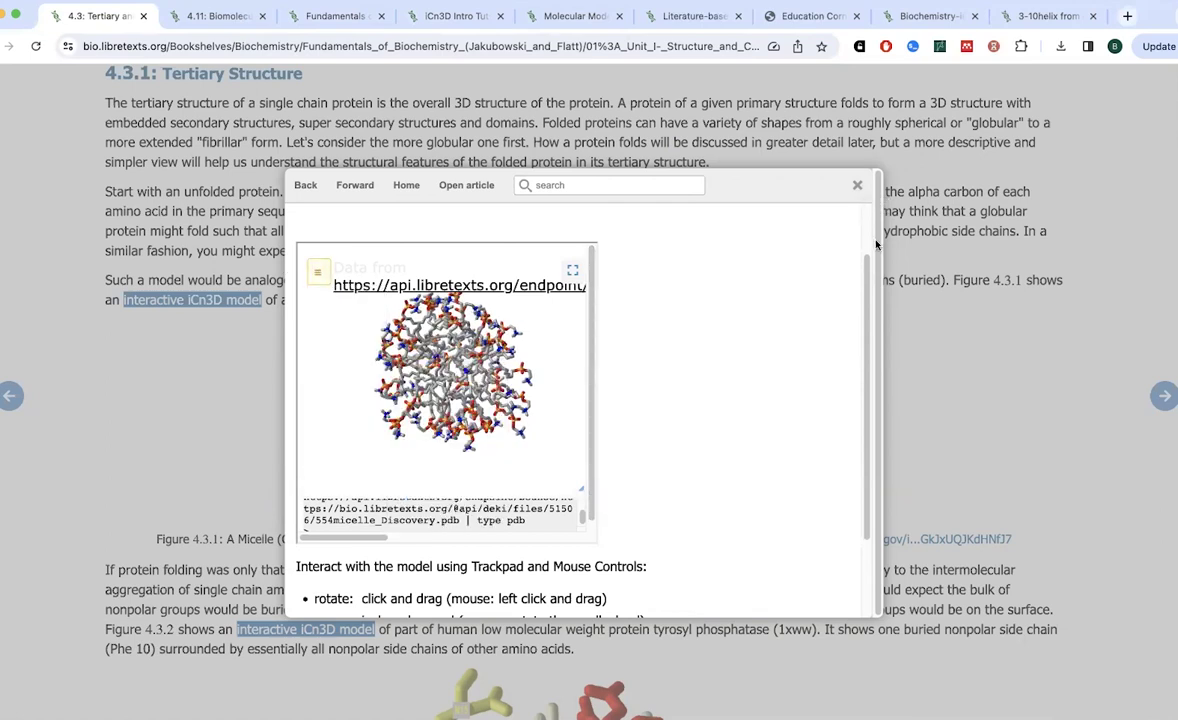
{"action": "left_click", "coordinate": [858, 187]}
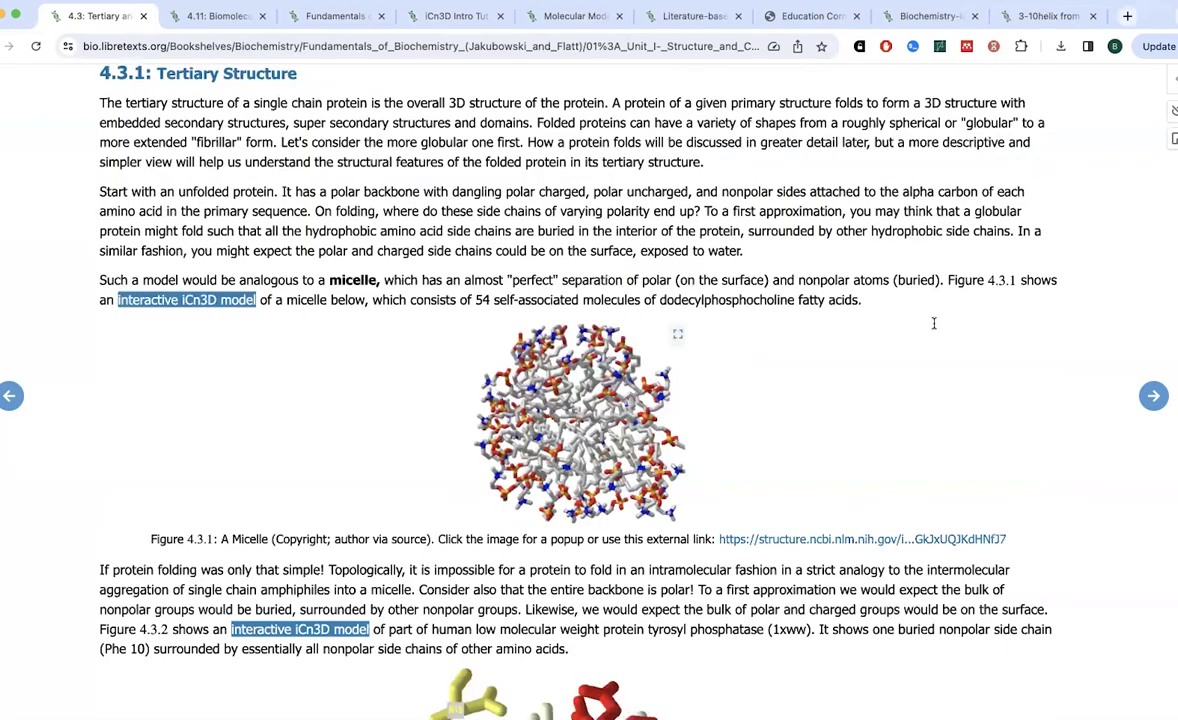
{"action": "scroll", "coordinate": [936, 347], "scroll_direction": "down", "scroll_amount": 10}
{"action": "scroll", "coordinate": [937, 349], "scroll_direction": "down", "scroll_amount": 1}
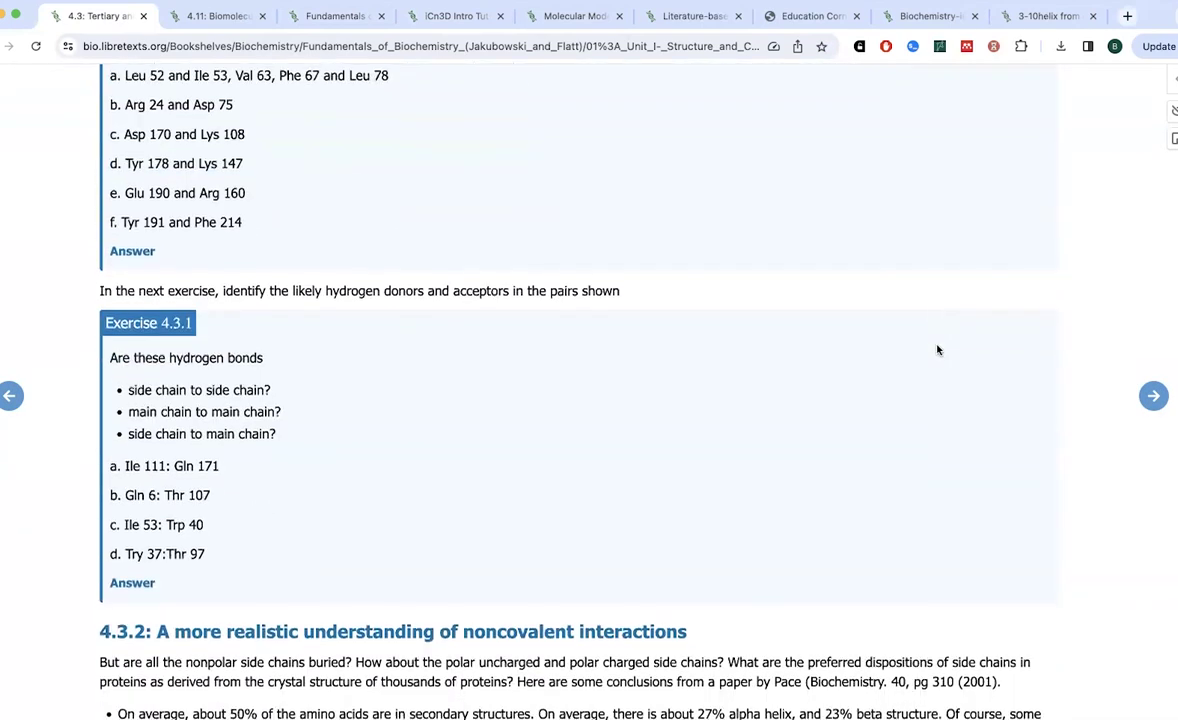
Switch to the Biochemistry-iCn3D Molecular Models page and look over its model categories.
{"action": "left_click", "coordinate": [903, 17]}
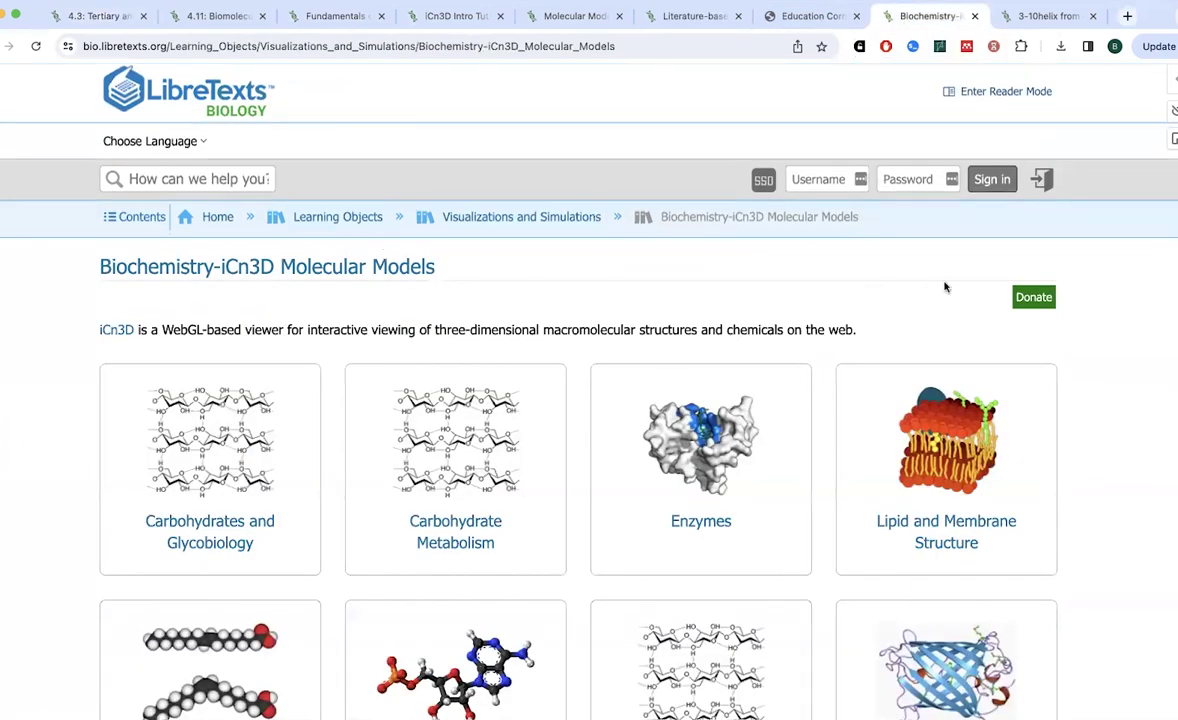
{"action": "scroll", "coordinate": [945, 287], "scroll_direction": "down", "scroll_amount": 5}
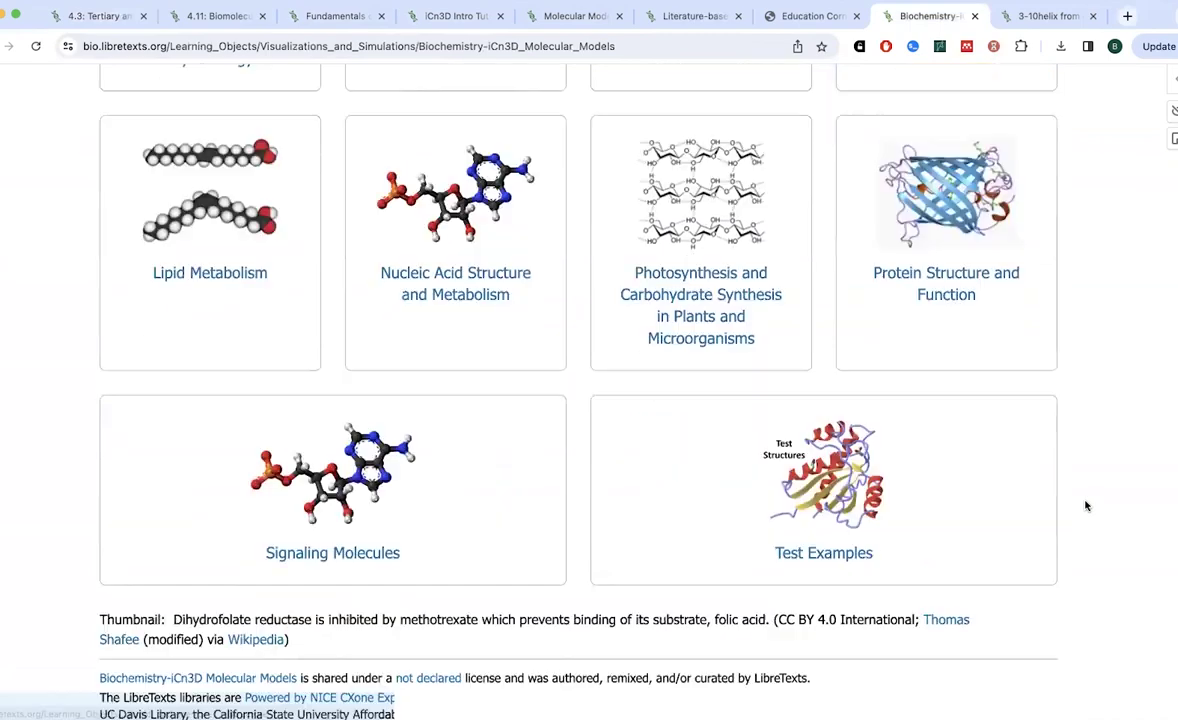
{"action": "scroll", "coordinate": [1085, 505], "scroll_direction": "up", "scroll_amount": 6}
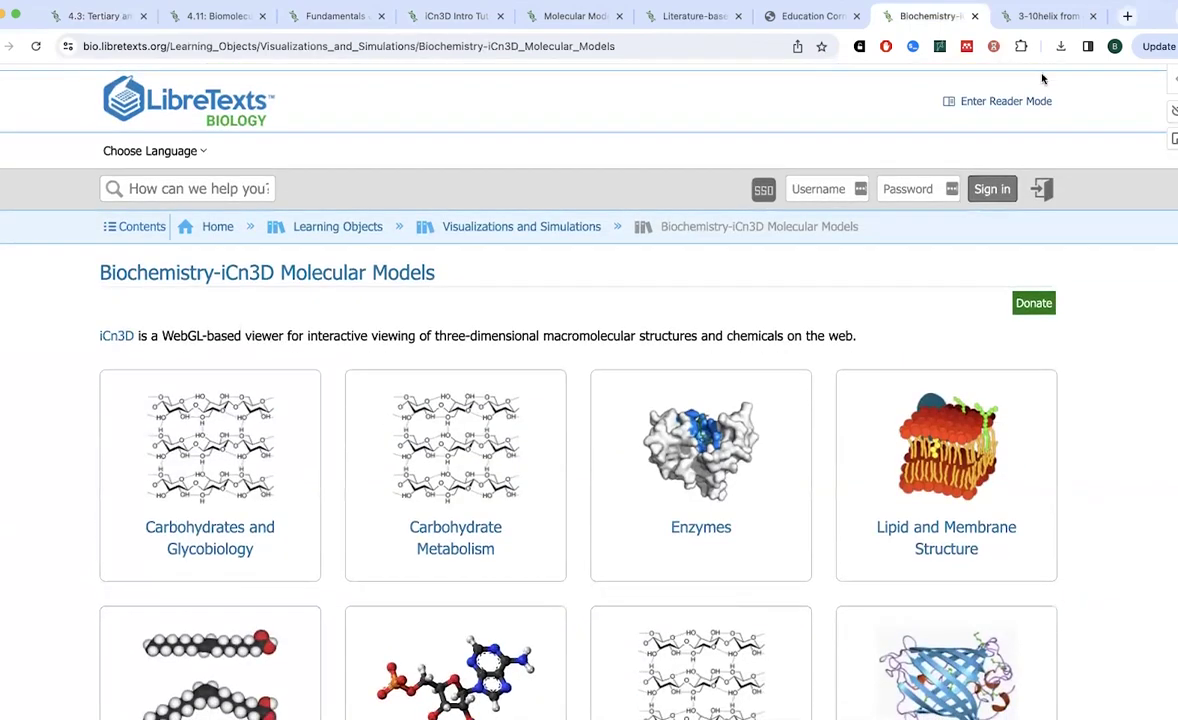
Switch to the page for the 3-10 helix from dienelactone hydrolase (1DIN) and rotate its embedded model.
{"action": "left_click", "coordinate": [1036, 16]}
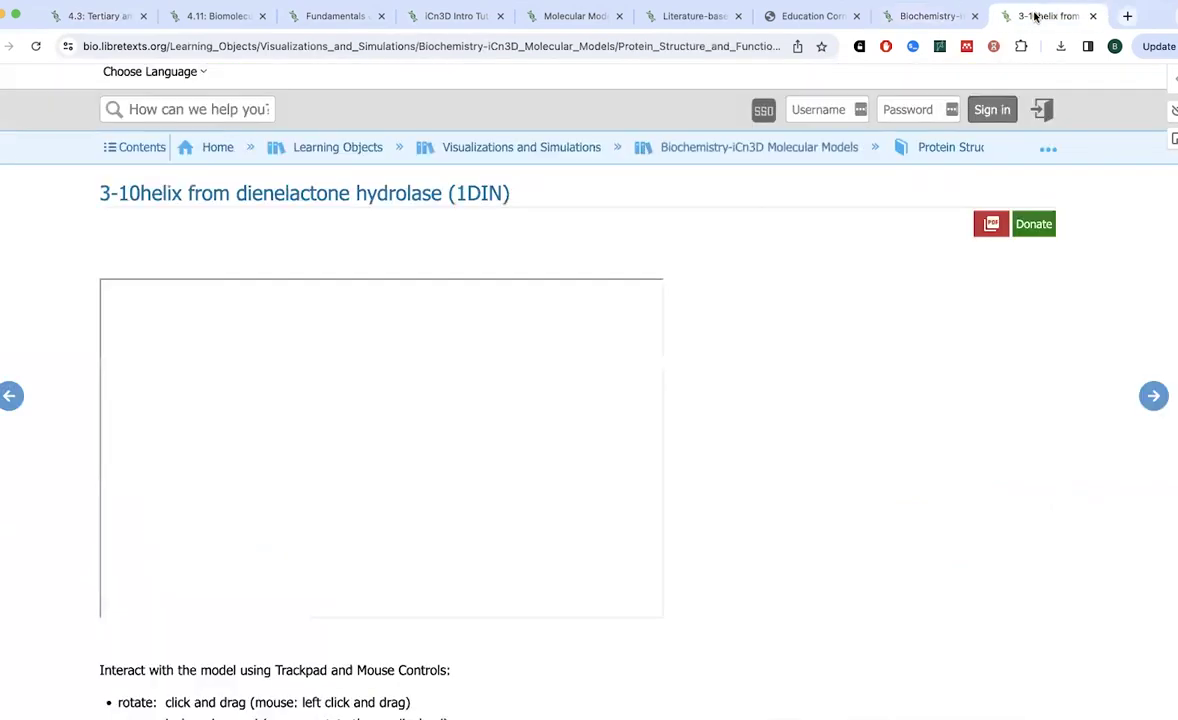
{"action": "left_click_drag", "start_coordinate": [436, 427], "coordinate": [618, 482]}
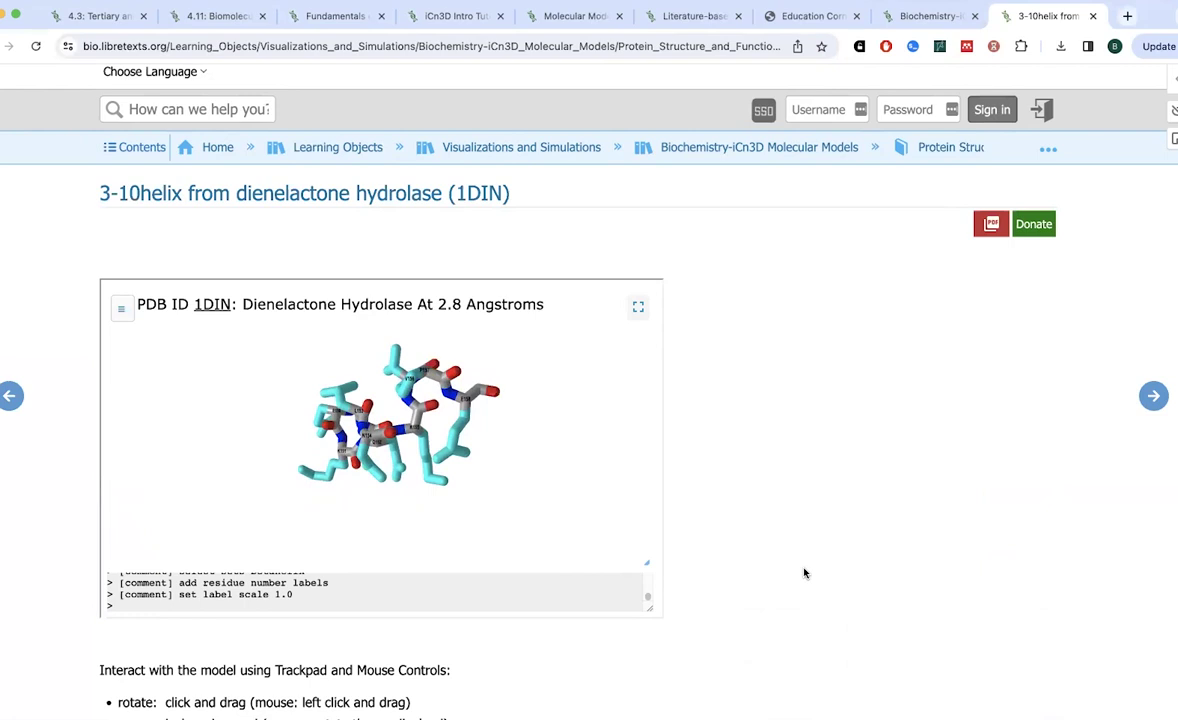